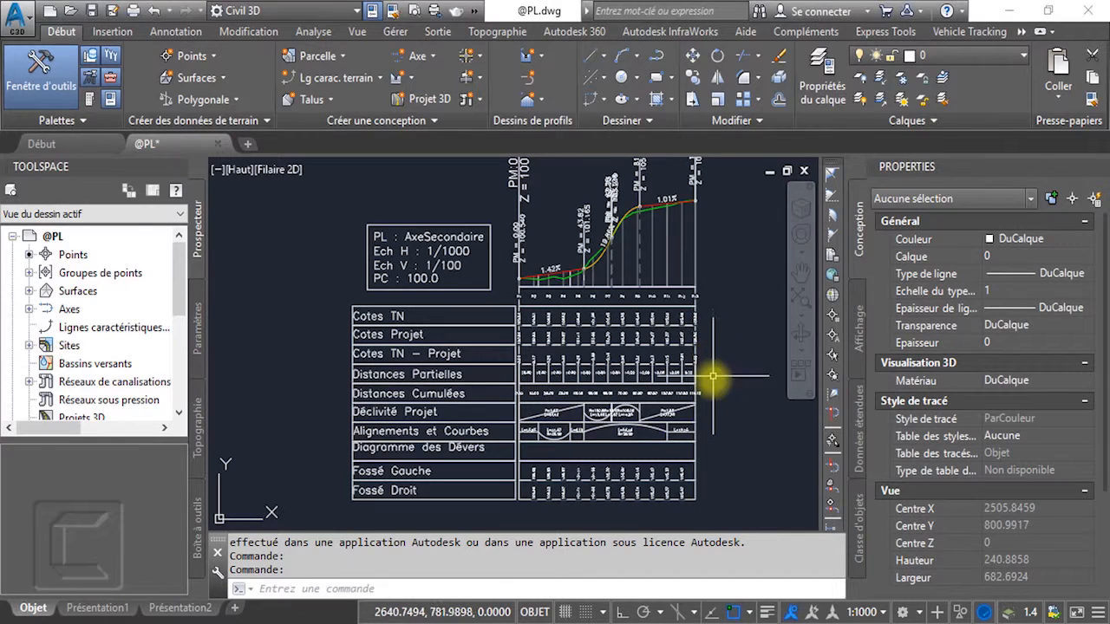
Delete the project start and end label group from the AxeSecondaire profile view.
{"action": "mouse_move", "coordinate": [712, 376]}
{"action": "middle_mouse_down"}
{"action": "mouse_move", "coordinate": [698, 389]}
{"action": "mouse_move", "coordinate": [607, 389]}
{"action": "mouse_move", "coordinate": [671, 358]}
{"action": "middle_mouse_up"}
{"action": "scroll", "coordinate": [699, 388], "scroll_direction": "down", "scroll_amount": 2}
{"action": "scroll", "coordinate": [617, 391], "scroll_direction": "up", "scroll_amount": 2}
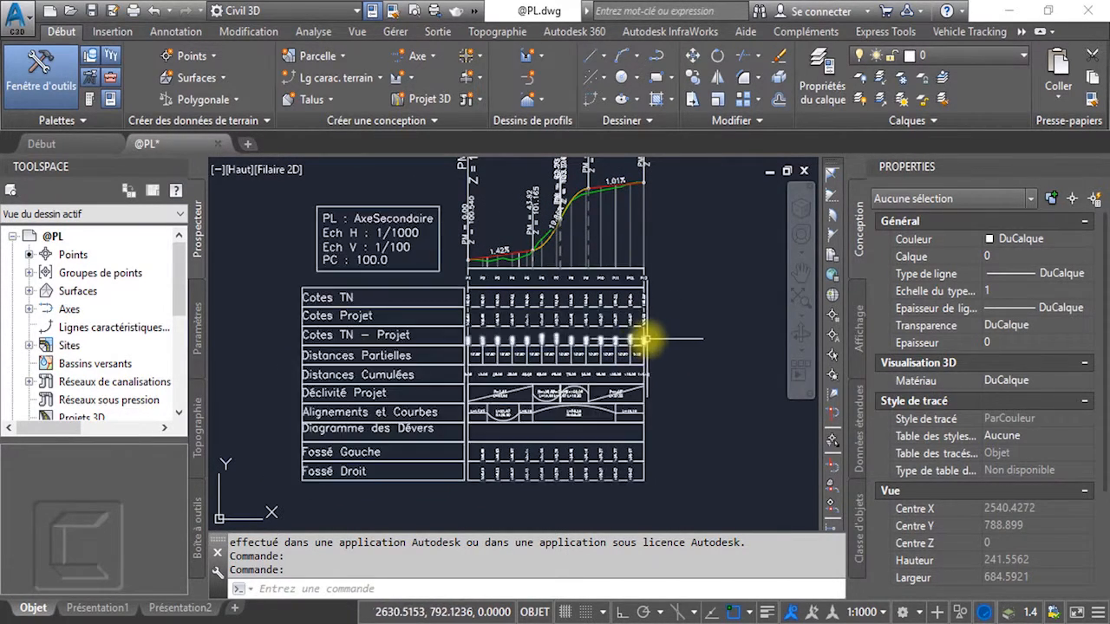
{"action": "middle_click_drag", "start_coordinate": [656, 325], "coordinate": [642, 351]}
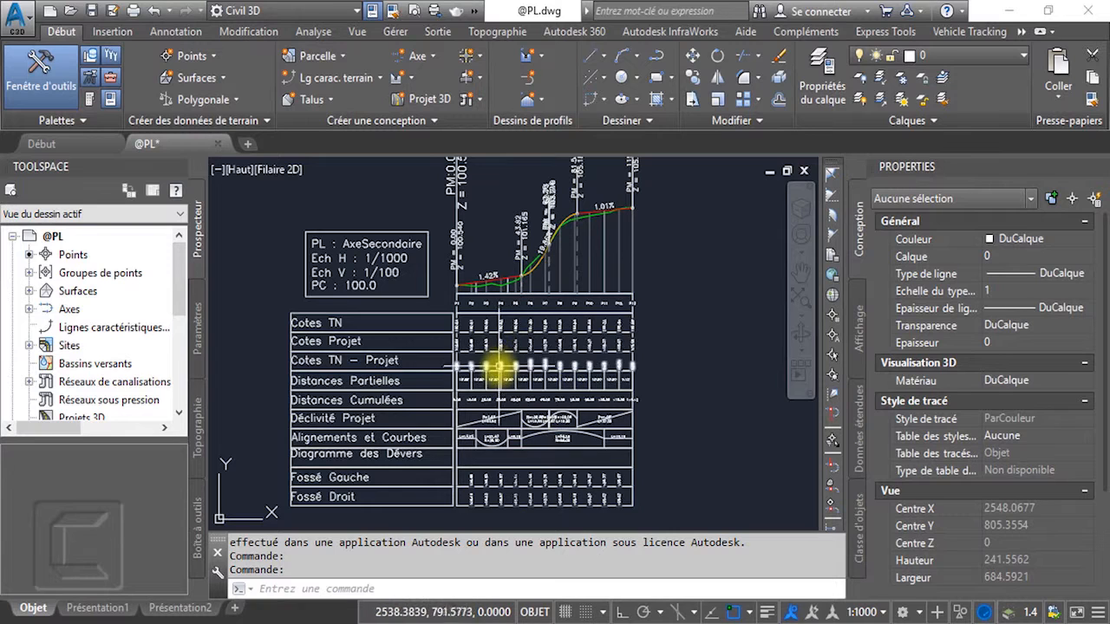
{"action": "middle_click_drag", "start_coordinate": [619, 330], "coordinate": [625, 390]}
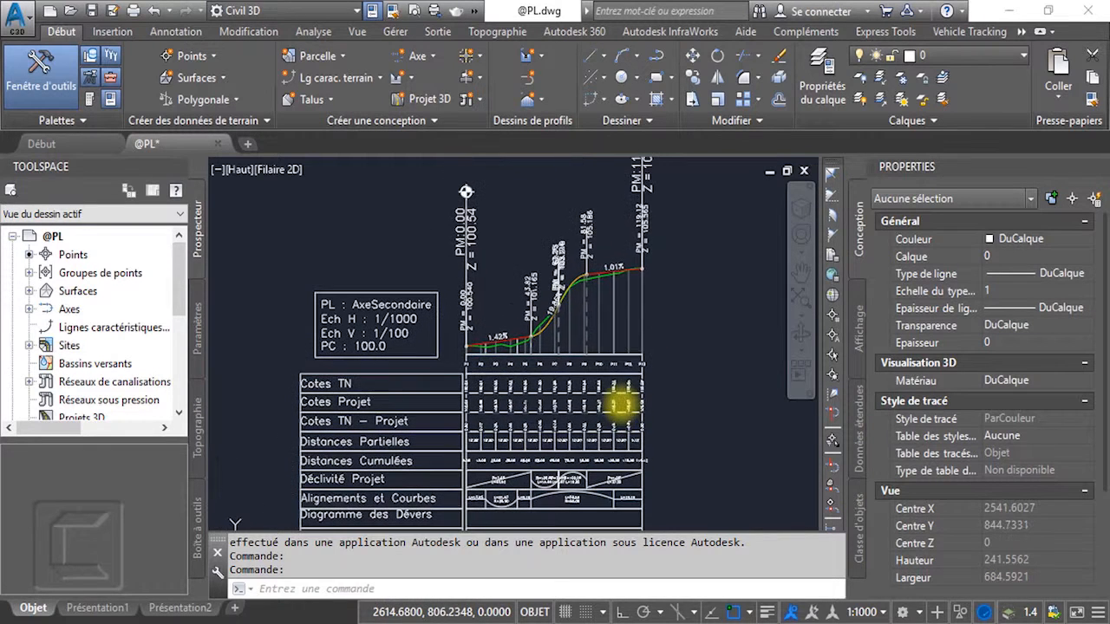
{"action": "left_click", "coordinate": [642, 192]}
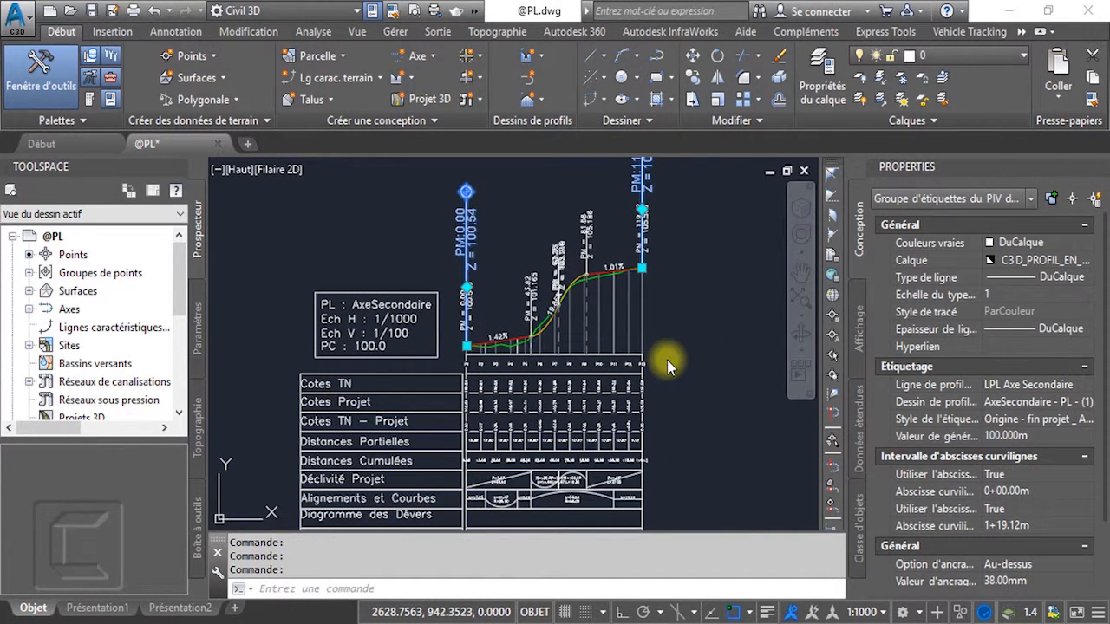
{"action": "key", "text": "Delete"}
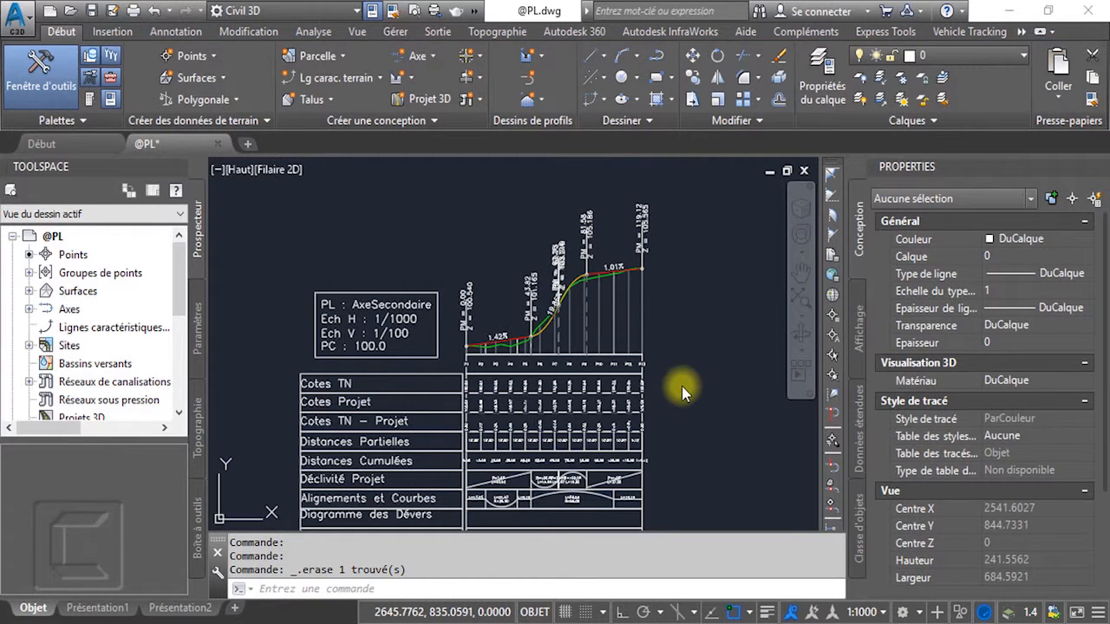
{"action": "left_click", "coordinate": [682, 386]}
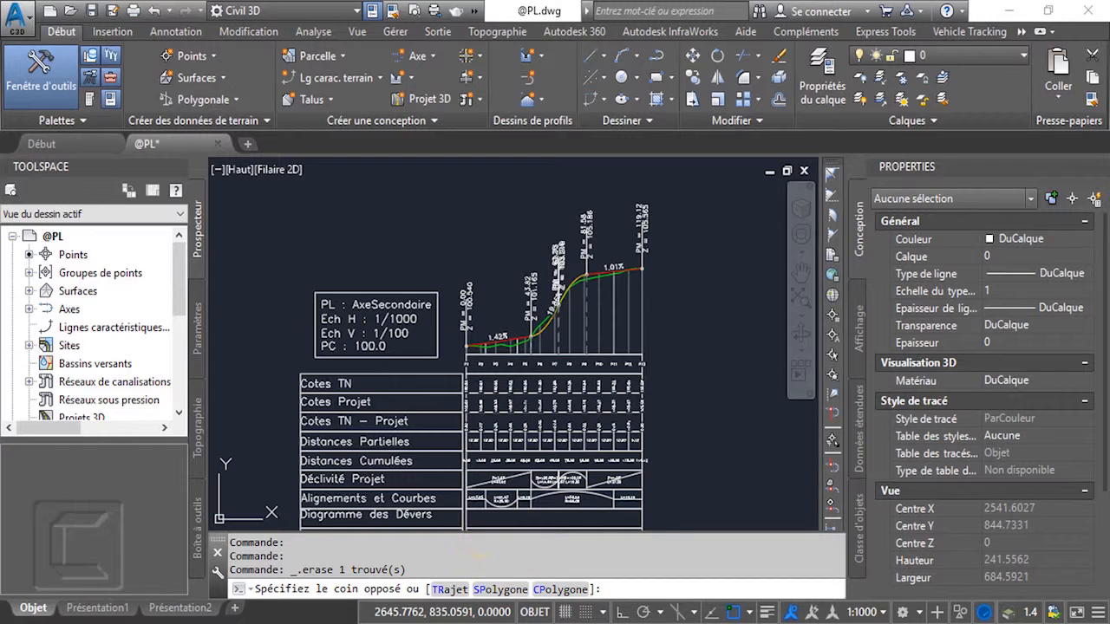
{"action": "key", "text": "Escape"}
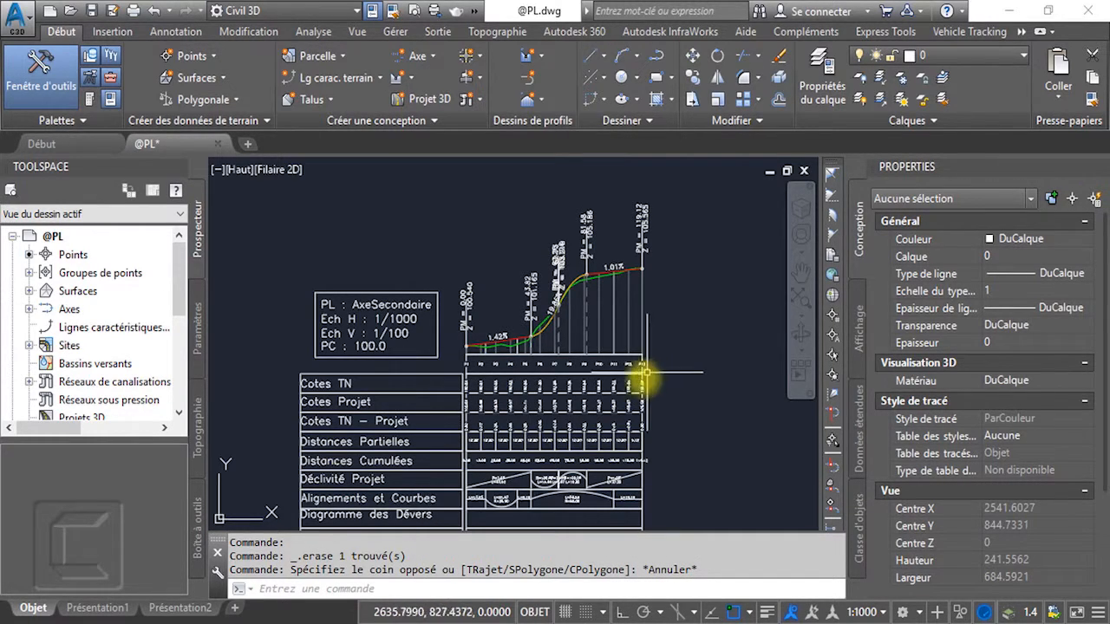
Examine the AxePrincipal and AxeSecondaire profile views, including their band titles from Cotes TN to Fossé Droit.
{"action": "middle_click_drag", "start_coordinate": [656, 404], "coordinate": [651, 343]}
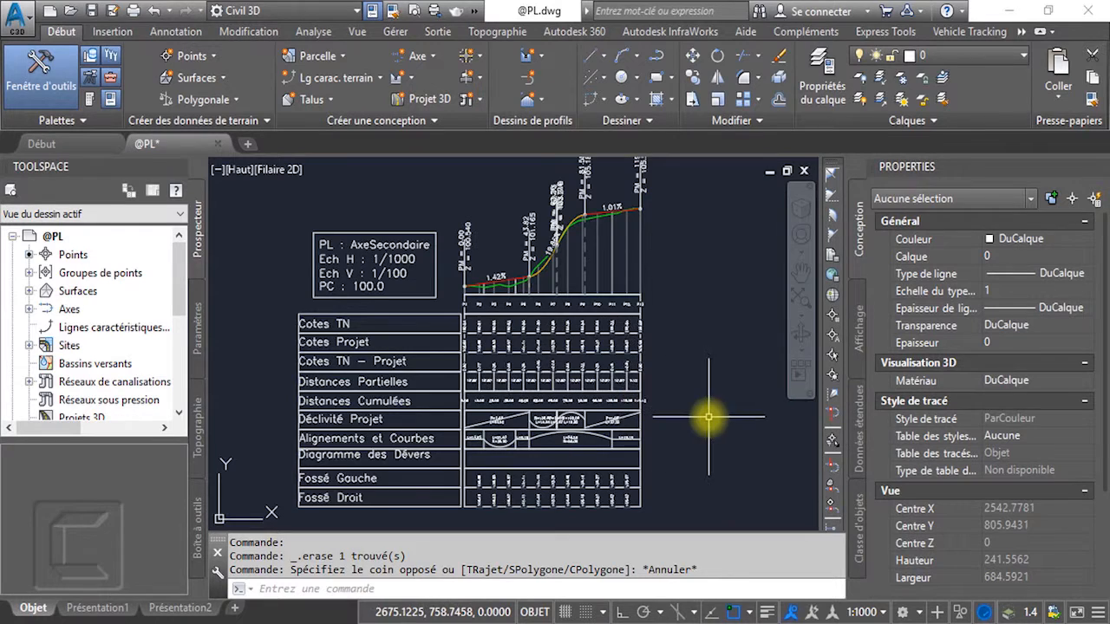
{"action": "mouse_move", "coordinate": [709, 417]}
{"action": "middle_mouse_down"}
{"action": "mouse_move", "coordinate": [635, 405]}
{"action": "mouse_move", "coordinate": [520, 339]}
{"action": "mouse_move", "coordinate": [652, 299]}
{"action": "middle_mouse_up"}
{"action": "scroll", "coordinate": [635, 405], "scroll_direction": "down", "scroll_amount": 2}
{"action": "scroll", "coordinate": [652, 299], "scroll_direction": "down", "scroll_amount": 3}
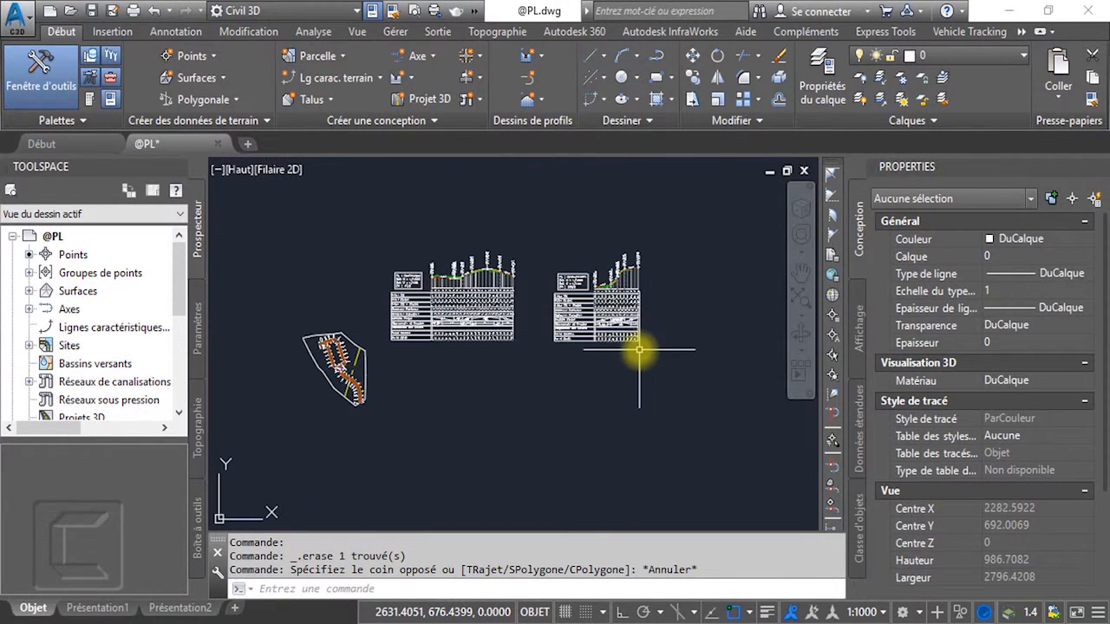
{"action": "mouse_move", "coordinate": [638, 347]}
{"action": "middle_mouse_down"}
{"action": "mouse_move", "coordinate": [647, 280]}
{"action": "mouse_move", "coordinate": [619, 330]}
{"action": "mouse_move", "coordinate": [619, 315]}
{"action": "mouse_move", "coordinate": [550, 287]}
{"action": "mouse_move", "coordinate": [581, 306]}
{"action": "mouse_move", "coordinate": [595, 346]}
{"action": "mouse_move", "coordinate": [579, 365]}
{"action": "middle_mouse_up"}
{"action": "scroll", "coordinate": [598, 331], "scroll_direction": "up", "scroll_amount": 2}
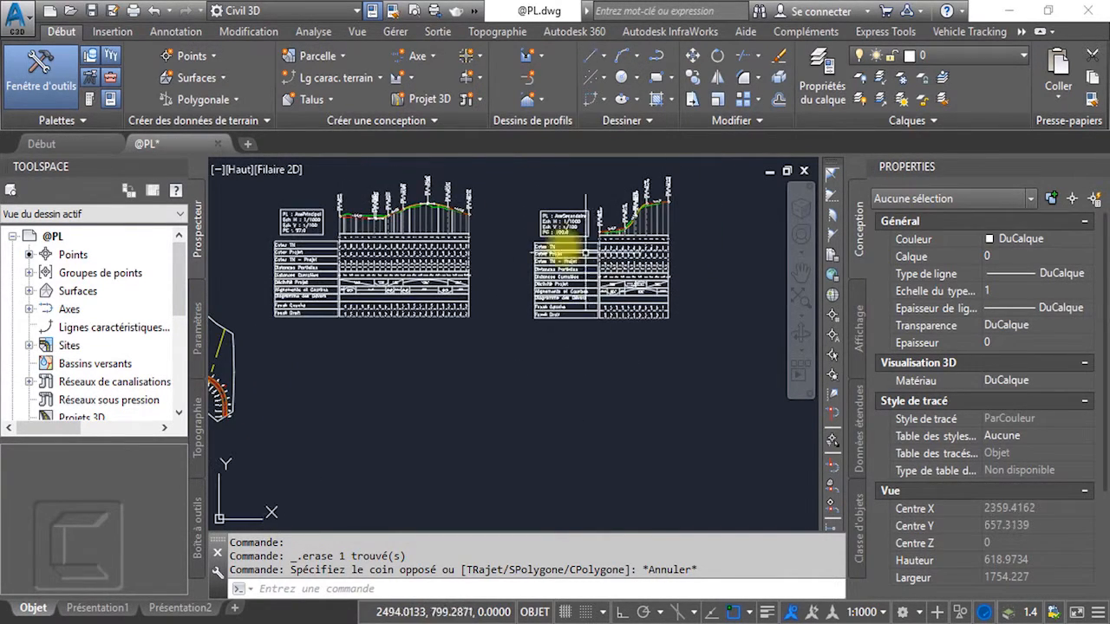
{"action": "scroll", "coordinate": [632, 285], "scroll_direction": "up", "scroll_amount": 5}
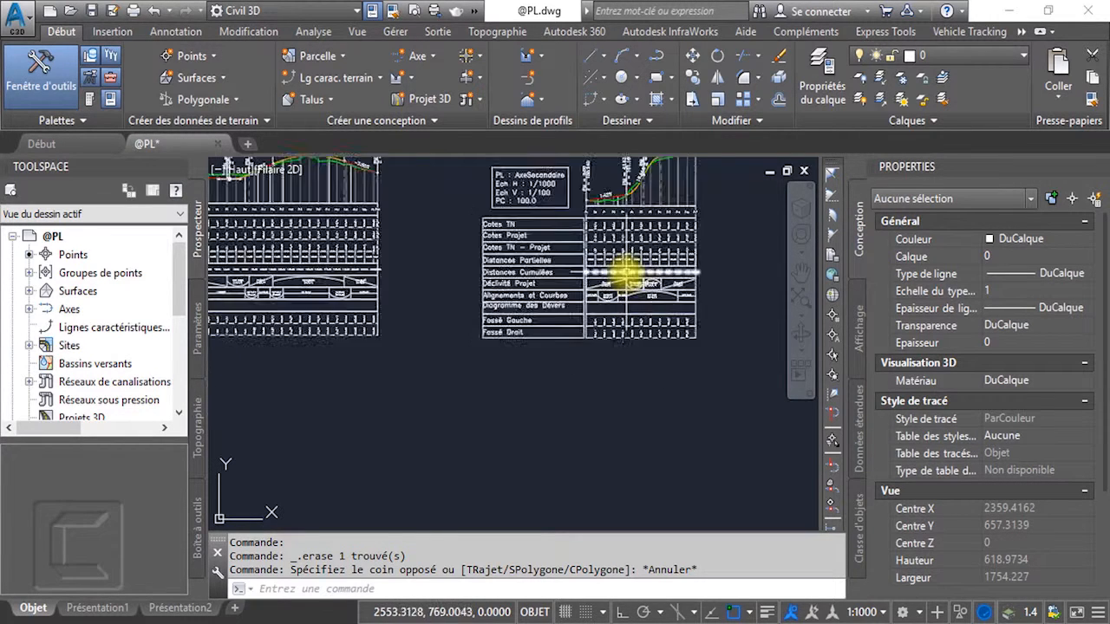
{"action": "scroll", "coordinate": [625, 272], "scroll_direction": "down", "scroll_amount": 5}
{"action": "scroll", "coordinate": [626, 272], "scroll_direction": "down", "scroll_amount": 3}
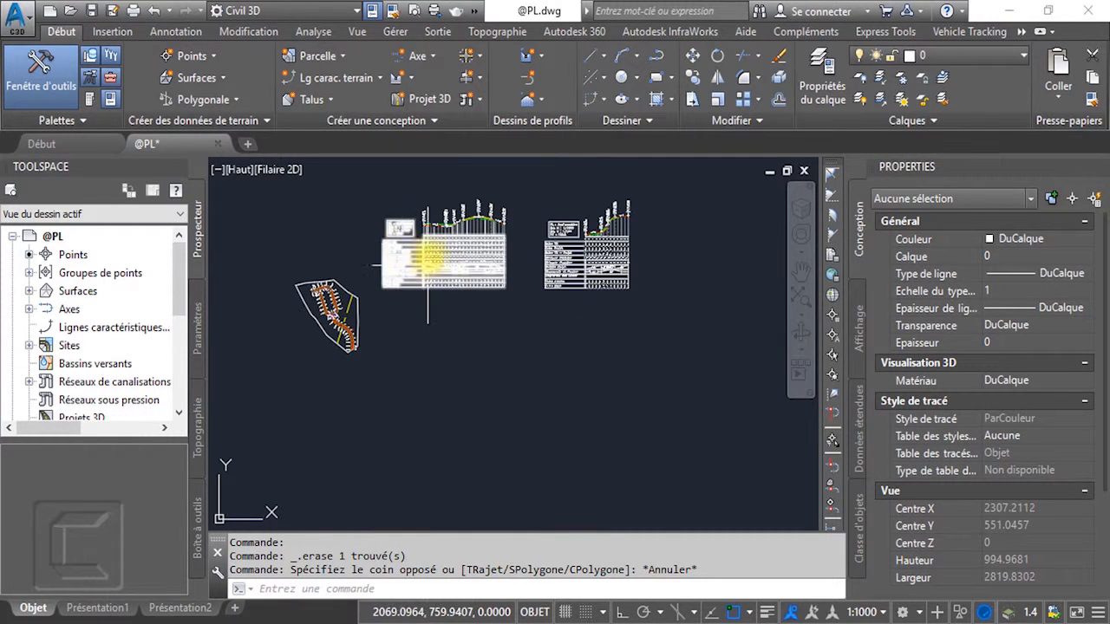
{"action": "scroll", "coordinate": [412, 273], "scroll_direction": "up", "scroll_amount": 4}
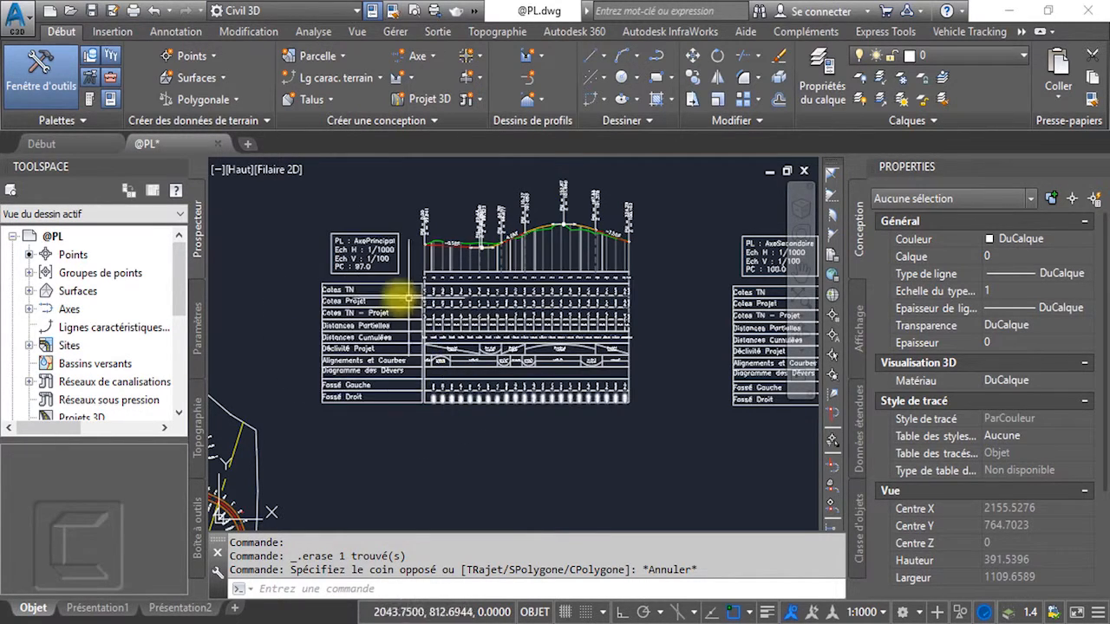
{"action": "scroll", "coordinate": [365, 296], "scroll_direction": "up", "scroll_amount": 2}
{"action": "scroll", "coordinate": [346, 302], "scroll_direction": "up", "scroll_amount": 2}
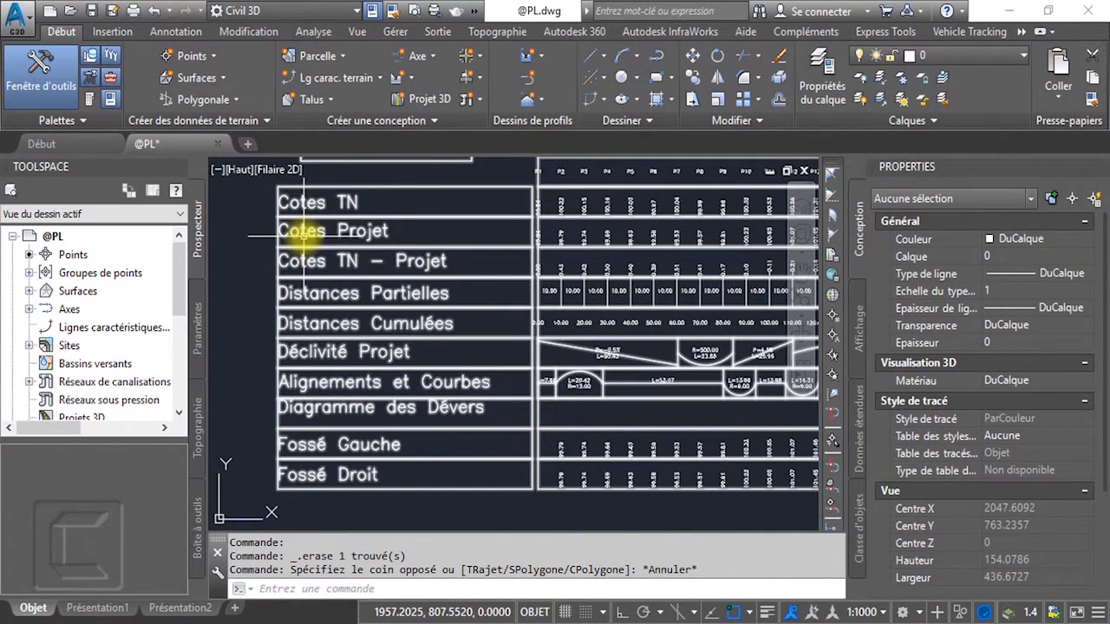
{"action": "mouse_move", "coordinate": [305, 235]}
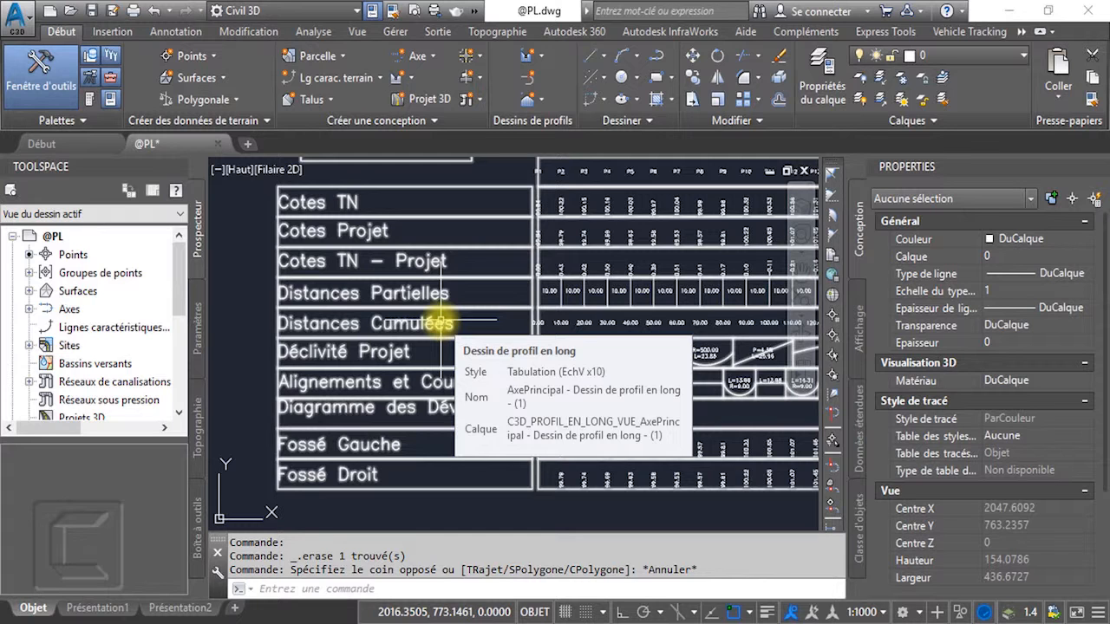
{"action": "scroll", "coordinate": [495, 334], "scroll_direction": "down", "scroll_amount": 5}
{"action": "mouse_move", "coordinate": [495, 334]}
{"action": "middle_mouse_down"}
{"action": "mouse_move", "coordinate": [559, 295]}
{"action": "mouse_move", "coordinate": [583, 310]}
{"action": "middle_mouse_up"}
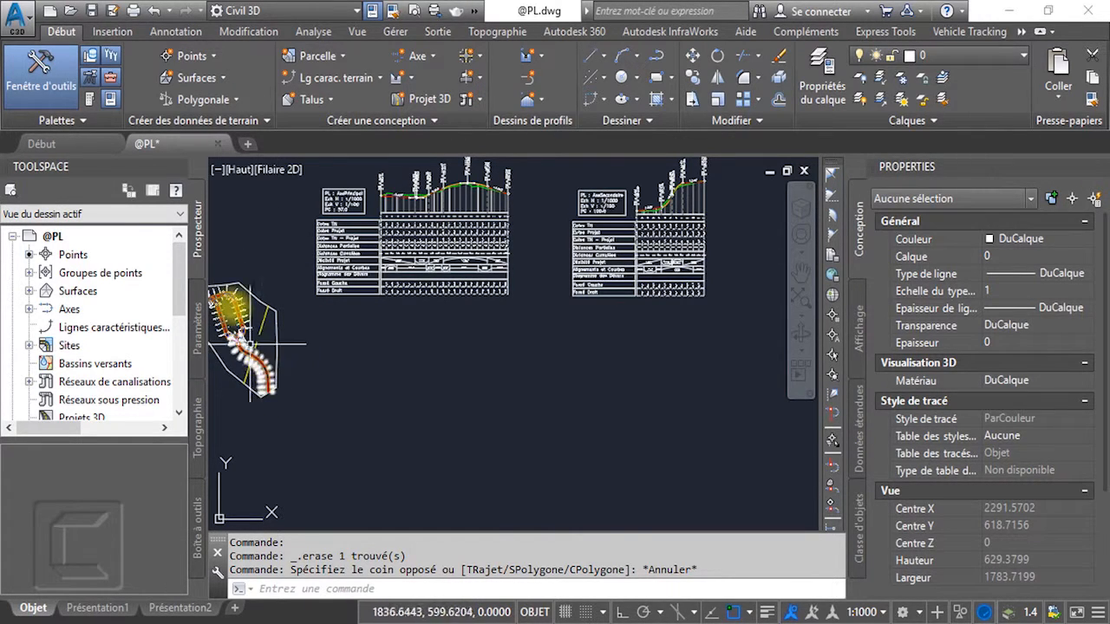
Bring up the surface profile creation settings for AxeSecondaire and adjust the name column to read its profile names.
{"action": "left_click", "coordinate": [410, 83]}
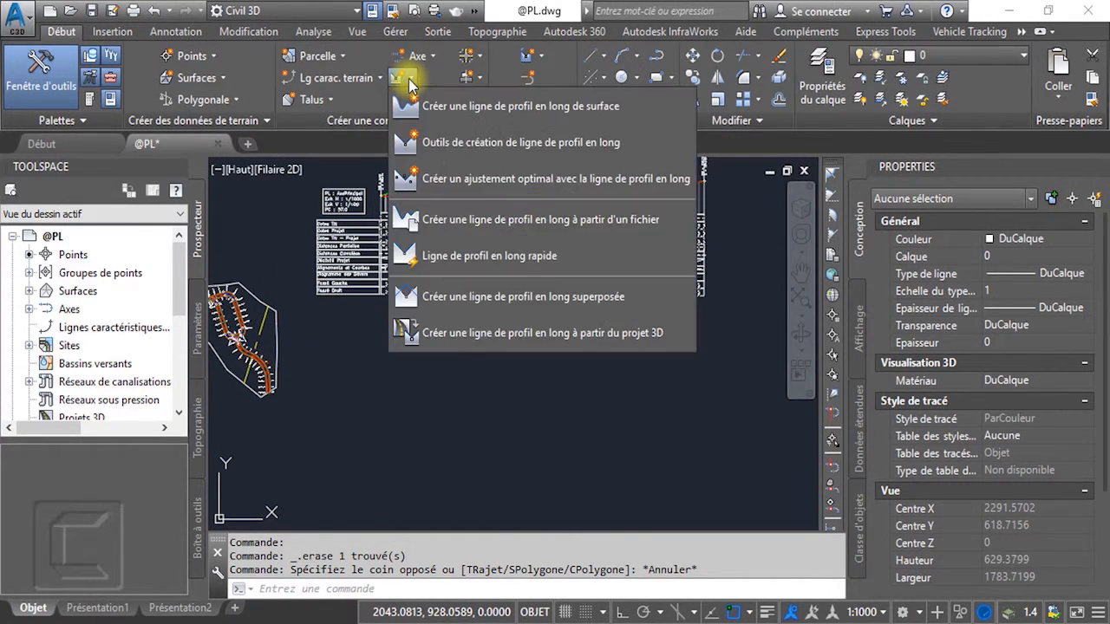
{"action": "left_click", "coordinate": [438, 108]}
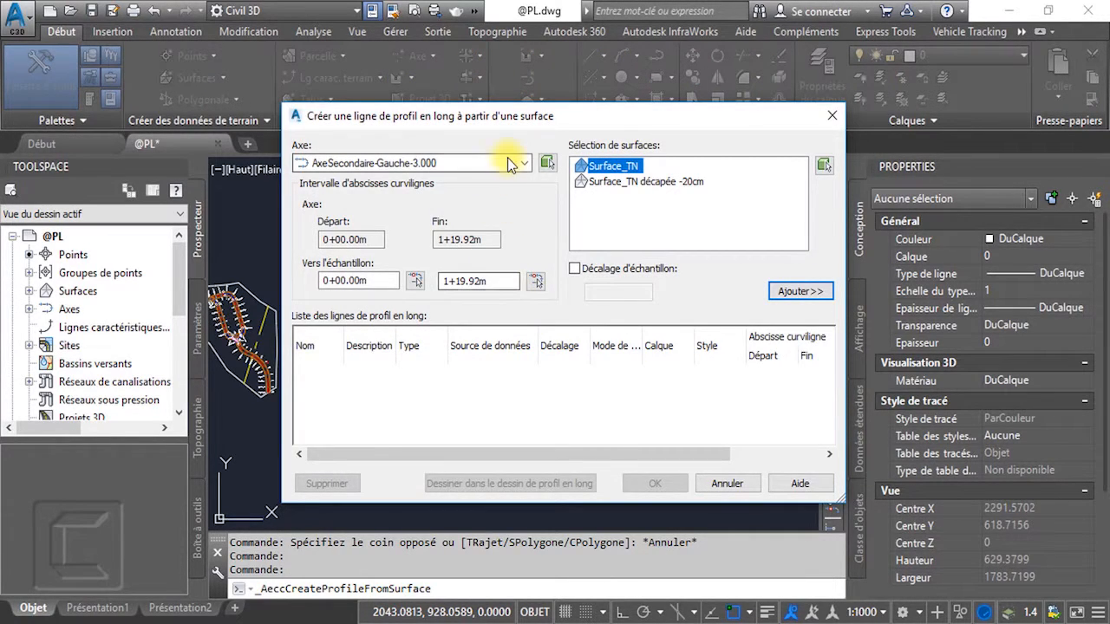
{"action": "left_click", "coordinate": [526, 165]}
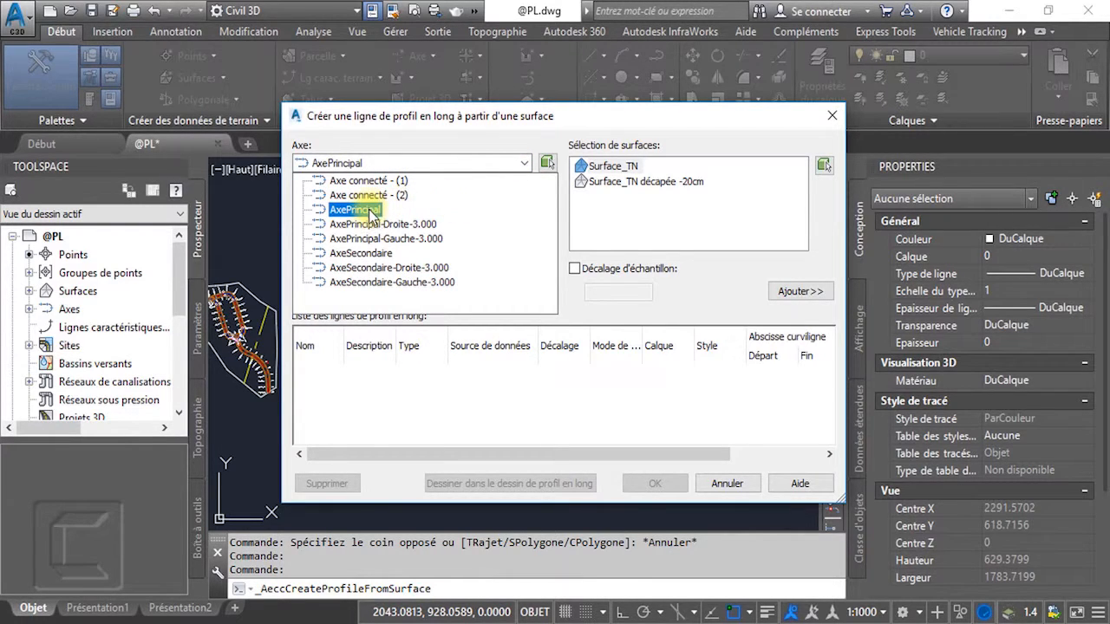
{"action": "left_click", "coordinate": [362, 253]}
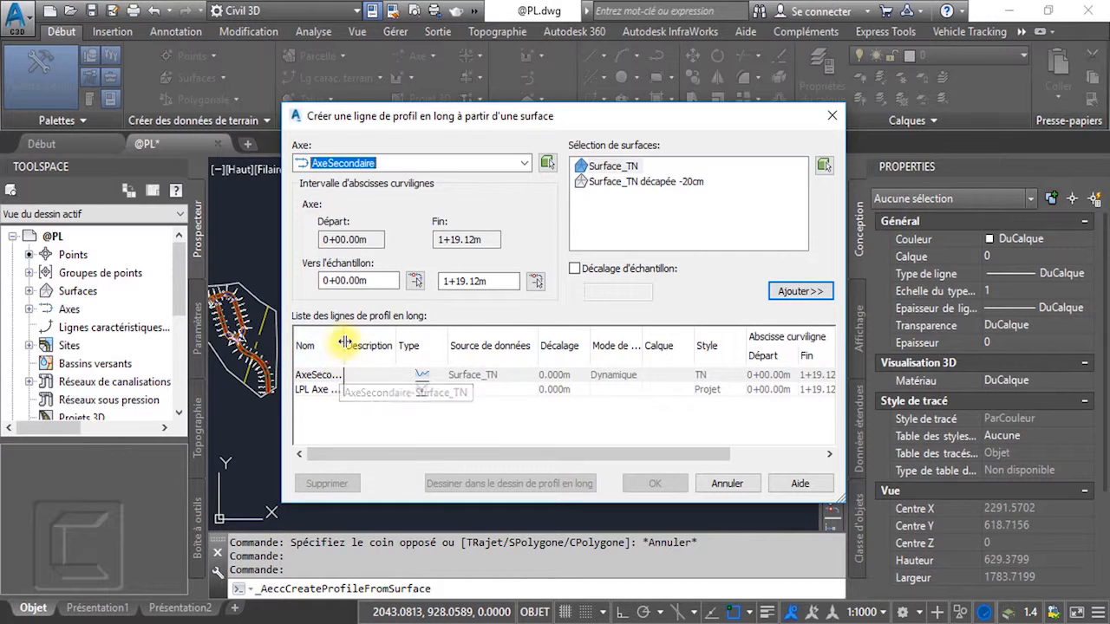
{"action": "left_click_drag", "start_coordinate": [345, 344], "coordinate": [406, 345]}
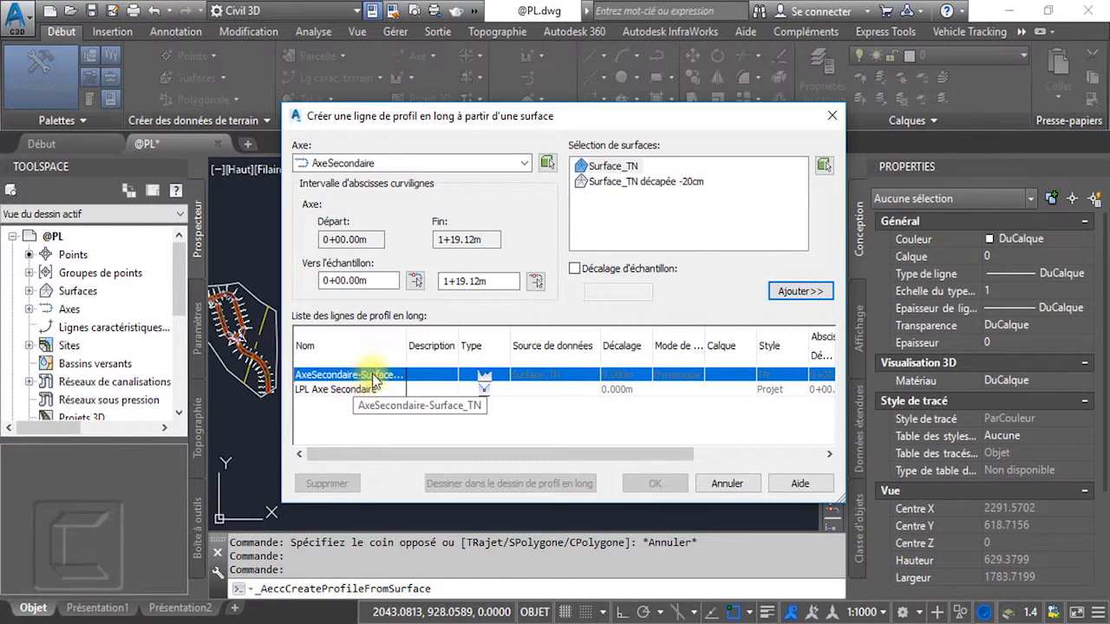
{"action": "left_click_drag", "start_coordinate": [405, 344], "coordinate": [465, 345]}
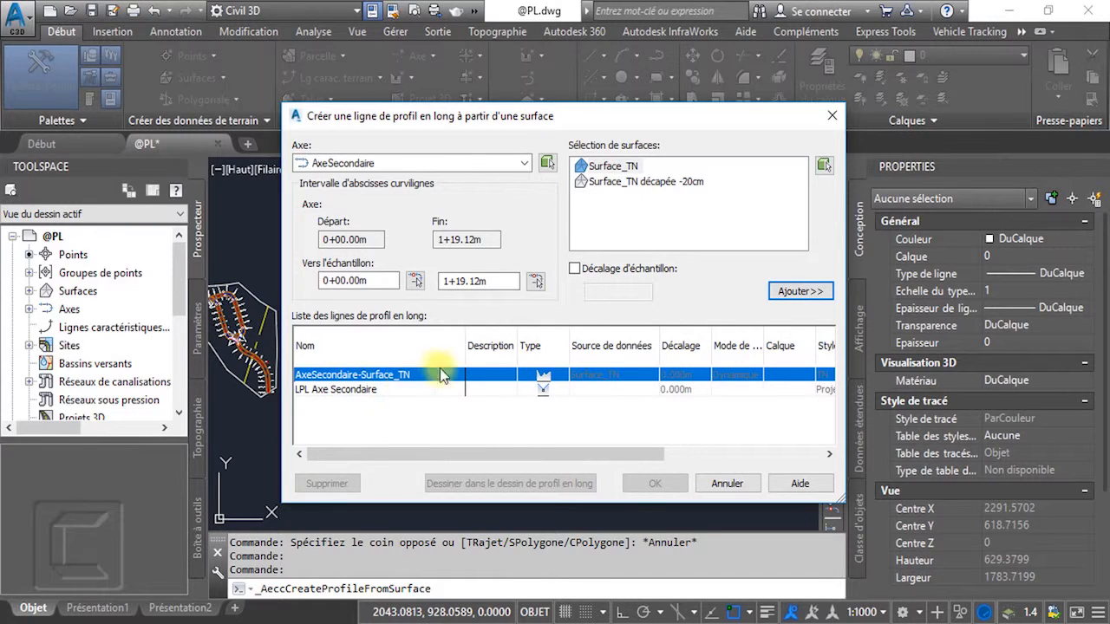
{"action": "left_click_drag", "start_coordinate": [466, 344], "coordinate": [373, 345]}
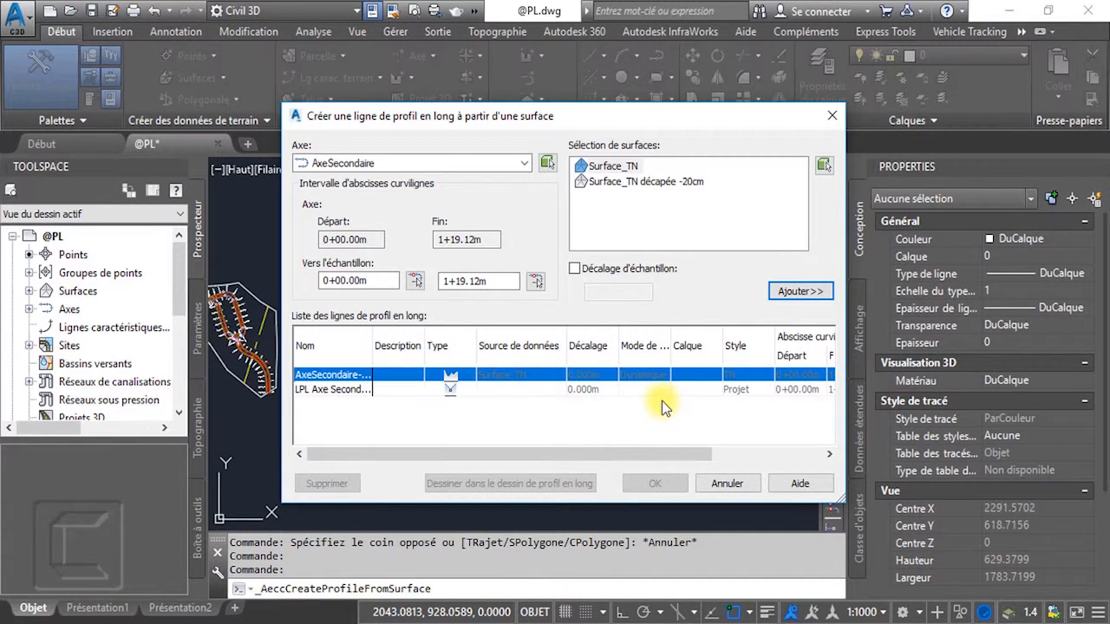
Compare the AxeSecondaire ground and design profiles in the list, check Surface_TN, and close without creating a profile.
{"action": "left_click", "coordinate": [352, 389]}
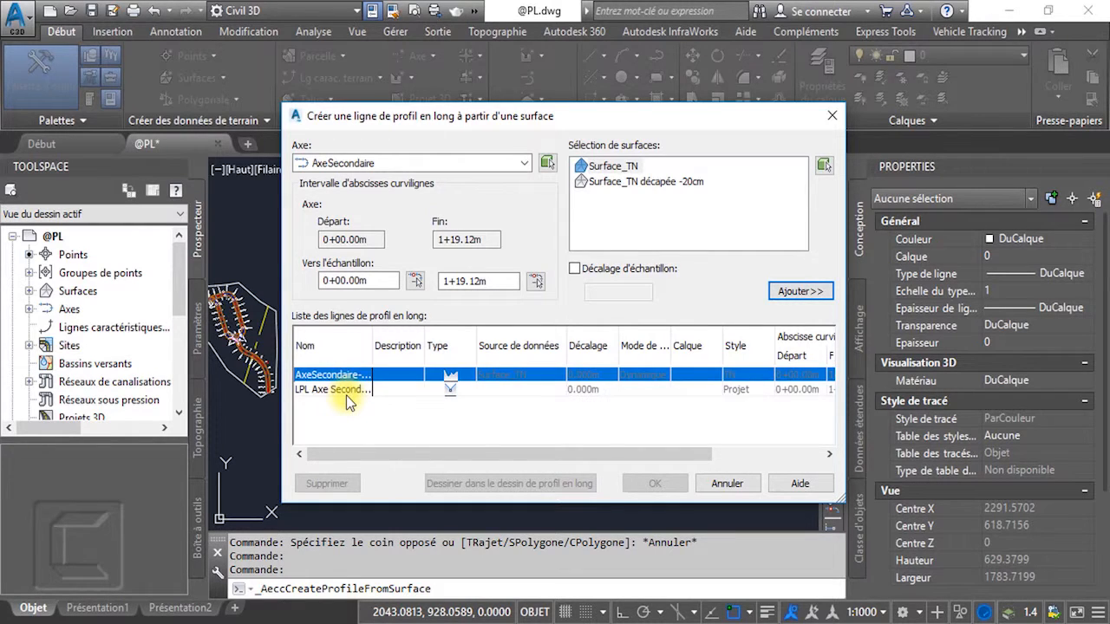
{"action": "left_click", "coordinate": [346, 392]}
{"action": "left_click", "coordinate": [340, 374]}
{"action": "left_click", "coordinate": [345, 390]}
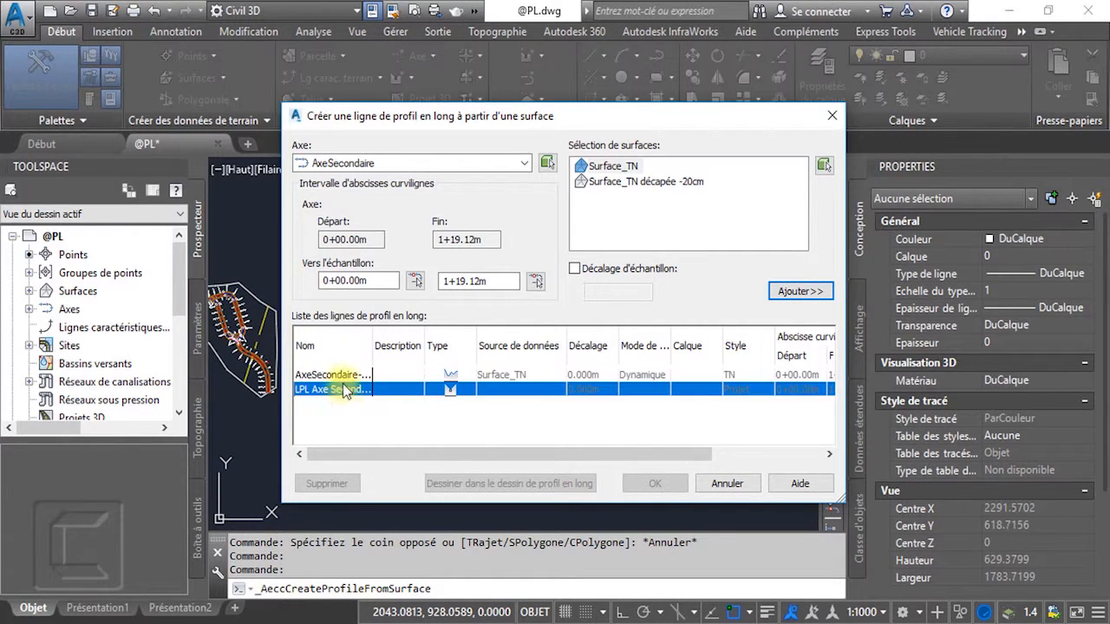
{"action": "left_click", "coordinate": [341, 374]}
{"action": "left_click", "coordinate": [339, 390]}
{"action": "left_click", "coordinate": [340, 375]}
{"action": "left_click", "coordinate": [340, 390]}
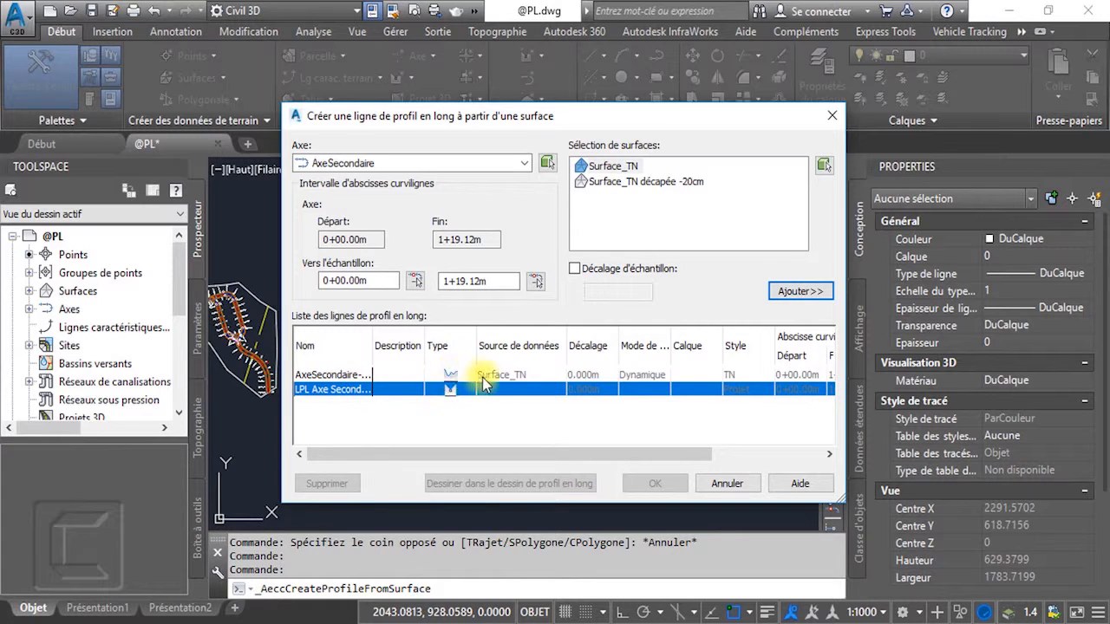
{"action": "left_click", "coordinate": [624, 168]}
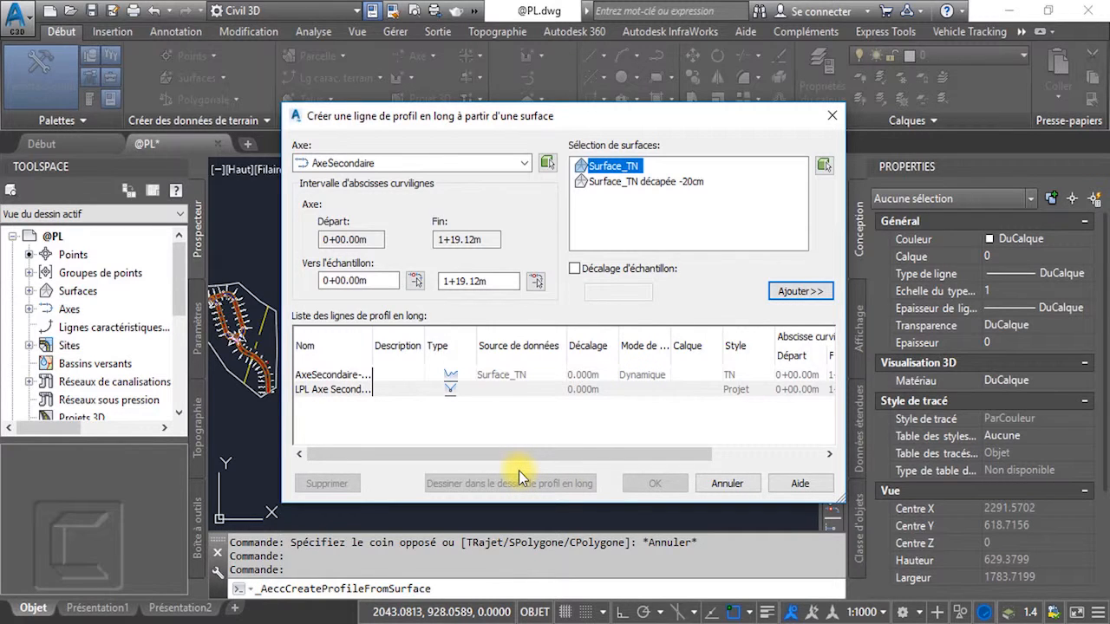
{"action": "left_click", "coordinate": [832, 114]}
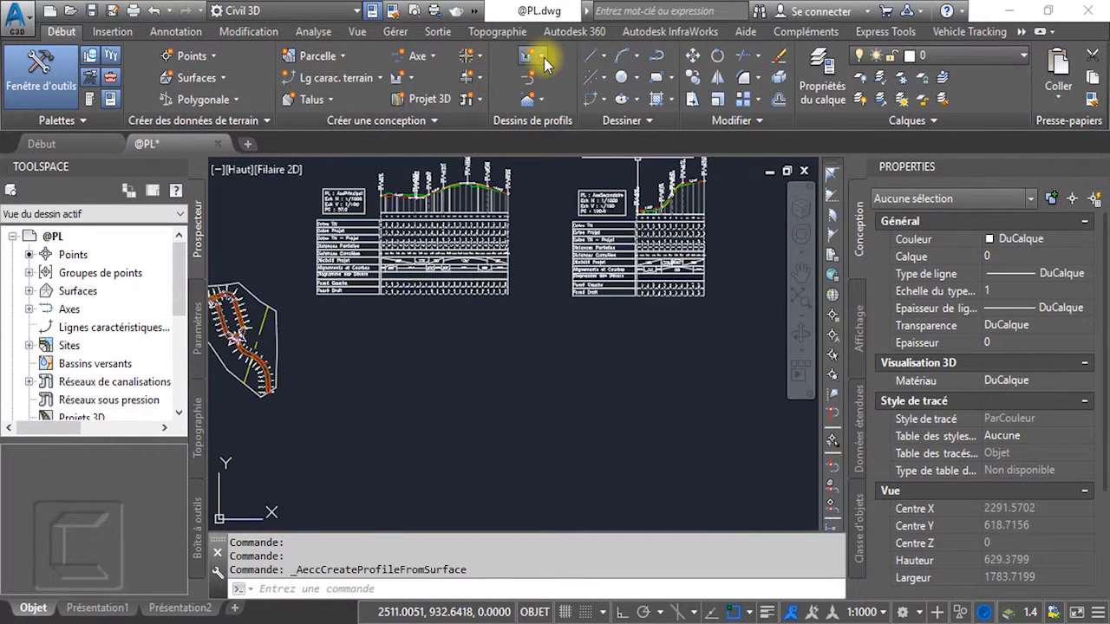
Look at the general settings for creating a profile view of AxeSecondaire, and close them without creating one.
{"action": "left_click", "coordinate": [532, 63]}
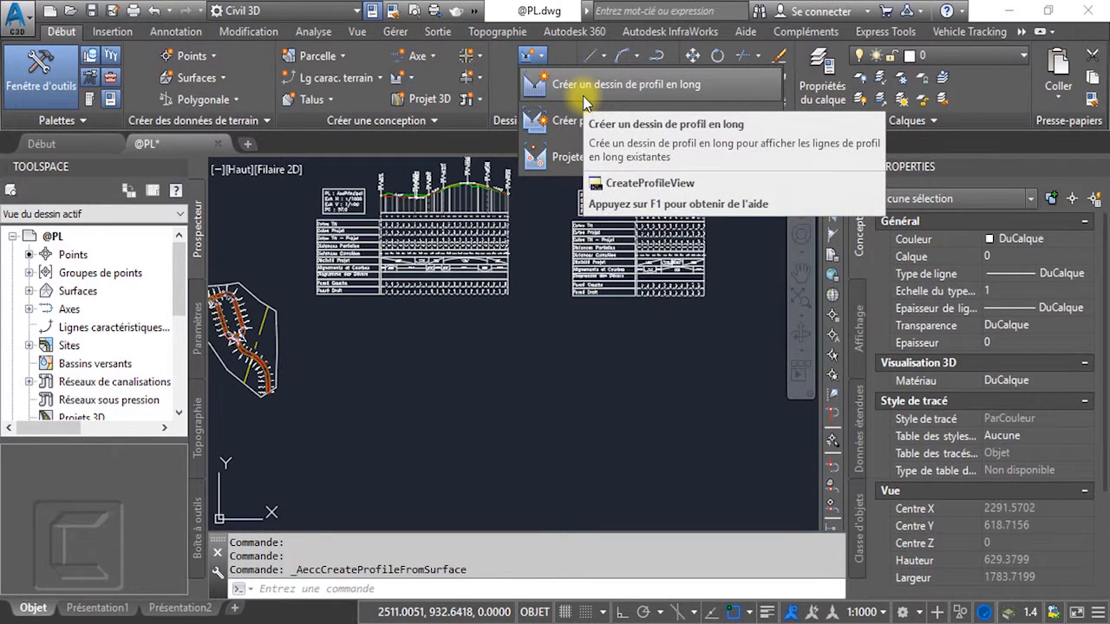
{"action": "left_click", "coordinate": [583, 94]}
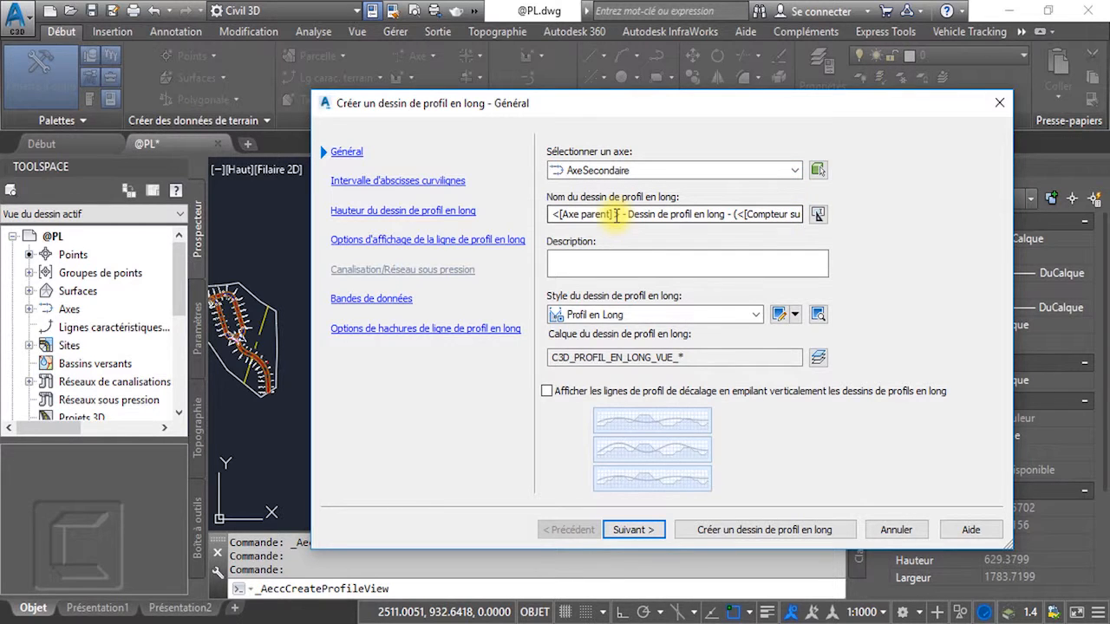
{"action": "left_click", "coordinate": [999, 103]}
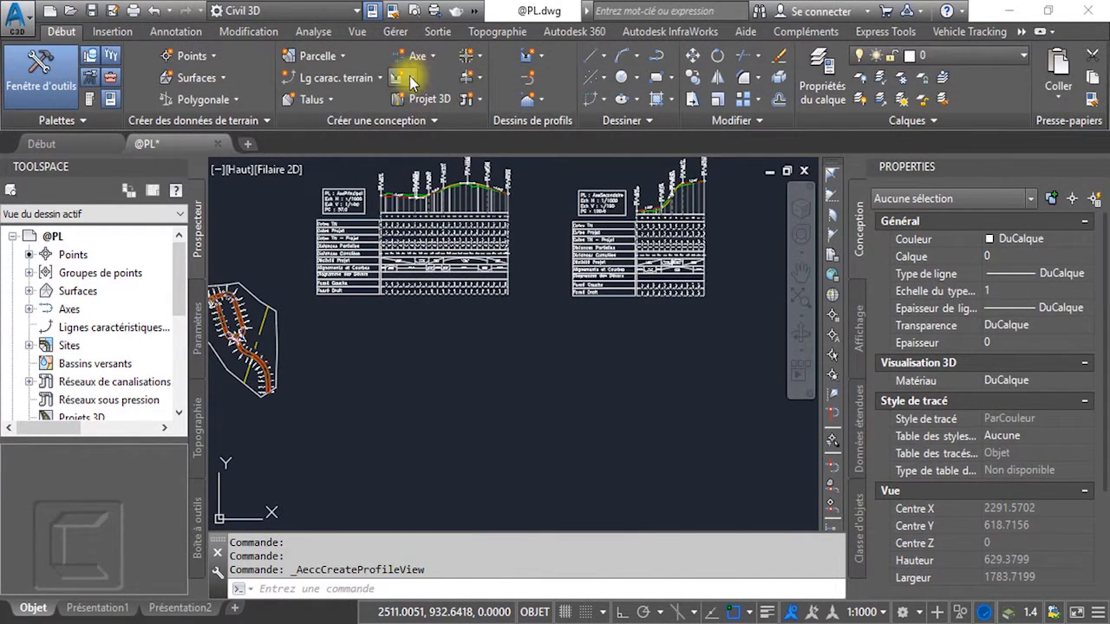
Check the option for drawing in a profile view in the surface profile creation settings, and close them without changes.
{"action": "left_click", "coordinate": [407, 77]}
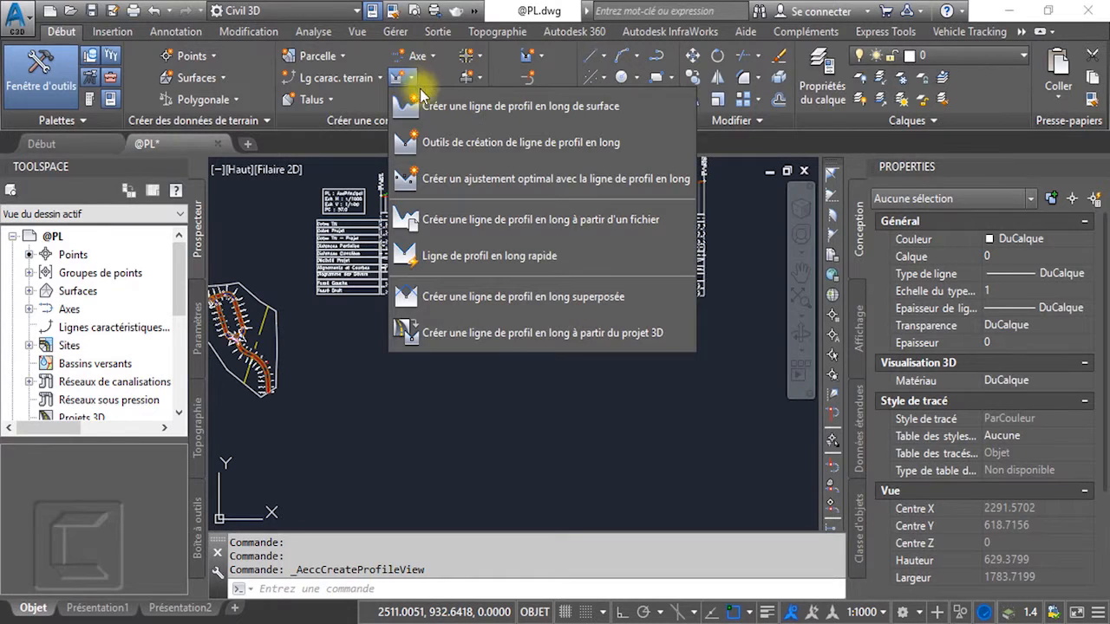
{"action": "left_click", "coordinate": [494, 107]}
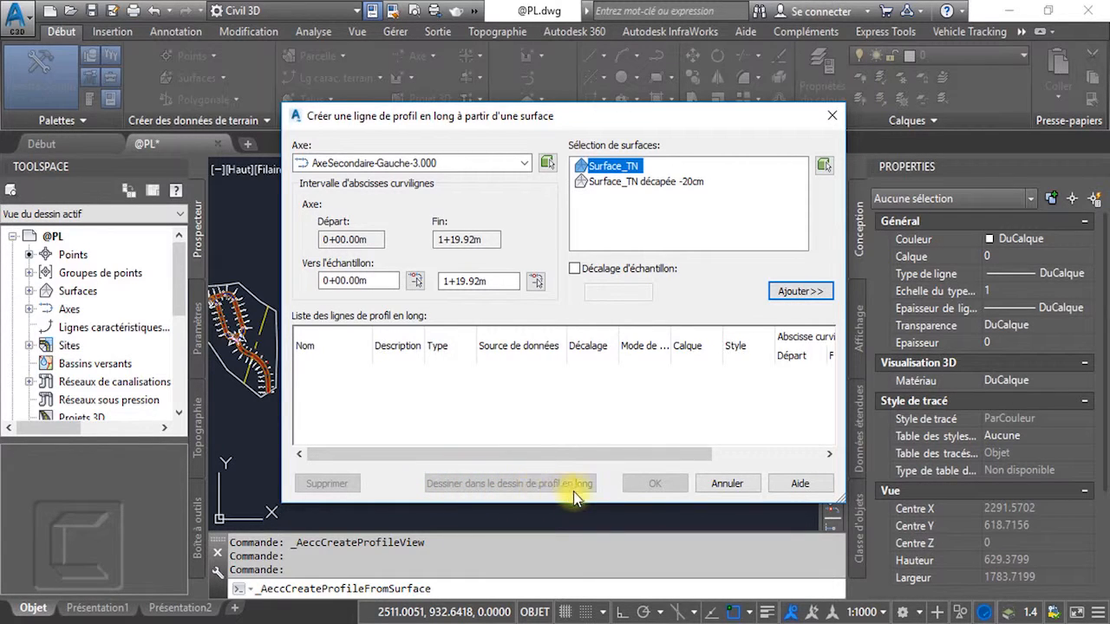
{"action": "left_click", "coordinate": [832, 118]}
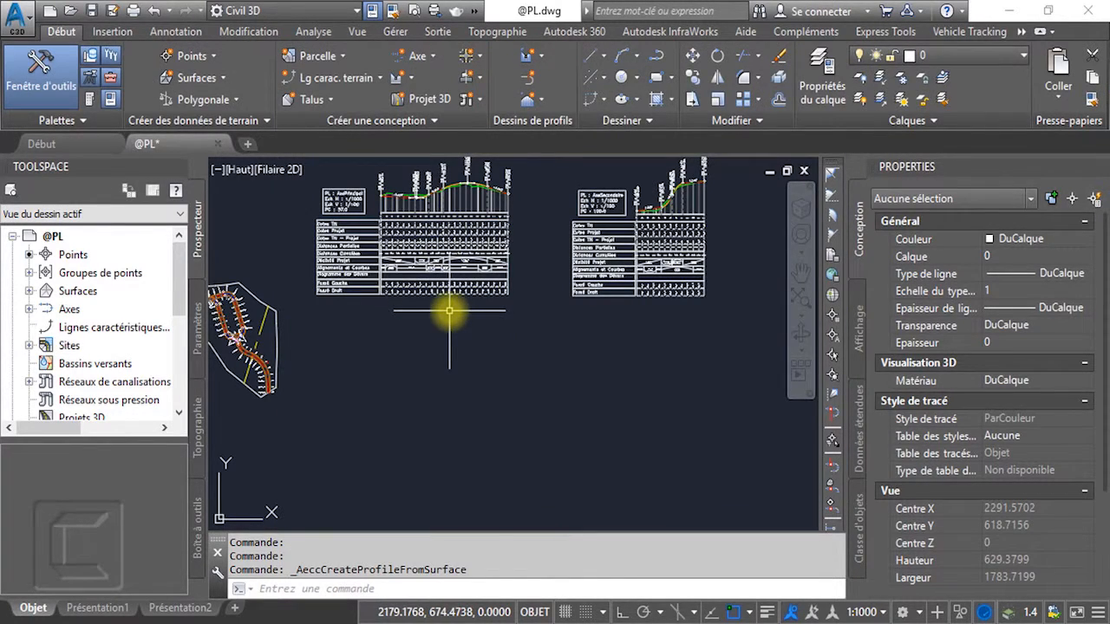
Start creating a single longitudinal profile view and choose AxeSecondaire as its alignment.
{"action": "left_click", "coordinate": [535, 65]}
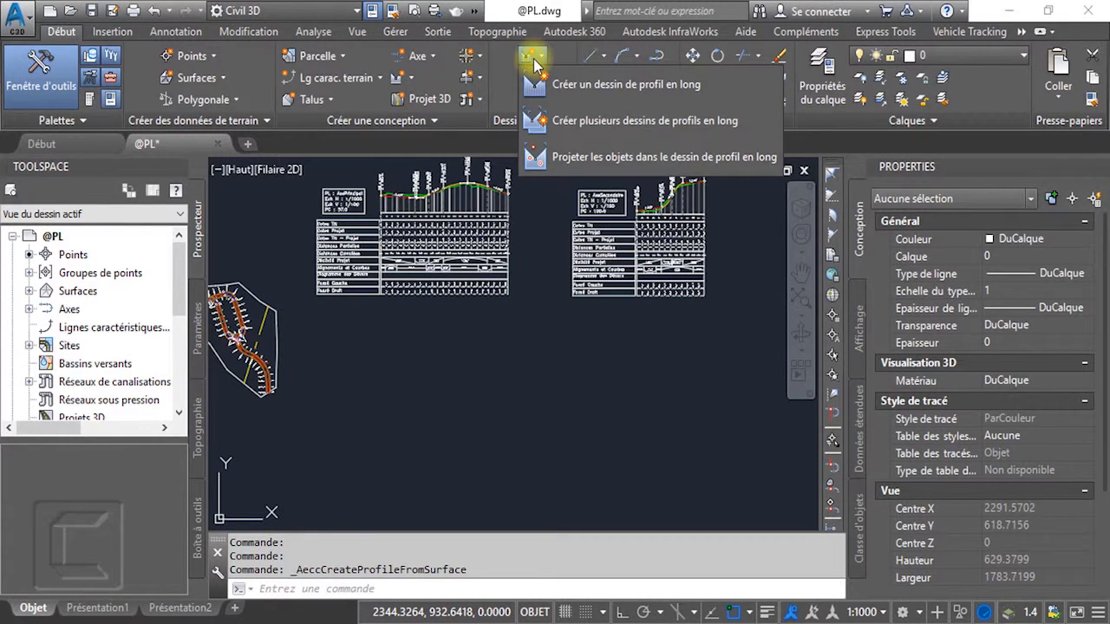
{"action": "left_click", "coordinate": [582, 90]}
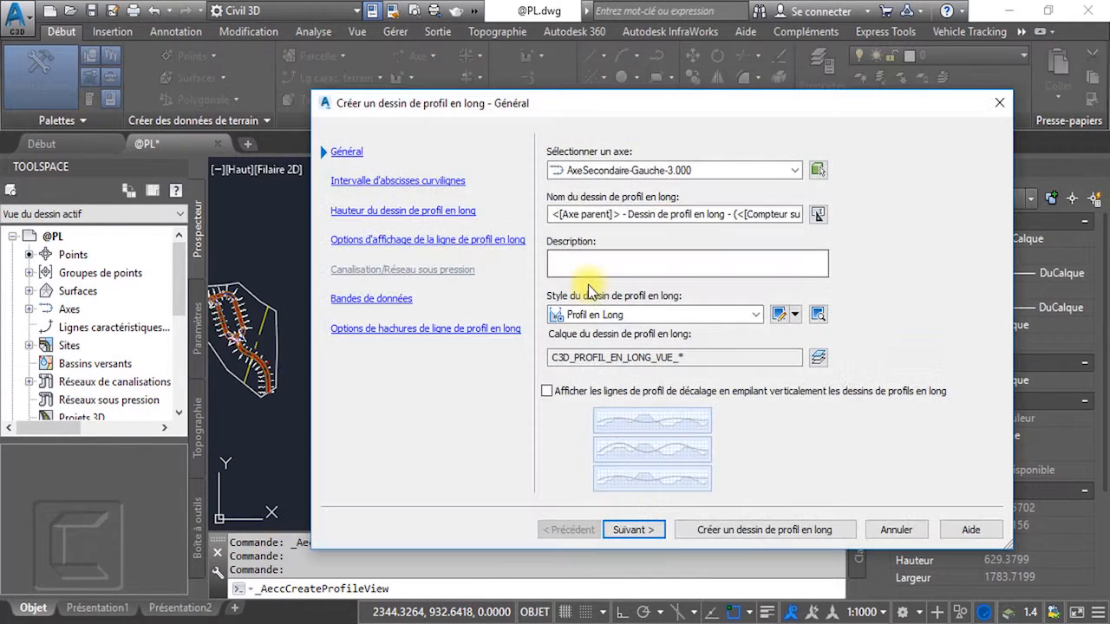
{"action": "left_click", "coordinate": [792, 170]}
{"action": "left_click", "coordinate": [614, 261]}
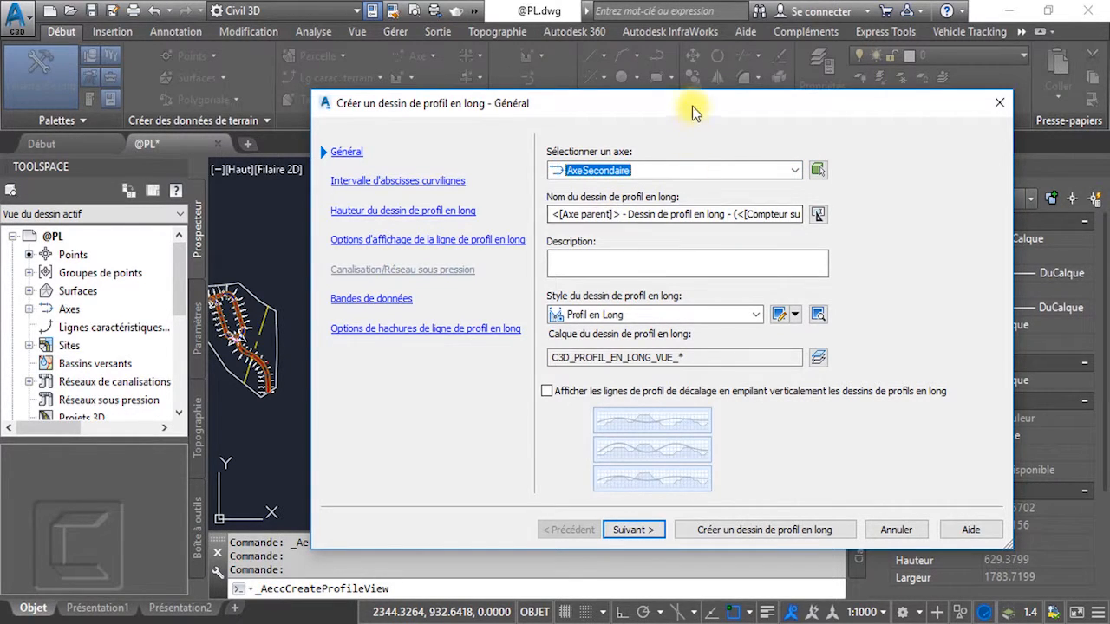
{"action": "left_click_drag", "start_coordinate": [692, 106], "coordinate": [682, 66]}
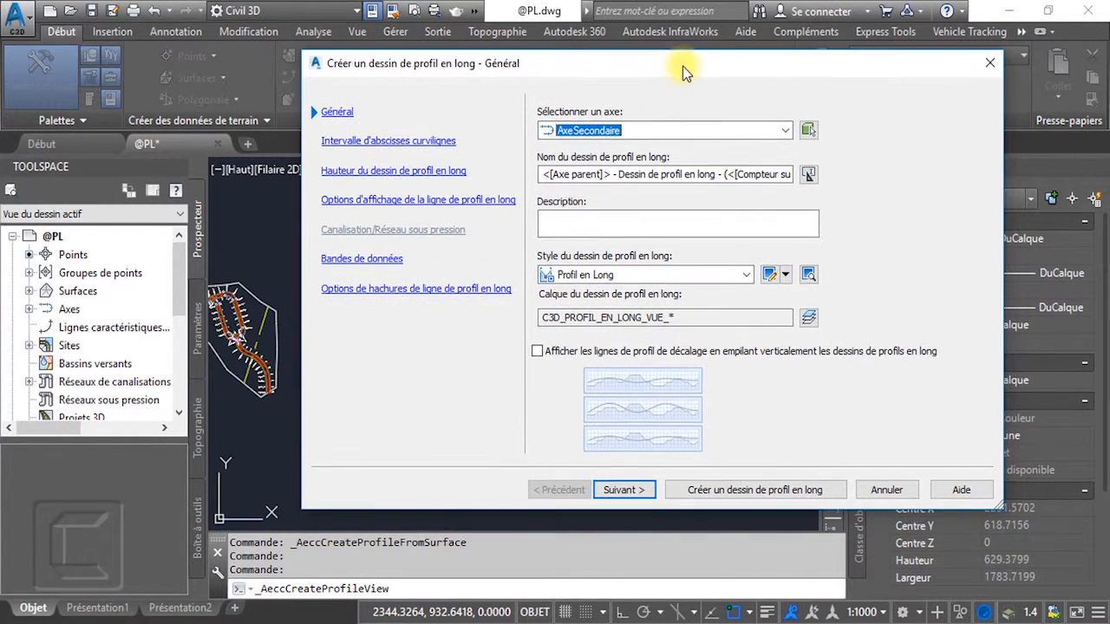
Name the profile view SecondaireExemplePL and assign it the Tabulation (EchV x10) style.
{"action": "left_click", "coordinate": [545, 176]}
{"action": "left_click_drag", "start_coordinate": [545, 176], "coordinate": [857, 172]}
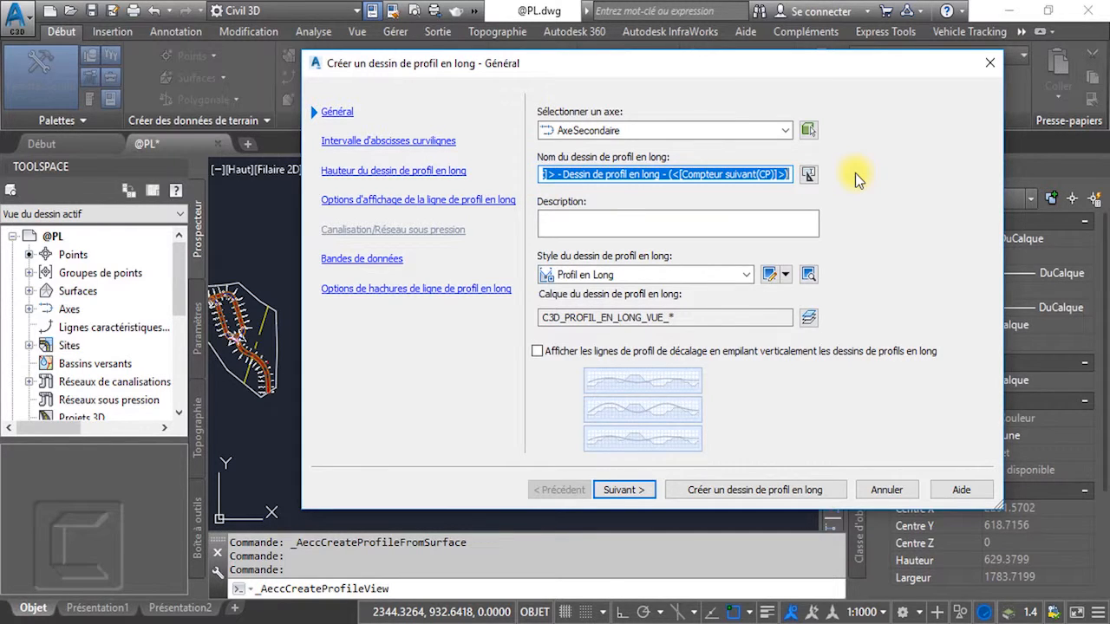
{"action": "type", "text": "Sec"}
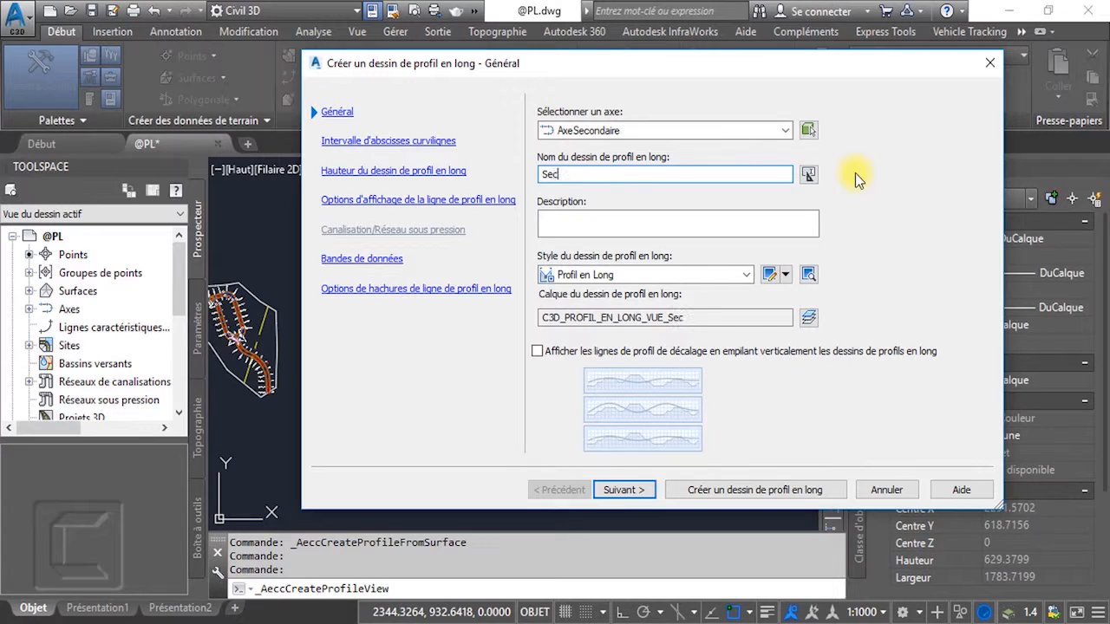
{"action": "type", "text": "ondaireExemple"}
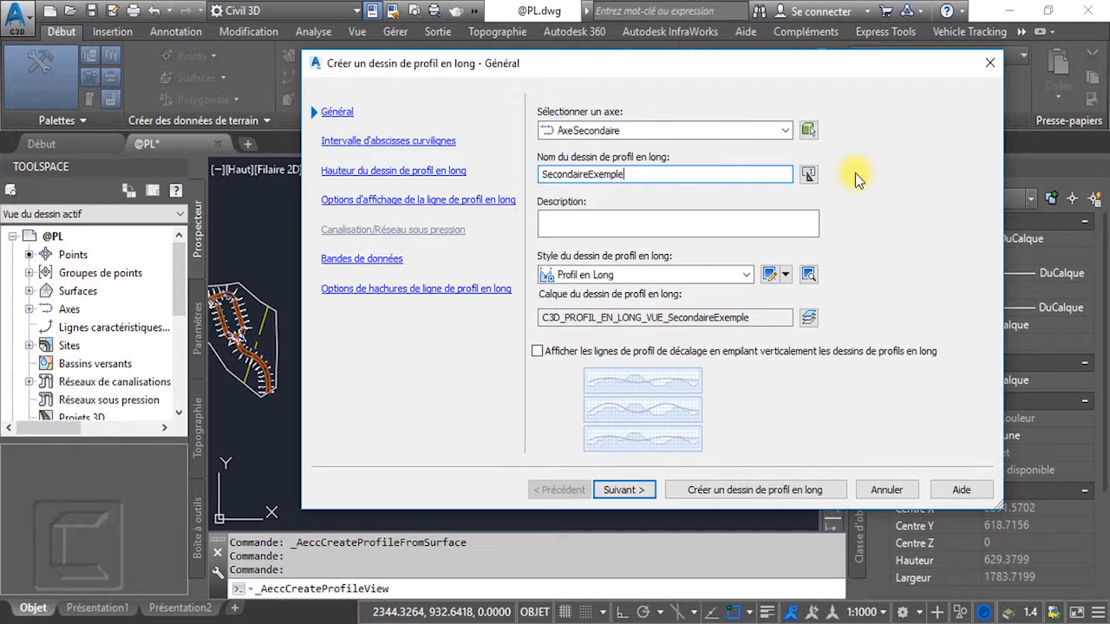
{"action": "type", "text": "PL"}
{"action": "left_click", "coordinate": [744, 275]}
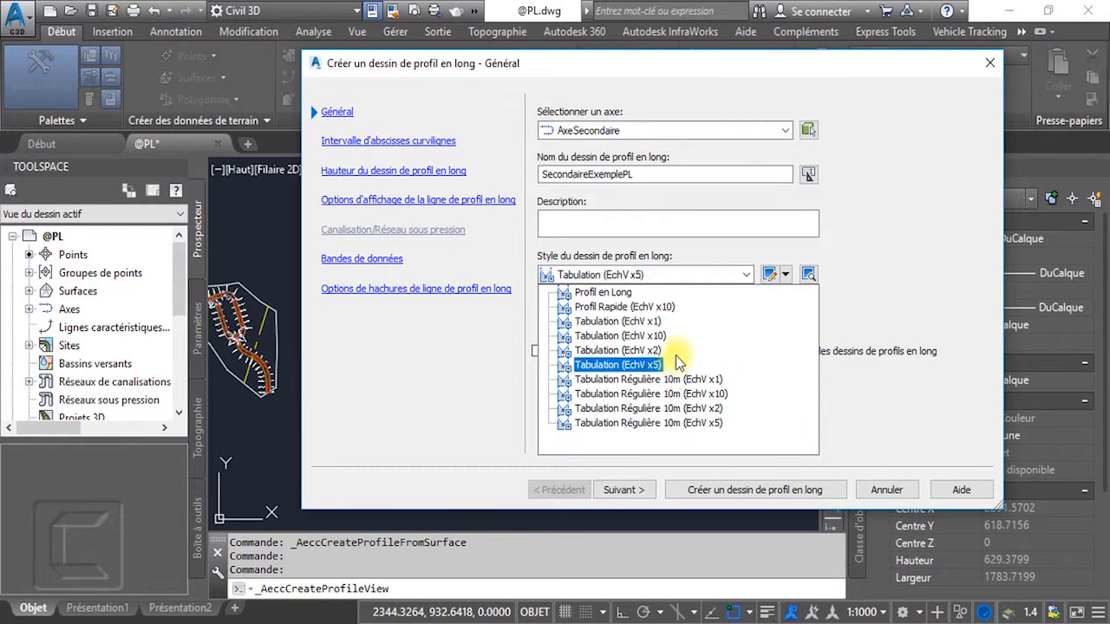
{"action": "left_click", "coordinate": [623, 337]}
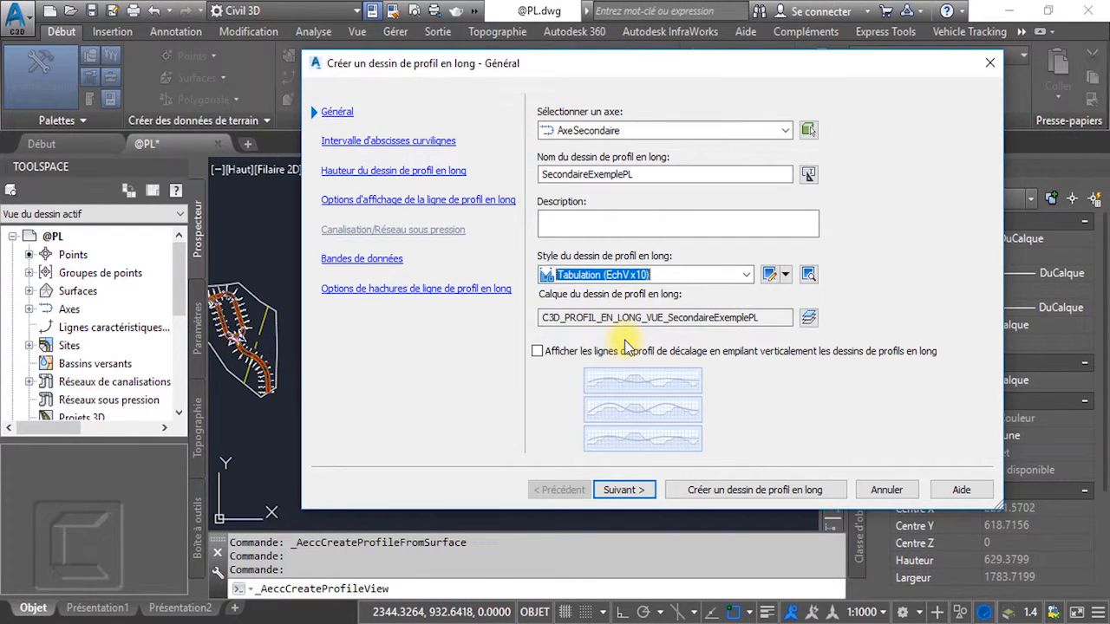
Open the Tabulation (EchV x10) style for editing and review its information, graph, grid and title annotation settings.
{"action": "left_click", "coordinate": [775, 279]}
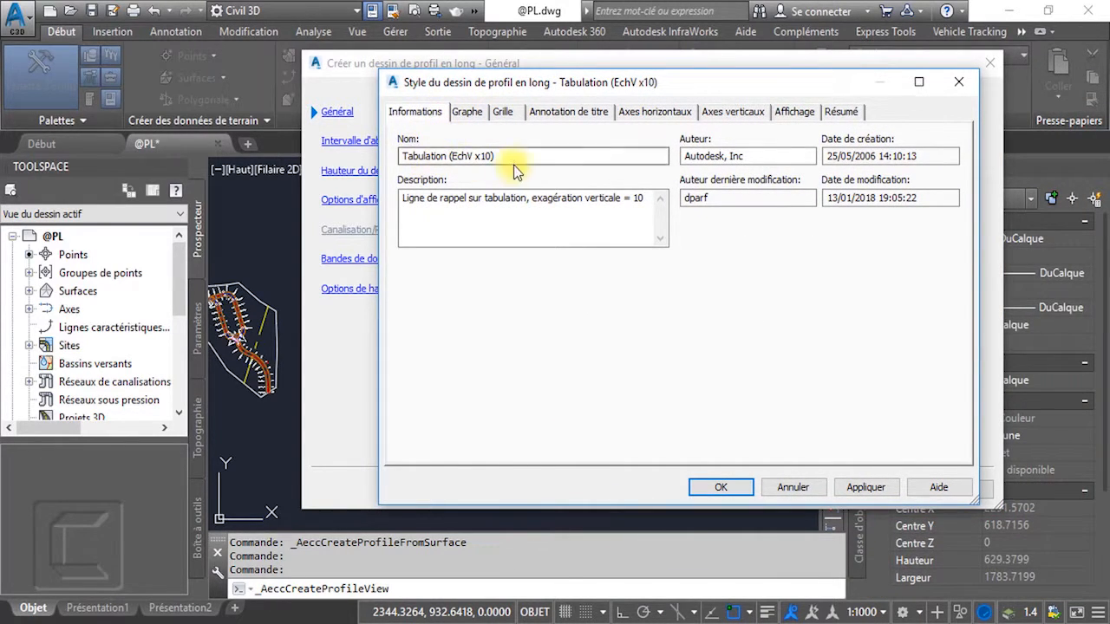
{"action": "left_click", "coordinate": [465, 112]}
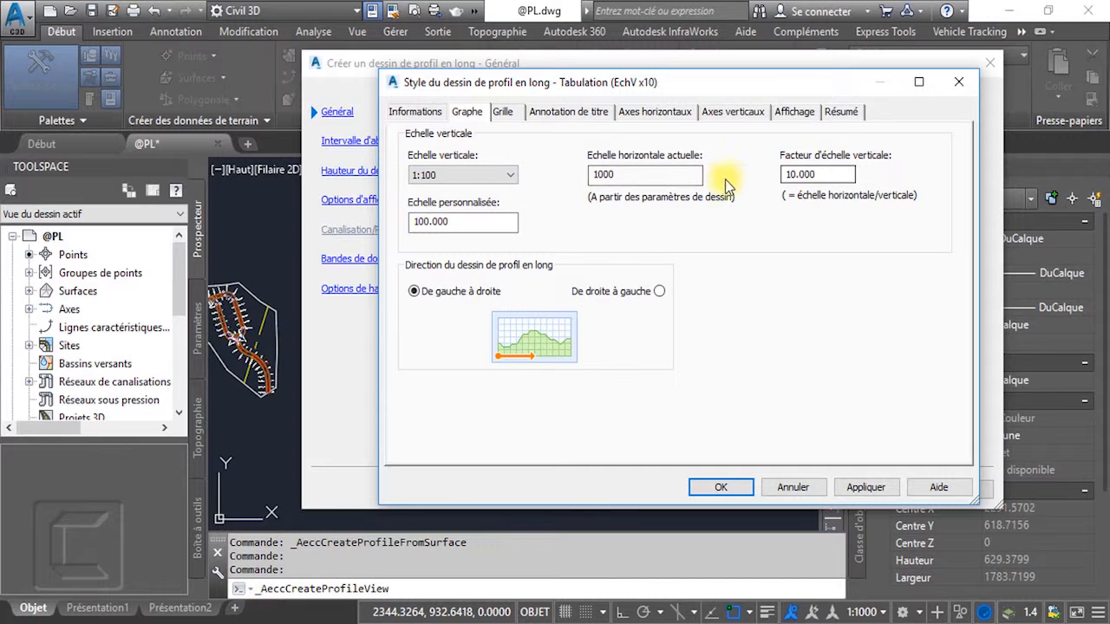
{"action": "left_click", "coordinate": [512, 118]}
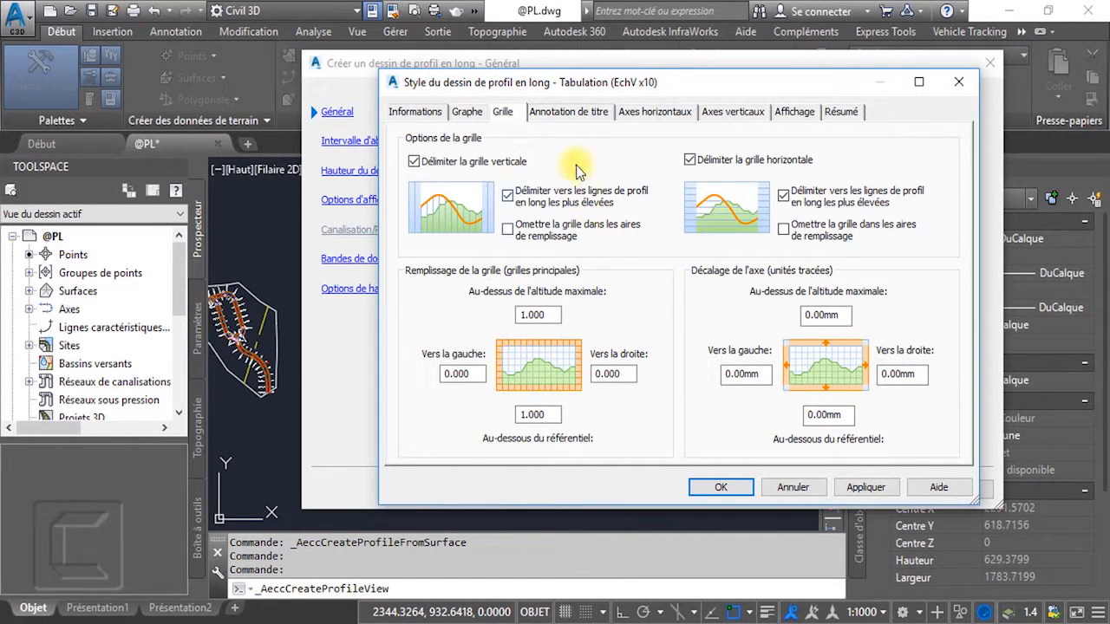
{"action": "left_click", "coordinate": [570, 114]}
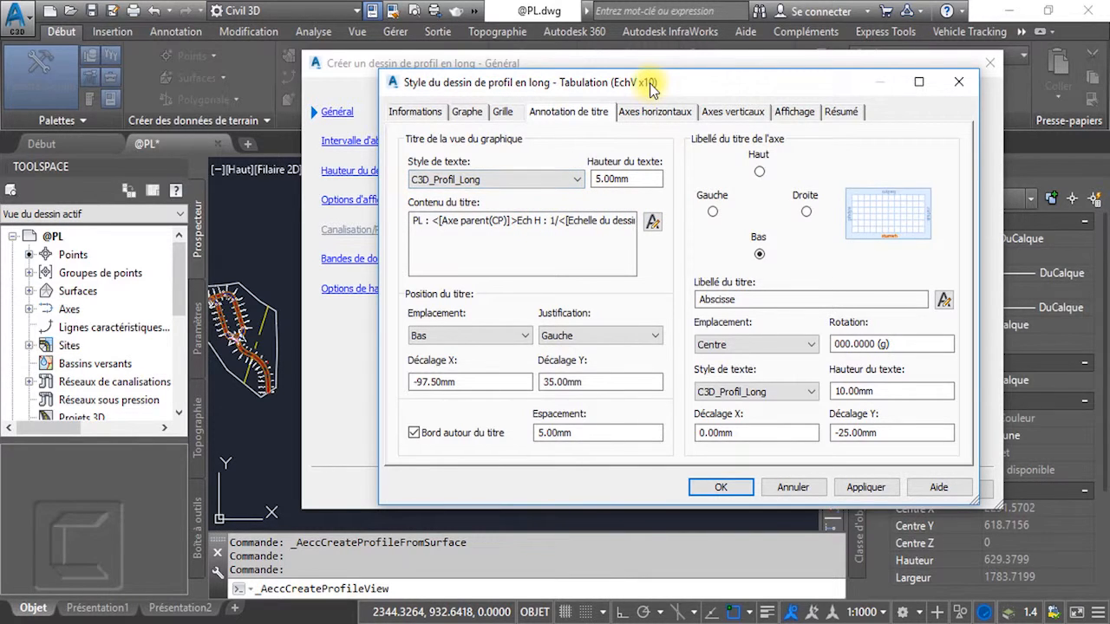
{"action": "left_click_drag", "start_coordinate": [650, 86], "coordinate": [529, 83]}
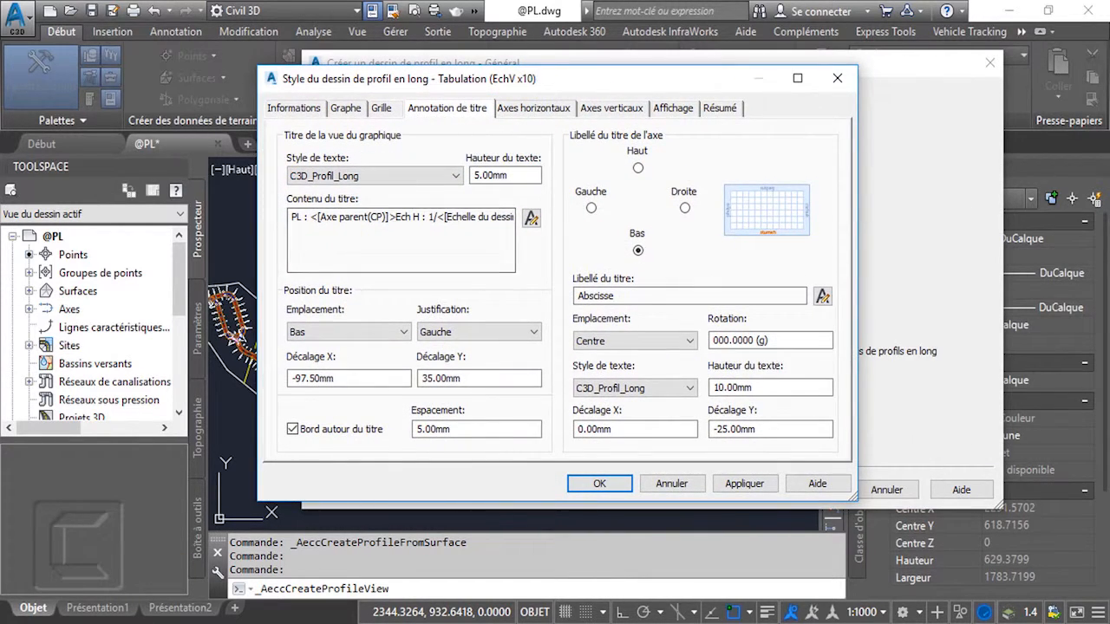
Switch to File Explorer, open PL.png from the Images folder and close the folder window.
{"action": "key", "text": "super+e"}
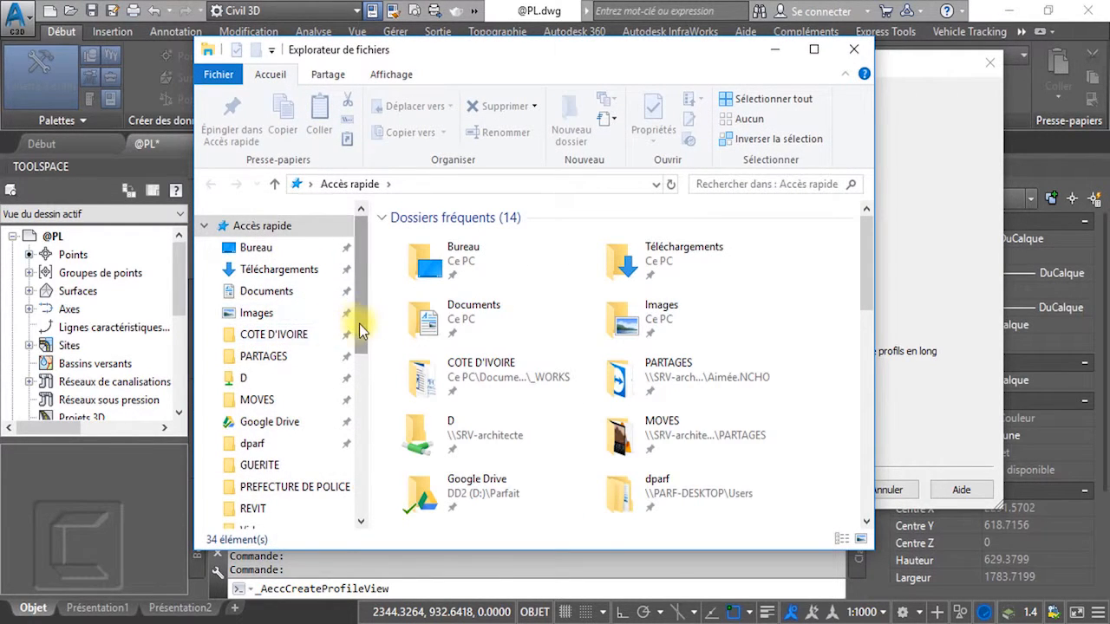
{"action": "left_click", "coordinate": [257, 313]}
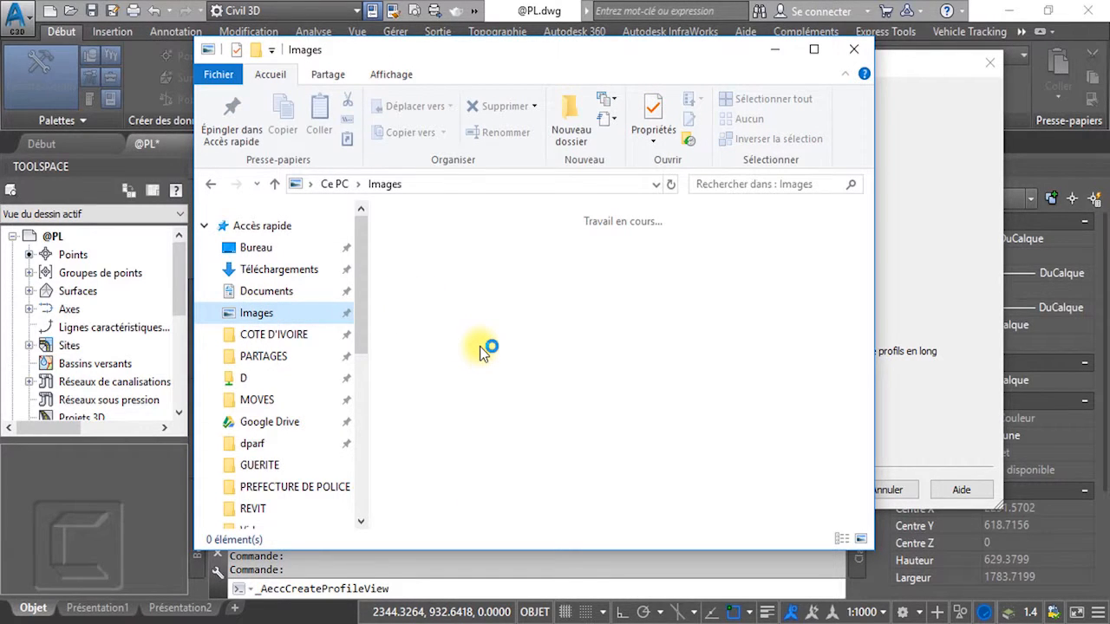
{"action": "scroll", "coordinate": [564, 374], "scroll_direction": "down", "scroll_amount": 5}
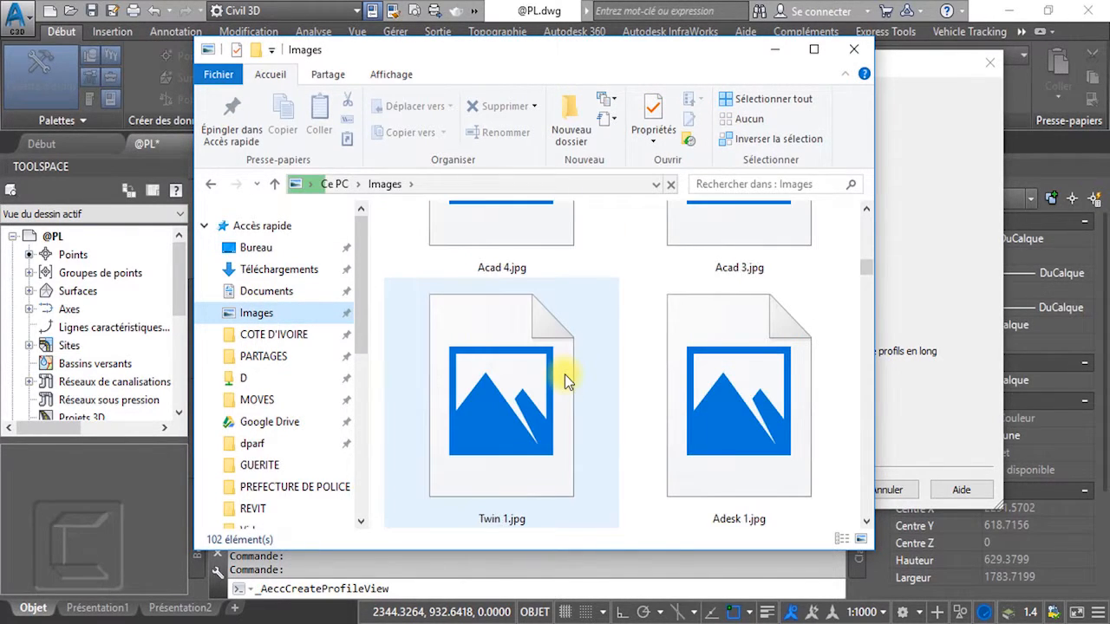
{"action": "scroll", "coordinate": [565, 374], "scroll_direction": "up", "scroll_amount": 4}
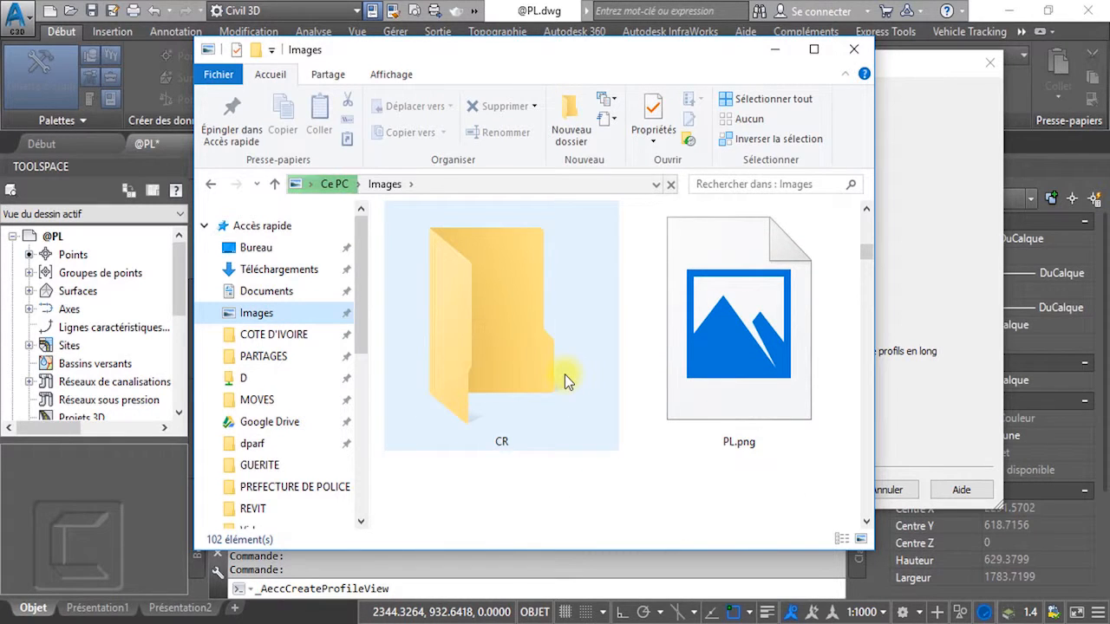
{"action": "left_click", "coordinate": [734, 369]}
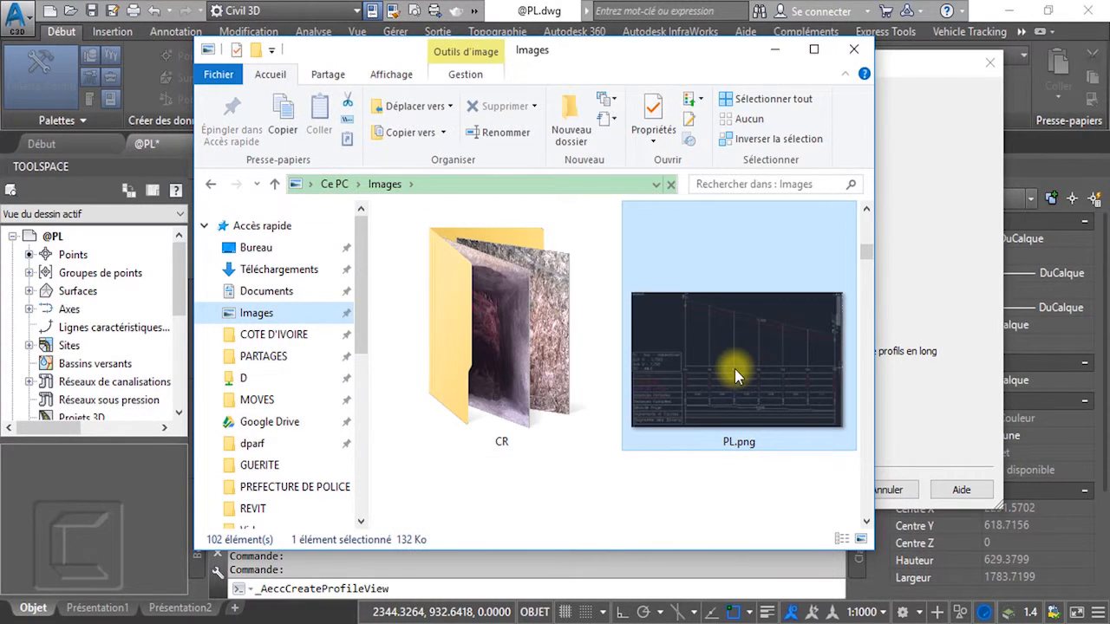
{"action": "left_click", "coordinate": [857, 46]}
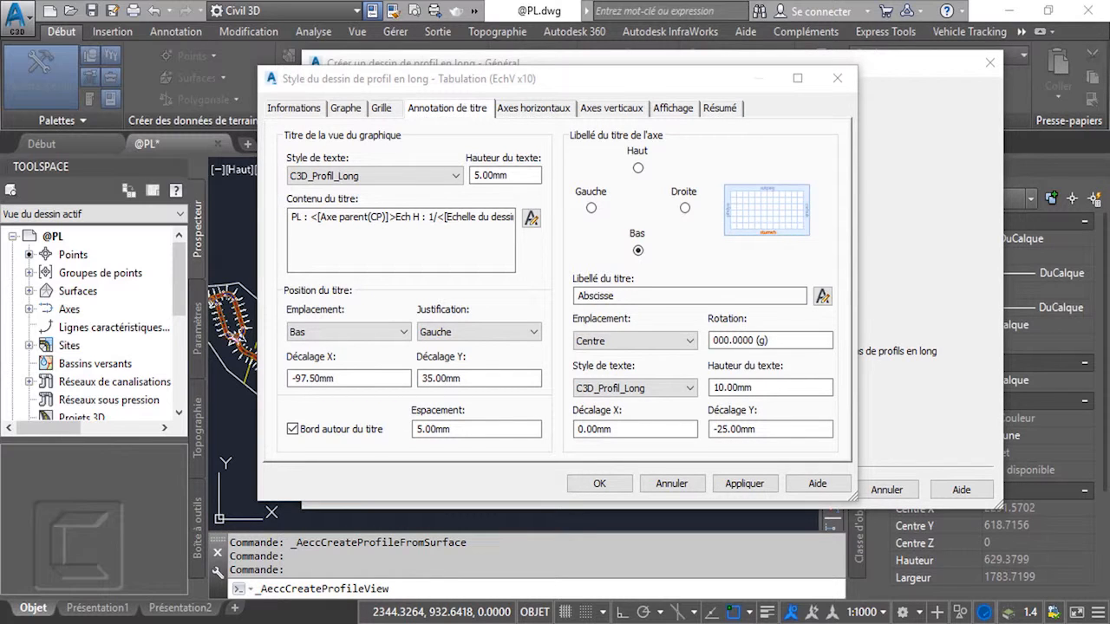
Place the PL.png image window beside the style settings so its title block and band labels can be compared.
{"action": "left_click_drag", "start_coordinate": [1108, 222], "coordinate": [752, 69]}
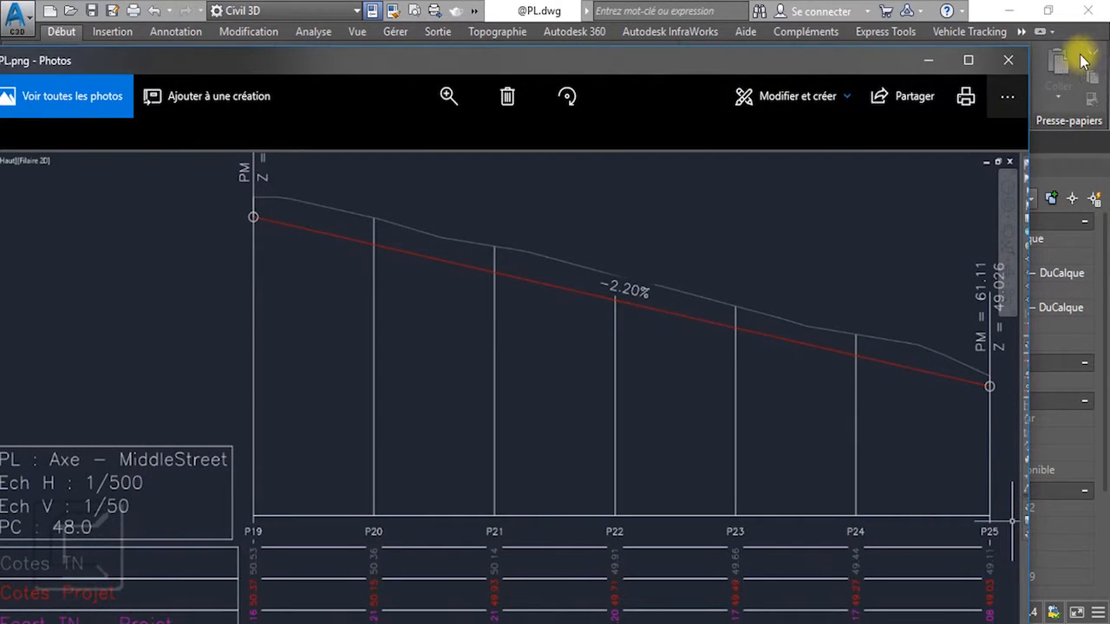
{"action": "left_click_drag", "start_coordinate": [1024, 48], "coordinate": [698, 375]}
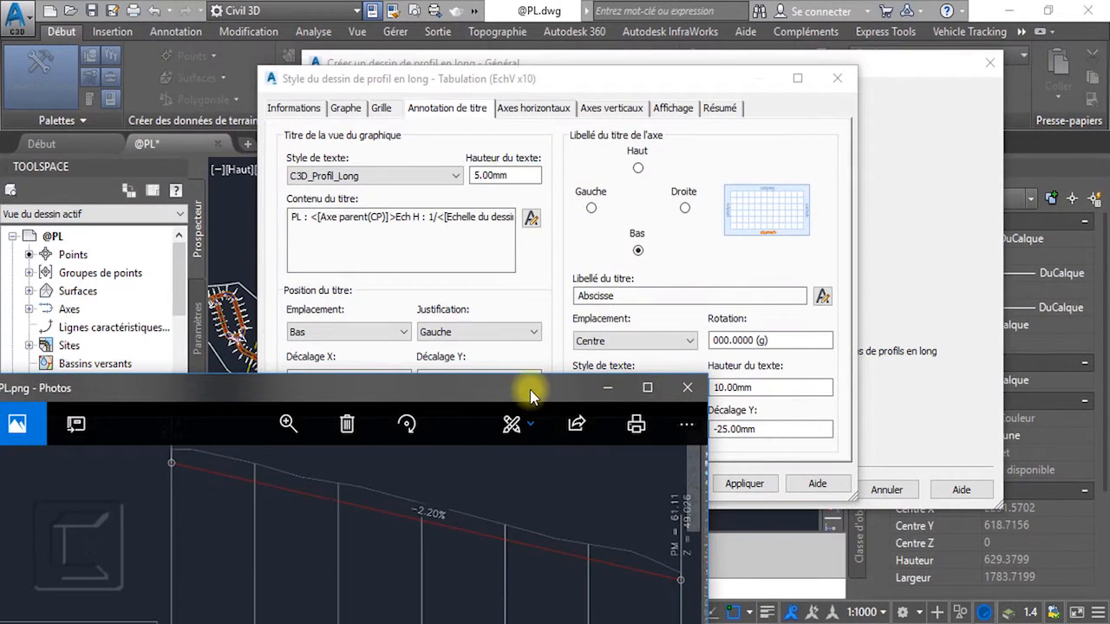
{"action": "left_click_drag", "start_coordinate": [528, 389], "coordinate": [877, 36]}
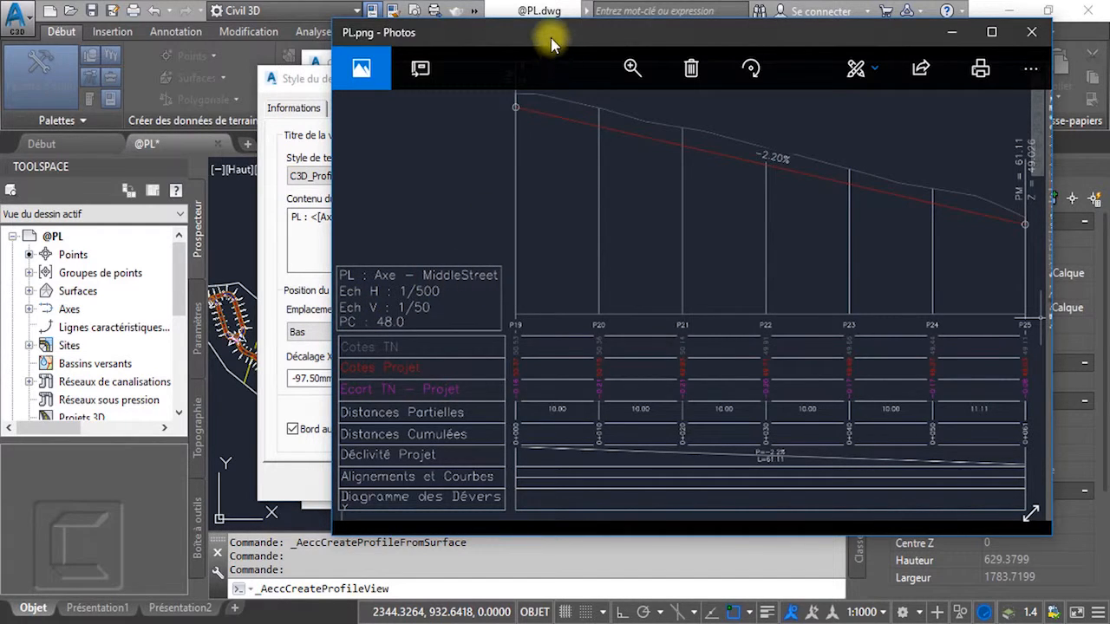
{"action": "left_click_drag", "start_coordinate": [564, 32], "coordinate": [680, 168]}
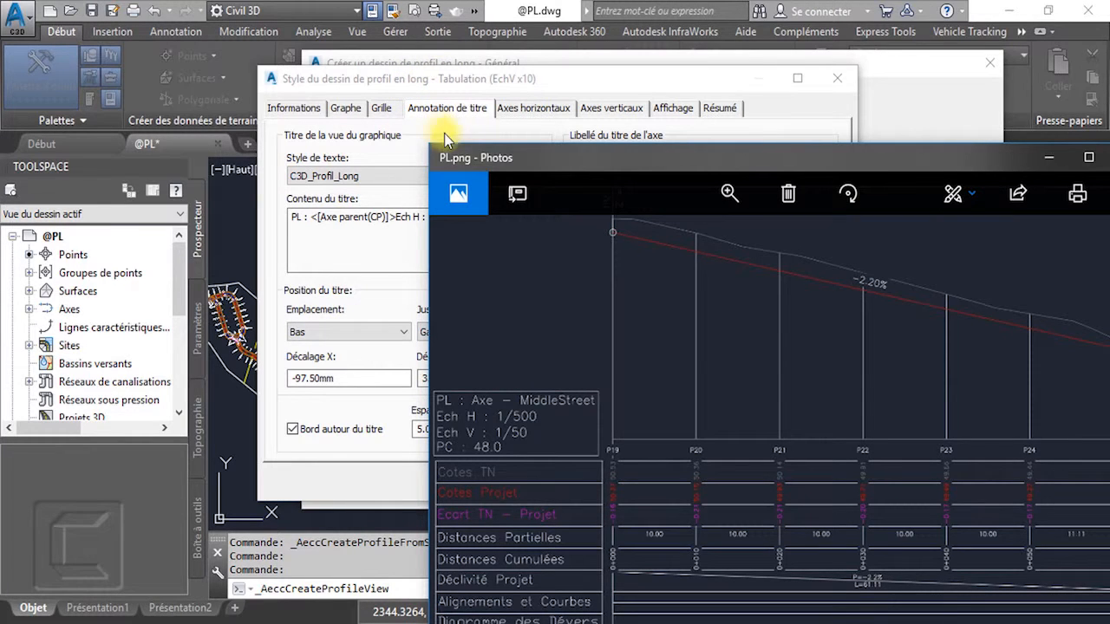
{"action": "left_click_drag", "start_coordinate": [577, 164], "coordinate": [1085, 46]}
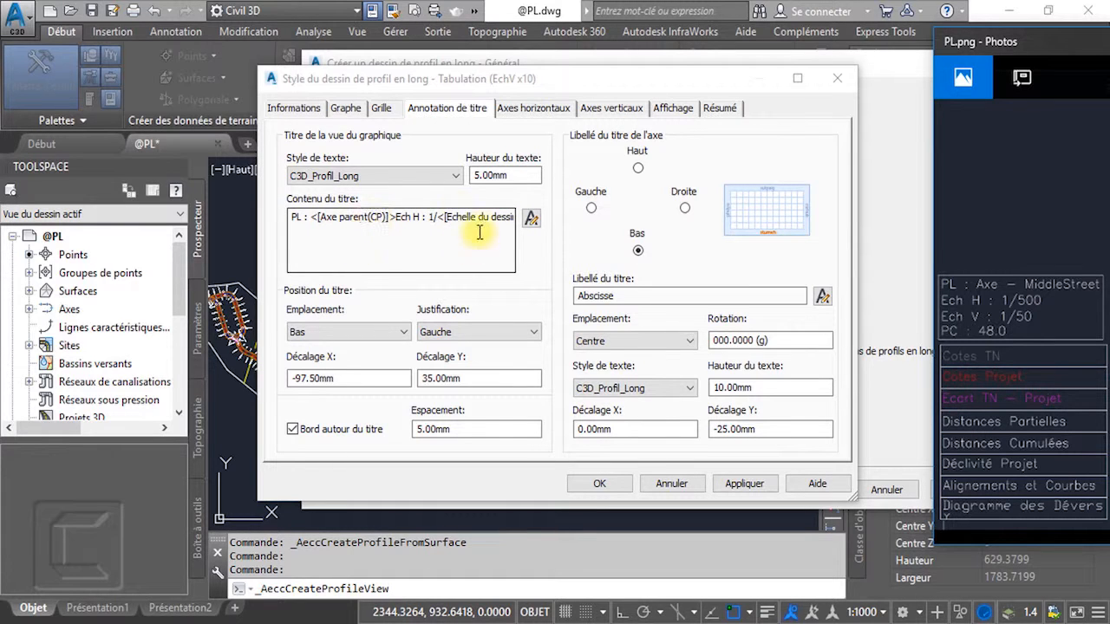
Open the graph view title content in the text component editor and inspect its parent alignment field against PL.png.
{"action": "left_click", "coordinate": [529, 218]}
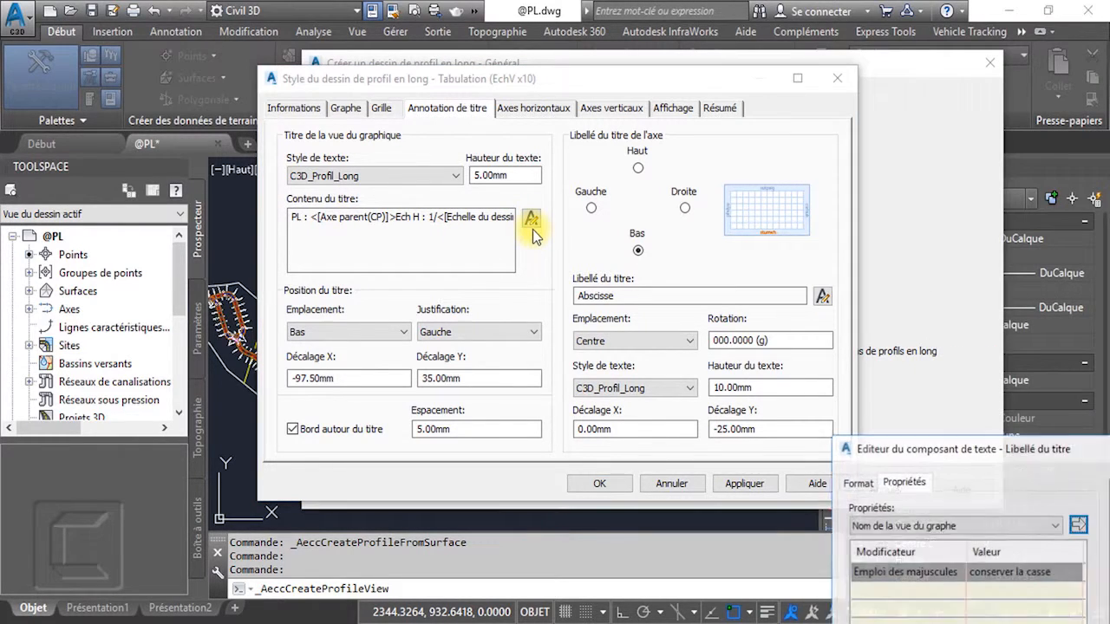
{"action": "left_click_drag", "start_coordinate": [892, 588], "coordinate": [205, 95]}
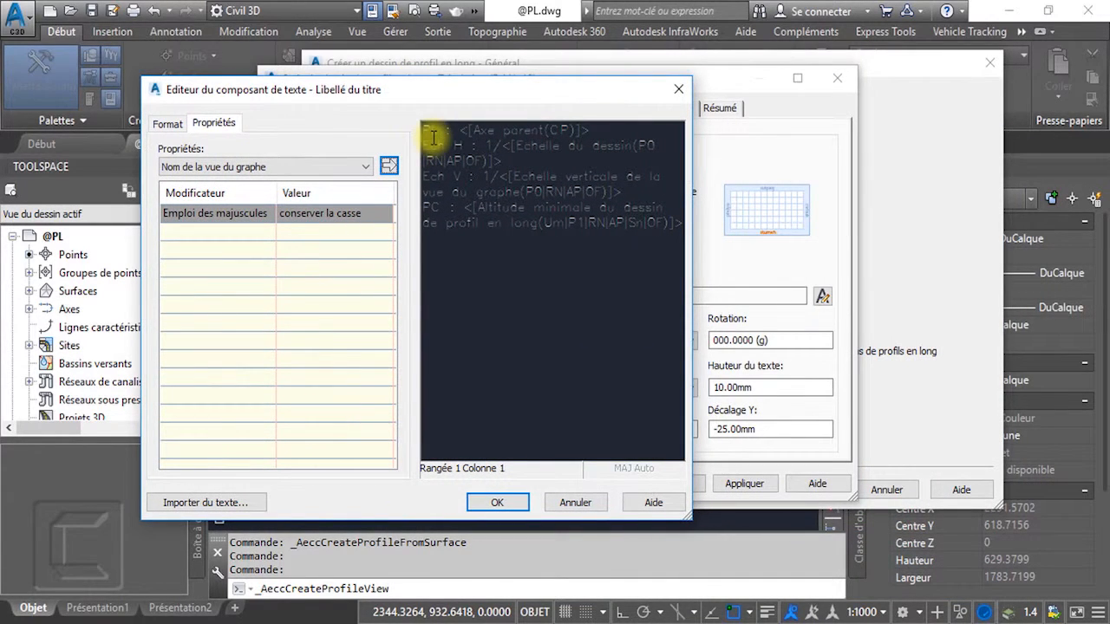
{"action": "key", "text": "alt+Tab"}
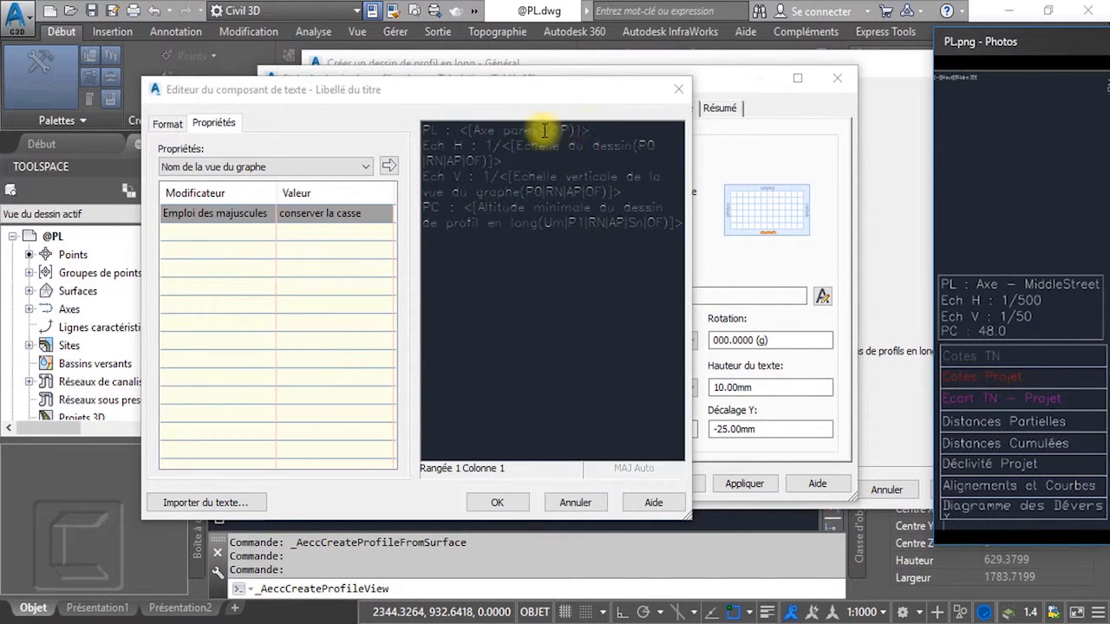
{"action": "left_click", "coordinate": [578, 132]}
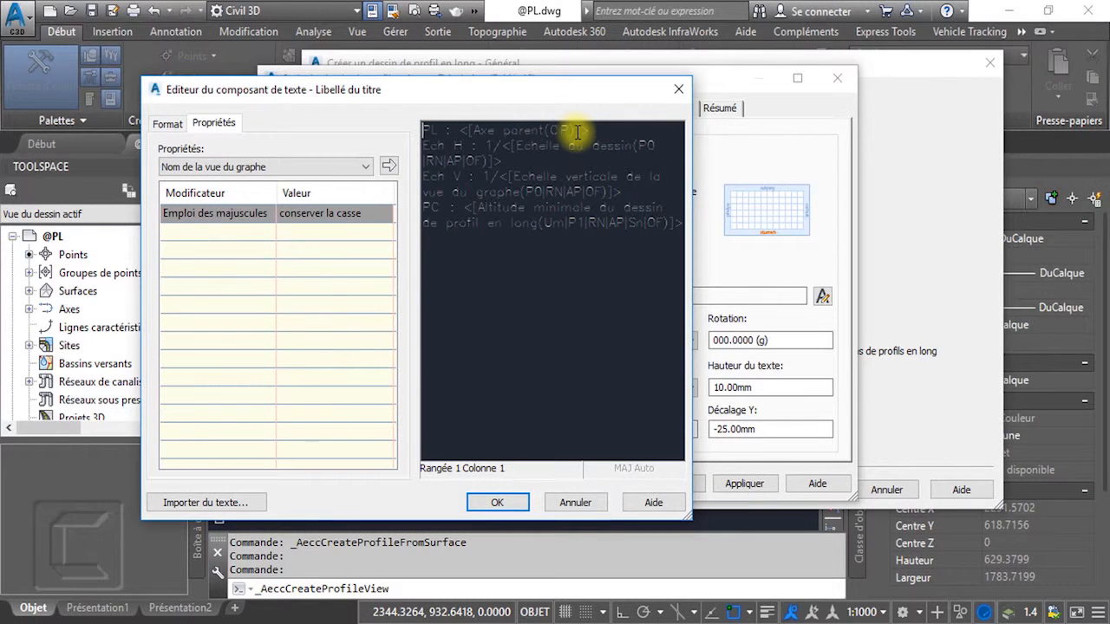
{"action": "left_click", "coordinate": [578, 134]}
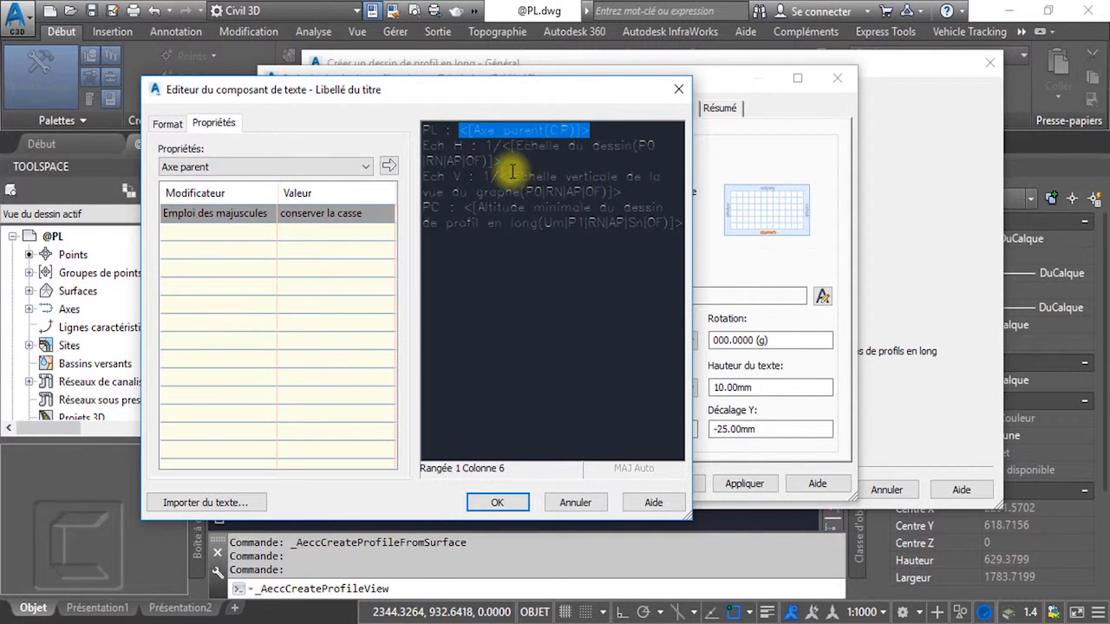
Inspect the drawing scale, vertical scale and minimum elevation lines of the title content against the title block in PL.png.
{"action": "left_click", "coordinate": [460, 146]}
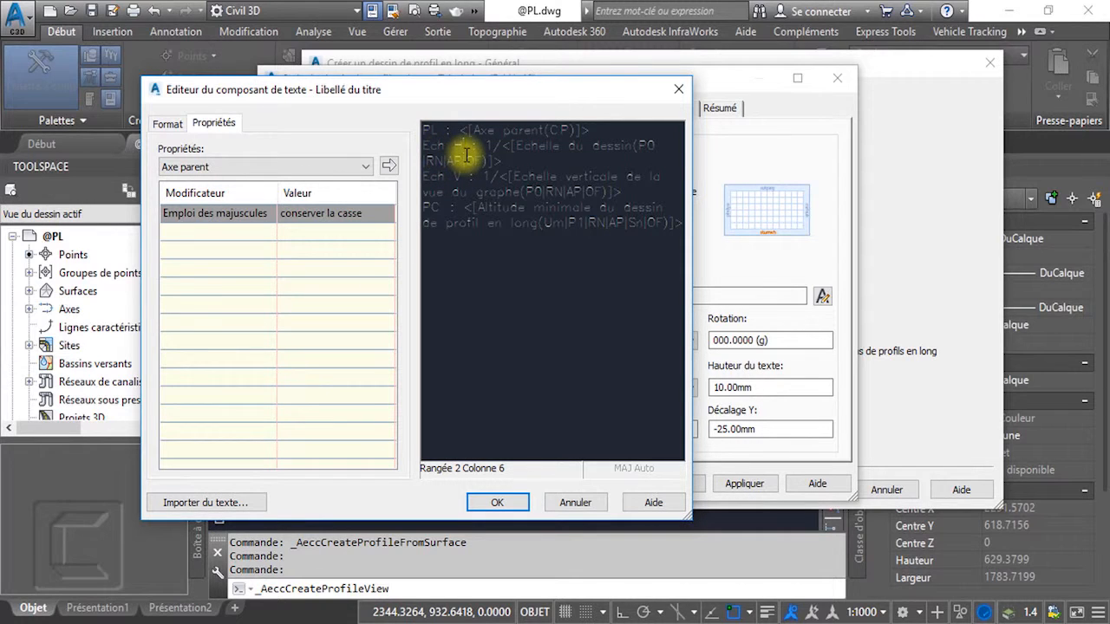
{"action": "key", "text": "alt+Tab"}
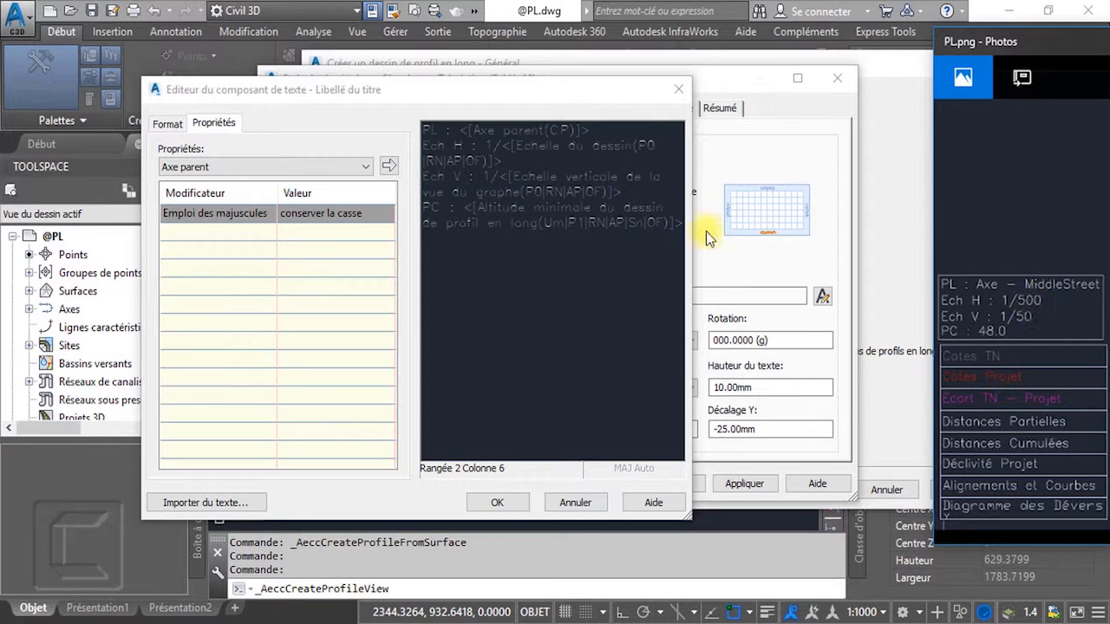
{"action": "left_click", "coordinate": [497, 163]}
{"action": "left_click", "coordinate": [496, 162]}
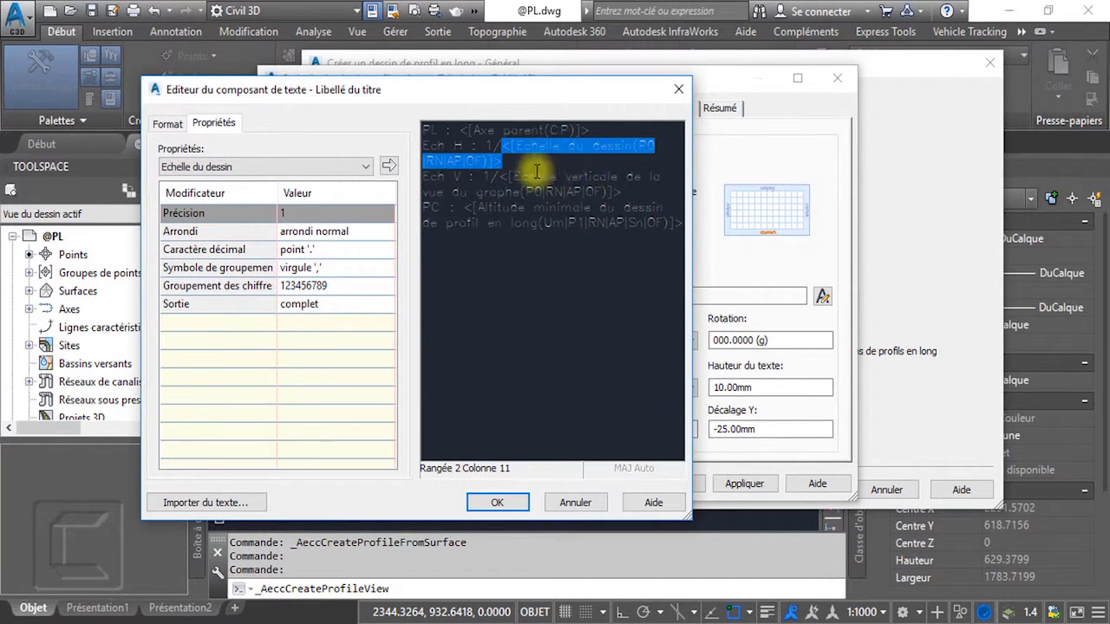
{"action": "left_click", "coordinate": [447, 179]}
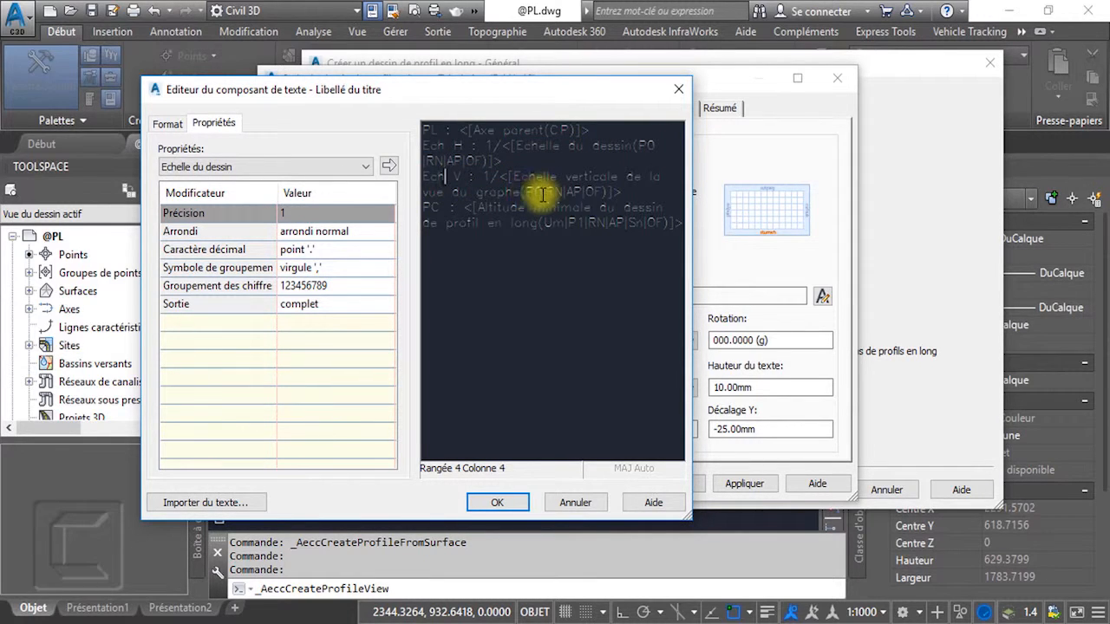
{"action": "key", "text": "alt+Tab"}
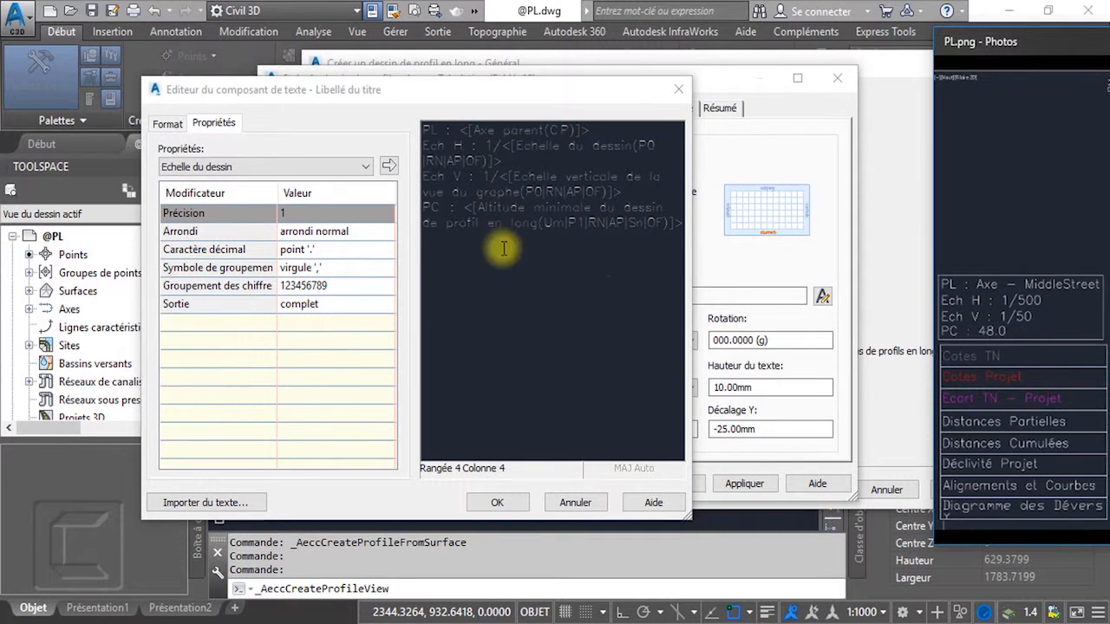
{"action": "left_click", "coordinate": [450, 212]}
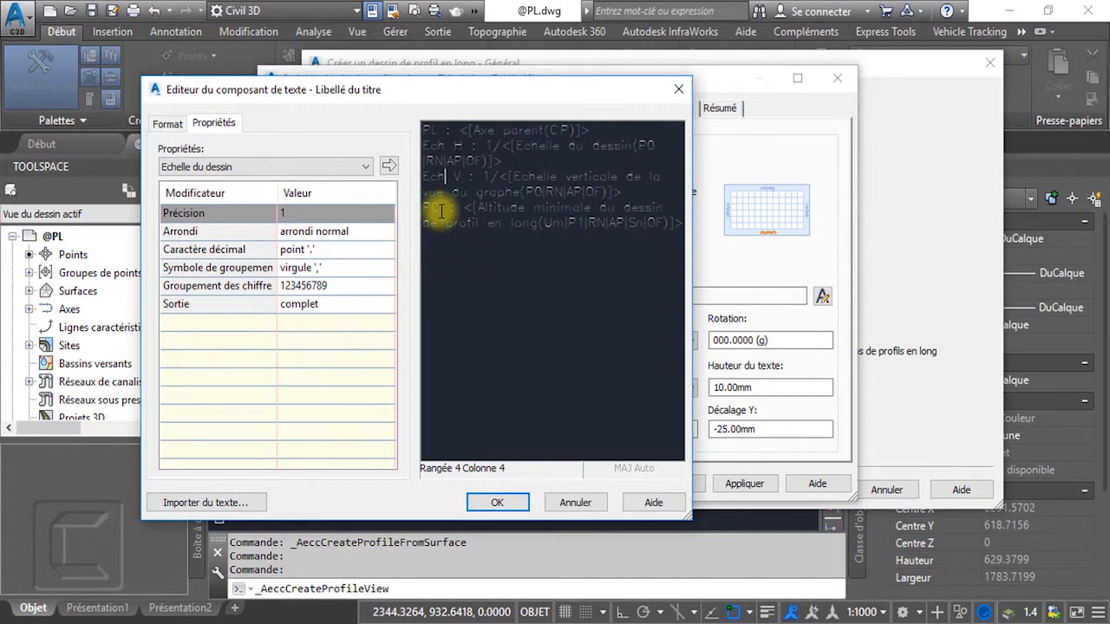
{"action": "left_click", "coordinate": [490, 215]}
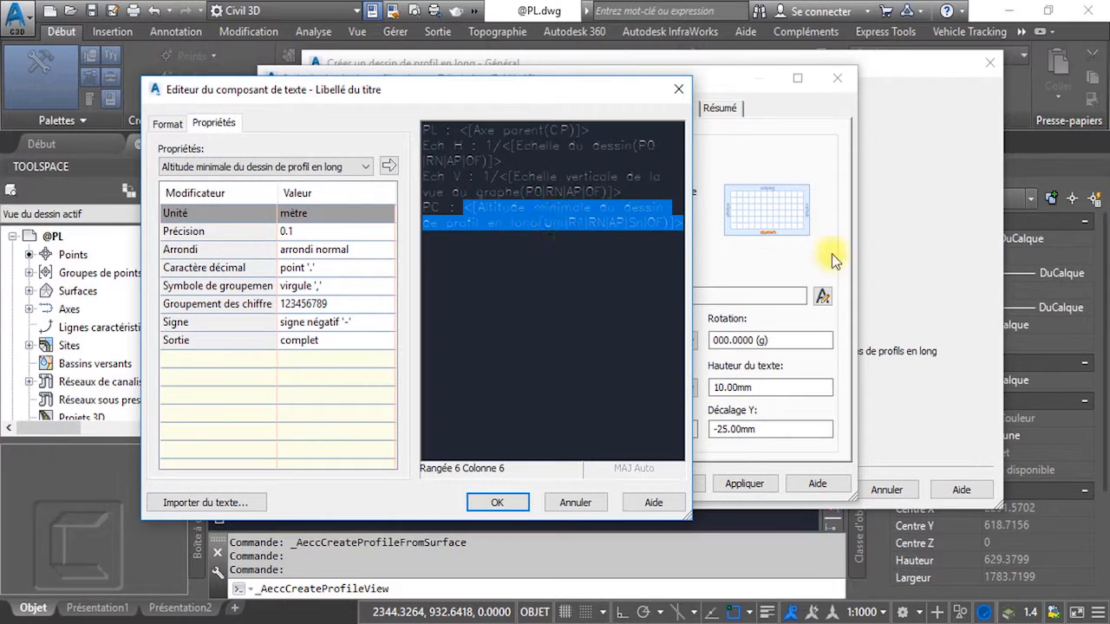
{"action": "left_click", "coordinate": [1022, 431]}
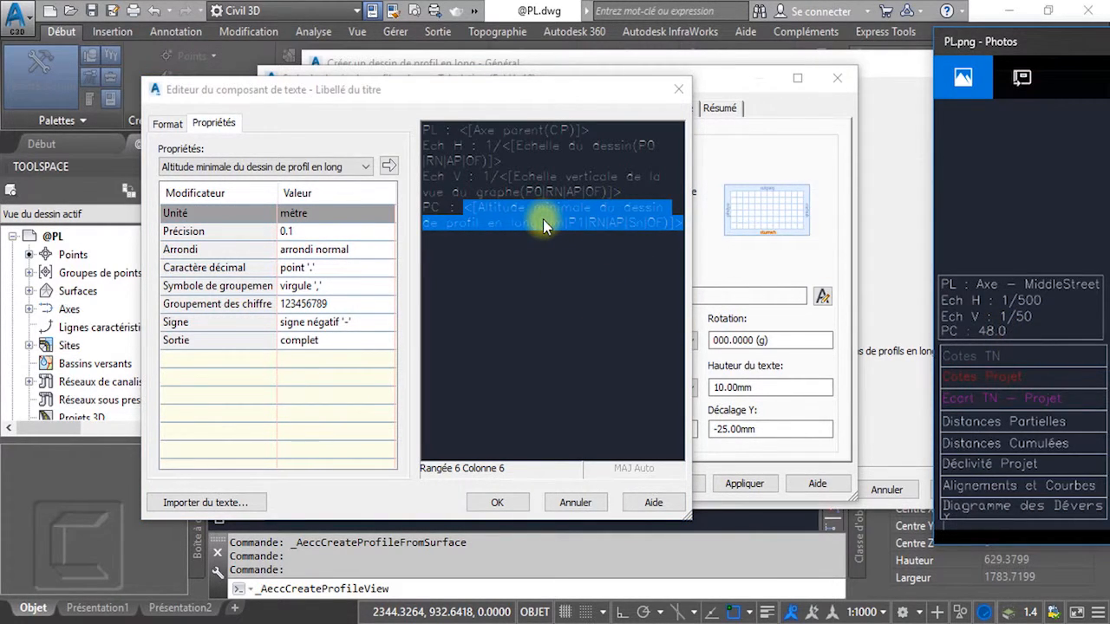
Select the parent alignment field in the title content and review the list of properties available for the title.
{"action": "left_click", "coordinate": [501, 132]}
{"action": "left_click", "coordinate": [505, 130]}
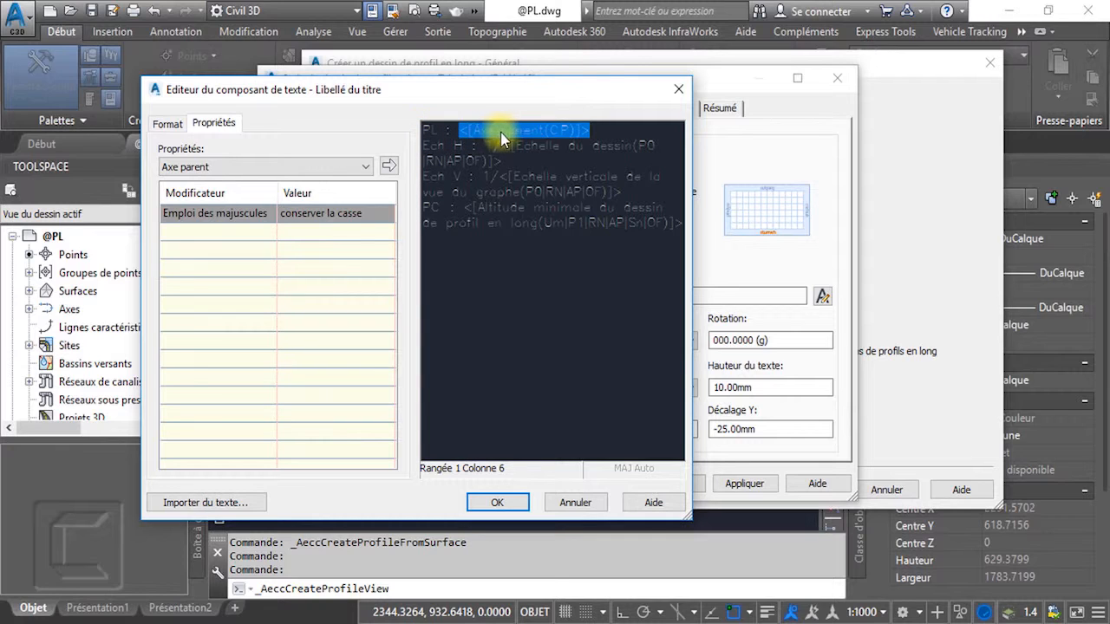
{"action": "left_click", "coordinate": [366, 167]}
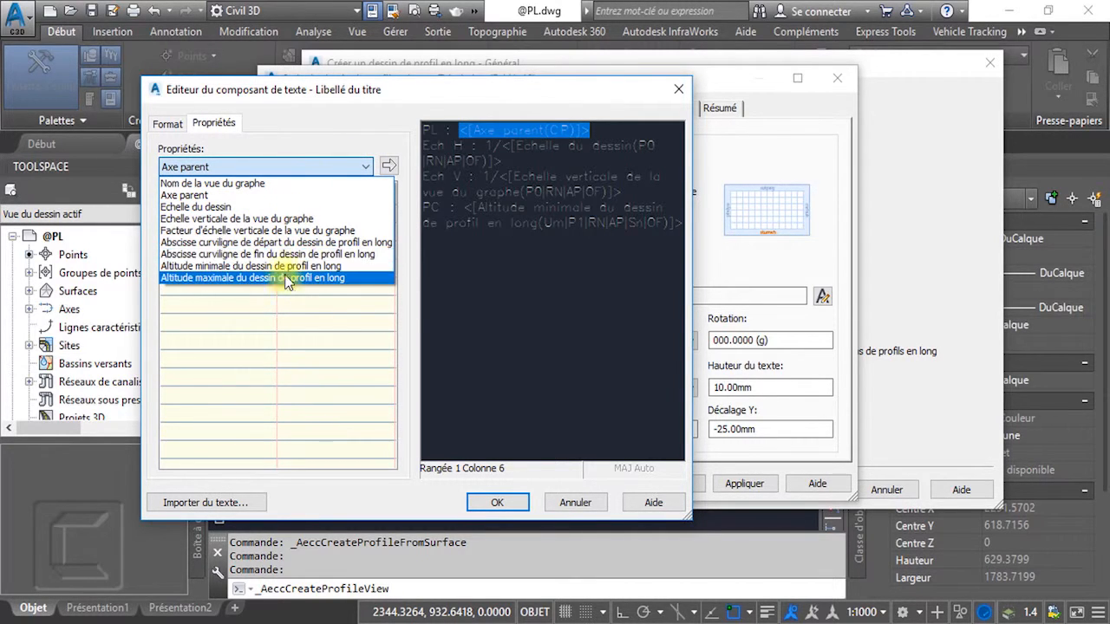
{"action": "left_click", "coordinate": [564, 142]}
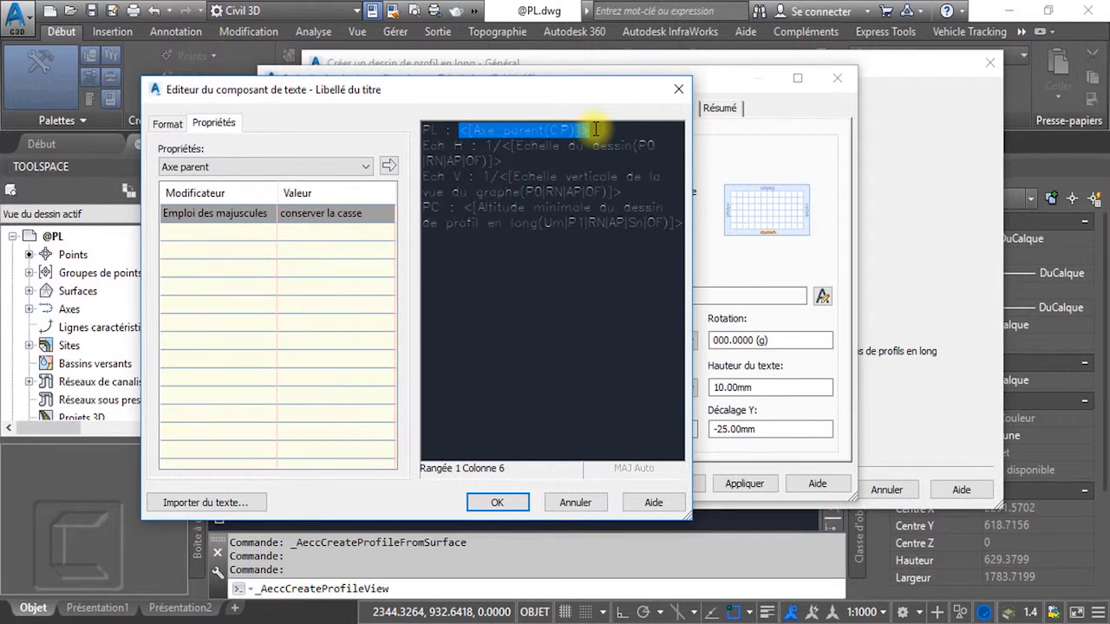
Replace the parent alignment field on the PL line with the text MonTexte and accept the title content.
{"action": "left_click", "coordinate": [595, 129]}
{"action": "double_click", "coordinate": [596, 129]}
{"action": "key", "text": "Delete"}
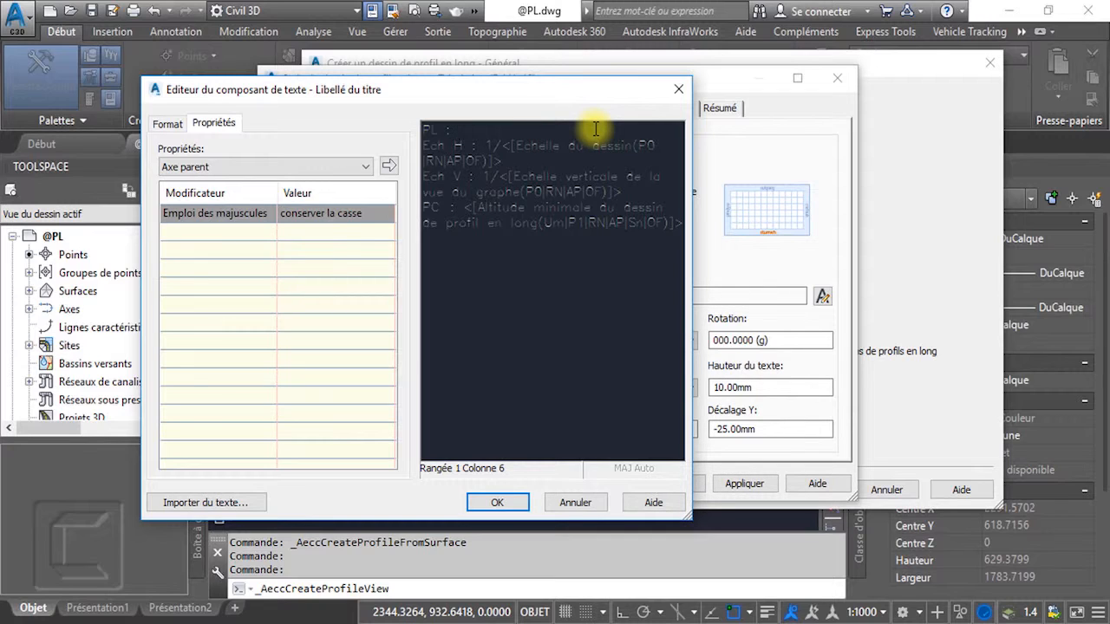
{"action": "type", "text": "MO"}
{"action": "key", "text": "BackSpace"}
{"action": "type", "text": "oc"}
{"action": "type", "text": "Texte"}
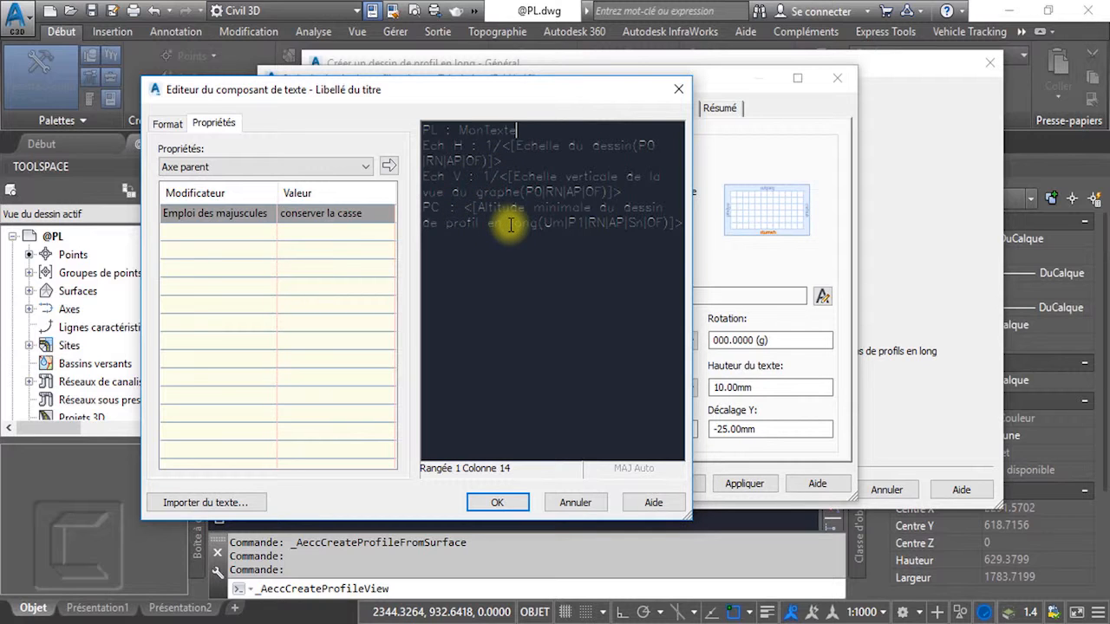
{"action": "left_click", "coordinate": [362, 167]}
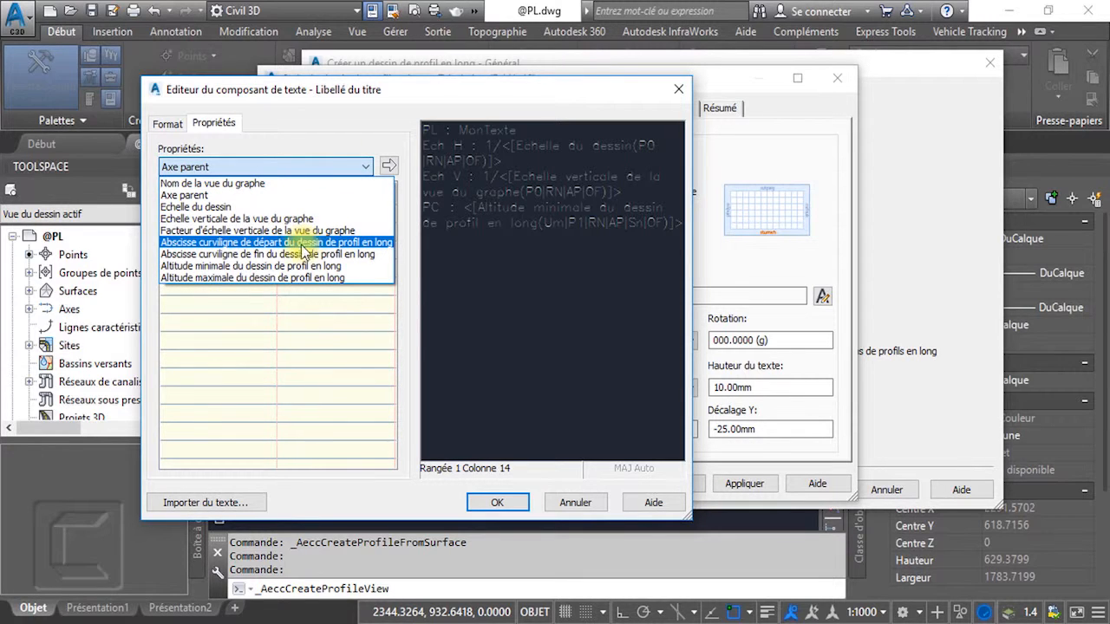
{"action": "left_click", "coordinate": [678, 226]}
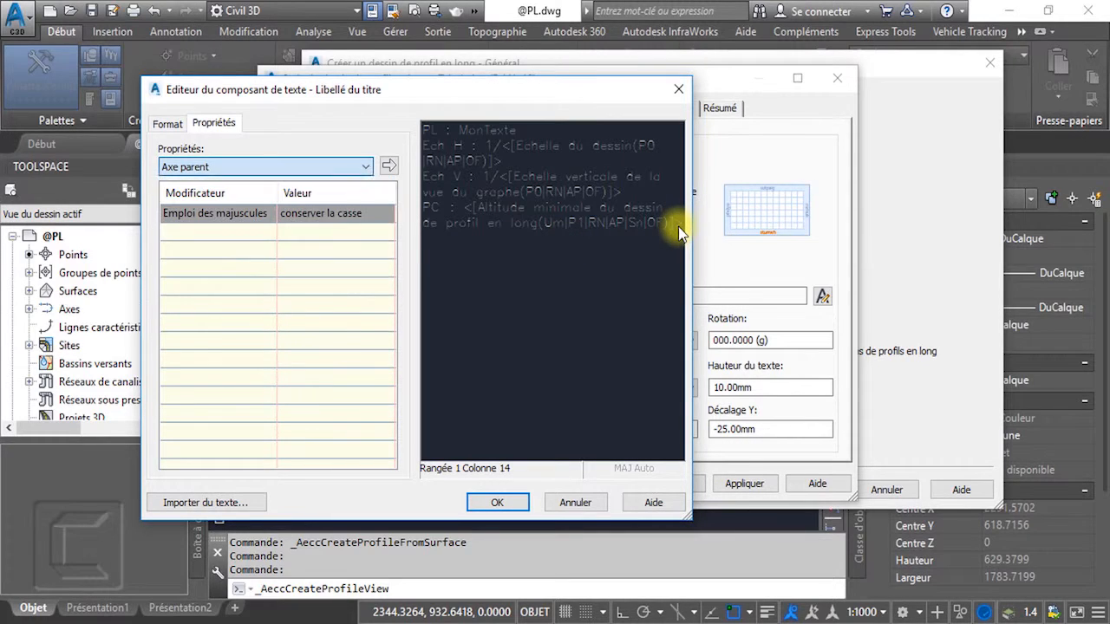
{"action": "left_click", "coordinate": [498, 503]}
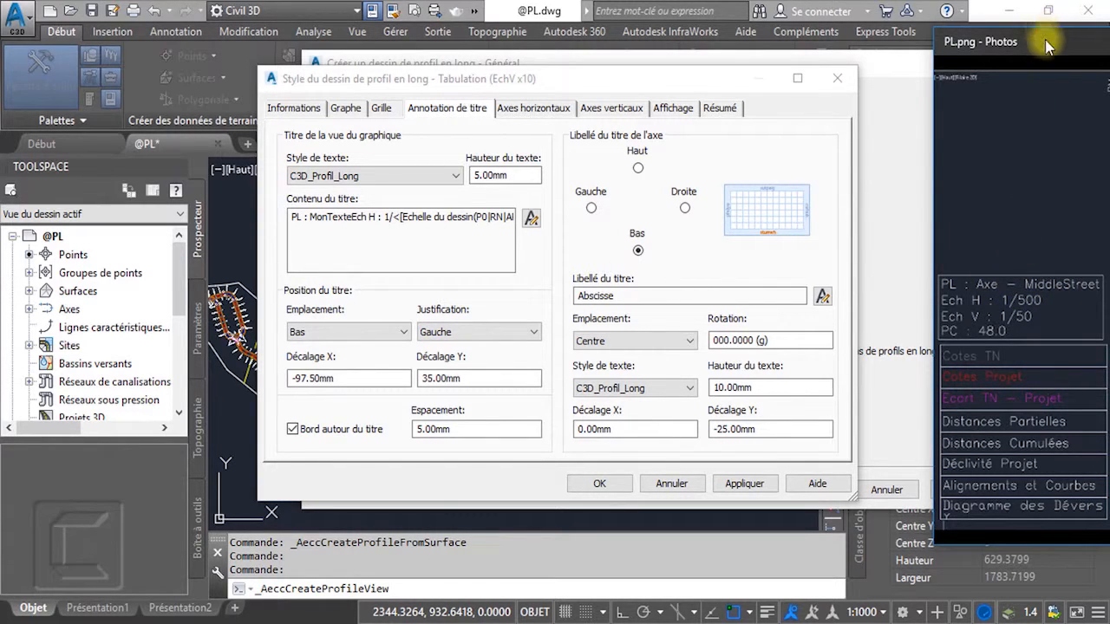
Bring the full PL.png profile image into view and set its window back beside the style settings.
{"action": "left_click_drag", "start_coordinate": [1046, 47], "coordinate": [462, 36]}
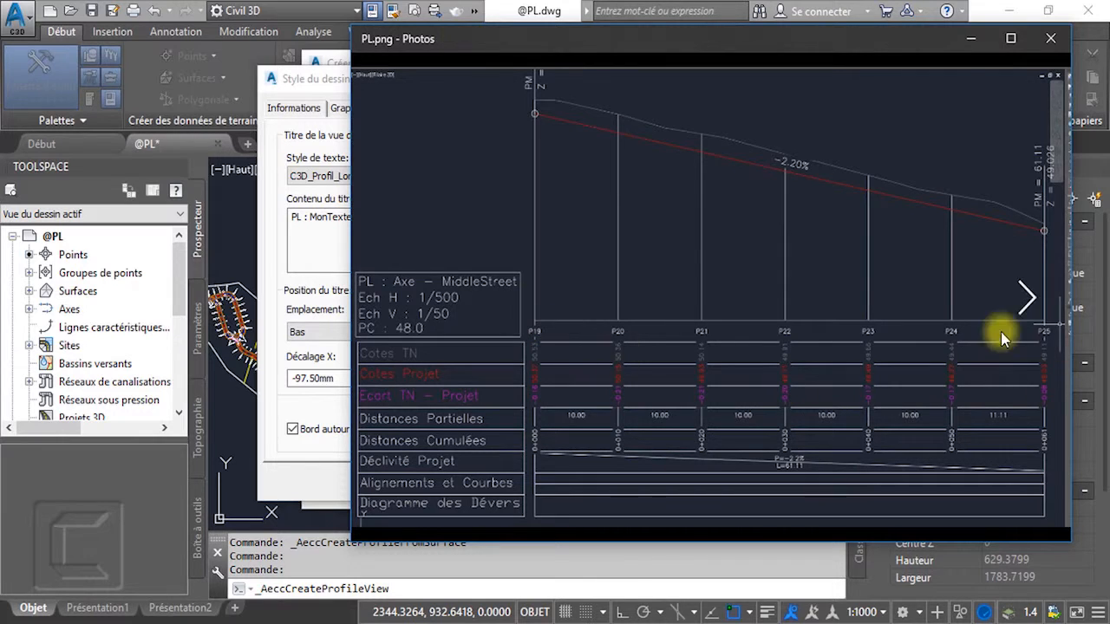
{"action": "left_click_drag", "start_coordinate": [824, 40], "coordinate": [995, 58]}
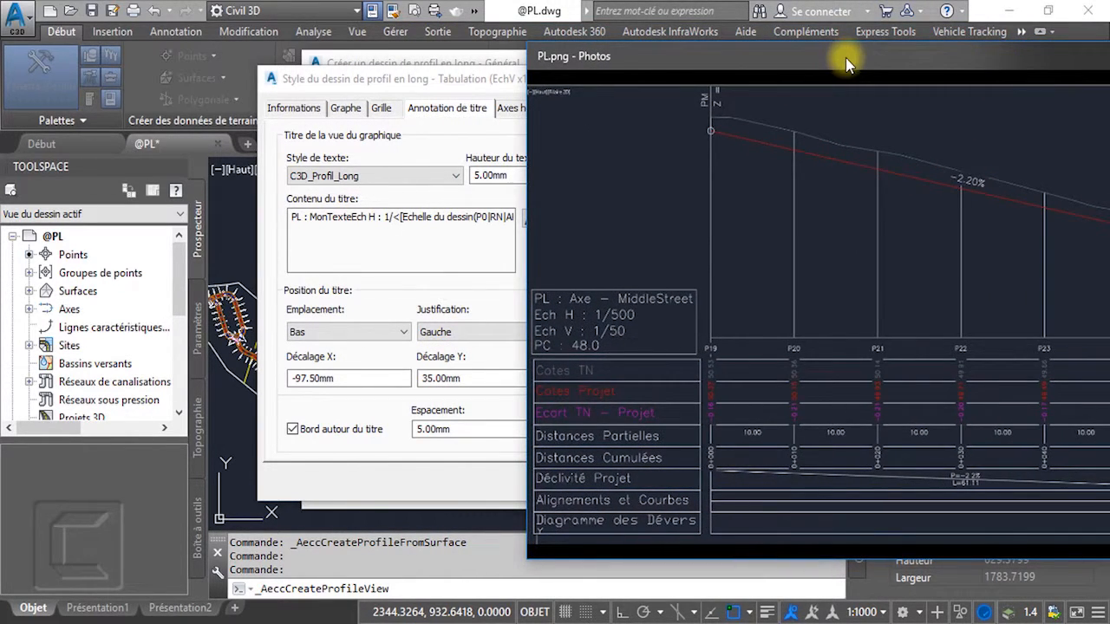
{"action": "left_click_drag", "start_coordinate": [840, 43], "coordinate": [1108, 40]}
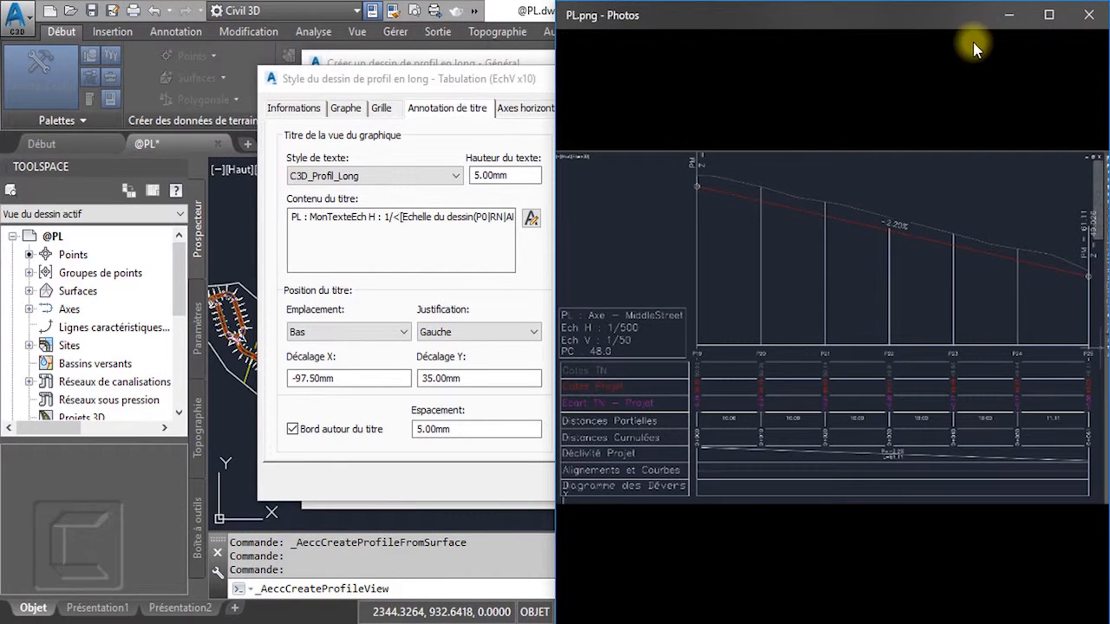
{"action": "left_click_drag", "start_coordinate": [956, 6], "coordinate": [1108, 69]}
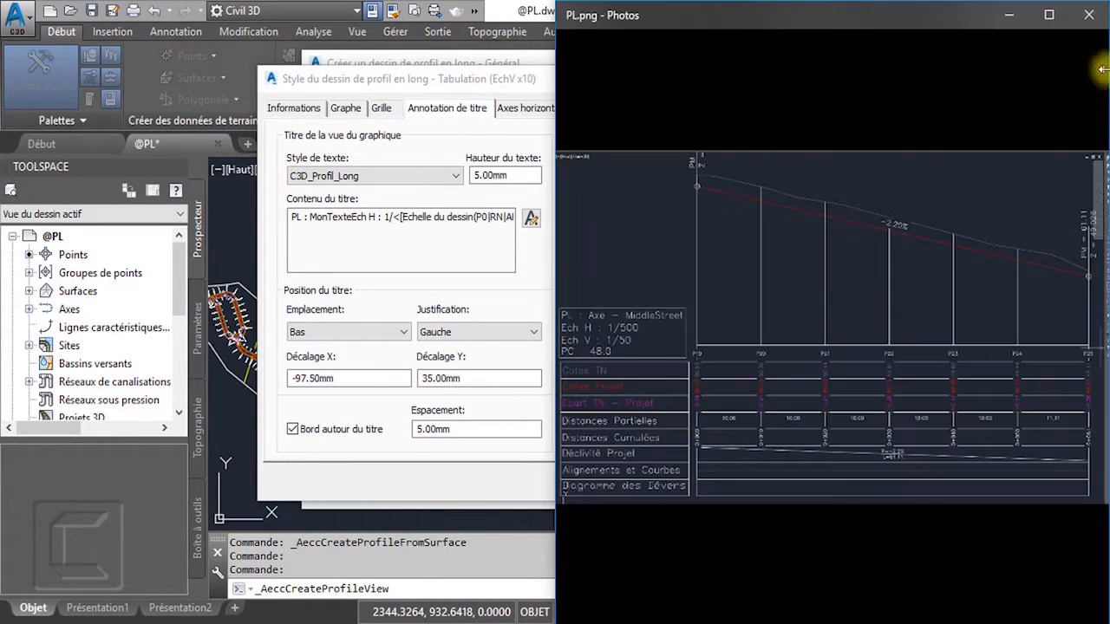
{"action": "left_click_drag", "start_coordinate": [1023, 2], "coordinate": [1061, 87]}
{"action": "left_click_drag", "start_coordinate": [899, 78], "coordinate": [981, 73]}
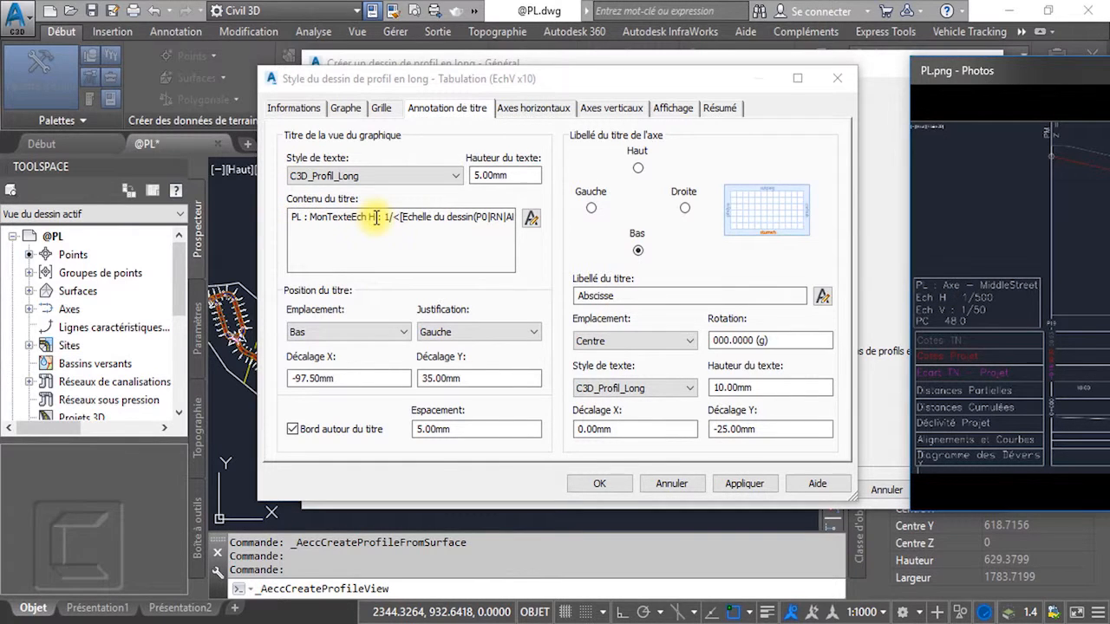
Reopen the graph view title content, remove the "PL : " prefix before MonTexte and accept the text.
{"action": "left_click", "coordinate": [531, 218]}
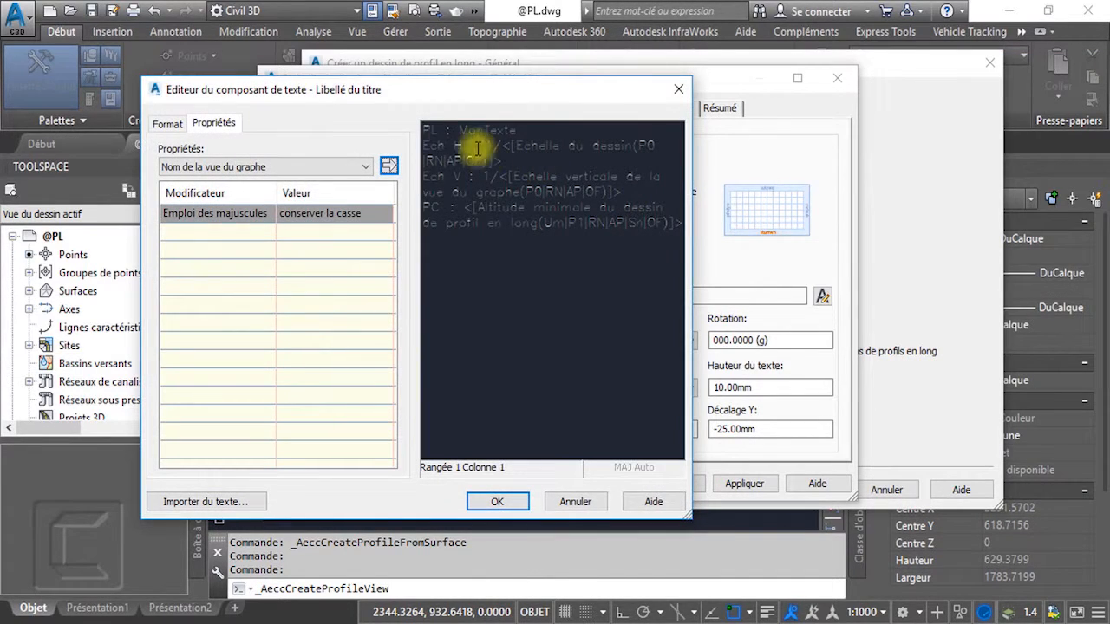
{"action": "left_click", "coordinate": [460, 133]}
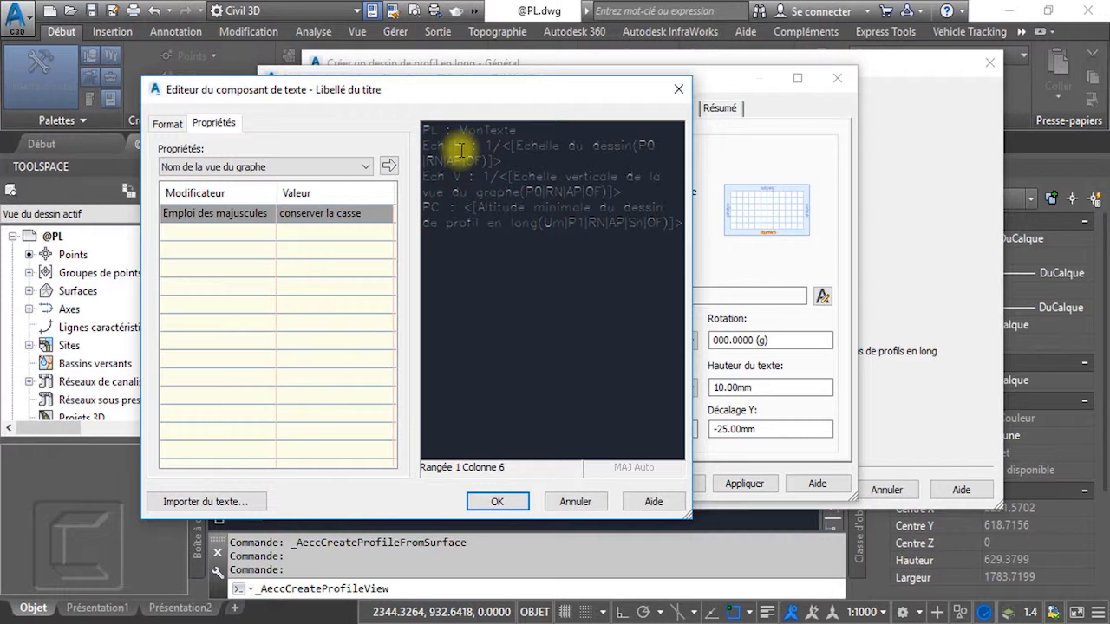
{"action": "key", "text": "BackSpace"}
{"action": "key", "text": "BackSpace"}
{"action": "key", "text": "BackSpace"}
{"action": "key", "text": "BackSpace"}
{"action": "key", "text": "BackSpace"}
{"action": "left_click", "coordinate": [496, 501]}
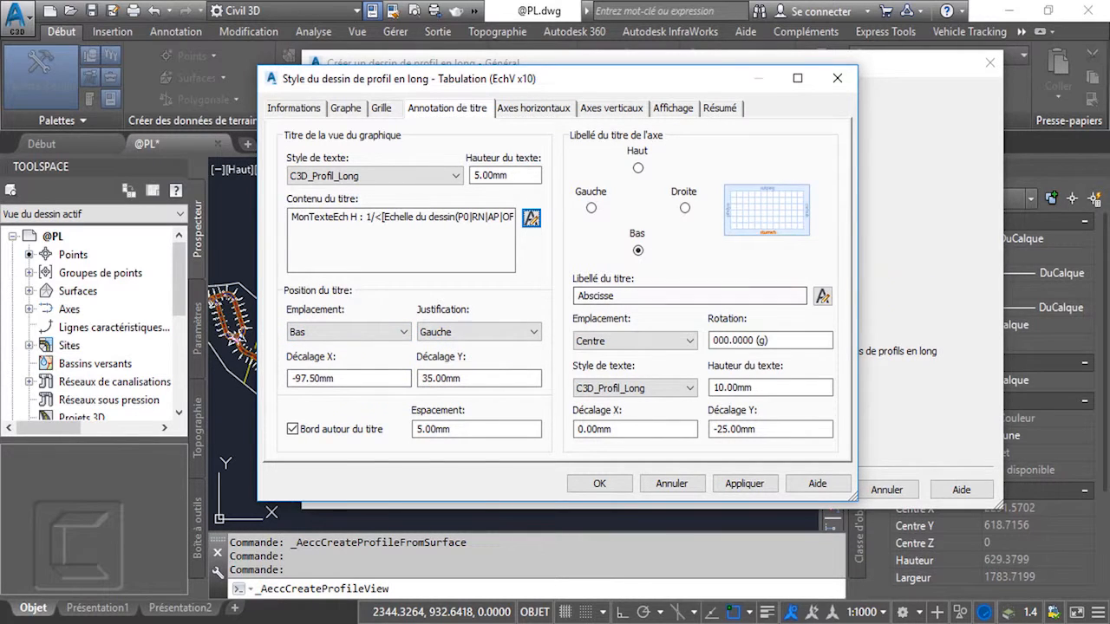
Compare the title border and spacing settings of the style with the framed title block in PL.png.
{"action": "key", "text": "alt+Tab"}
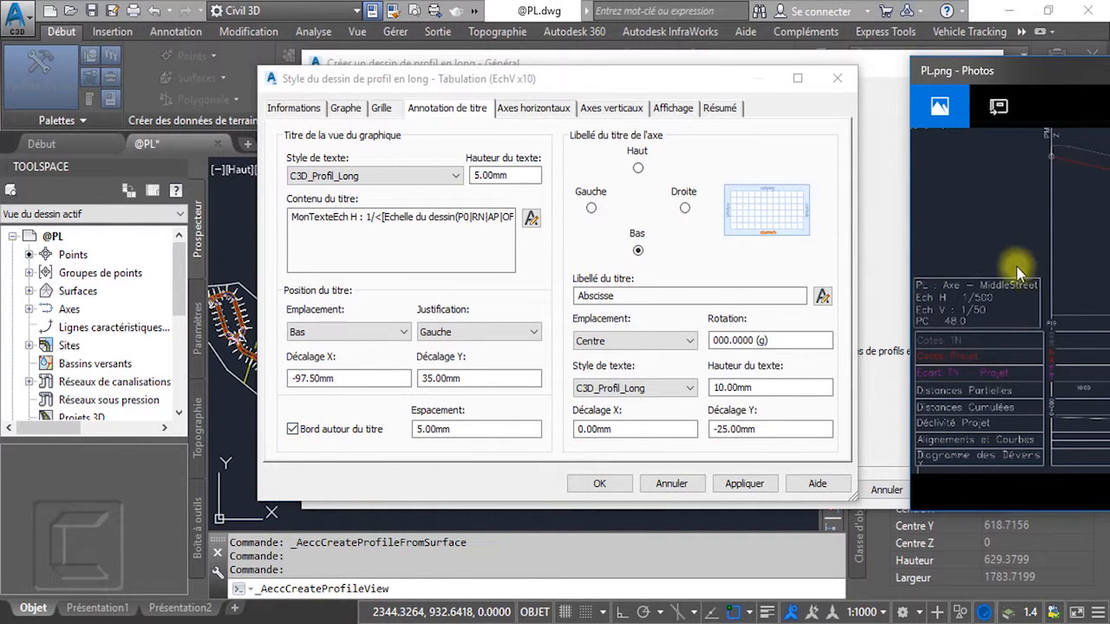
{"action": "left_click", "coordinate": [293, 431]}
{"action": "left_click", "coordinate": [445, 171]}
{"action": "left_click", "coordinate": [438, 155]}
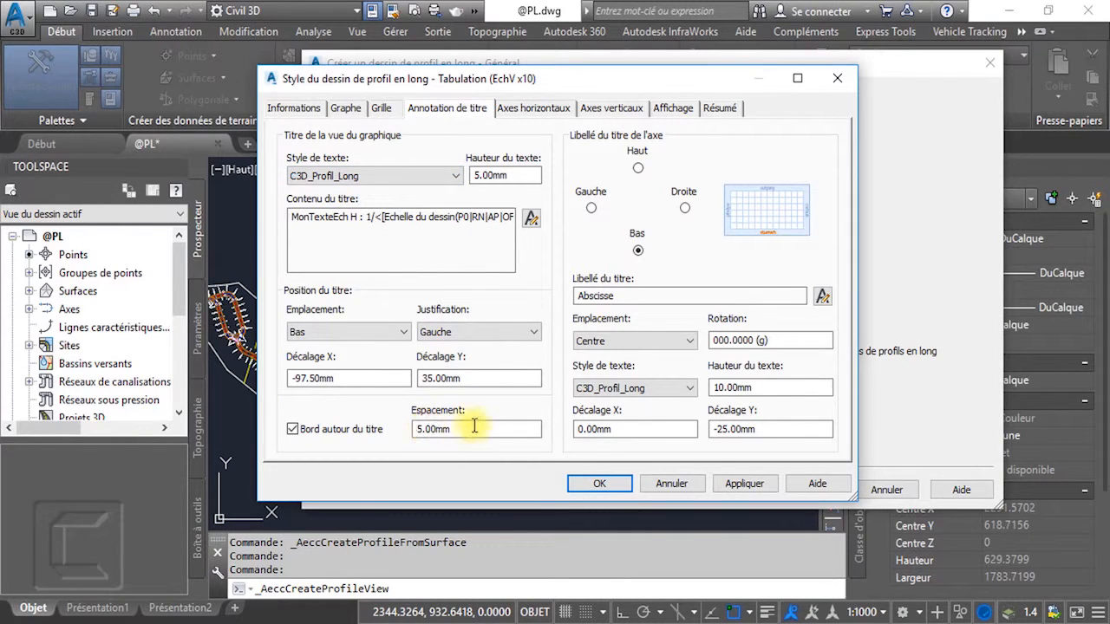
{"action": "left_click", "coordinate": [436, 428]}
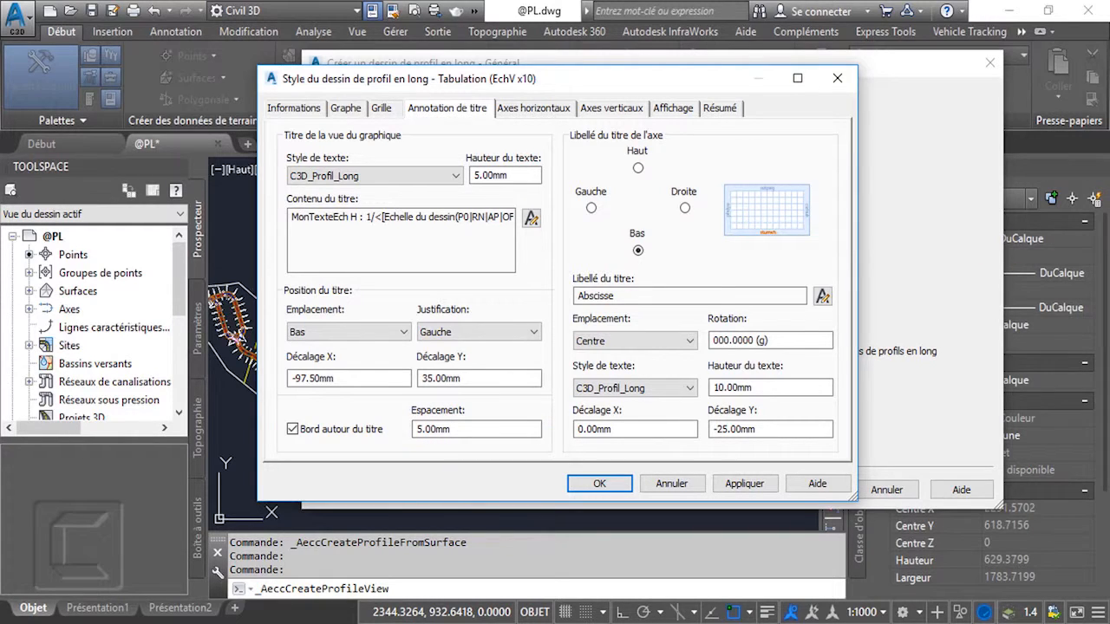
{"action": "key", "text": "alt+Tab"}
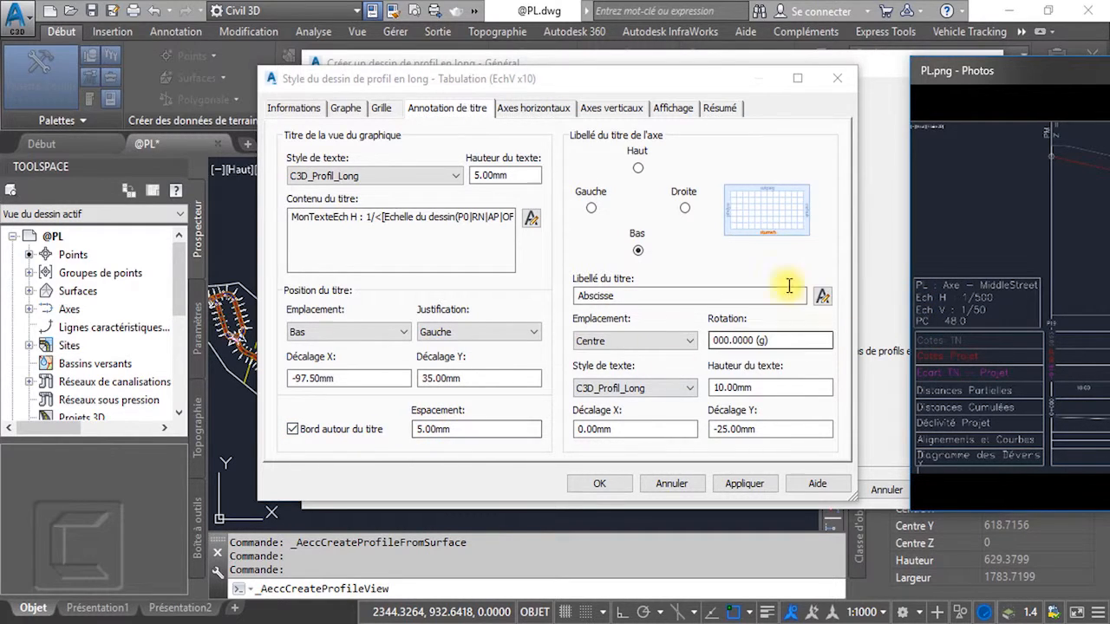
Review the style's horizontal axis, vertical axis, component display and summary settings, and accept the Tabulation (EchV x10) style.
{"action": "left_click", "coordinate": [525, 109]}
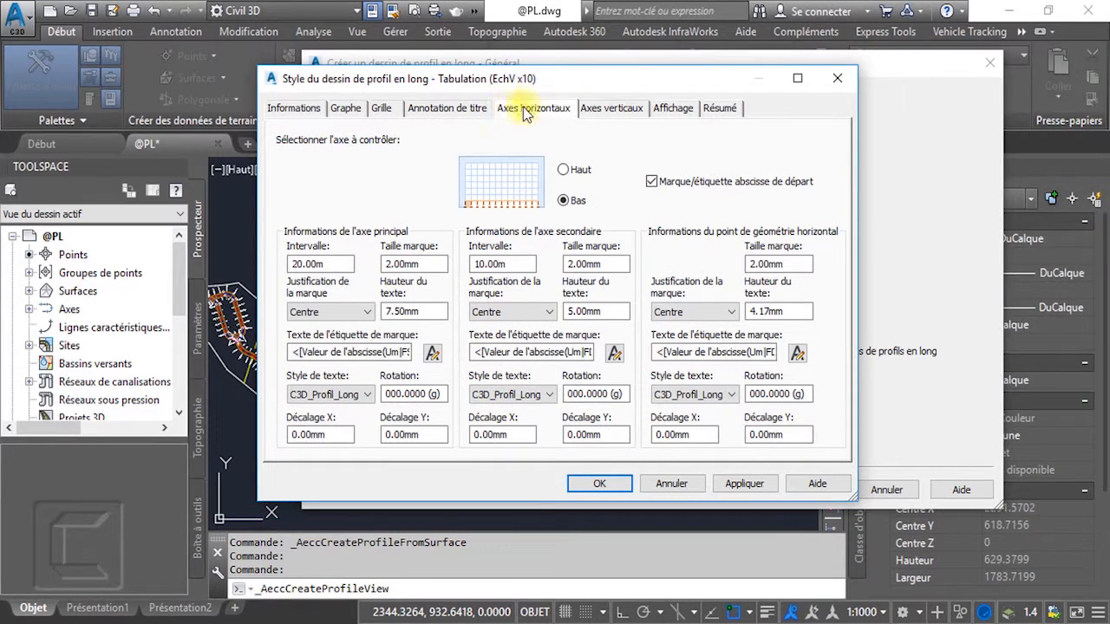
{"action": "left_click", "coordinate": [596, 110]}
{"action": "left_click", "coordinate": [669, 108]}
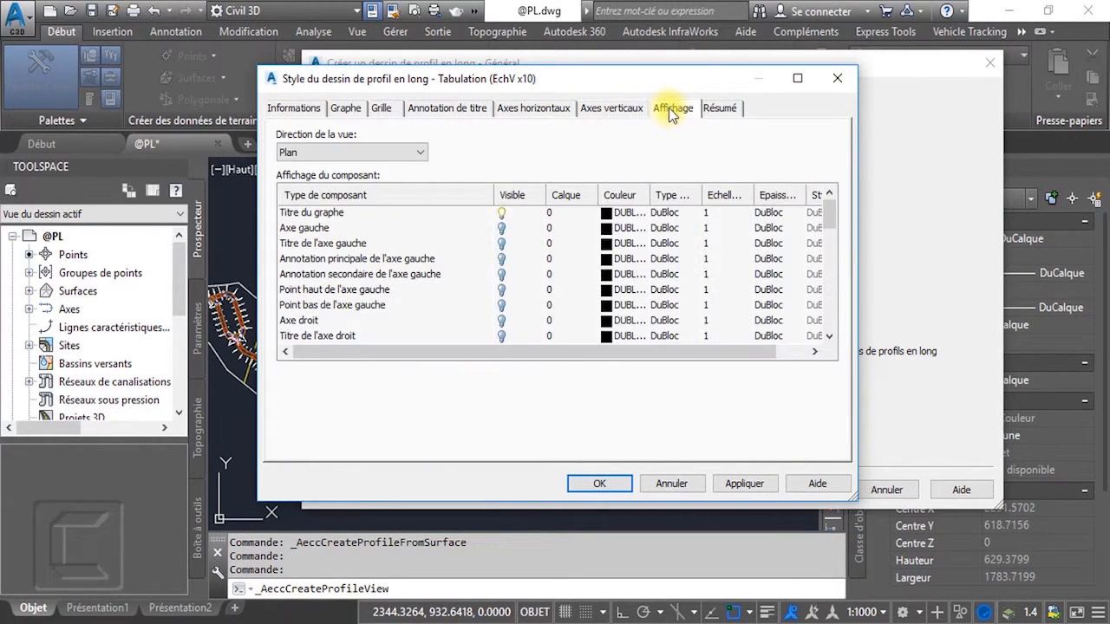
{"action": "scroll", "coordinate": [471, 280], "scroll_direction": "down", "scroll_amount": 7}
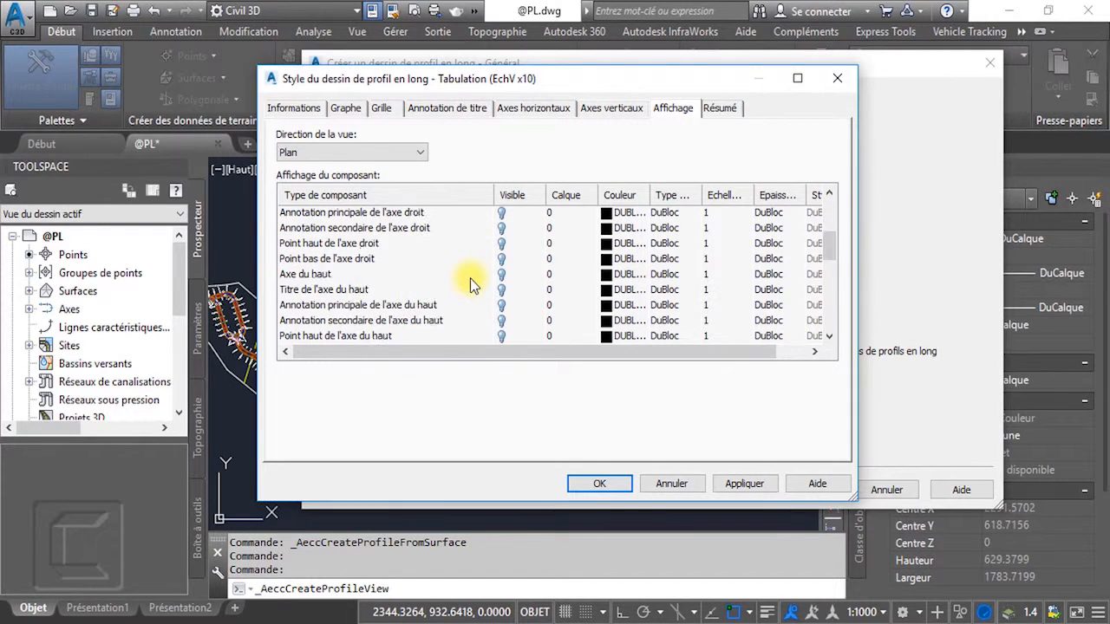
{"action": "scroll", "coordinate": [471, 280], "scroll_direction": "up", "scroll_amount": 7}
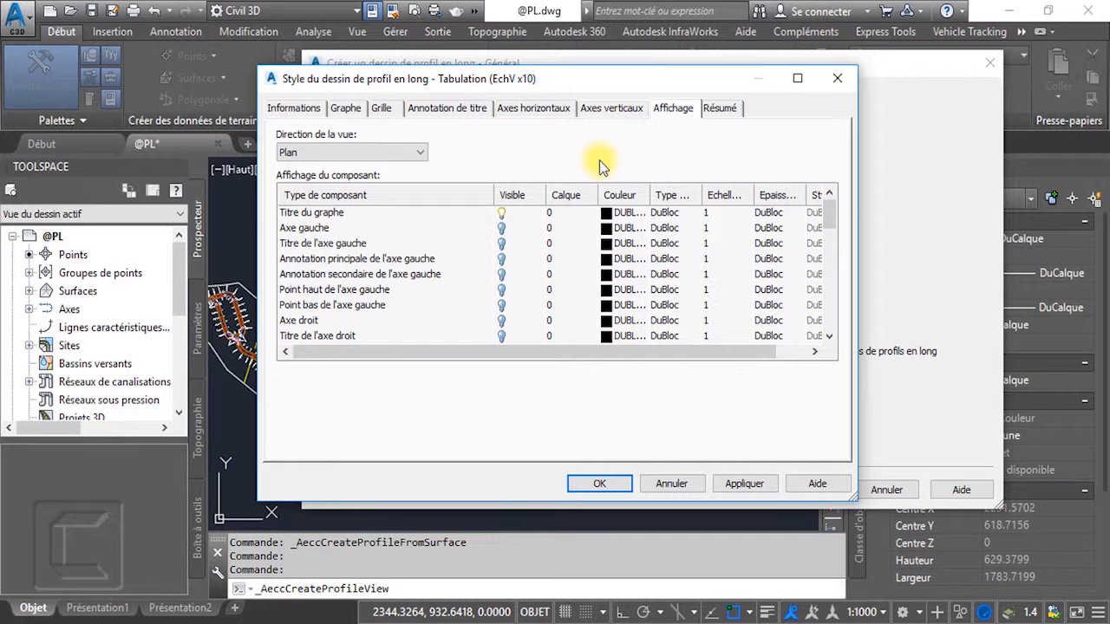
{"action": "left_click", "coordinate": [720, 107]}
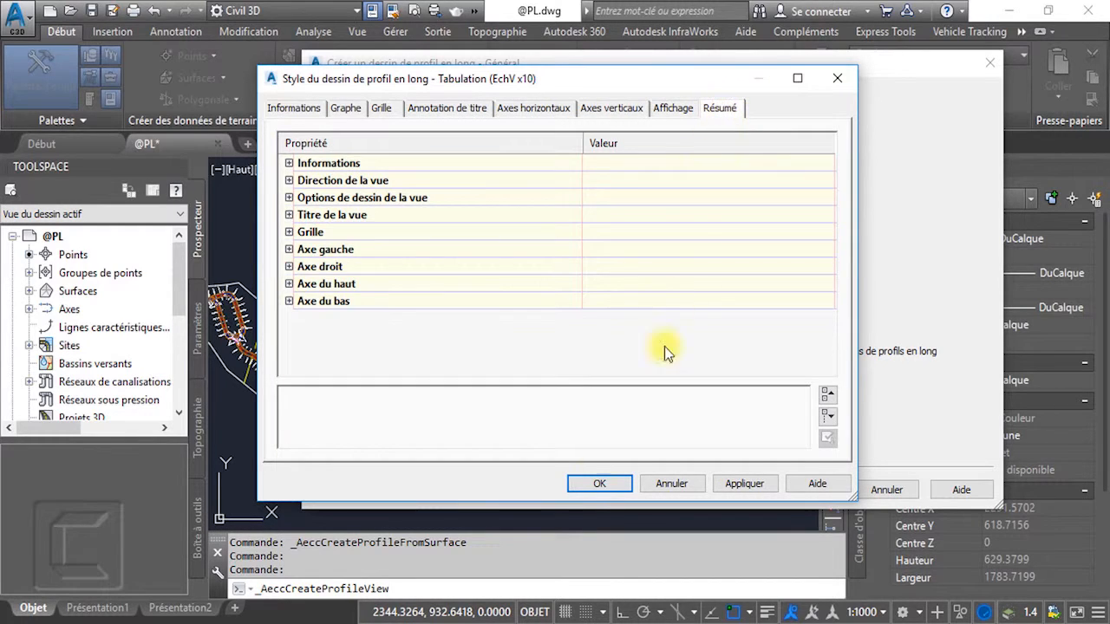
{"action": "left_click", "coordinate": [590, 487]}
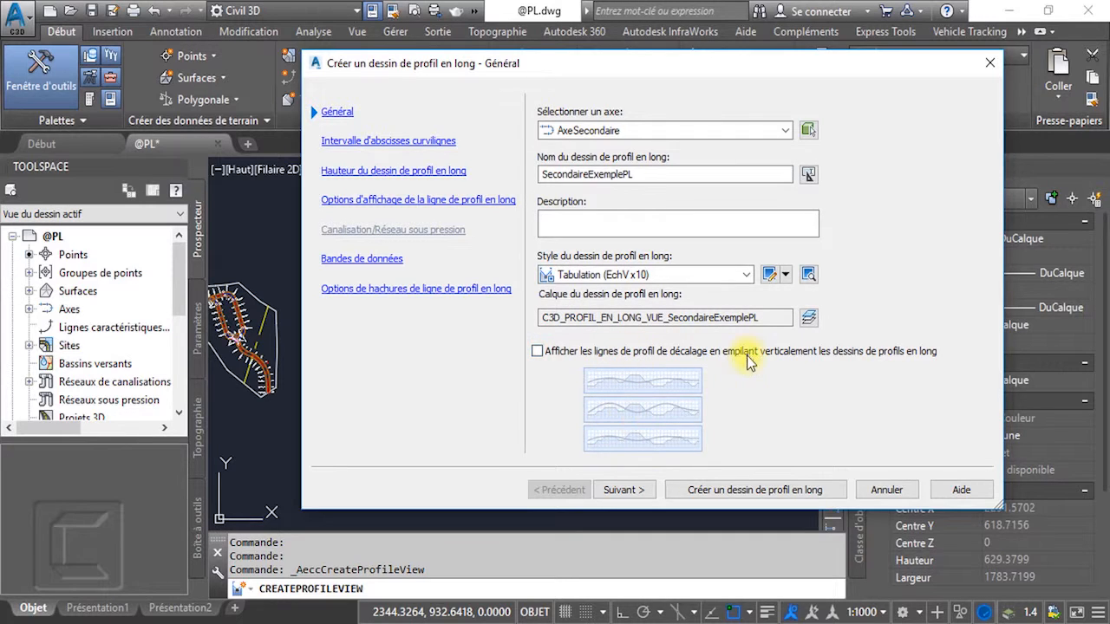
Accept the general settings of the profile view and advance to its station range settings.
{"action": "left_click", "coordinate": [633, 489]}
{"action": "left_click", "coordinate": [565, 490]}
{"action": "left_click", "coordinate": [620, 485]}
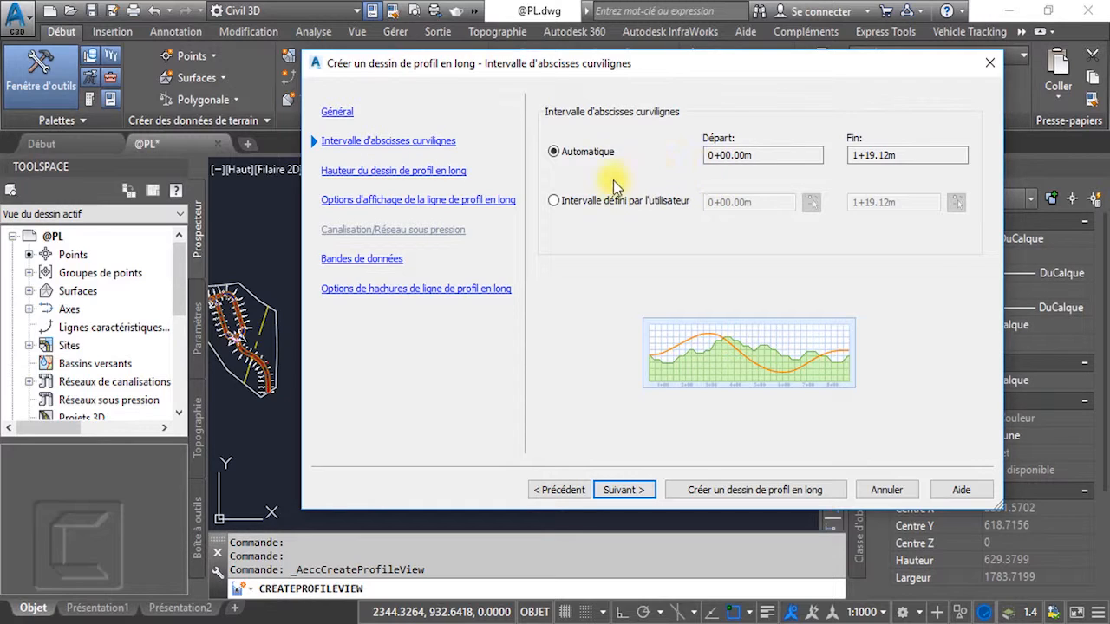
Keep the automatic station range, accept the automatic height and profile display options, and advance to the data band settings.
{"action": "left_click", "coordinate": [554, 200]}
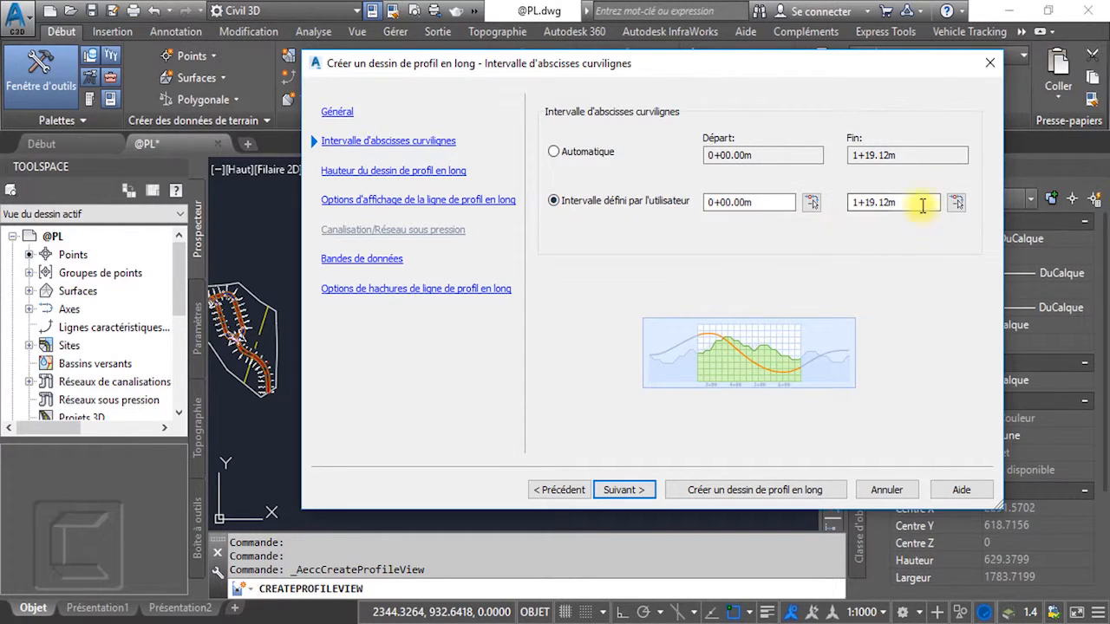
{"action": "left_click", "coordinate": [586, 154]}
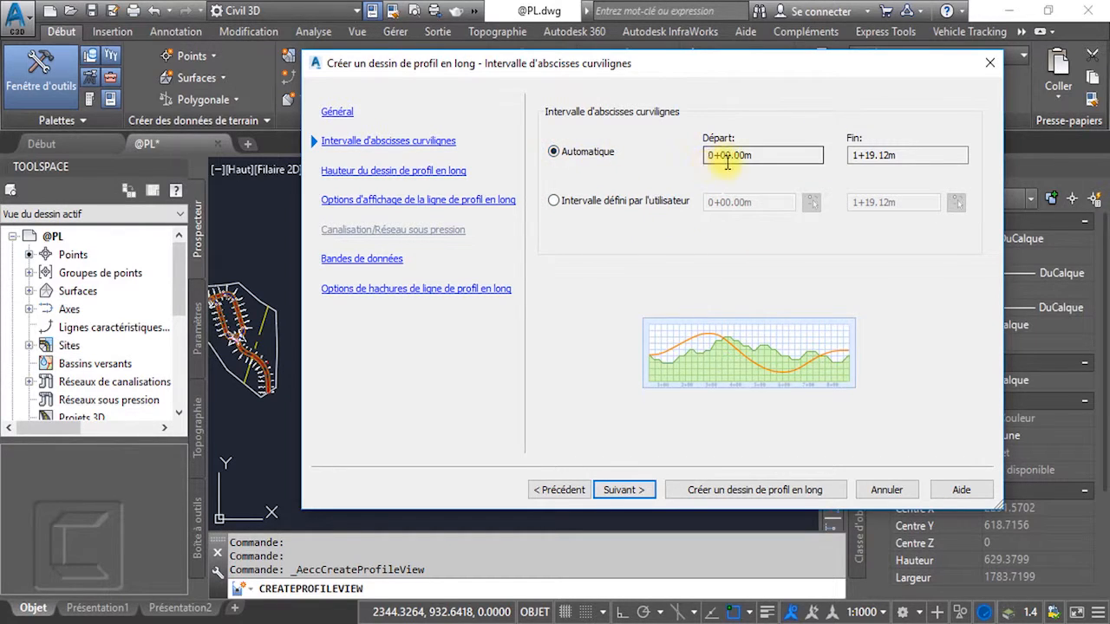
{"action": "left_click", "coordinate": [624, 490]}
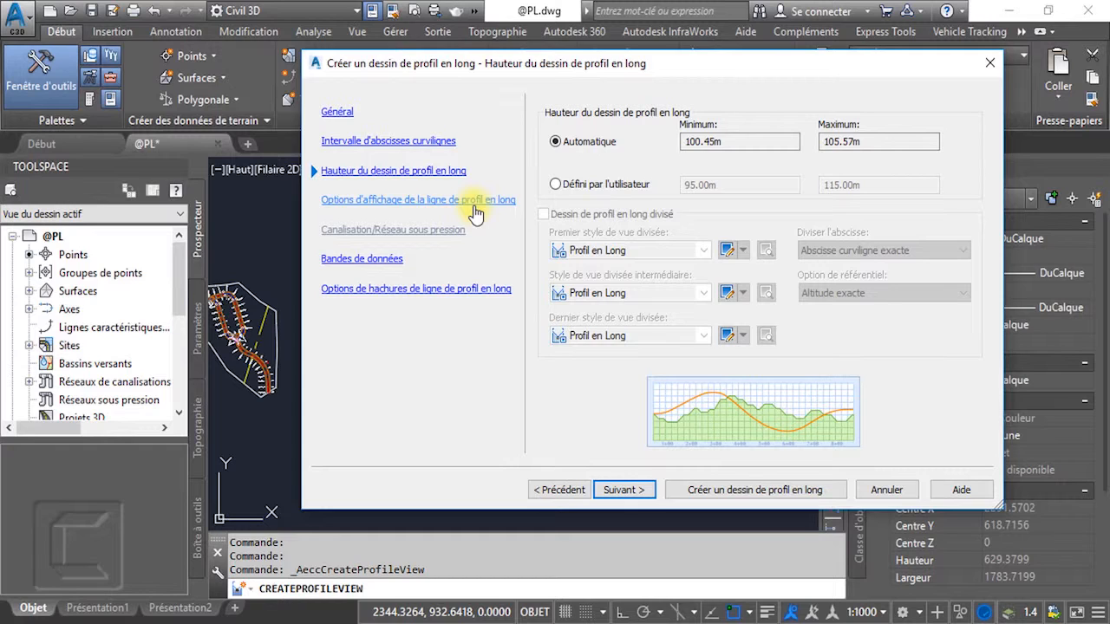
{"action": "left_click", "coordinate": [625, 489]}
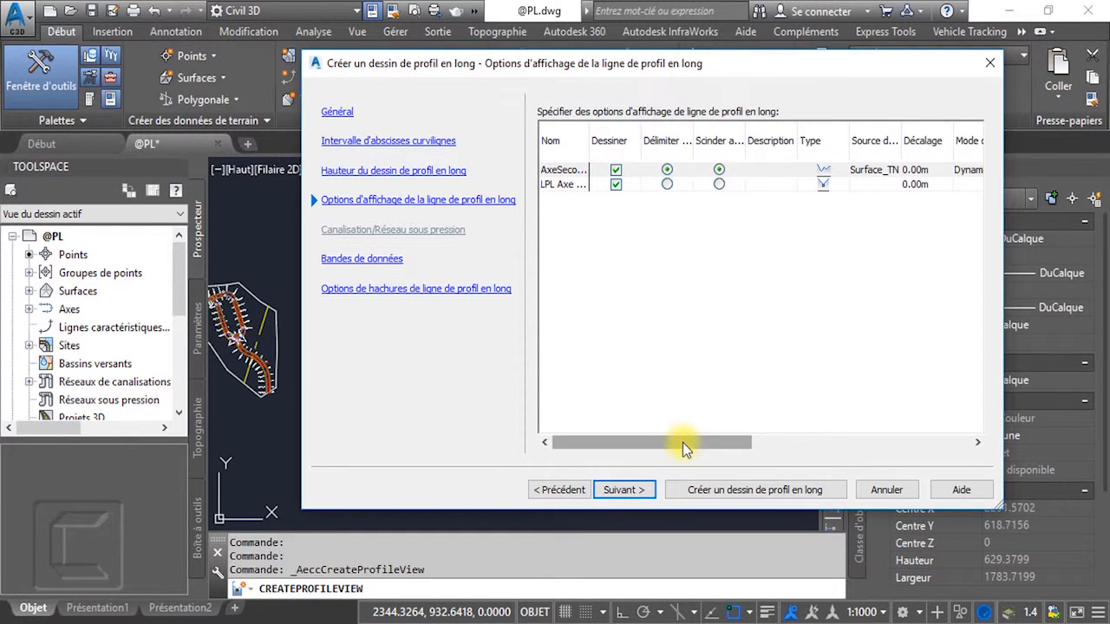
{"action": "mouse_move", "coordinate": [682, 442]}
{"action": "left_mouse_down"}
{"action": "mouse_move", "coordinate": [818, 439]}
{"action": "mouse_move", "coordinate": [629, 437]}
{"action": "left_mouse_up"}
{"action": "left_click", "coordinate": [620, 491]}
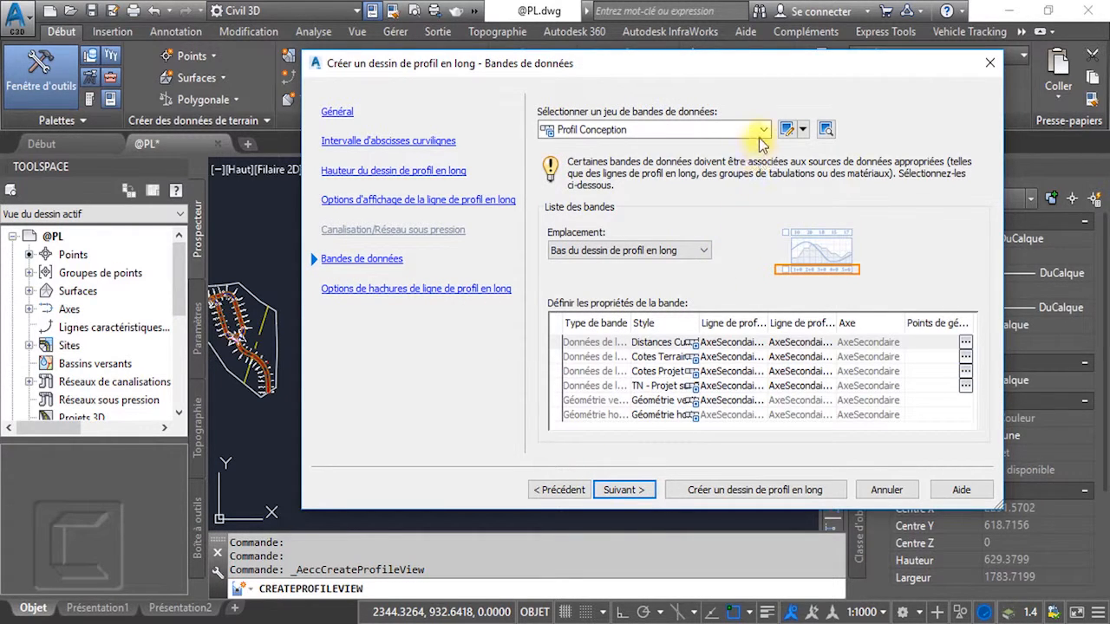
Compare the proposed data bands with the rows of the band table in PL.png.
{"action": "key", "text": "alt+Tab"}
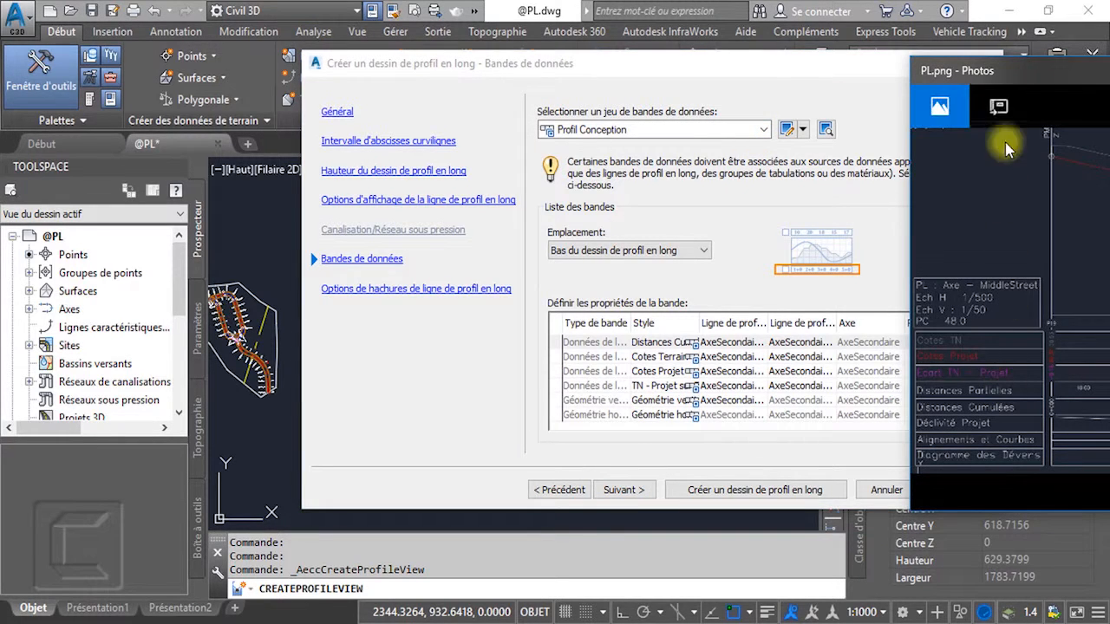
{"action": "left_click_drag", "start_coordinate": [1022, 70], "coordinate": [459, 58]}
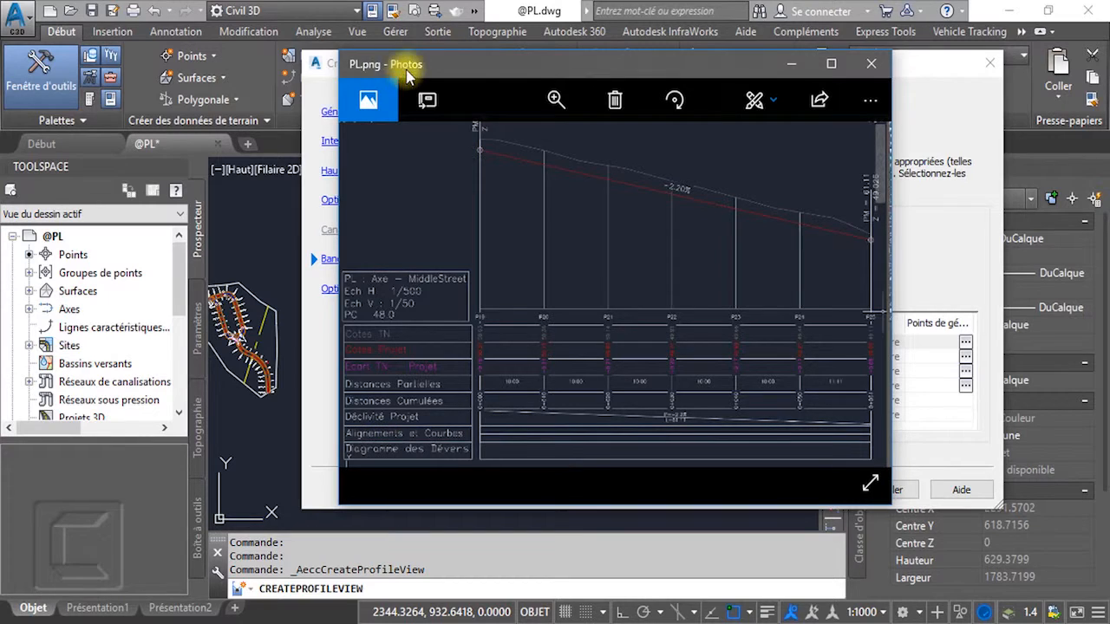
{"action": "left_click_drag", "start_coordinate": [408, 76], "coordinate": [1109, 68]}
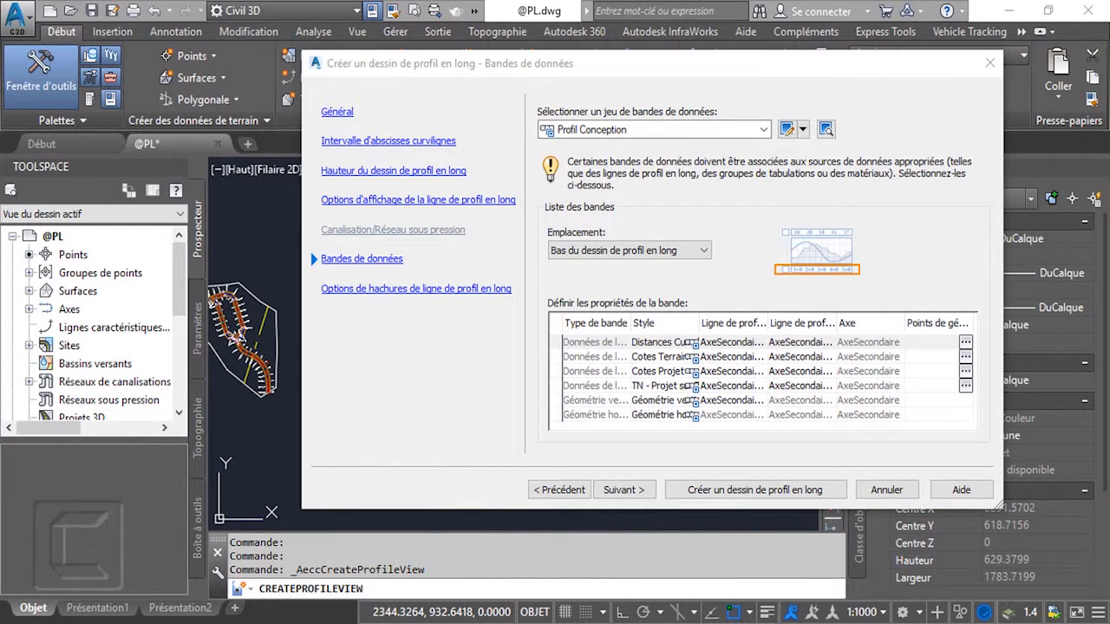
Choose the Profil Projet avec tabulations aux abscisses band set and check the hatch options of the profile view.
{"action": "left_click", "coordinate": [759, 130]}
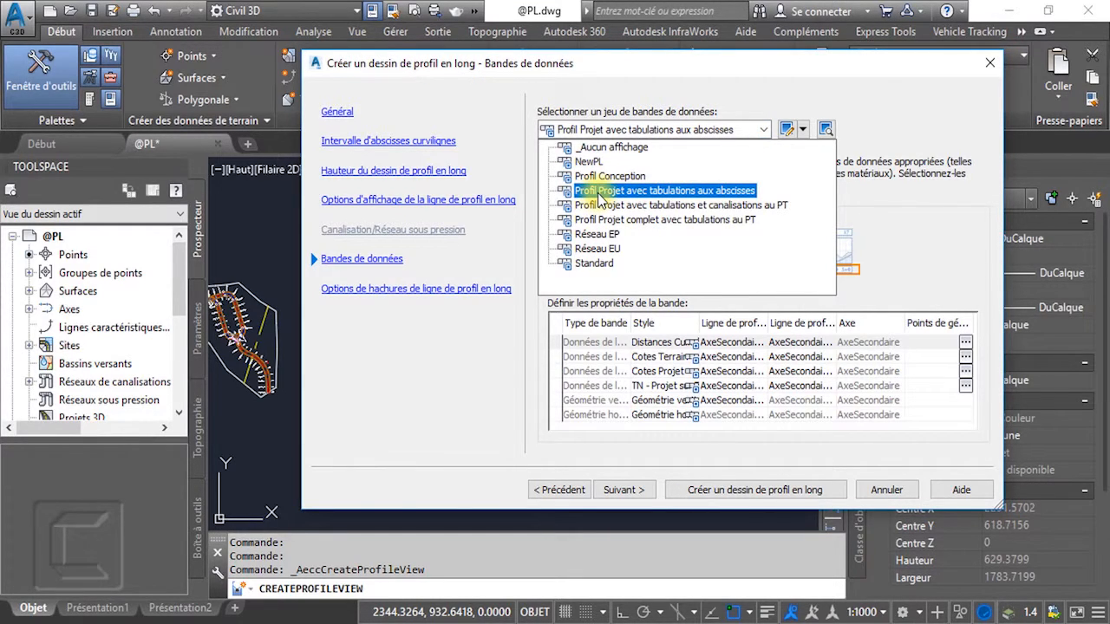
{"action": "left_click", "coordinate": [711, 176]}
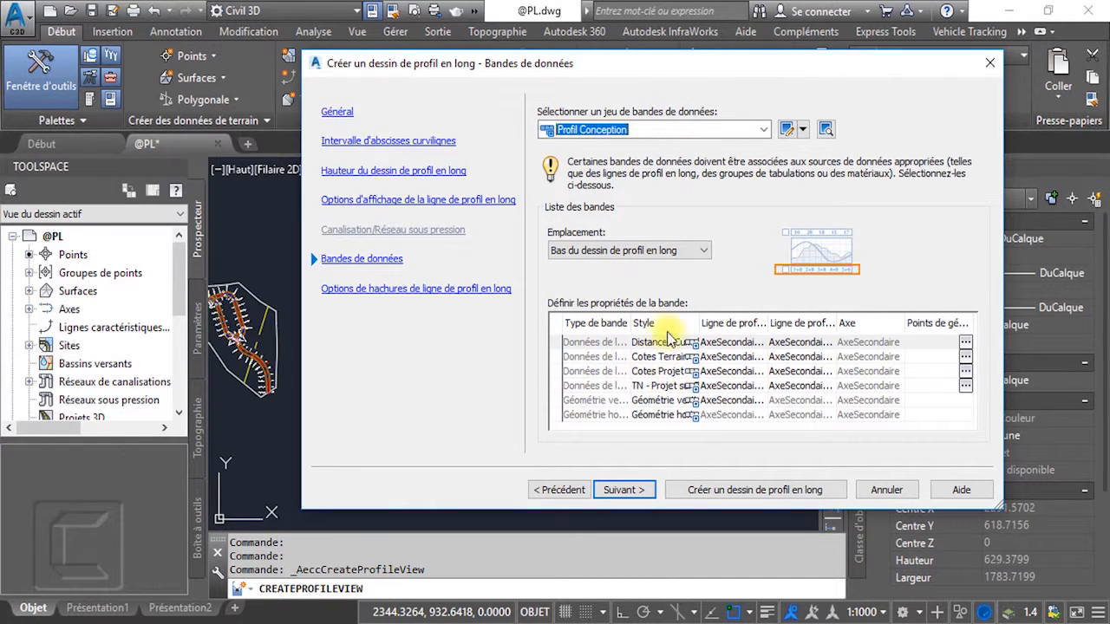
{"action": "left_click", "coordinate": [764, 130]}
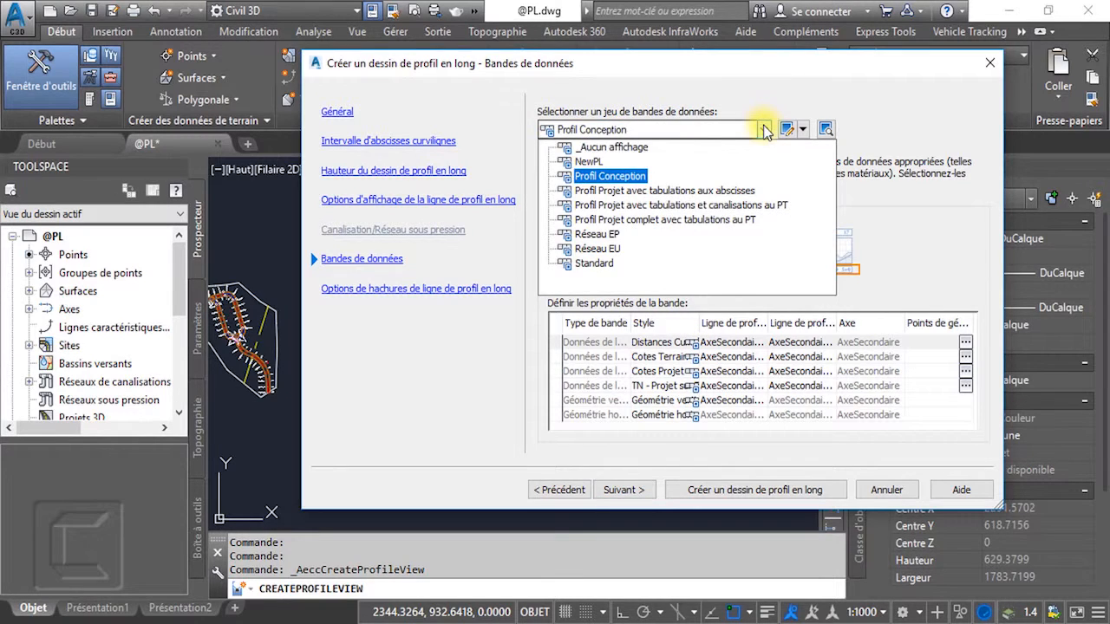
{"action": "left_click", "coordinate": [681, 191]}
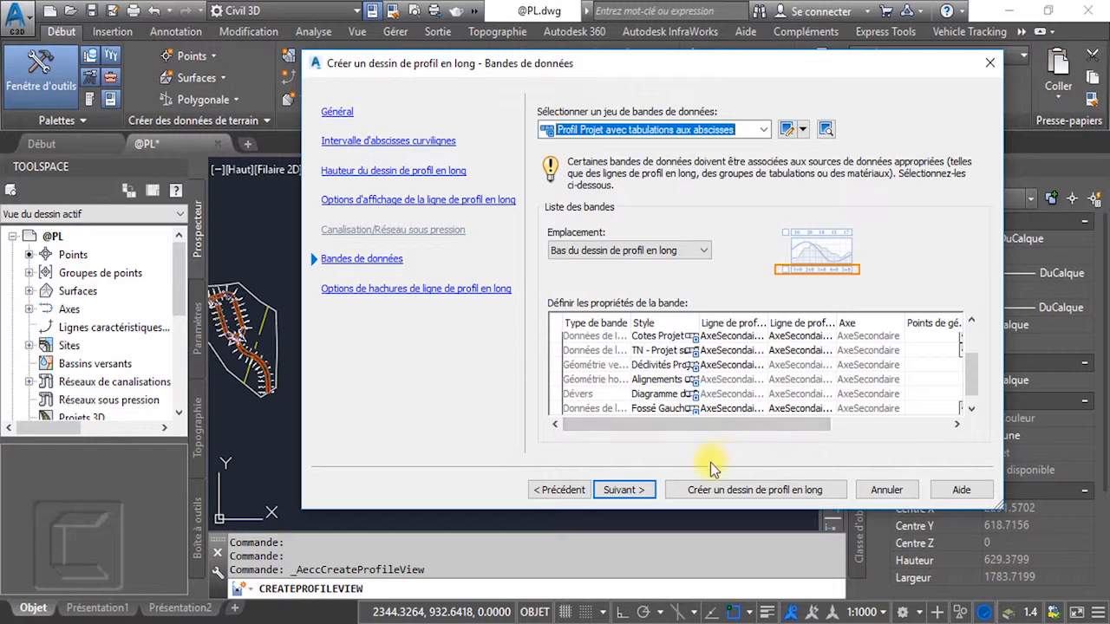
{"action": "left_click", "coordinate": [437, 294]}
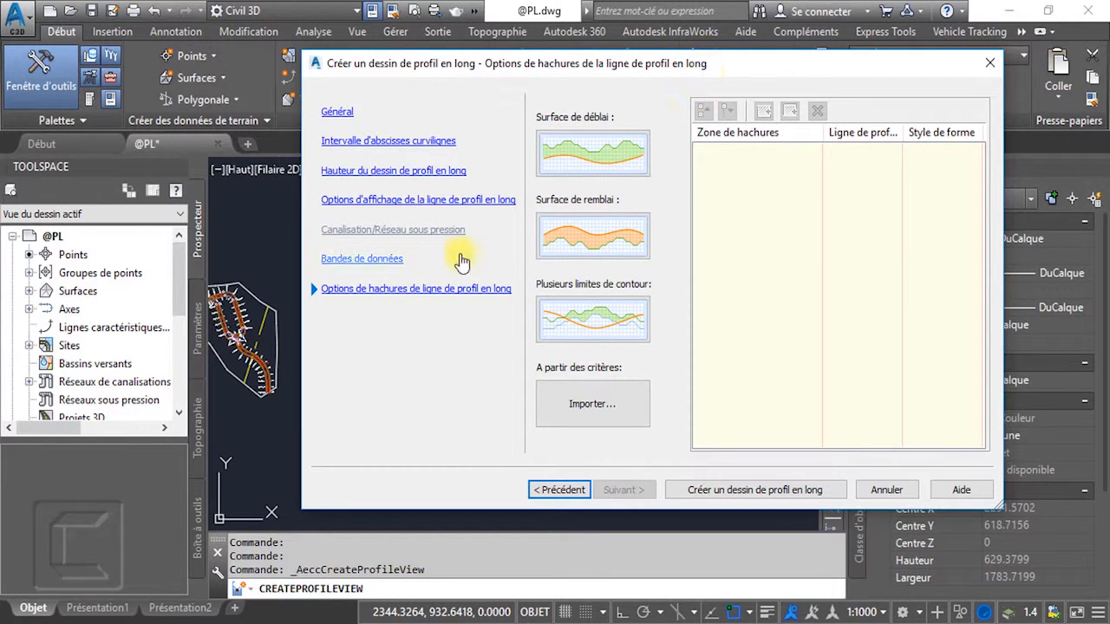
{"action": "left_click", "coordinate": [382, 259]}
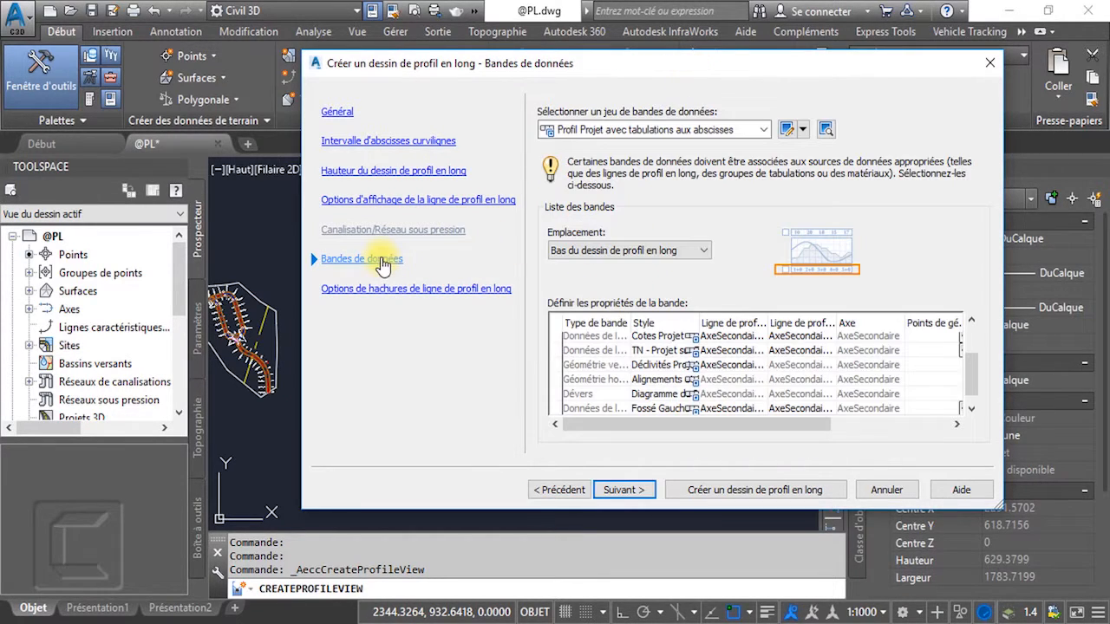
{"action": "left_click", "coordinate": [728, 129]}
{"action": "left_click", "coordinate": [700, 191]}
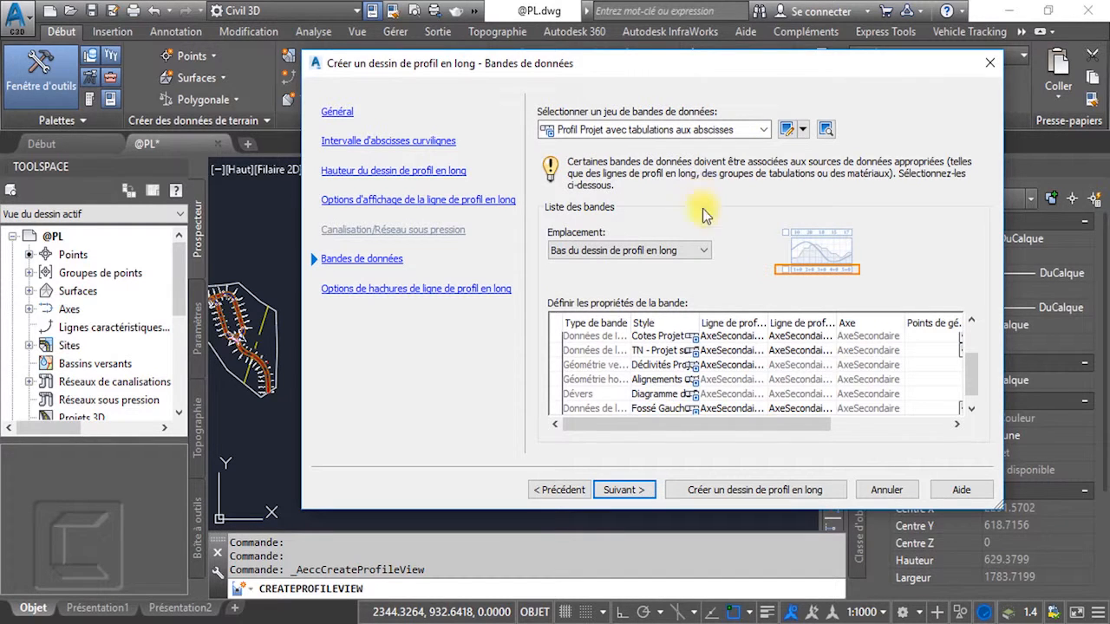
Create the profile view and place its origin in the empty area below the existing profile views.
{"action": "left_click", "coordinate": [719, 492]}
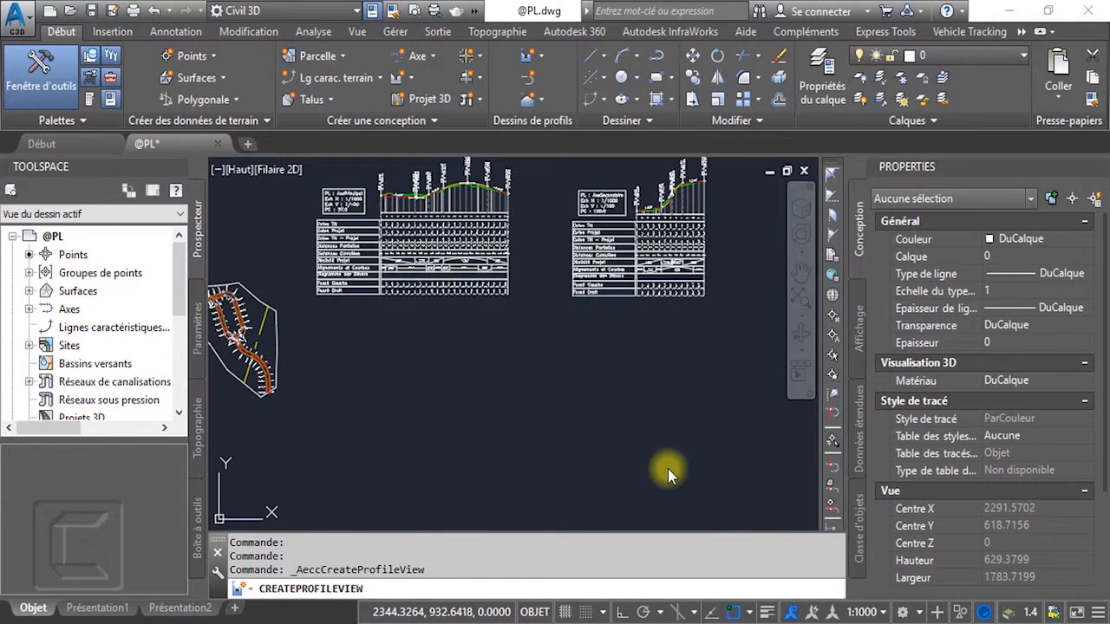
{"action": "middle_click_drag", "start_coordinate": [645, 459], "coordinate": [549, 321]}
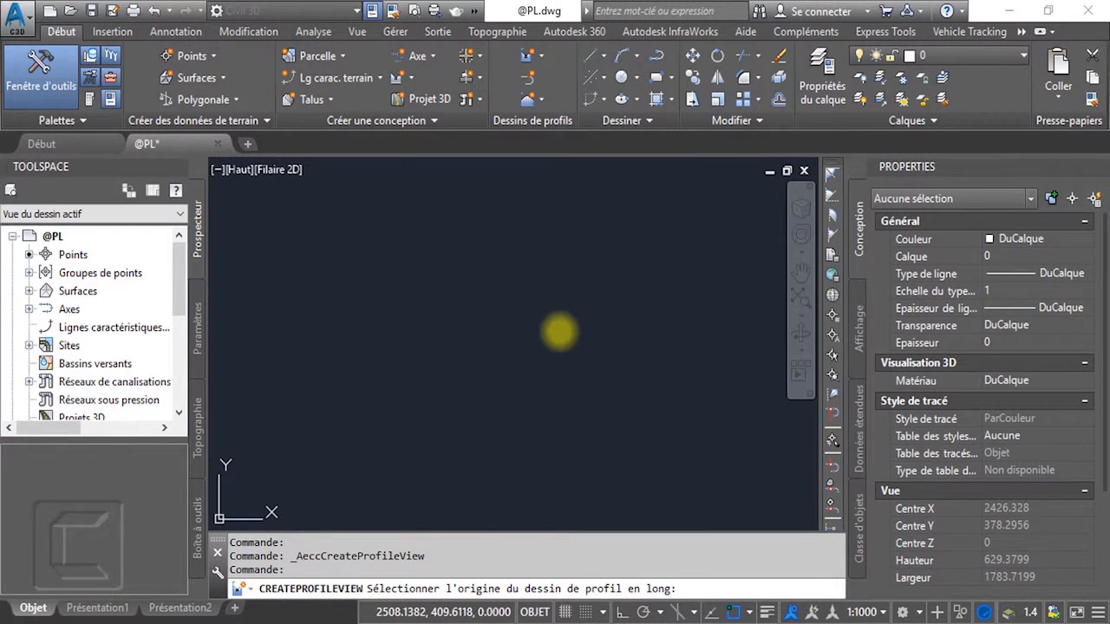
{"action": "left_click", "coordinate": [503, 317]}
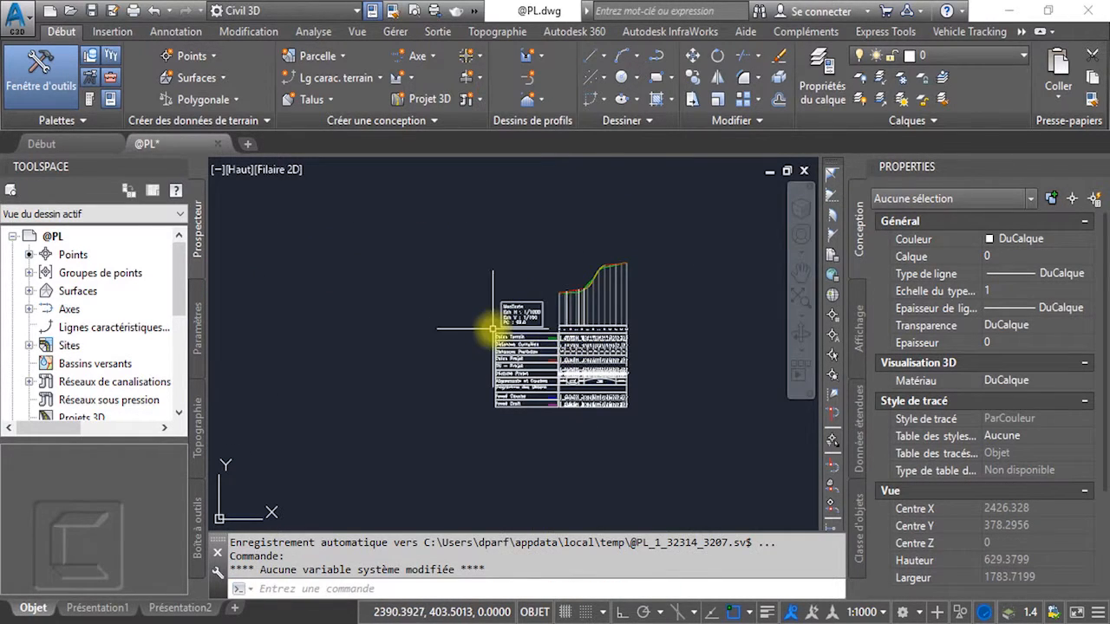
Examine the new profile view's title block and bands, comparing them with PL.png and the existing profile views.
{"action": "scroll", "coordinate": [508, 314], "scroll_direction": "up", "scroll_amount": 6}
{"action": "scroll", "coordinate": [498, 231], "scroll_direction": "up", "scroll_amount": 4}
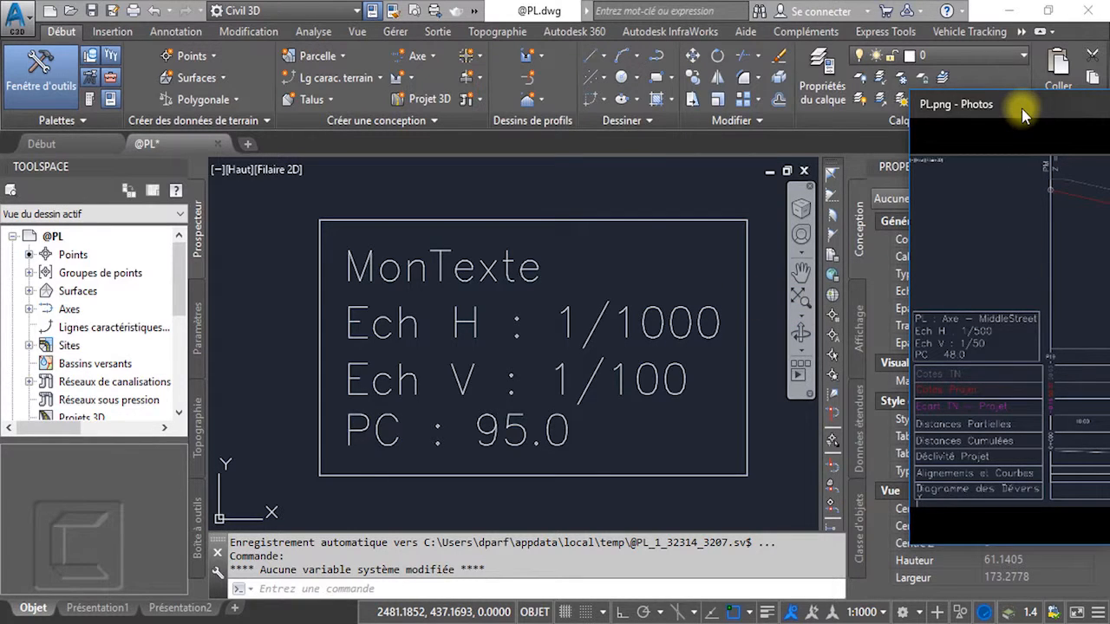
{"action": "left_click_drag", "start_coordinate": [1022, 105], "coordinate": [1105, 106]}
{"action": "scroll", "coordinate": [656, 401], "scroll_direction": "down", "scroll_amount": 8}
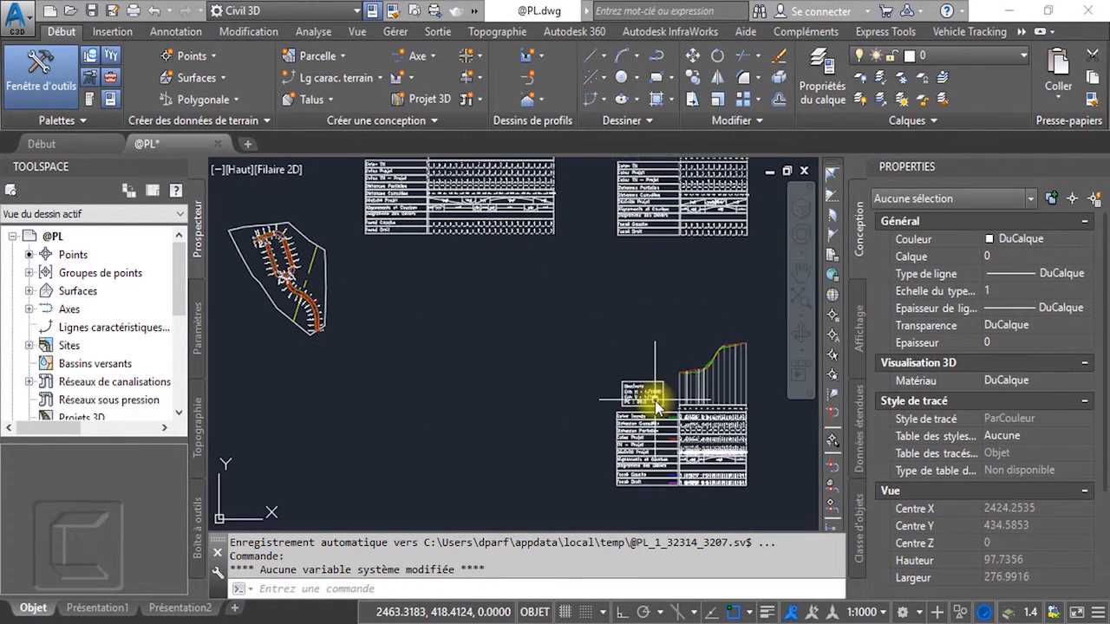
{"action": "mouse_move", "coordinate": [704, 431]}
{"action": "middle_mouse_down"}
{"action": "mouse_move", "coordinate": [563, 416]}
{"action": "mouse_move", "coordinate": [560, 427]}
{"action": "middle_mouse_up"}
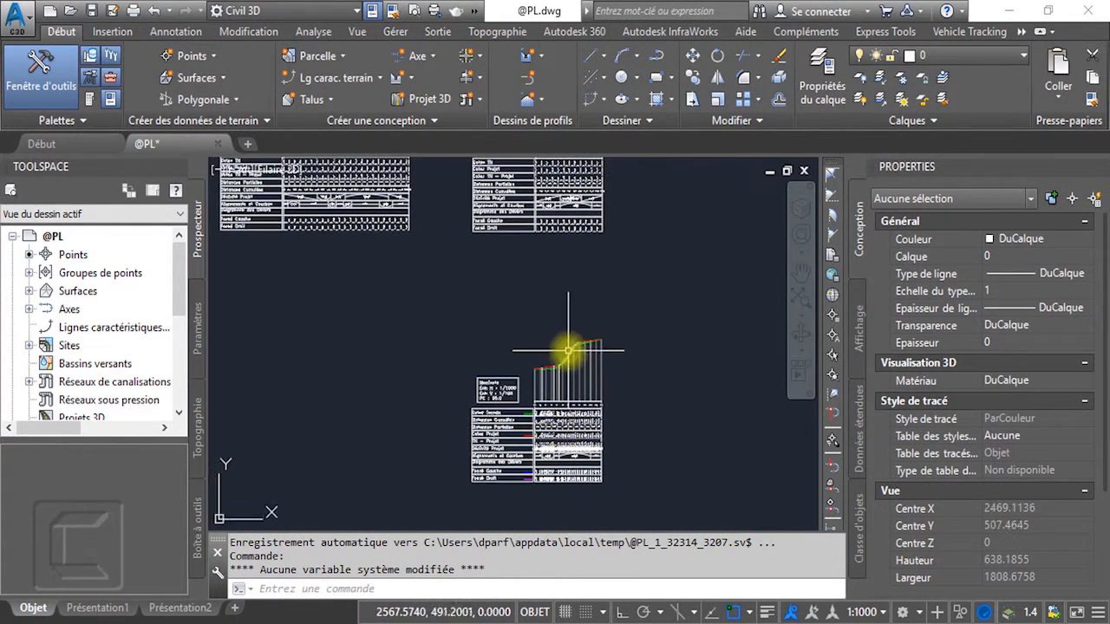
{"action": "middle_click_drag", "start_coordinate": [568, 352], "coordinate": [575, 413]}
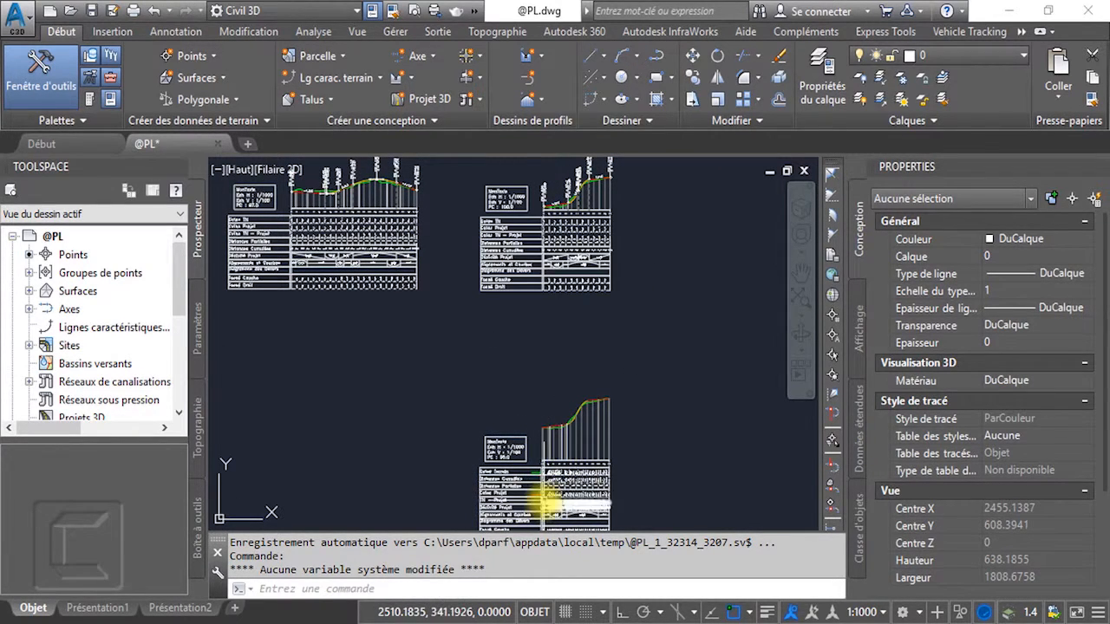
{"action": "middle_click_drag", "start_coordinate": [545, 492], "coordinate": [544, 440]}
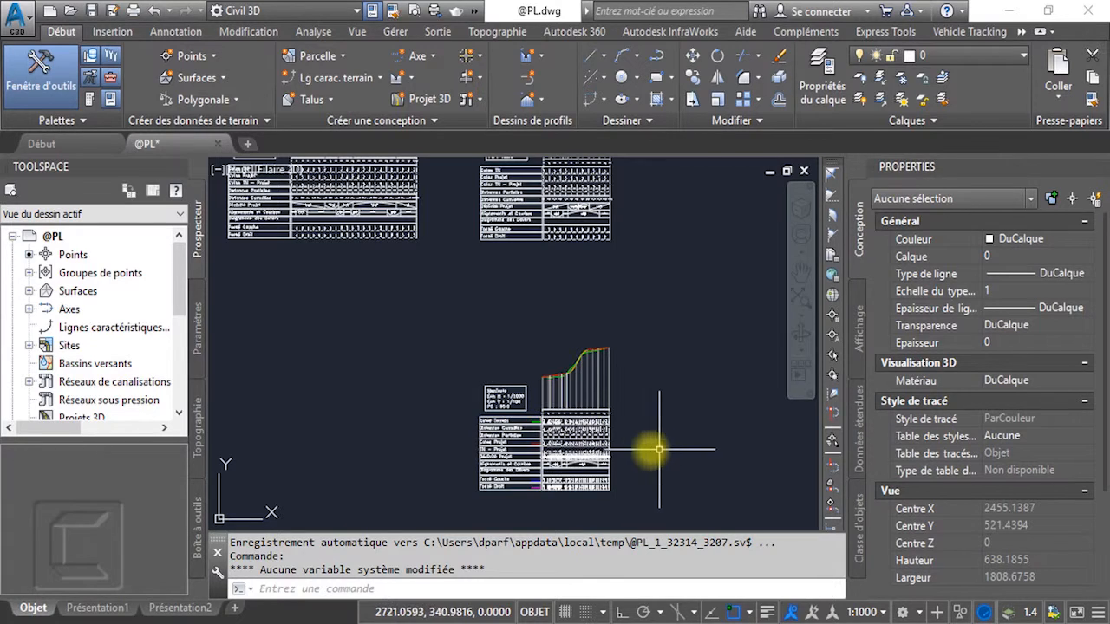
{"action": "scroll", "coordinate": [553, 454], "scroll_direction": "up", "scroll_amount": 2}
{"action": "middle_click_drag", "start_coordinate": [581, 442], "coordinate": [530, 441]}
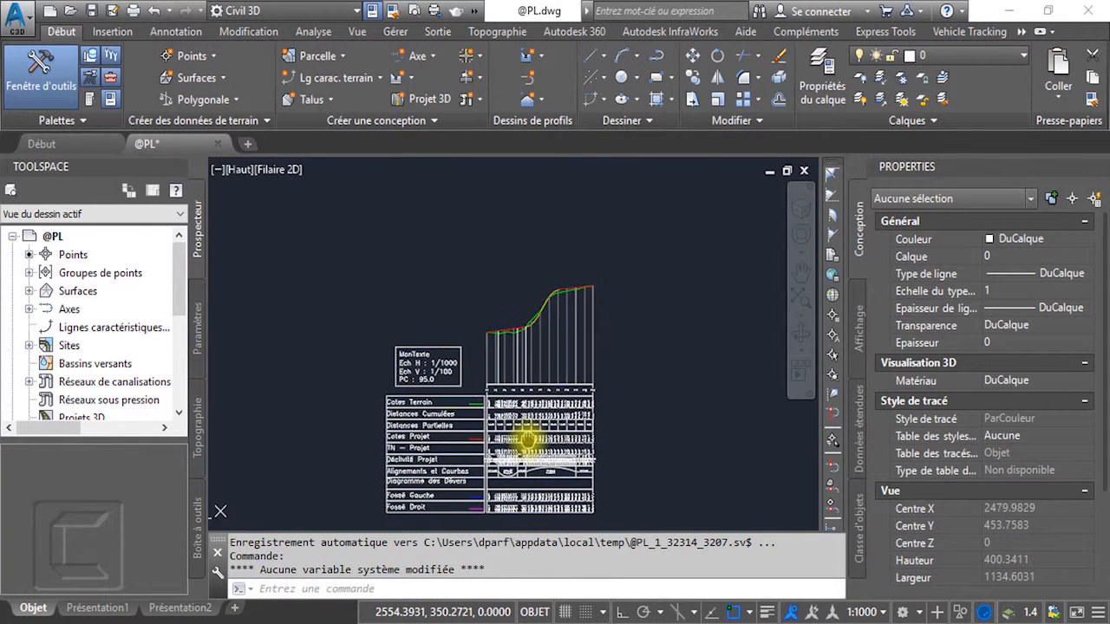
Open the band list in the properties of the SecondaireExemplePL profile view, with PL.png beside it for reference.
{"action": "left_click", "coordinate": [475, 397]}
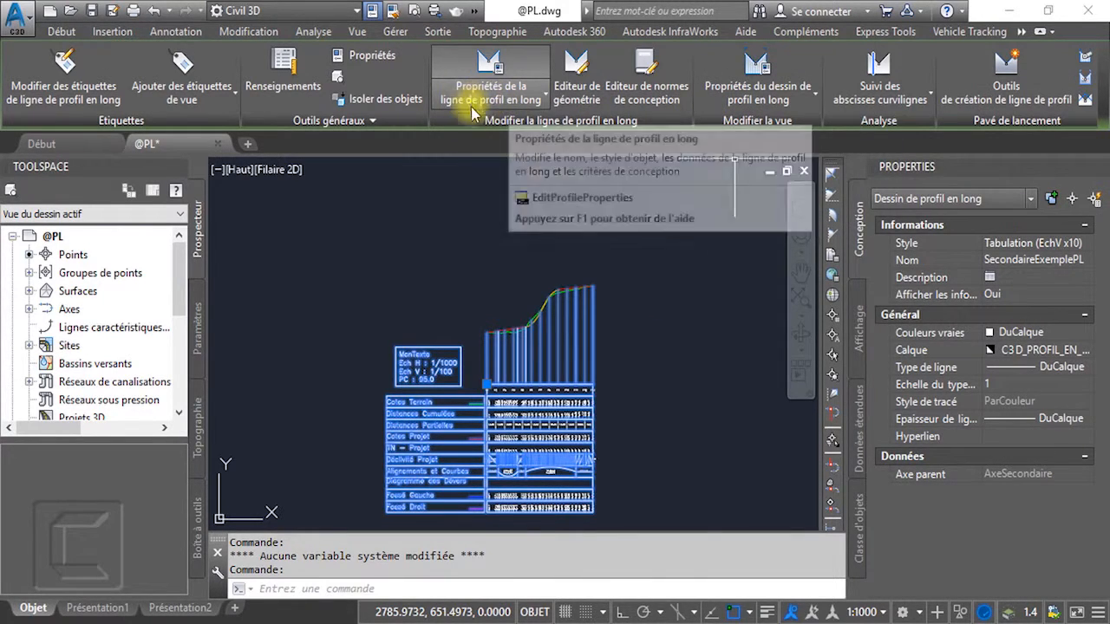
{"action": "left_click", "coordinate": [751, 69]}
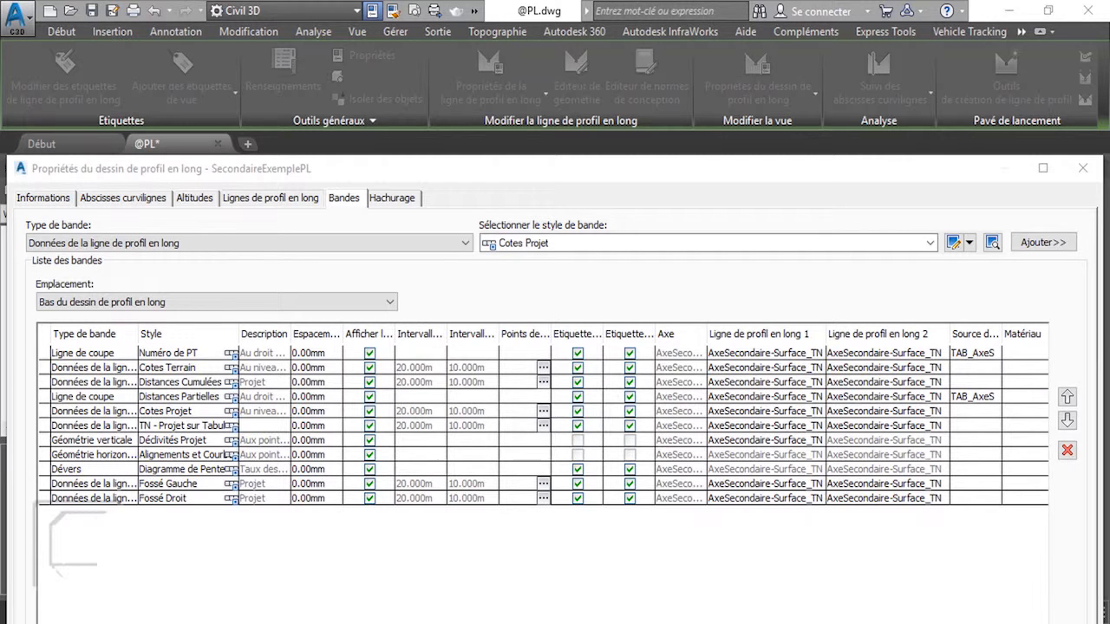
{"action": "left_click_drag", "start_coordinate": [1108, 201], "coordinate": [1109, 88]}
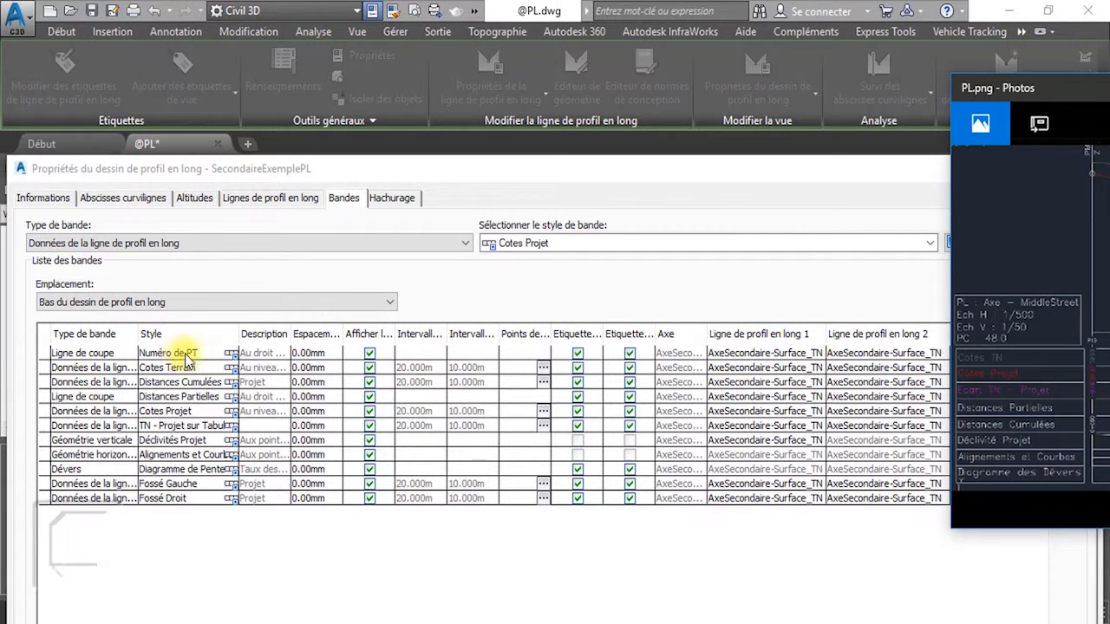
Review the available styles for the first band, keep Numéro de PT and accept the style choice.
{"action": "left_click", "coordinate": [232, 355]}
{"action": "left_click", "coordinate": [233, 355]}
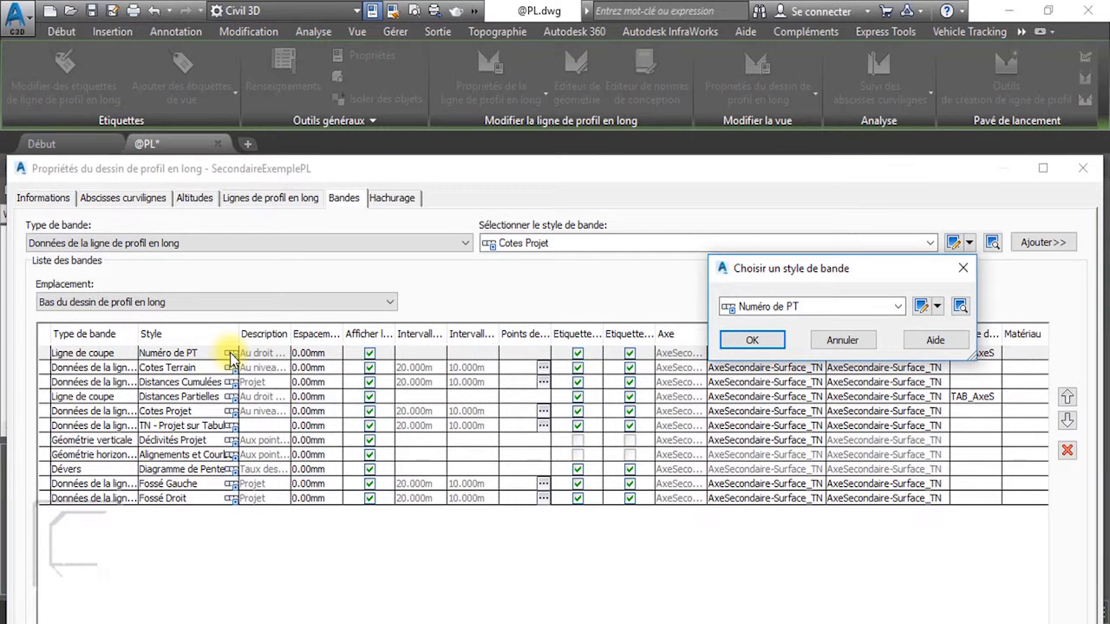
{"action": "left_click", "coordinate": [884, 308]}
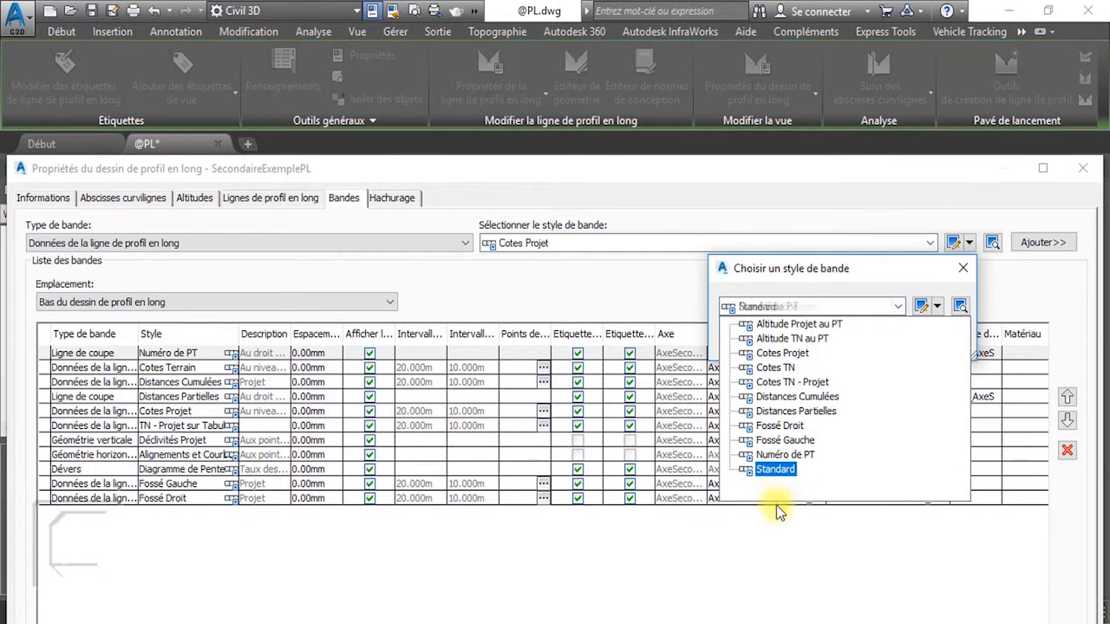
{"action": "left_click", "coordinate": [800, 456]}
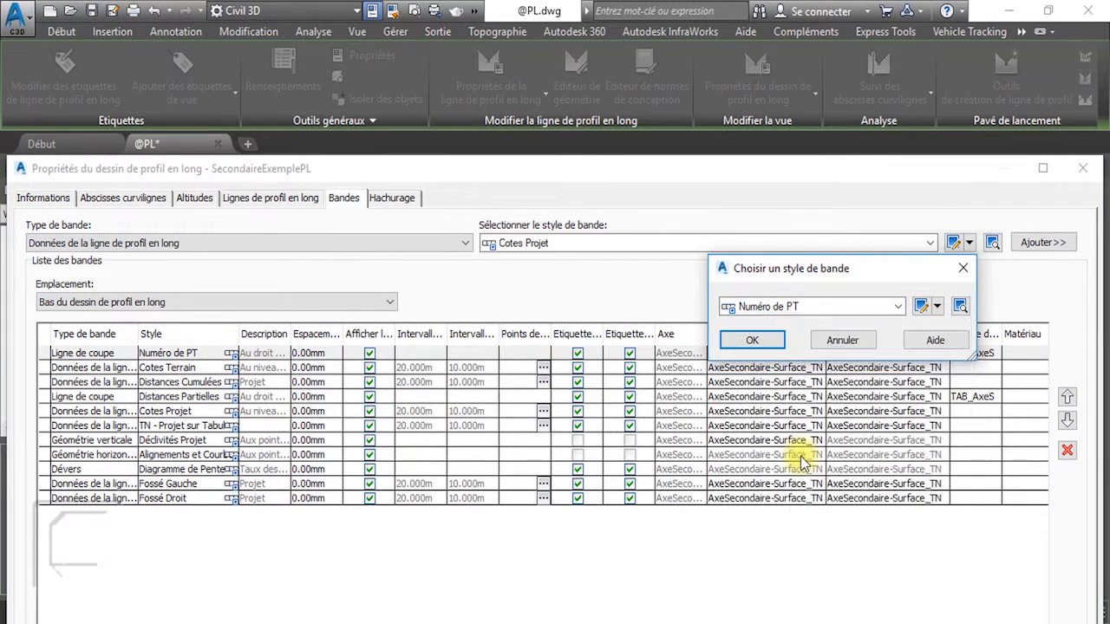
{"action": "left_click", "coordinate": [747, 339]}
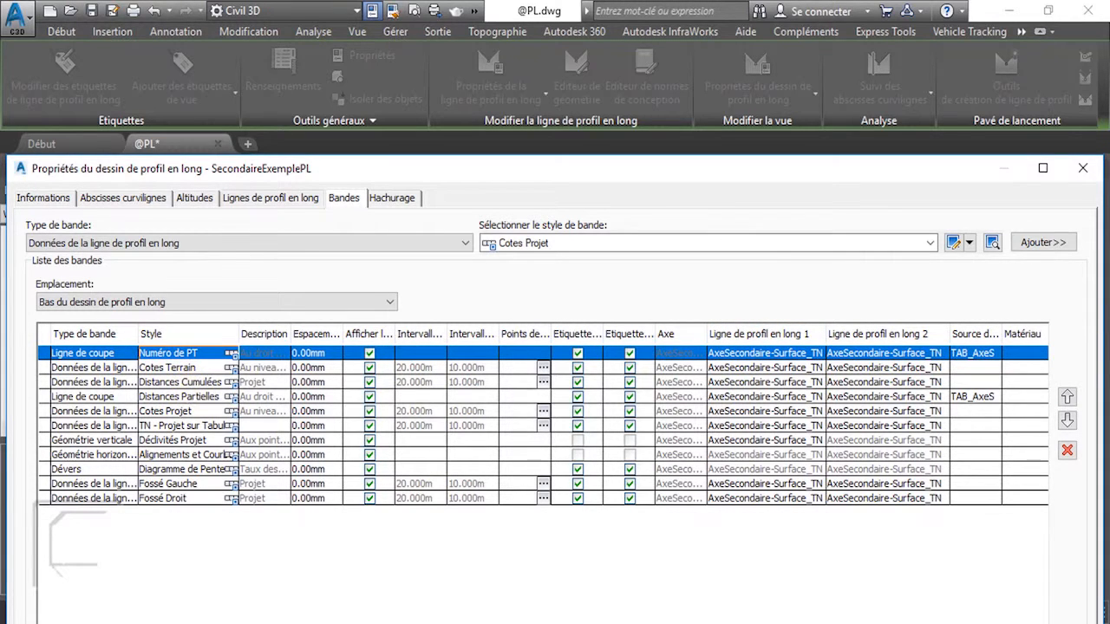
Check the point-number row in PL.png and keep AxeSecondaire-Surface_TN as the first profile of the Numéro de PT band.
{"action": "left_click", "coordinate": [1109, 346]}
{"action": "left_click_drag", "start_coordinate": [1068, 98], "coordinate": [835, 92]}
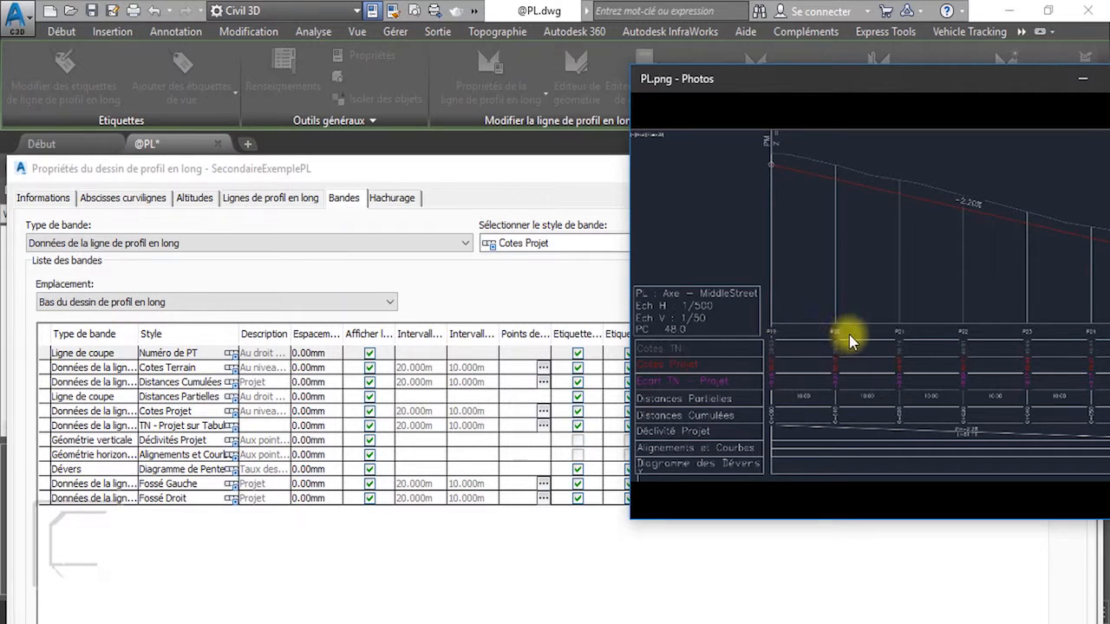
{"action": "left_click_drag", "start_coordinate": [820, 76], "coordinate": [1109, 82]}
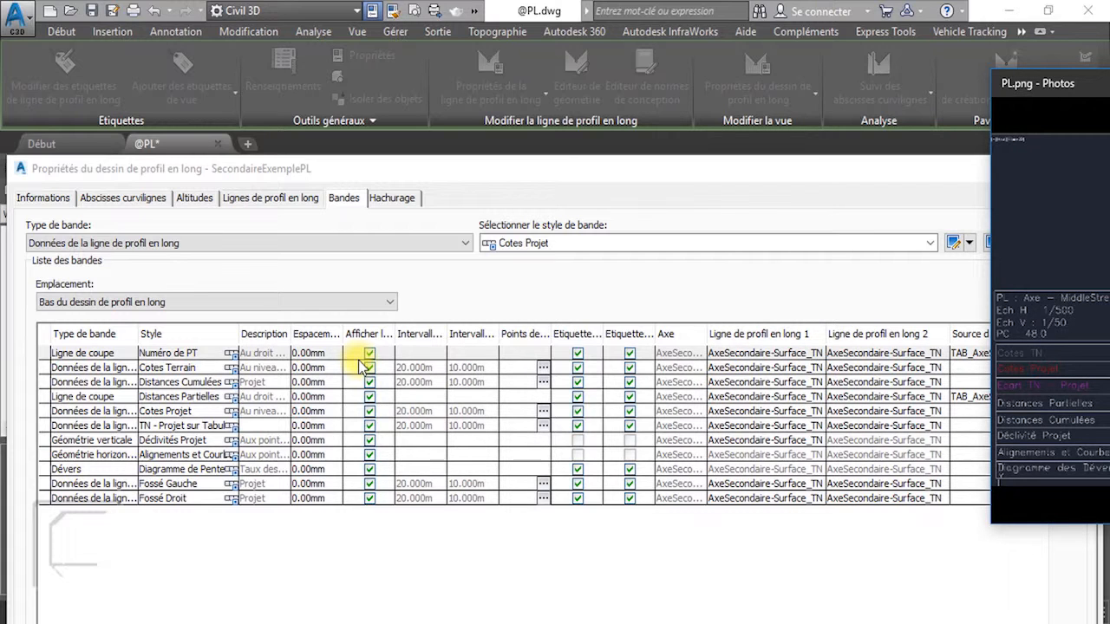
{"action": "left_click", "coordinate": [761, 354]}
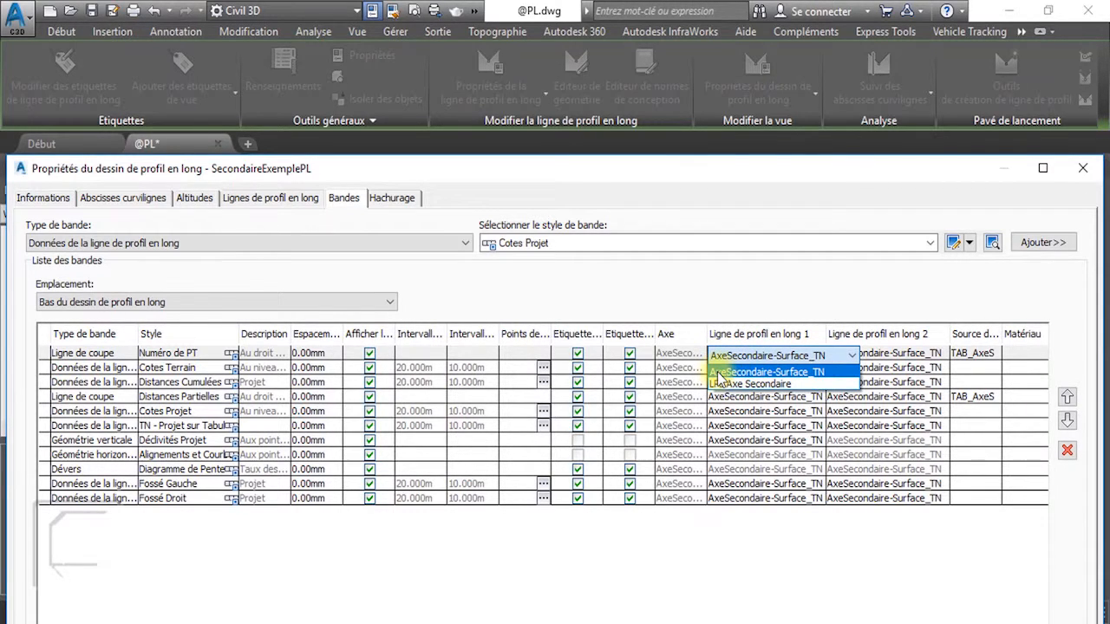
{"action": "left_click", "coordinate": [769, 374]}
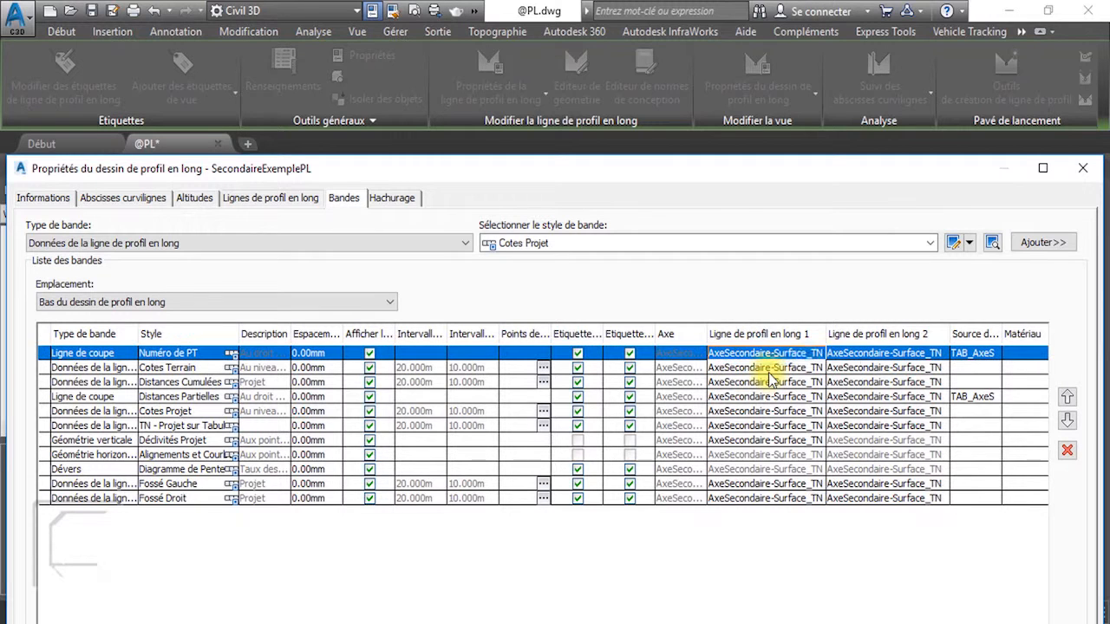
Keep AxeSecondaire-Surface_TN as the second profile of the Numéro de PT band and widen the Source de données column.
{"action": "left_click", "coordinate": [846, 356]}
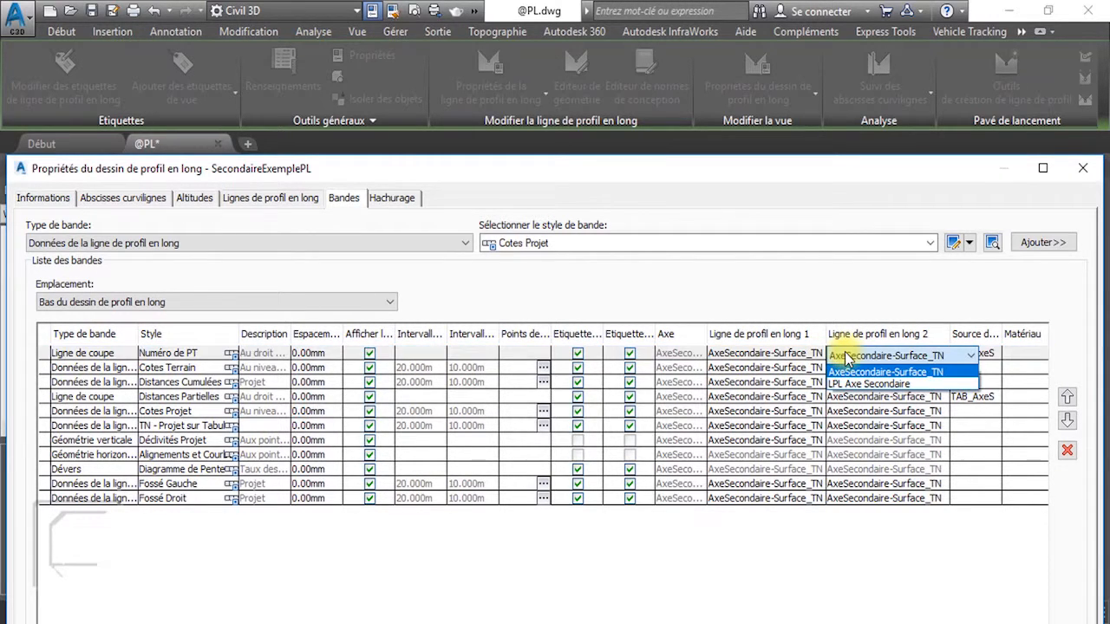
{"action": "left_click", "coordinate": [849, 371]}
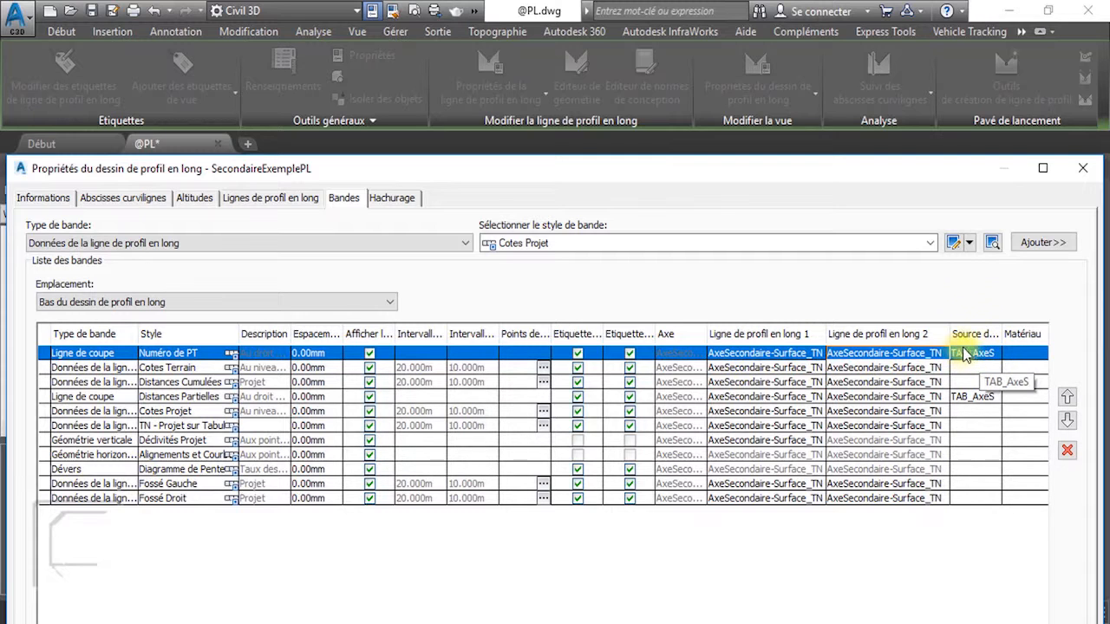
{"action": "left_click_drag", "start_coordinate": [1001, 333], "coordinate": [1044, 334]}
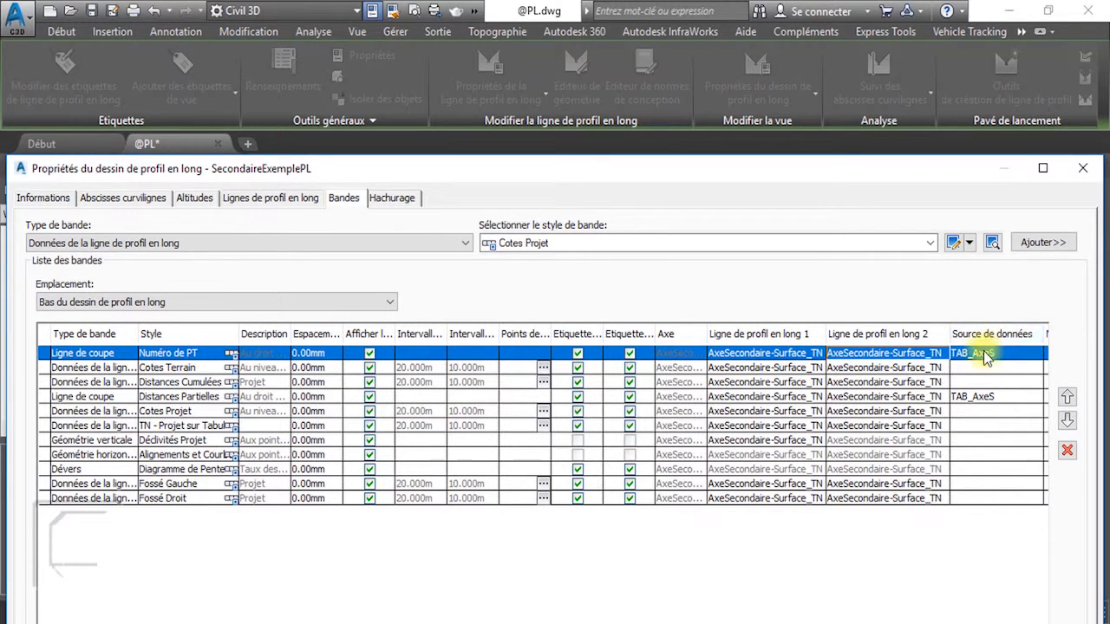
Check the data source setting of the Cotes Terrain, Cotes Projet, Fossé Droit and Distances Cumulées bands.
{"action": "left_click", "coordinate": [995, 366]}
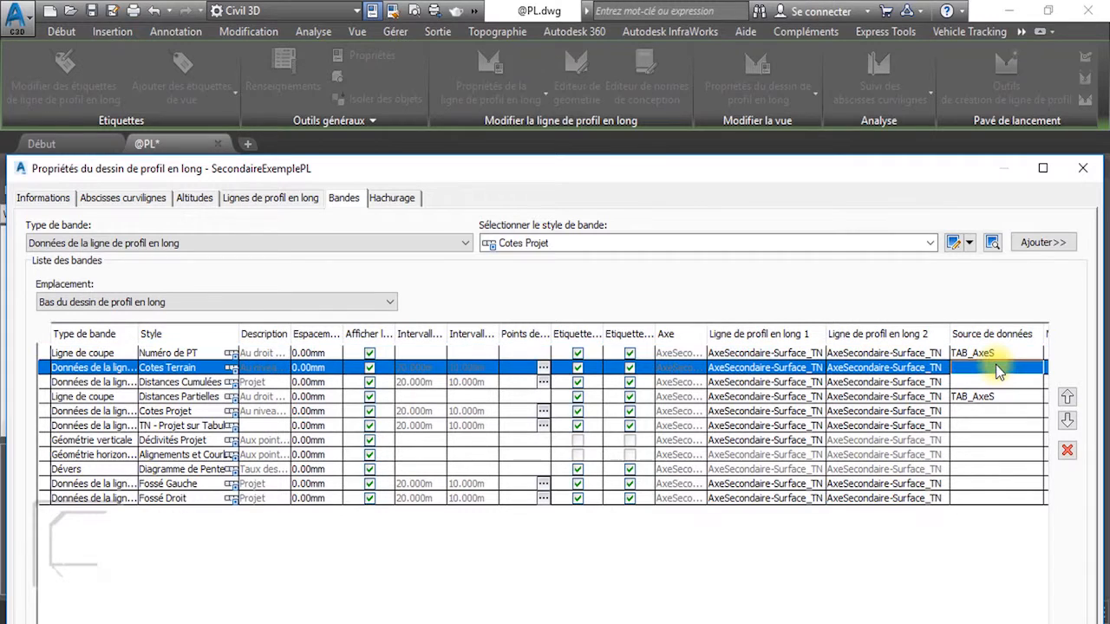
{"action": "left_click", "coordinate": [1010, 411]}
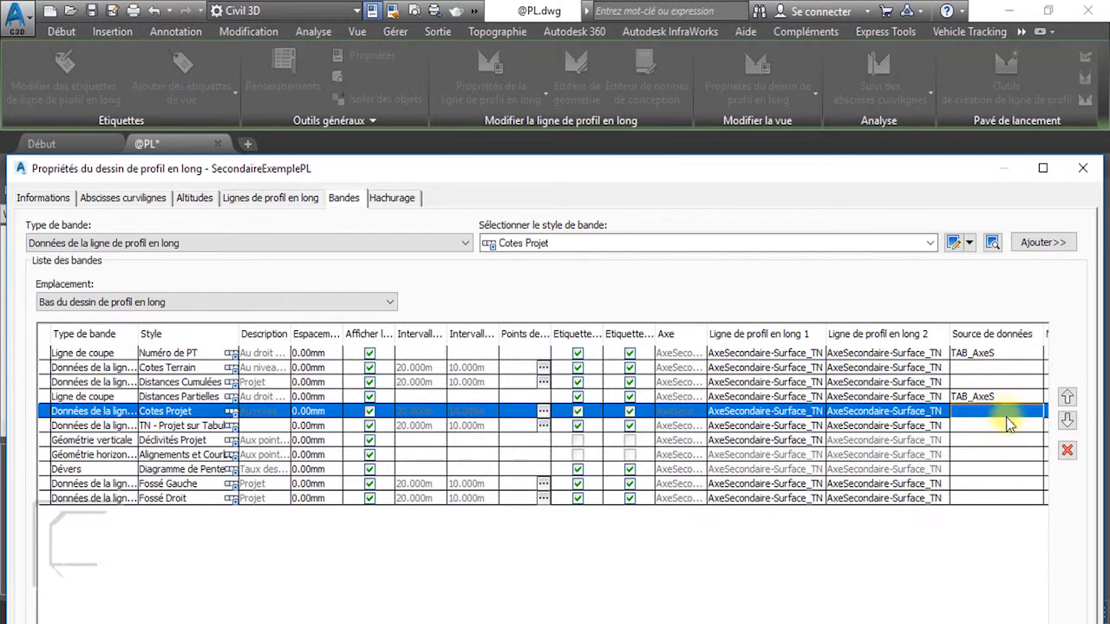
{"action": "left_click", "coordinate": [971, 499]}
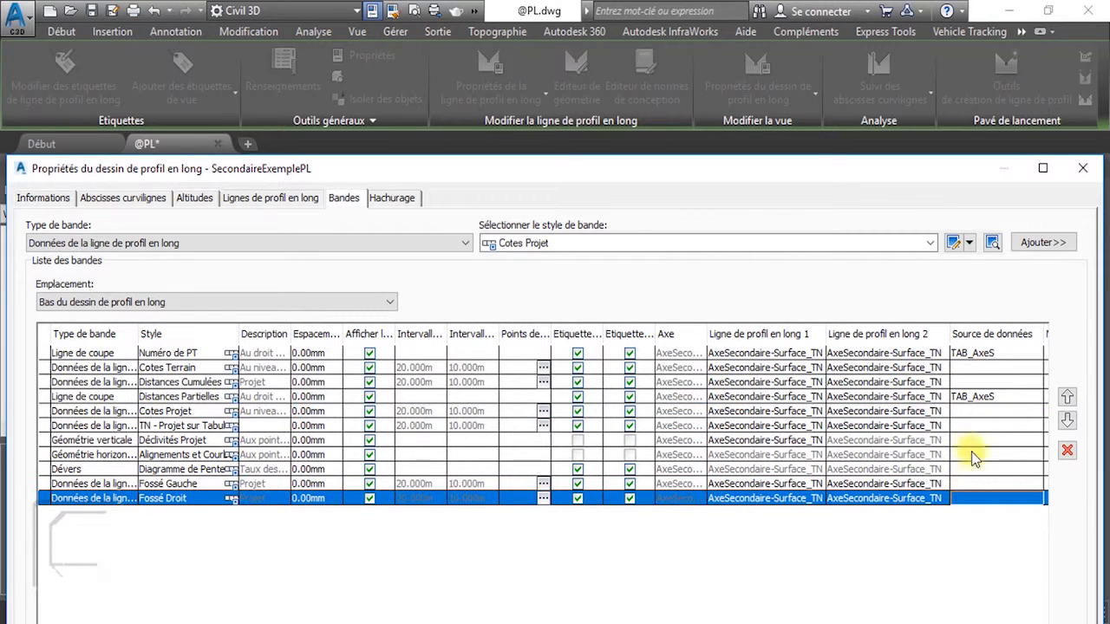
{"action": "left_click", "coordinate": [970, 370]}
{"action": "left_click", "coordinate": [969, 383]}
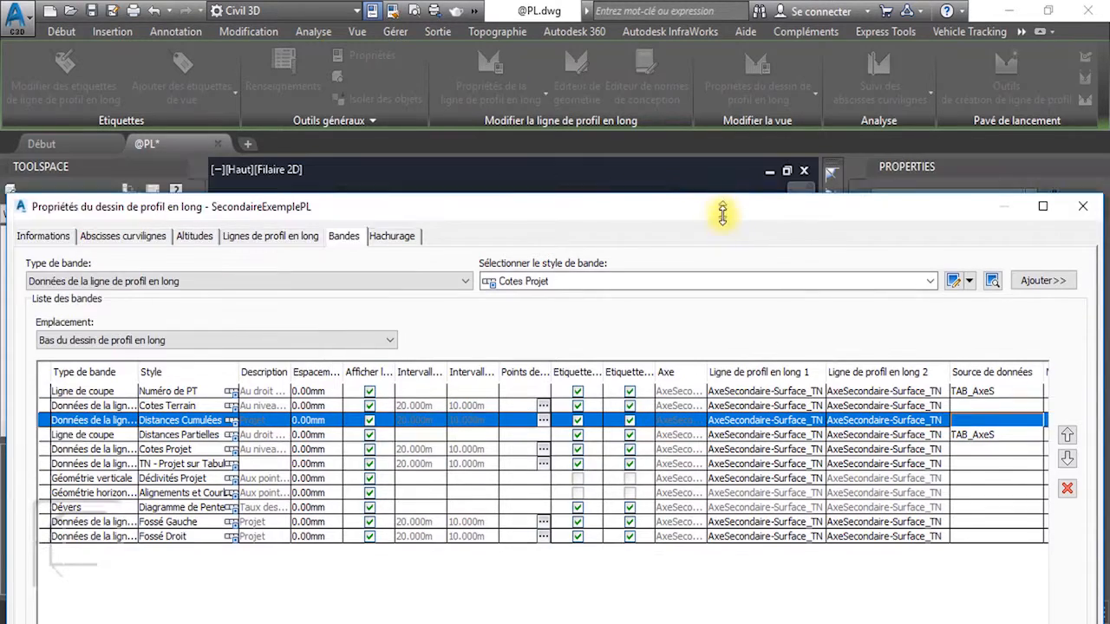
Show the whole band list with PL.png beside it and compare the order of the bands.
{"action": "left_click_drag", "start_coordinate": [721, 169], "coordinate": [702, 104]}
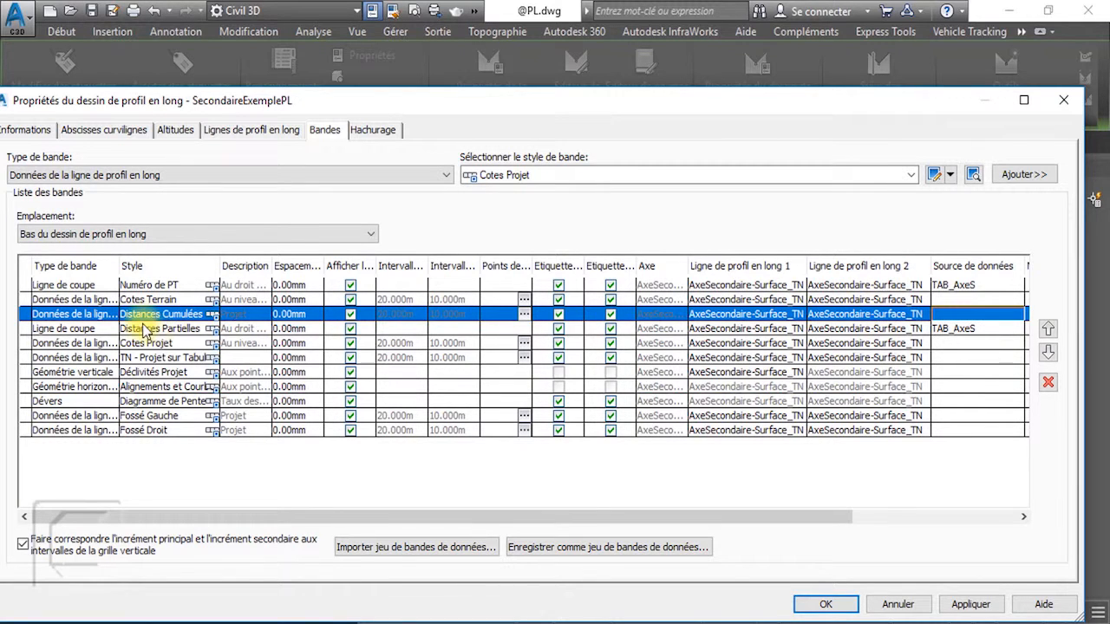
{"action": "left_click", "coordinate": [1091, 260]}
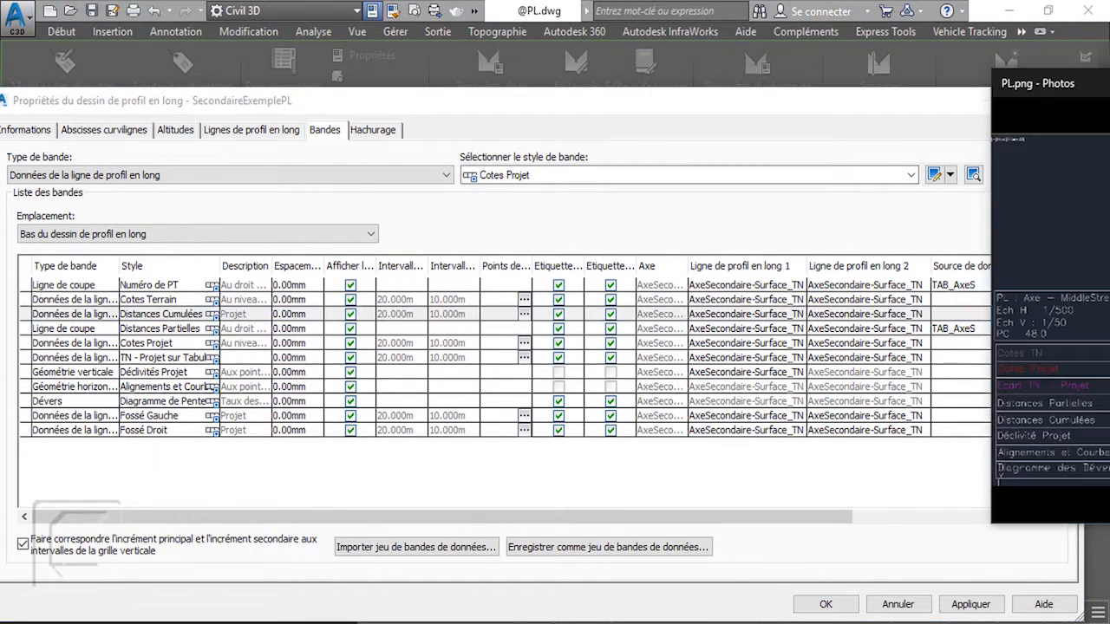
{"action": "left_click_drag", "start_coordinate": [1071, 83], "coordinate": [907, 49]}
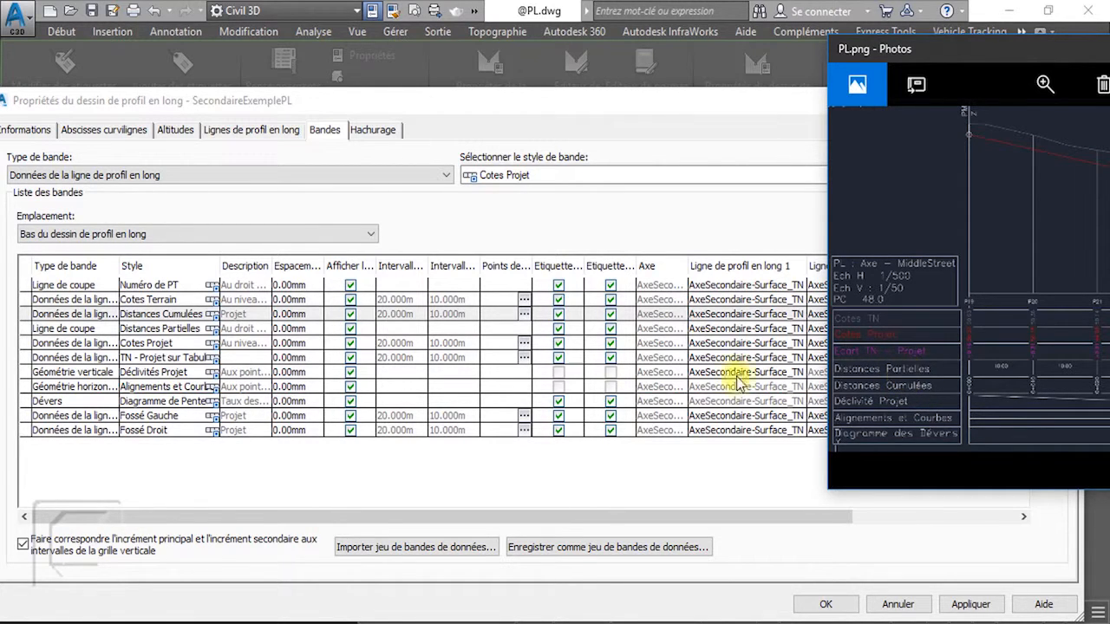
Reorder the bands so that Distances Partielles and Distances Cumulées follow TN - Projet sur Tabul, in that order.
{"action": "left_click", "coordinate": [102, 316]}
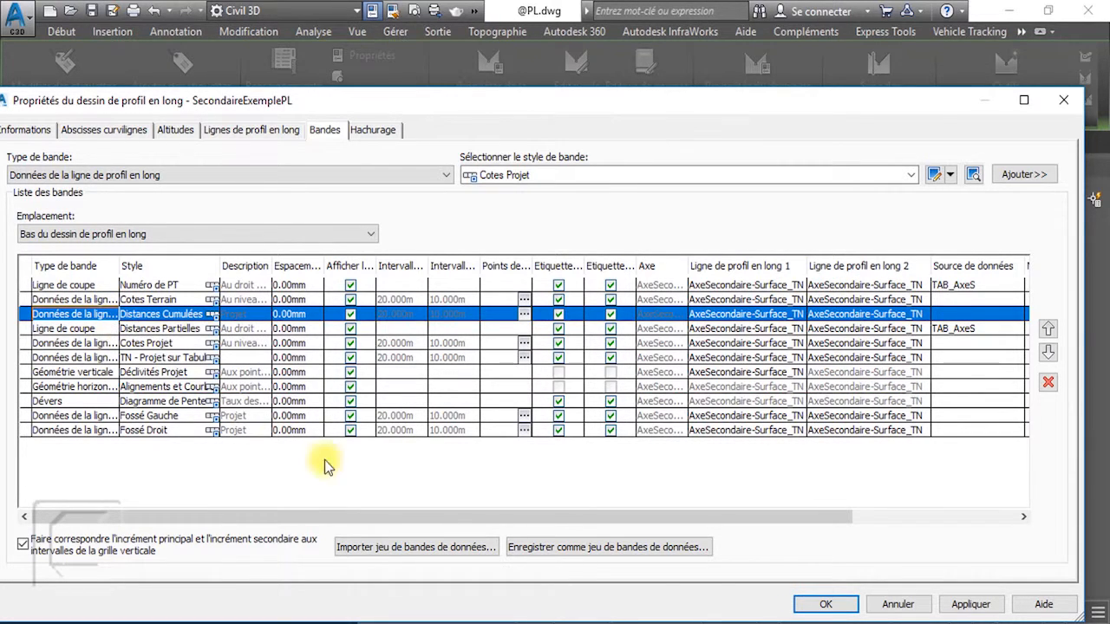
{"action": "left_click", "coordinate": [1045, 355]}
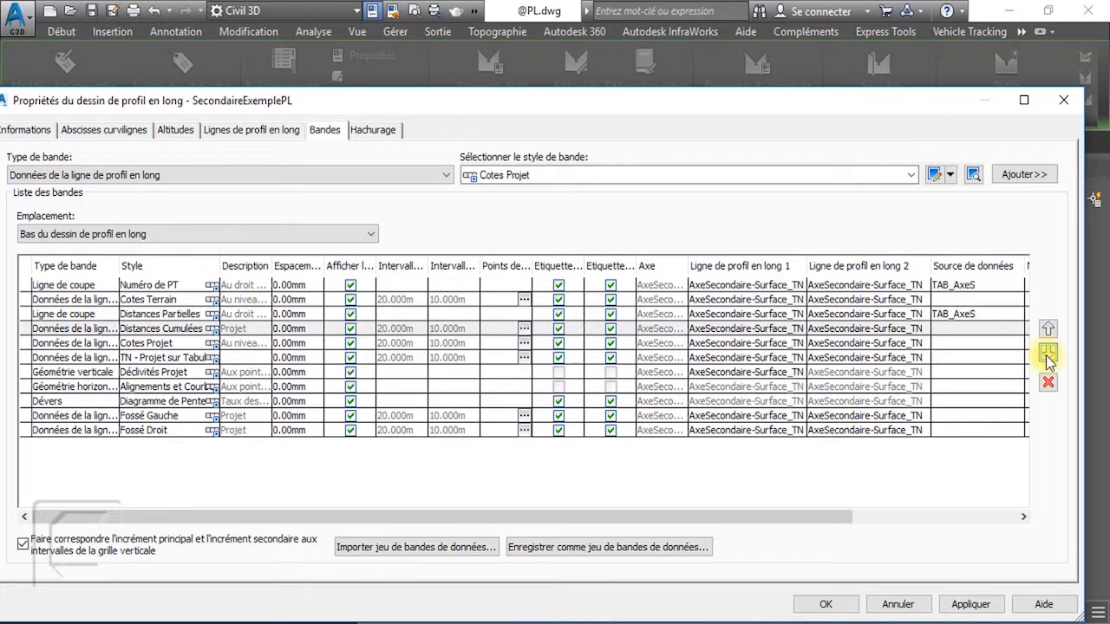
{"action": "left_click", "coordinate": [1046, 355]}
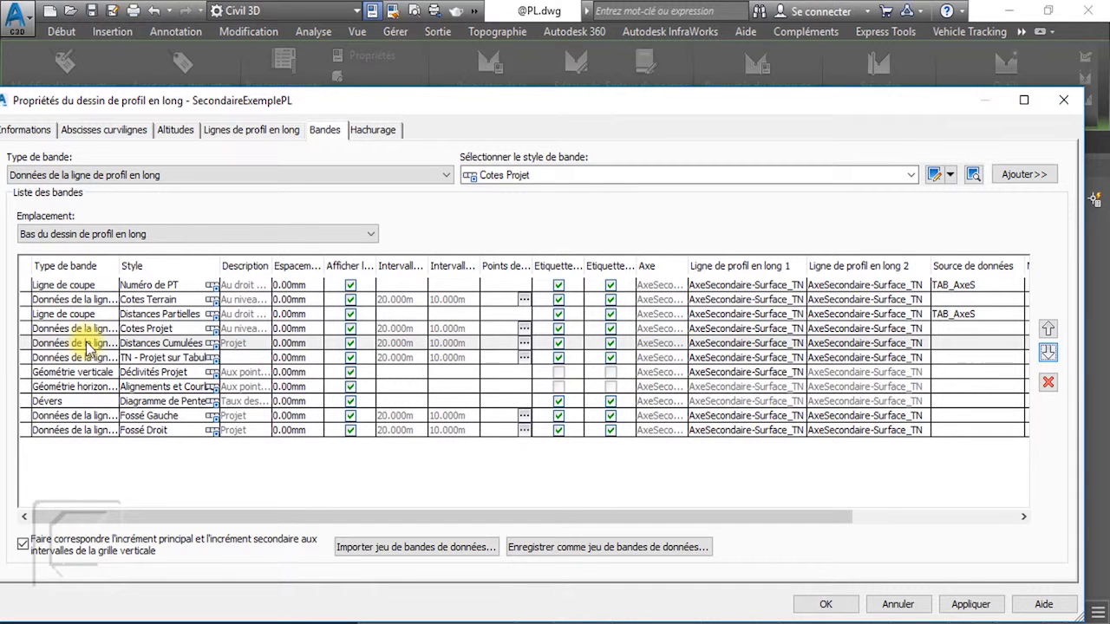
{"action": "left_click", "coordinate": [128, 316]}
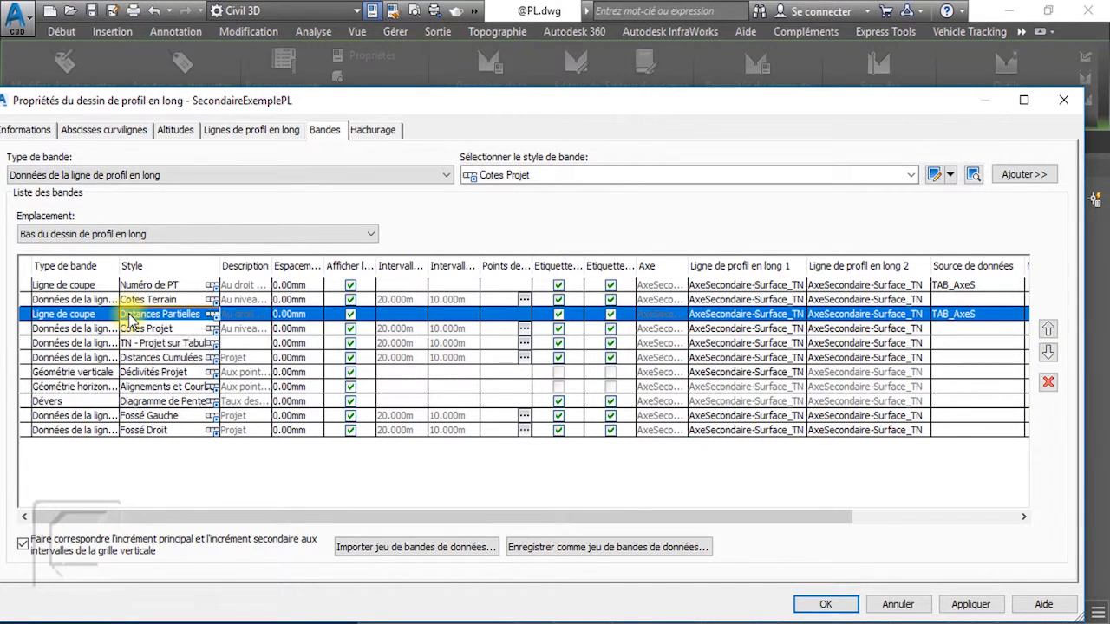
{"action": "left_click", "coordinate": [1049, 353]}
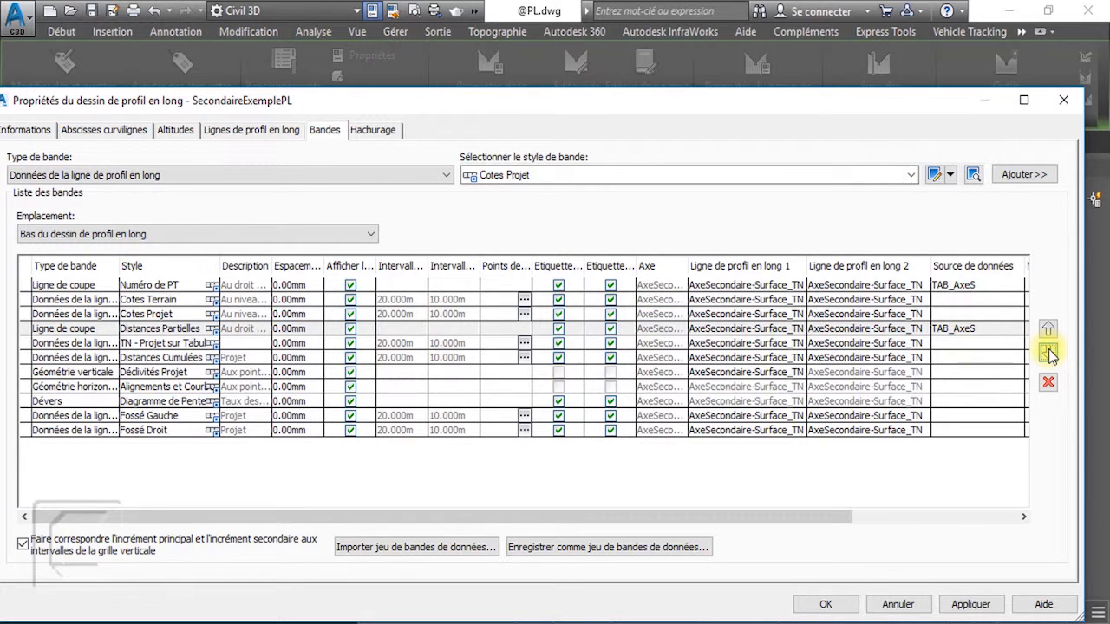
{"action": "left_click", "coordinate": [1049, 353]}
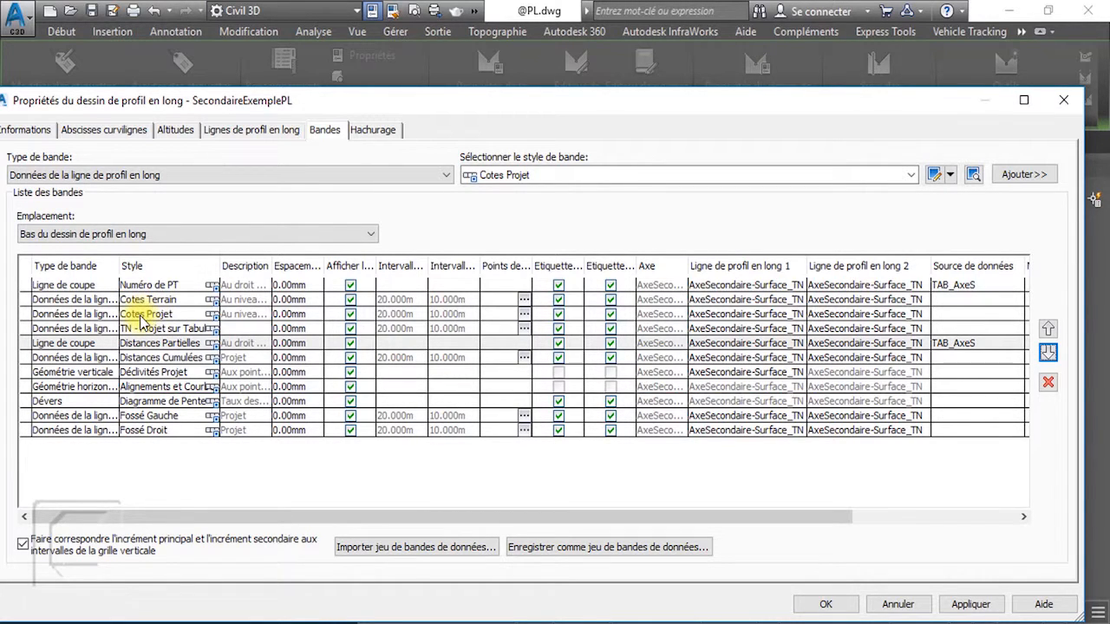
Review the available styles for the TN - Projet sur Tabul band and accept the same style.
{"action": "left_click", "coordinate": [216, 329]}
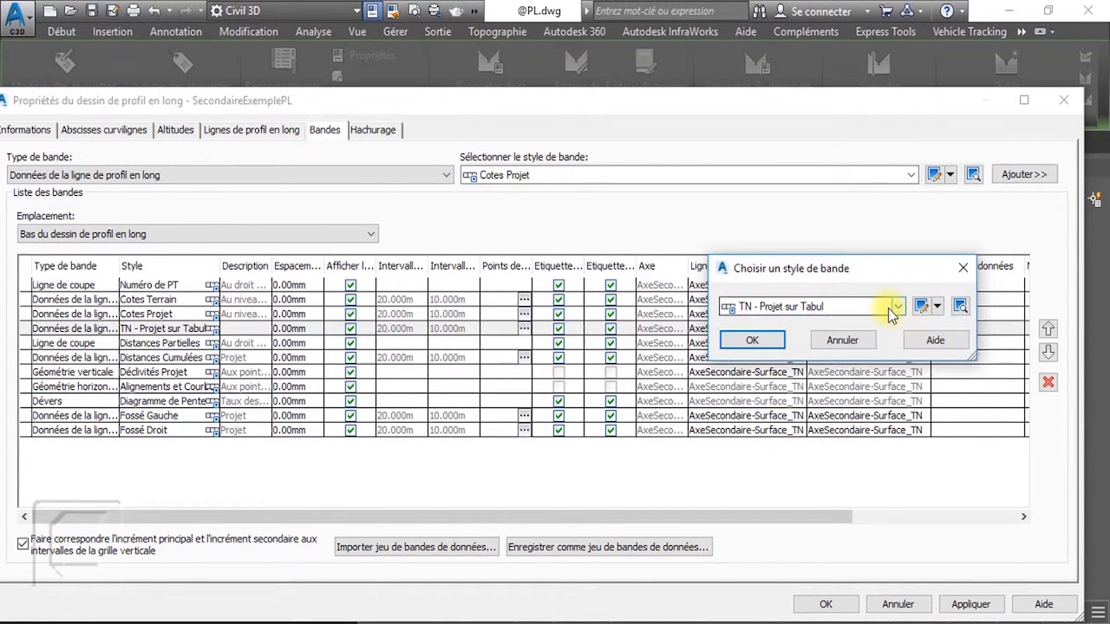
{"action": "left_click", "coordinate": [888, 307]}
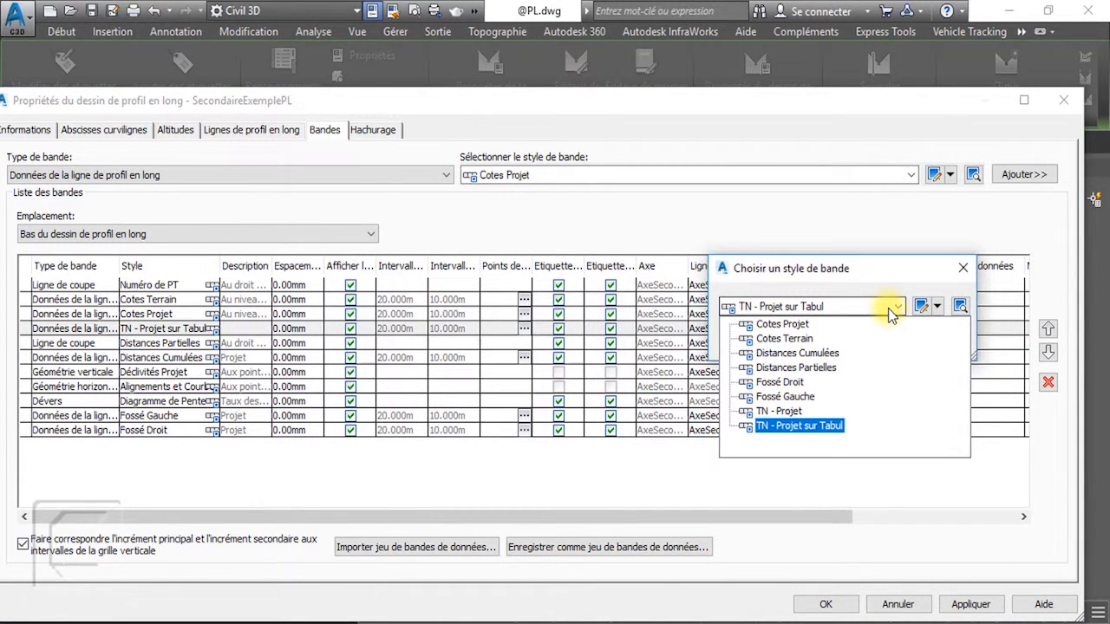
{"action": "left_click", "coordinate": [841, 268]}
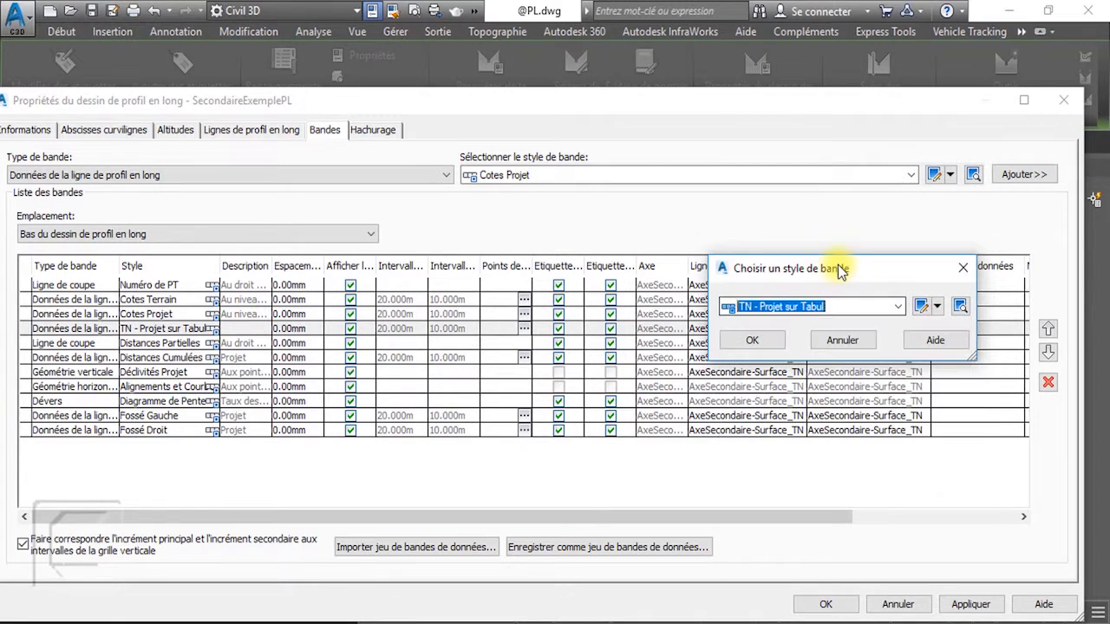
{"action": "left_click", "coordinate": [752, 341]}
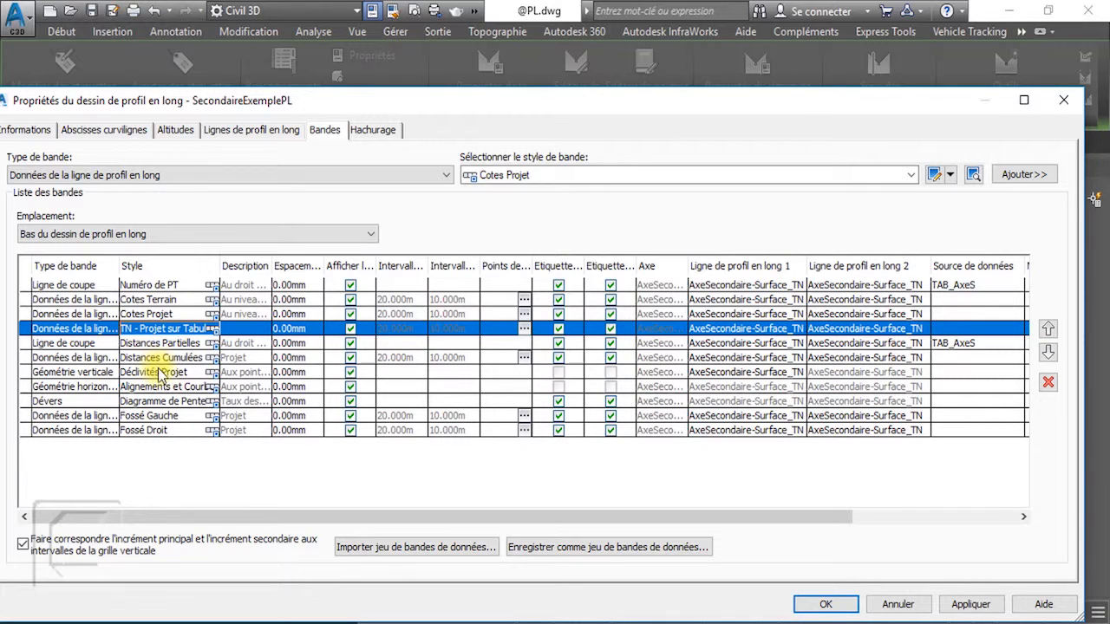
Check the remaining bands against PL.png and remove the Fossé Gauche and Fossé Droit bands from the list.
{"action": "left_click", "coordinate": [1108, 282]}
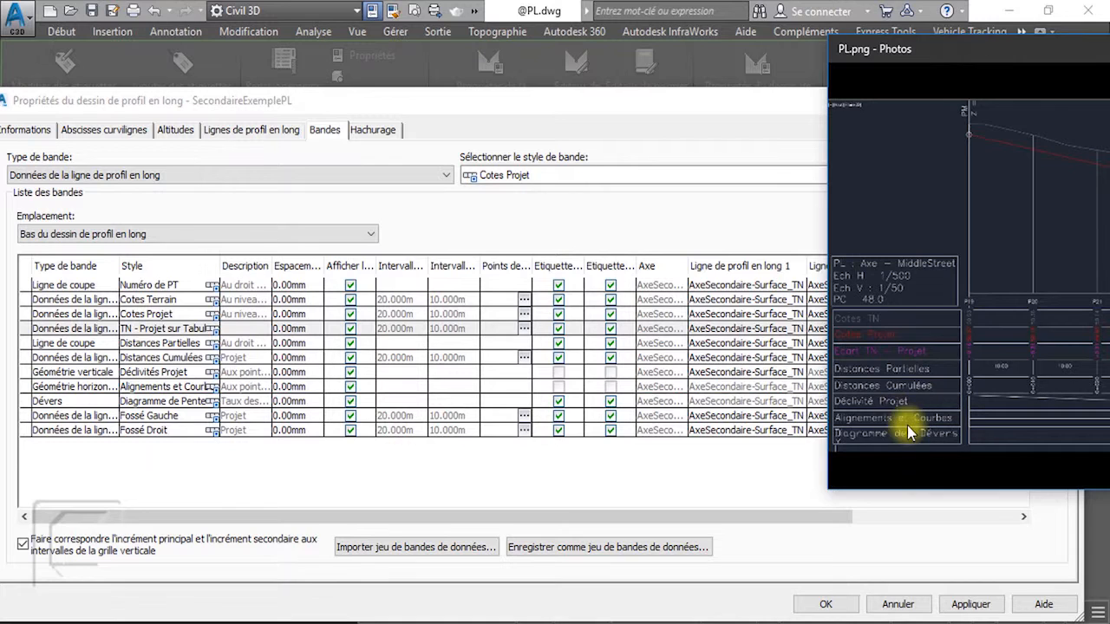
{"action": "left_click_drag", "start_coordinate": [938, 52], "coordinate": [1108, 53]}
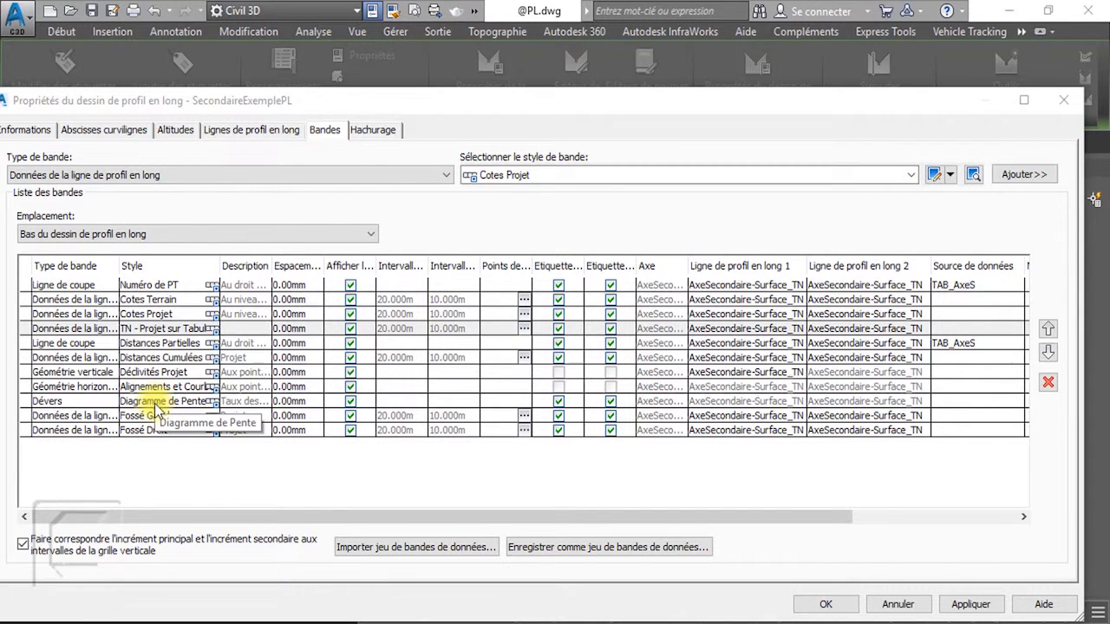
{"action": "left_click", "coordinate": [88, 417]}
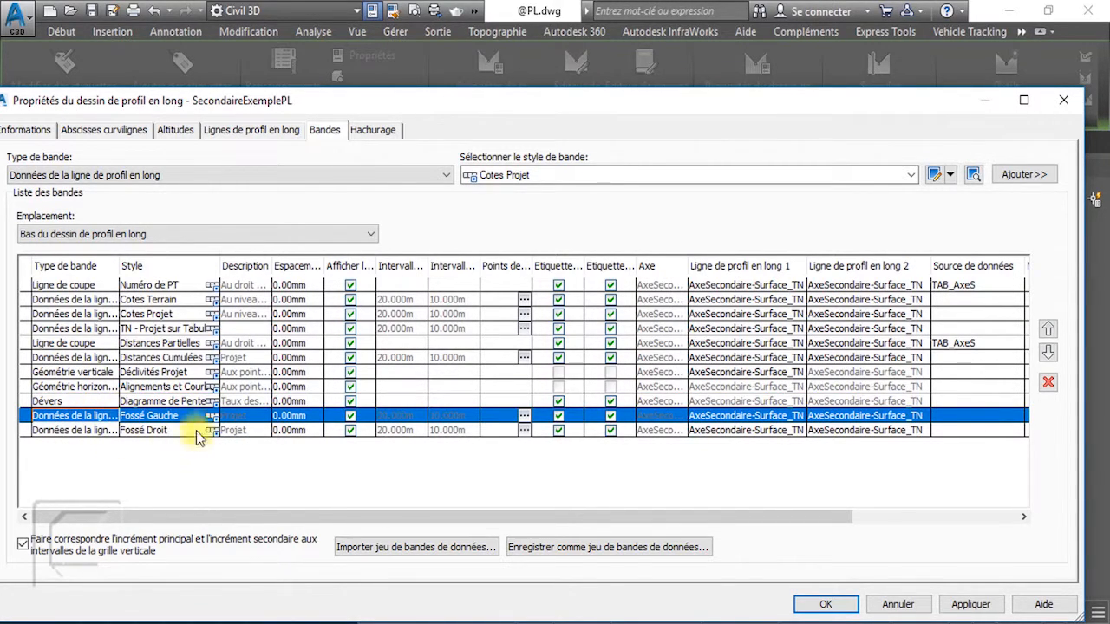
{"action": "left_click", "coordinate": [76, 428]}
{"action": "left_click", "coordinate": [85, 417]}
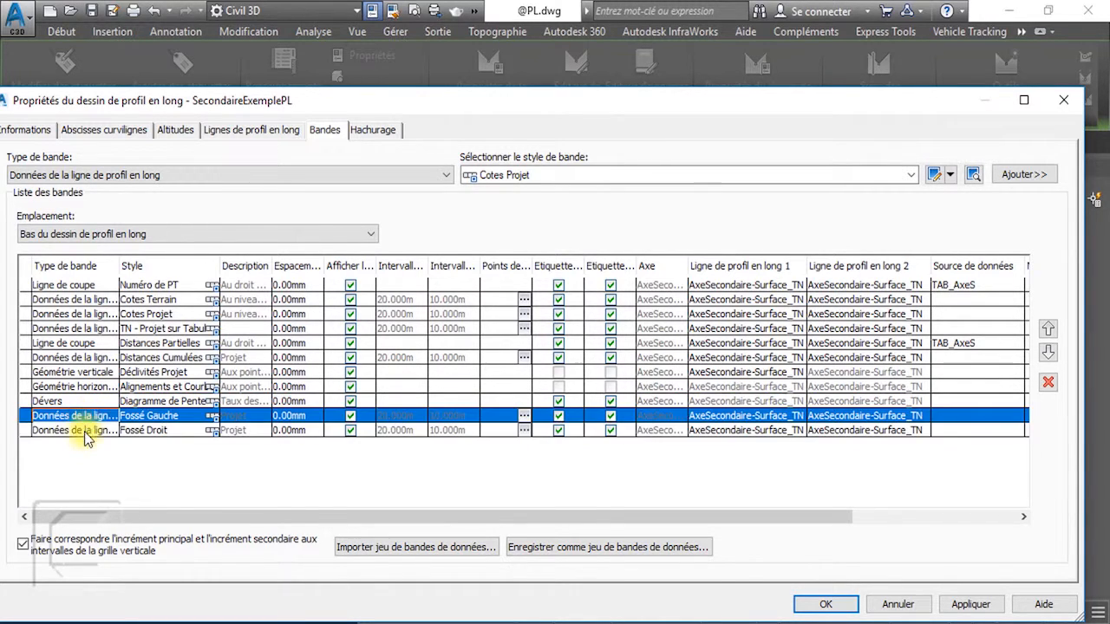
{"action": "left_click", "coordinate": [87, 429]}
{"action": "left_click", "coordinate": [85, 420]}
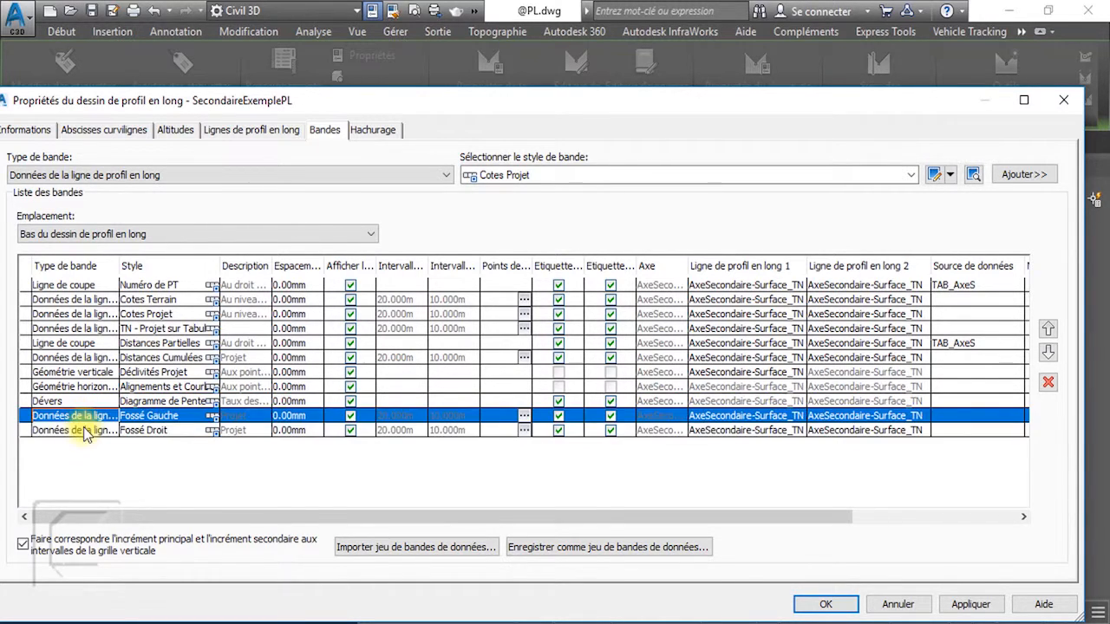
{"action": "left_click", "coordinate": [1048, 383]}
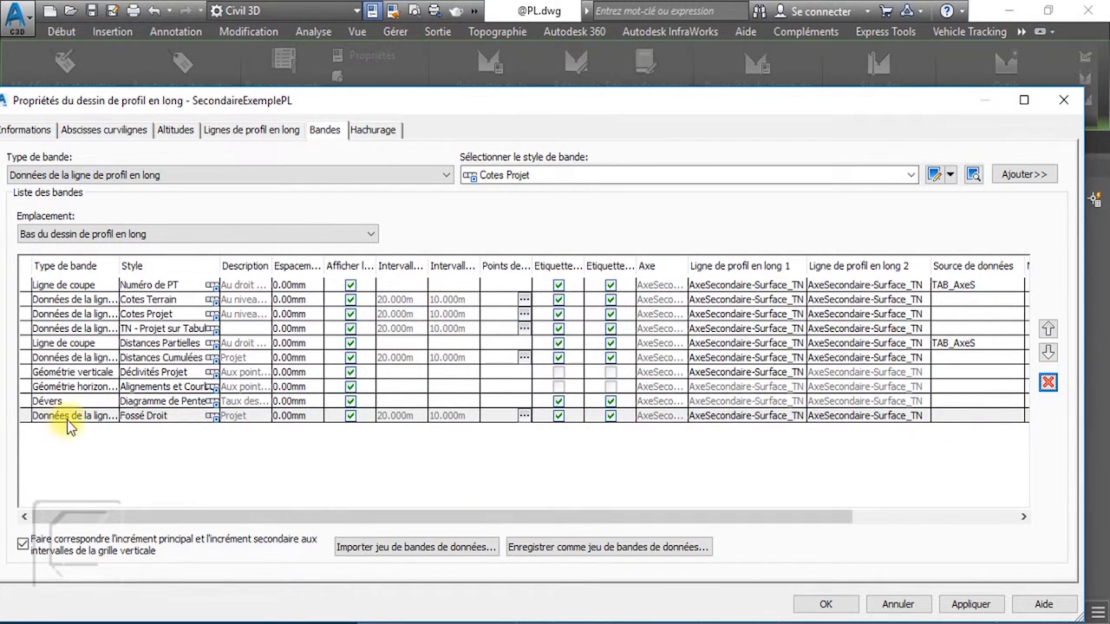
{"action": "left_click", "coordinate": [67, 417]}
{"action": "left_click", "coordinate": [1048, 382]}
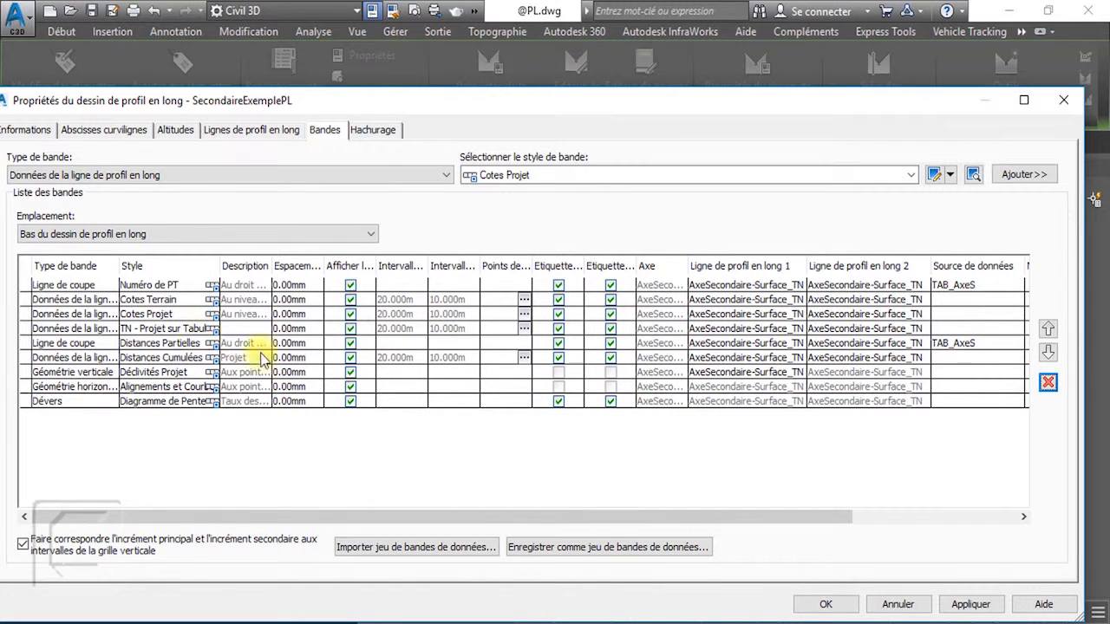
Set both the first and second profiles of the Cotes Projet band to LPL Axe Secondaire.
{"action": "left_click", "coordinate": [149, 300]}
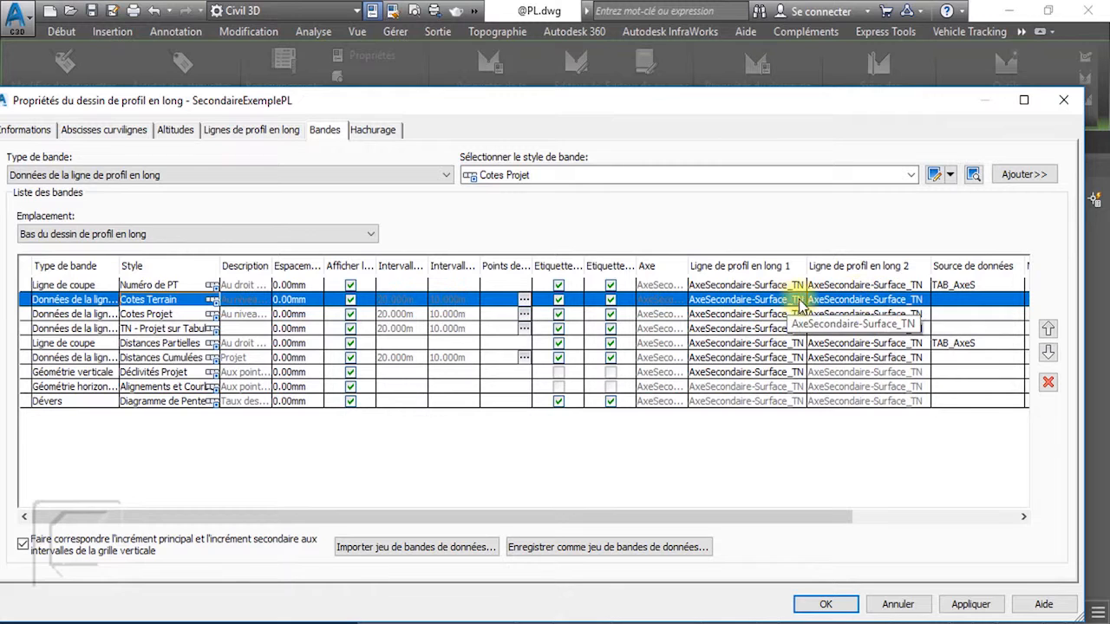
{"action": "left_click", "coordinate": [155, 315]}
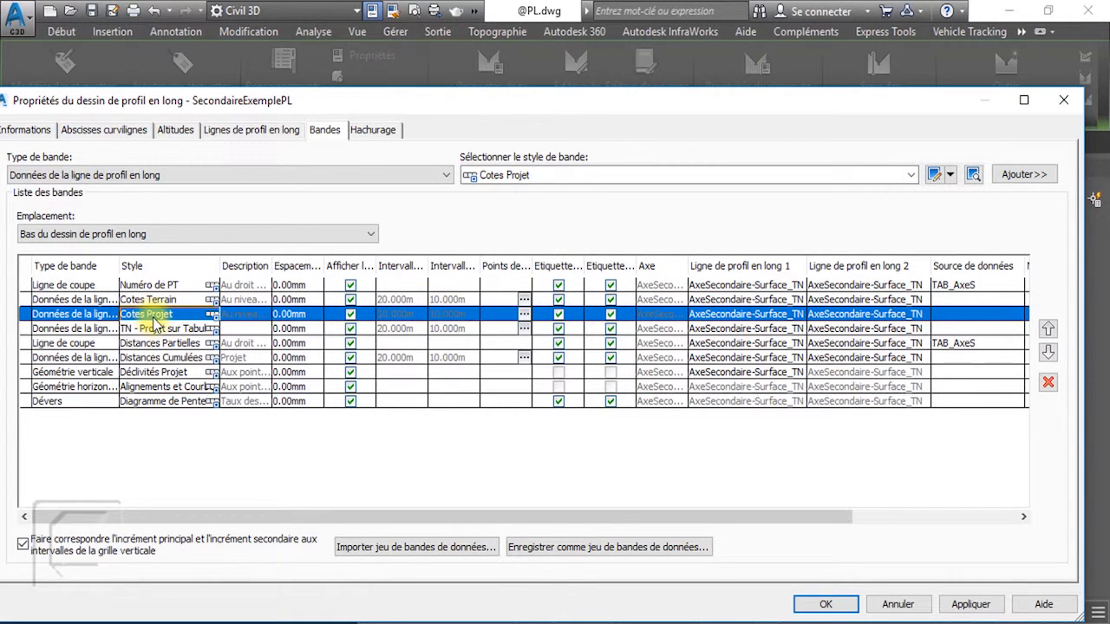
{"action": "left_click", "coordinate": [771, 317]}
{"action": "left_click", "coordinate": [774, 317]}
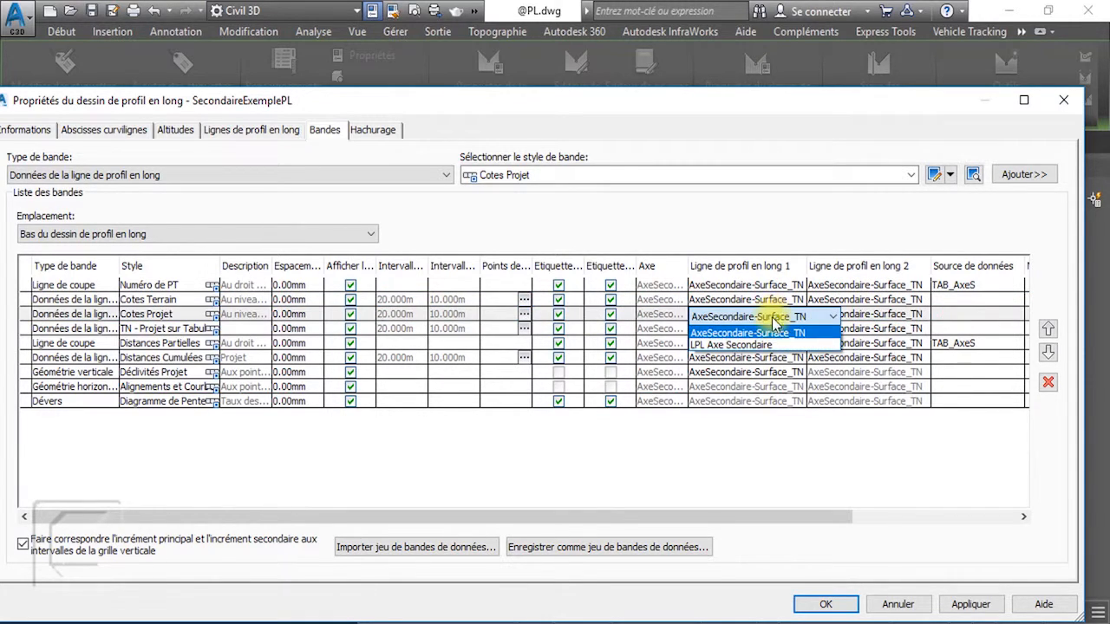
{"action": "left_click", "coordinate": [733, 344]}
{"action": "left_click", "coordinate": [828, 316]}
{"action": "left_click", "coordinate": [828, 317]}
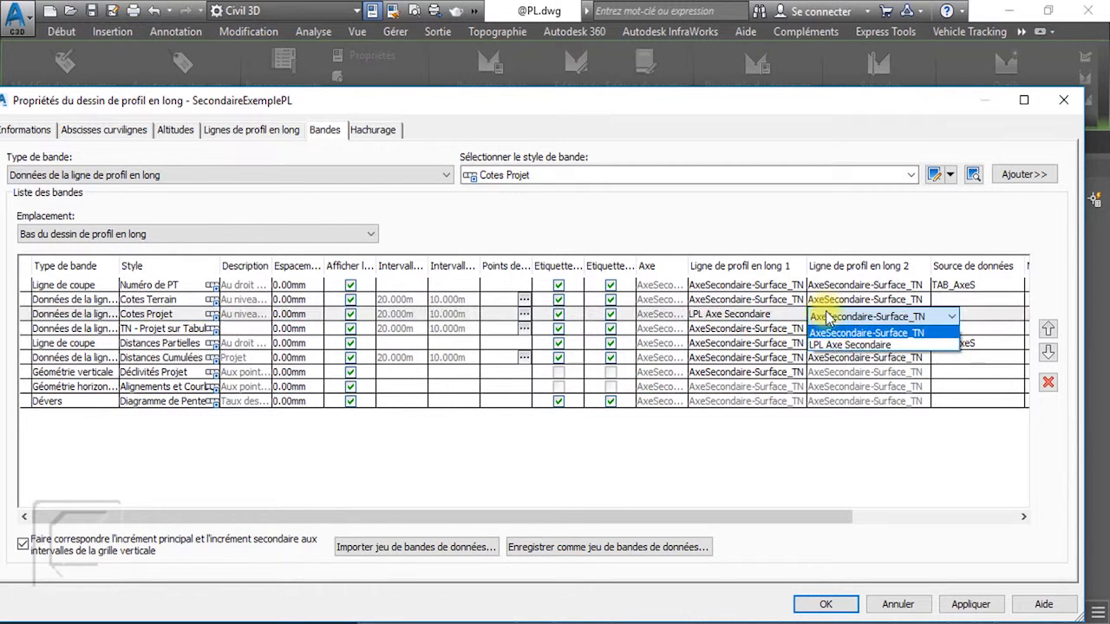
{"action": "left_click", "coordinate": [822, 345]}
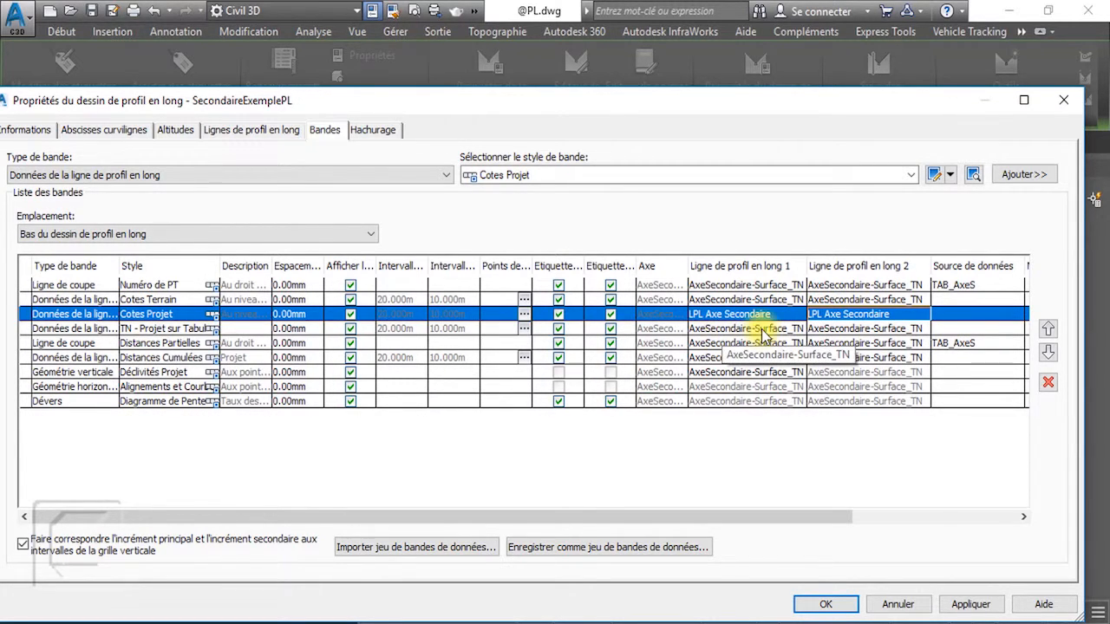
Set the second profile of the TN - Projet sur Tabul band to LPL Axe Secondaire.
{"action": "left_click", "coordinate": [834, 329]}
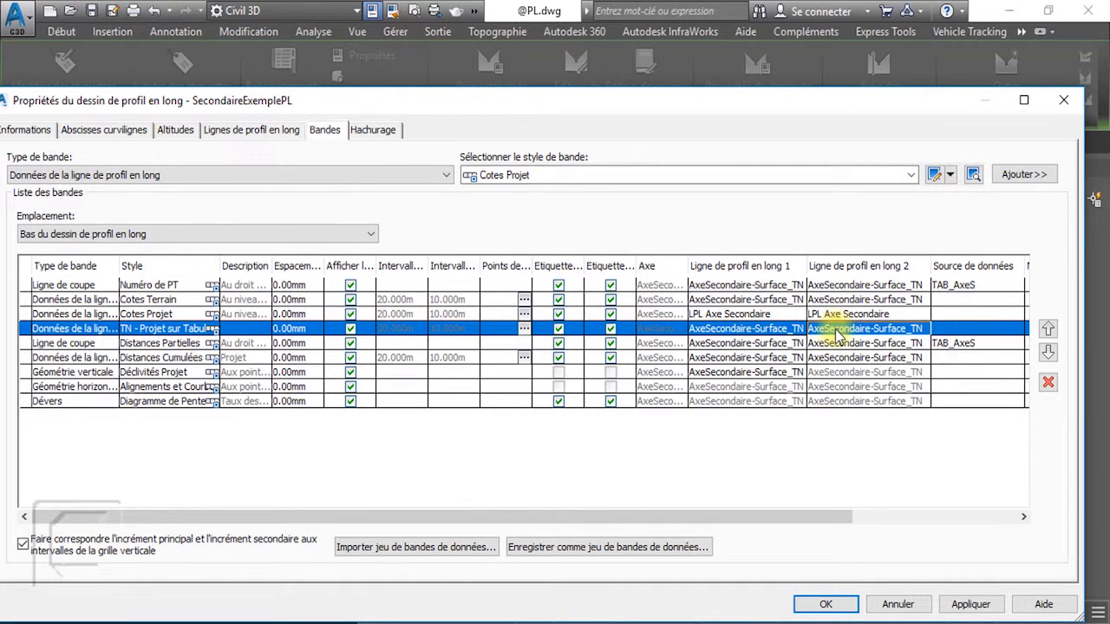
{"action": "left_click", "coordinate": [837, 331]}
{"action": "left_click", "coordinate": [845, 359]}
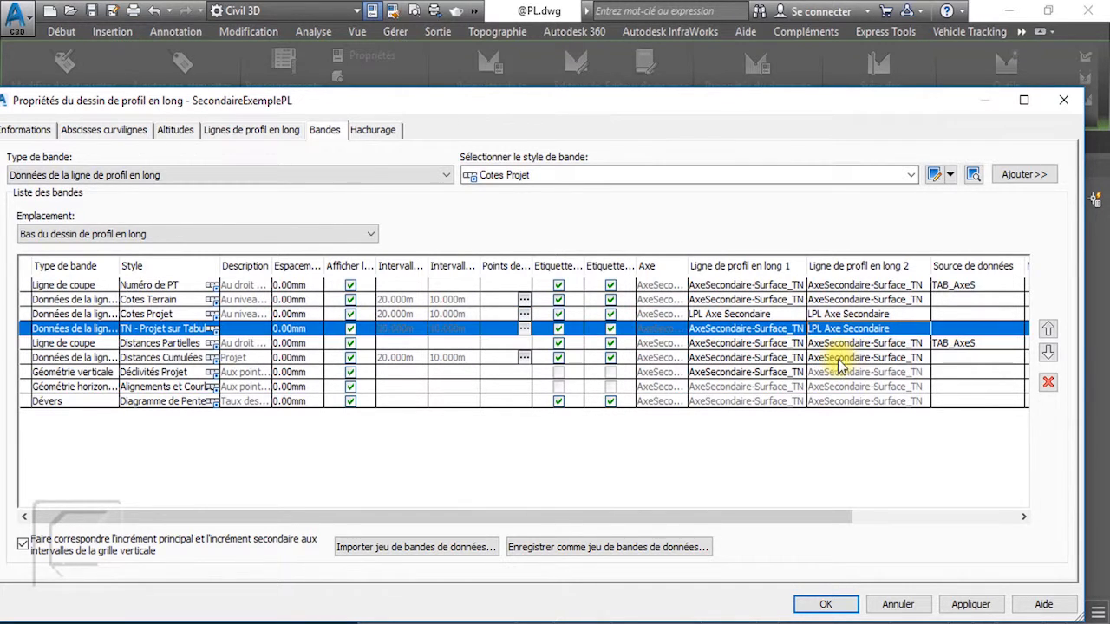
Set both the first and second profiles of the Distances Partielles band to LPL Axe Secondaire.
{"action": "left_click", "coordinate": [773, 345]}
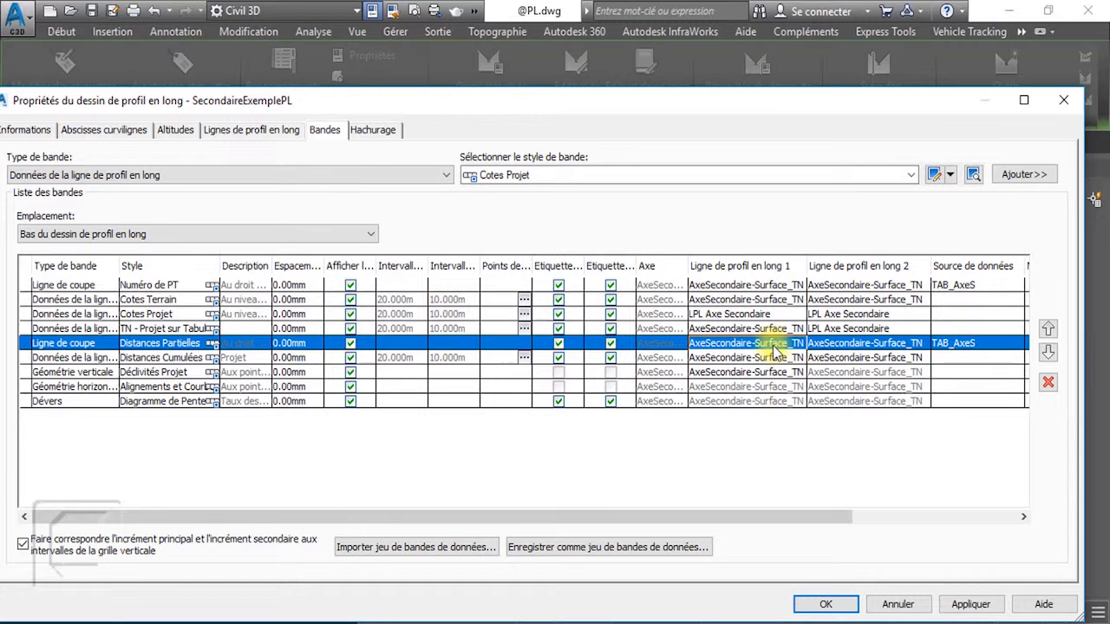
{"action": "left_click", "coordinate": [774, 345]}
{"action": "left_click", "coordinate": [770, 372]}
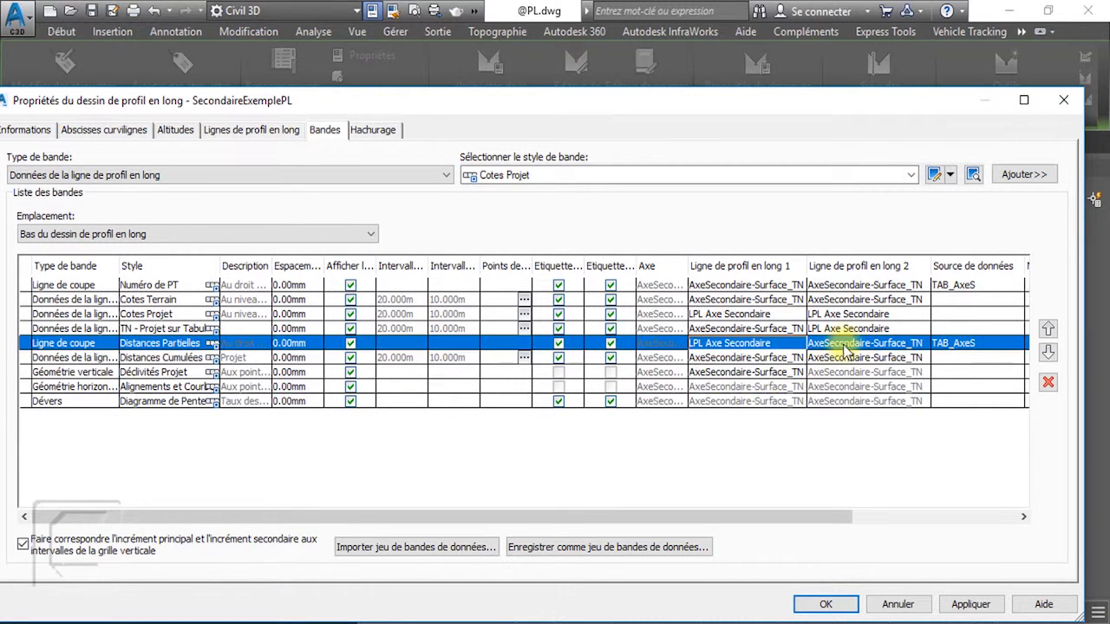
{"action": "left_click", "coordinate": [845, 351]}
{"action": "left_click", "coordinate": [858, 367]}
Set both the first and second profiles of the Distances Cumulées band to LPL Axe Secondaire.
{"action": "left_click", "coordinate": [798, 357]}
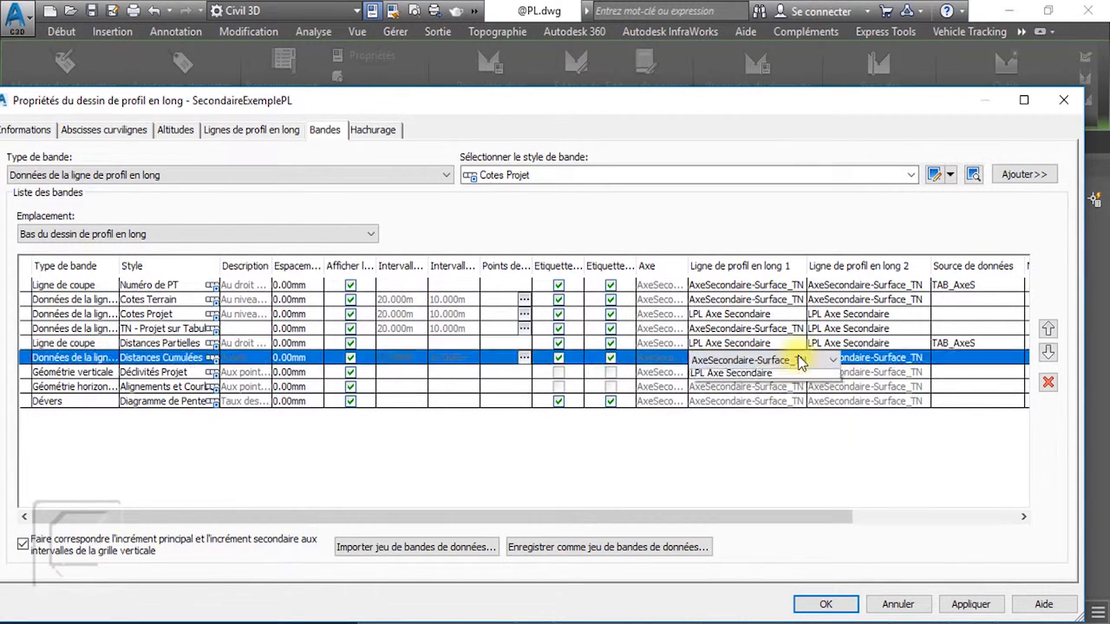
{"action": "left_click", "coordinate": [771, 373]}
{"action": "left_click", "coordinate": [845, 357]}
{"action": "left_click", "coordinate": [819, 384]}
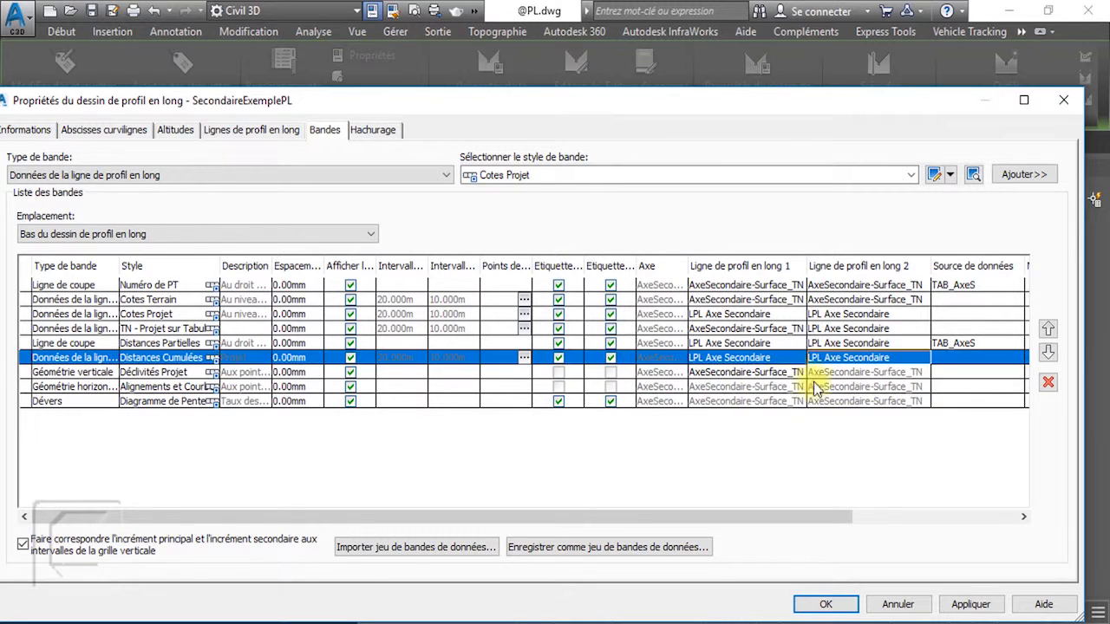
Set the first profile of the Déclivités Projet band to LPL Axe Secondaire and accept the profile view properties.
{"action": "left_click", "coordinate": [783, 372]}
{"action": "left_click", "coordinate": [785, 397]}
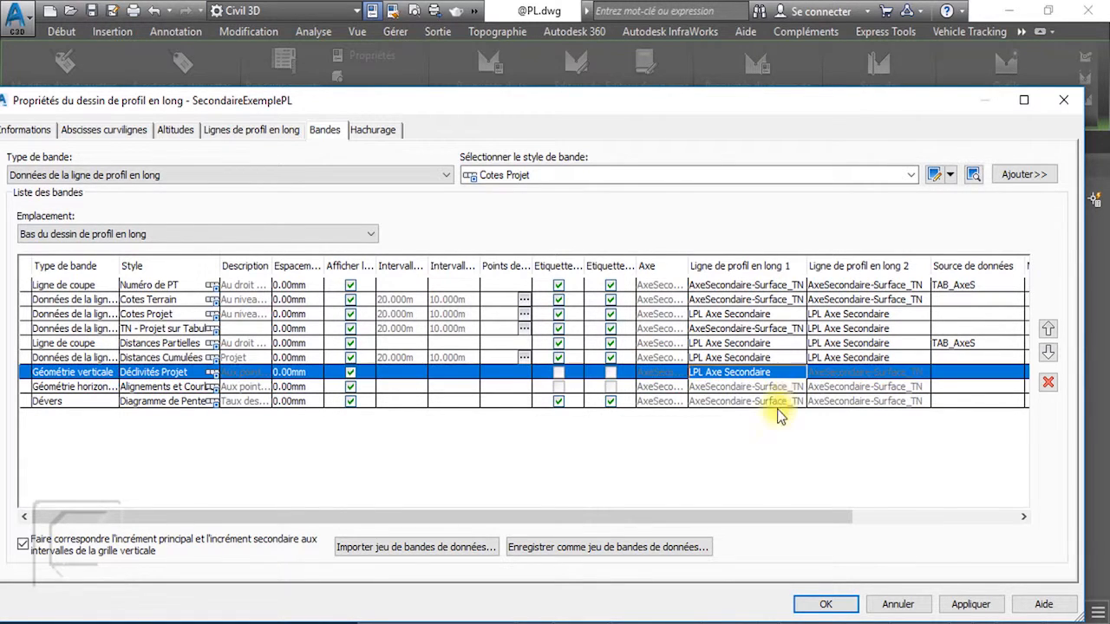
{"action": "left_click", "coordinate": [822, 604]}
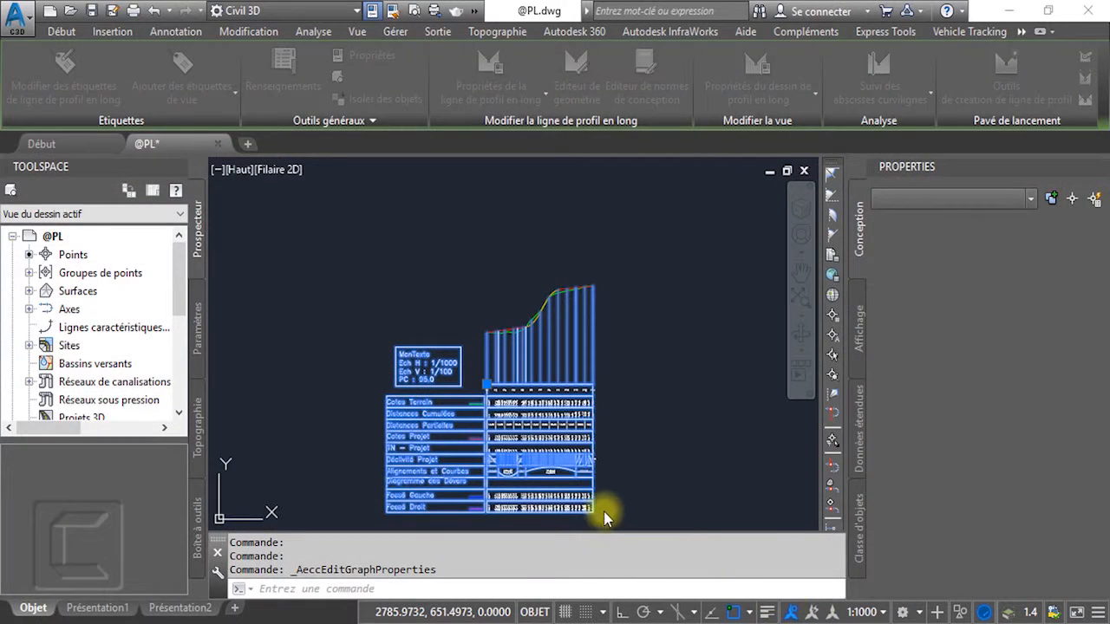
Examine the order and labels of the data bands beneath the SecondaireExemplePL profile view.
{"action": "scroll", "coordinate": [516, 466], "scroll_direction": "up", "scroll_amount": 3}
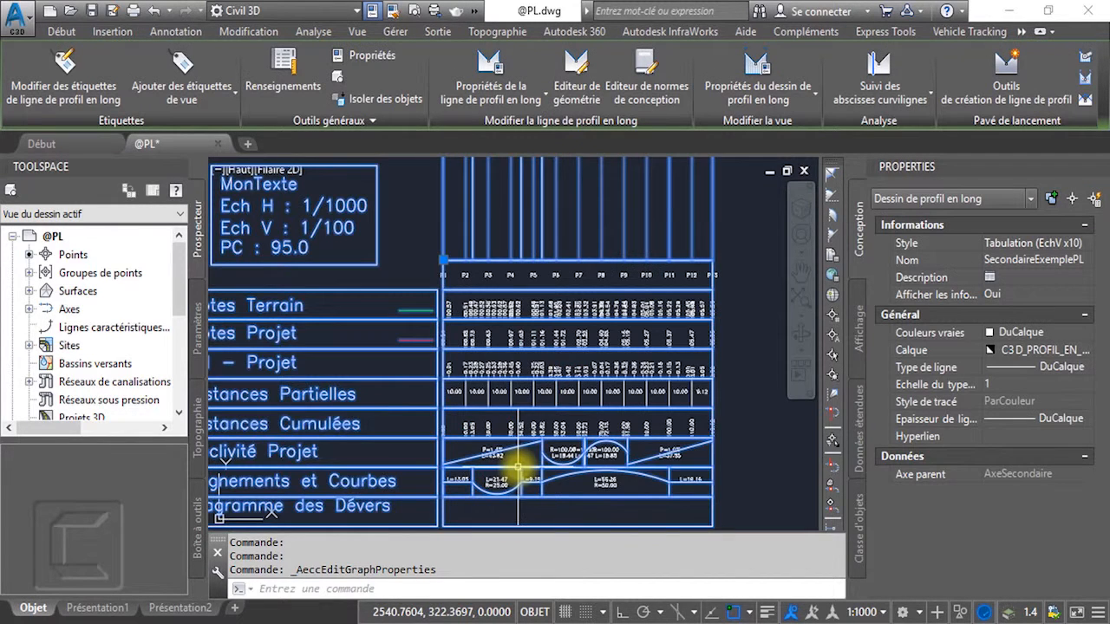
{"action": "middle_click_drag", "start_coordinate": [518, 466], "coordinate": [571, 455]}
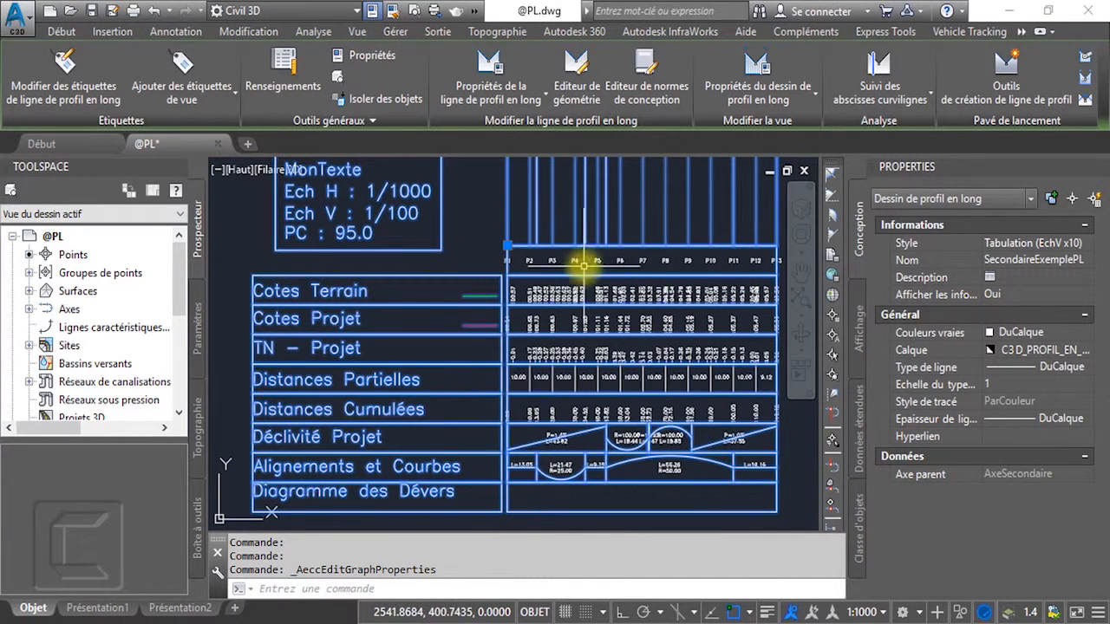
{"action": "scroll", "coordinate": [572, 286], "scroll_direction": "up", "scroll_amount": 5}
{"action": "scroll", "coordinate": [565, 303], "scroll_direction": "down", "scroll_amount": 9}
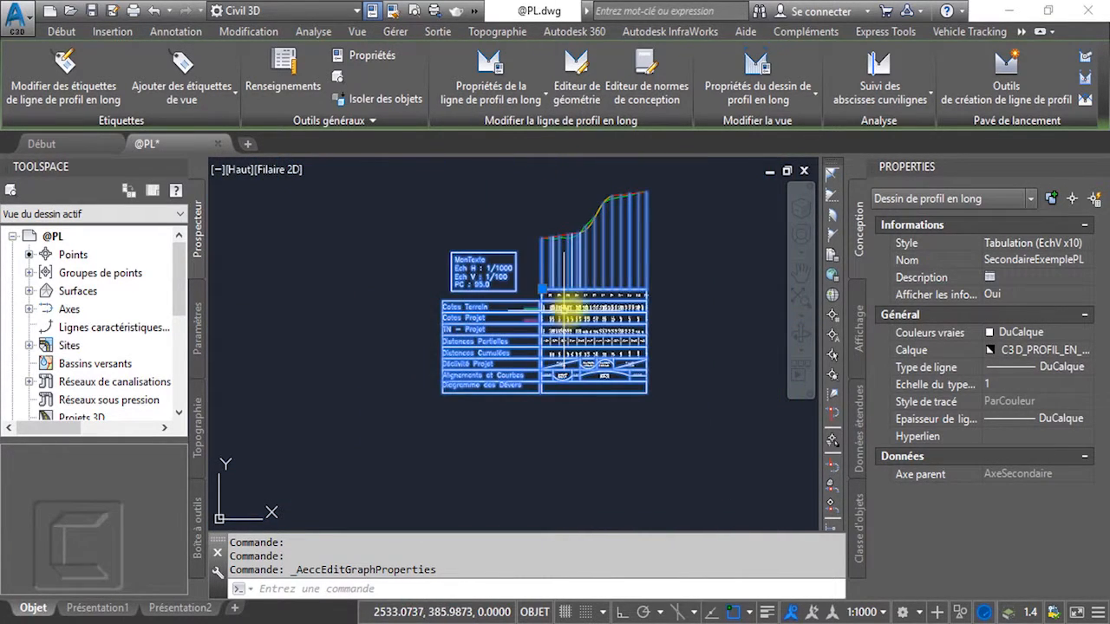
{"action": "scroll", "coordinate": [567, 283], "scroll_direction": "up", "scroll_amount": 5}
{"action": "scroll", "coordinate": [572, 281], "scroll_direction": "down", "scroll_amount": 2}
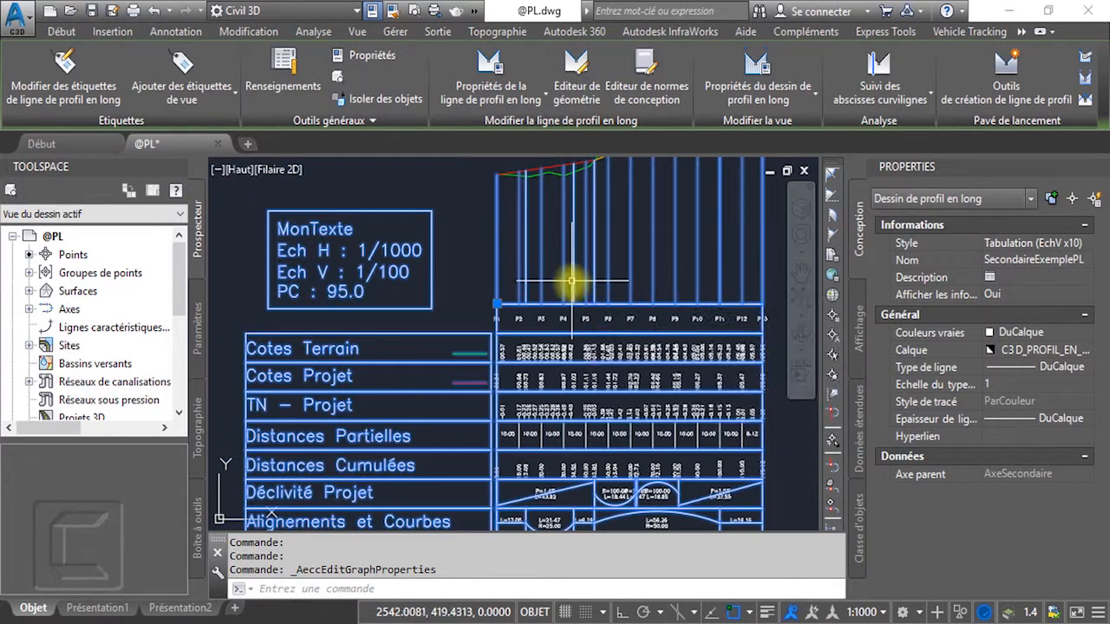
{"action": "scroll", "coordinate": [560, 376], "scroll_direction": "up", "scroll_amount": 4}
{"action": "middle_click_drag", "start_coordinate": [560, 377], "coordinate": [584, 319]}
{"action": "scroll", "coordinate": [588, 323], "scroll_direction": "down", "scroll_amount": 5}
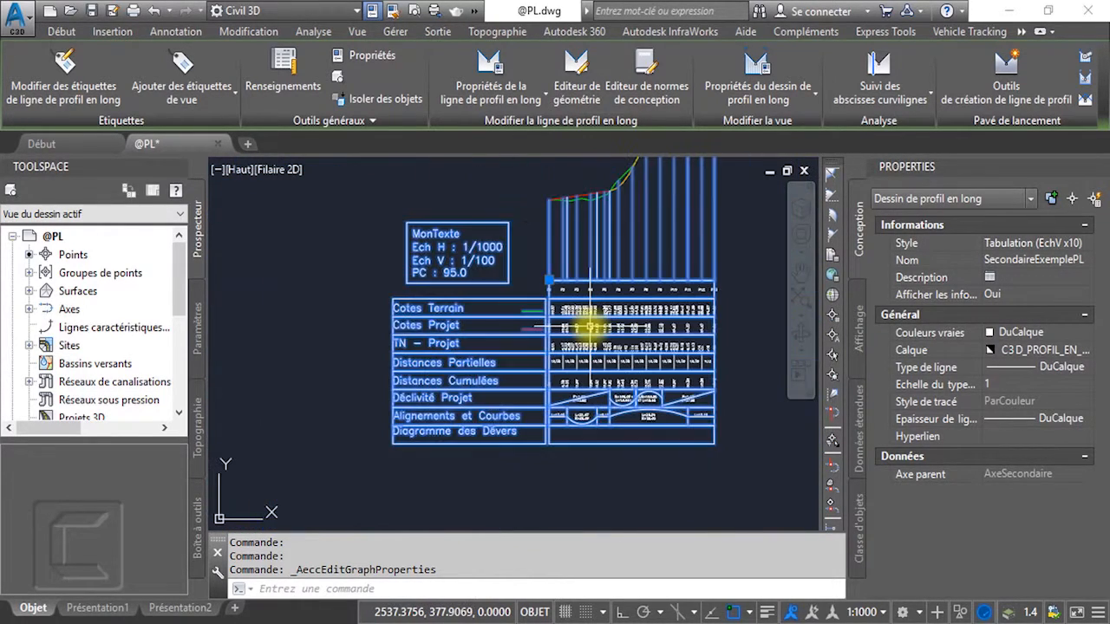
Compare the SecondaireExemplePL profile view's bands with those of the other profile views in the drawing.
{"action": "scroll", "coordinate": [590, 327], "scroll_direction": "down", "scroll_amount": 4}
{"action": "middle_click_drag", "start_coordinate": [466, 322], "coordinate": [557, 248]}
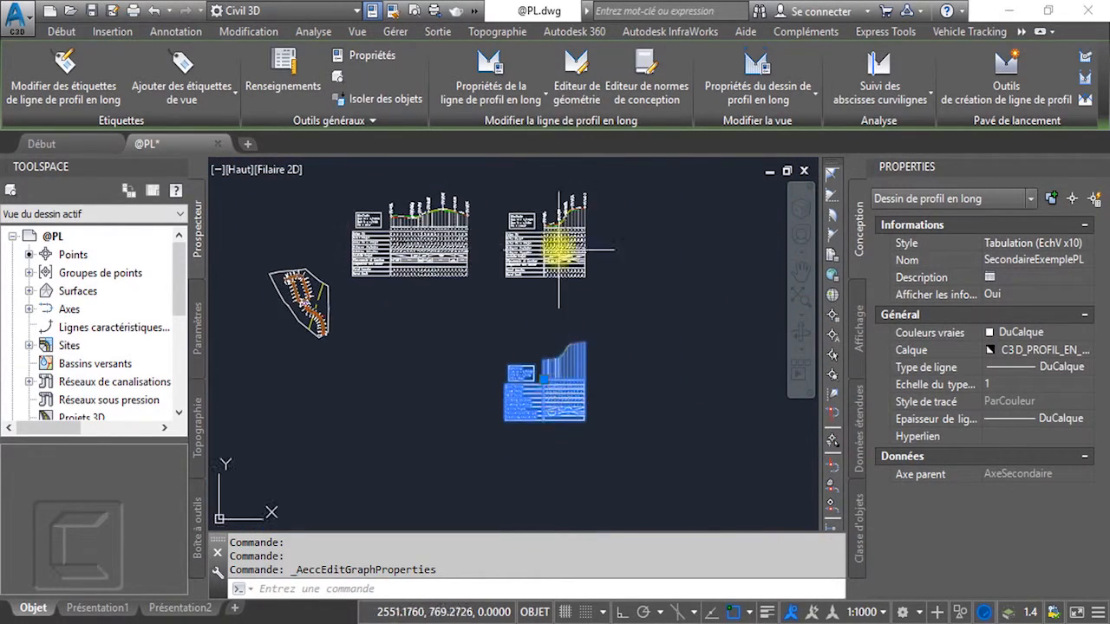
{"action": "scroll", "coordinate": [557, 248], "scroll_direction": "up", "scroll_amount": 4}
{"action": "scroll", "coordinate": [557, 238], "scroll_direction": "up", "scroll_amount": 4}
{"action": "scroll", "coordinate": [535, 252], "scroll_direction": "down", "scroll_amount": 9}
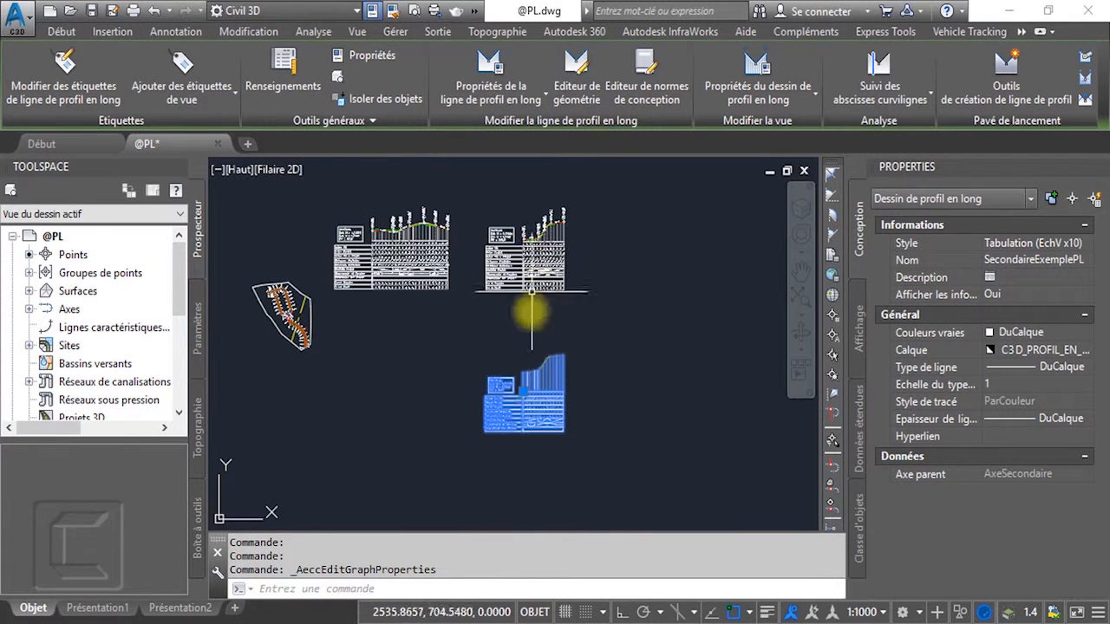
{"action": "scroll", "coordinate": [527, 412], "scroll_direction": "up", "scroll_amount": 2}
{"action": "scroll", "coordinate": [527, 412], "scroll_direction": "up", "scroll_amount": 2}
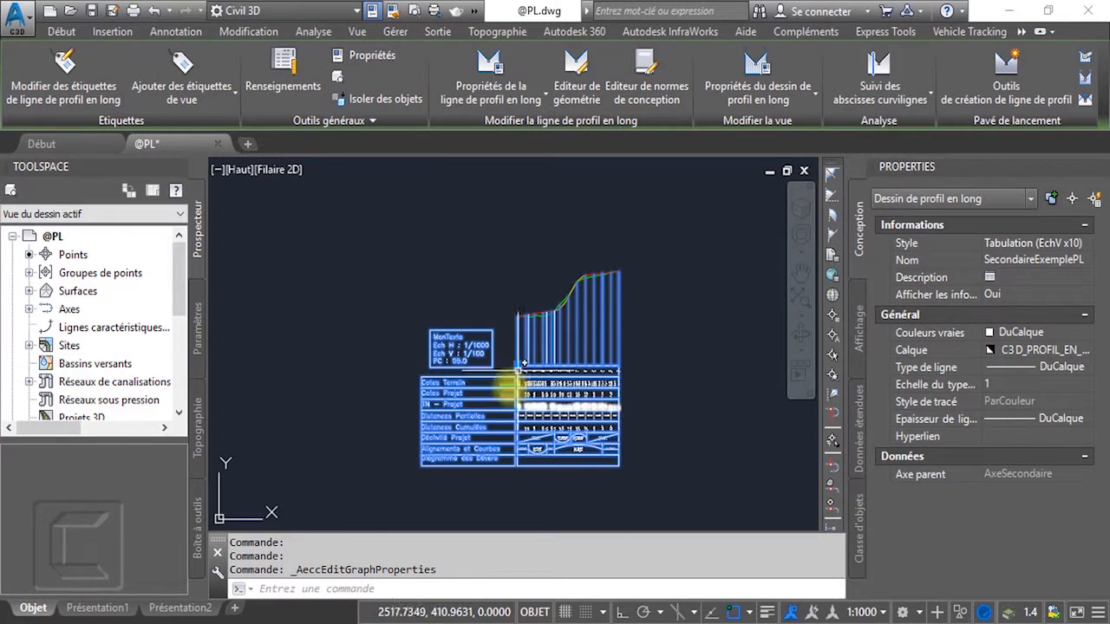
{"action": "scroll", "coordinate": [537, 473], "scroll_direction": "up", "scroll_amount": 4}
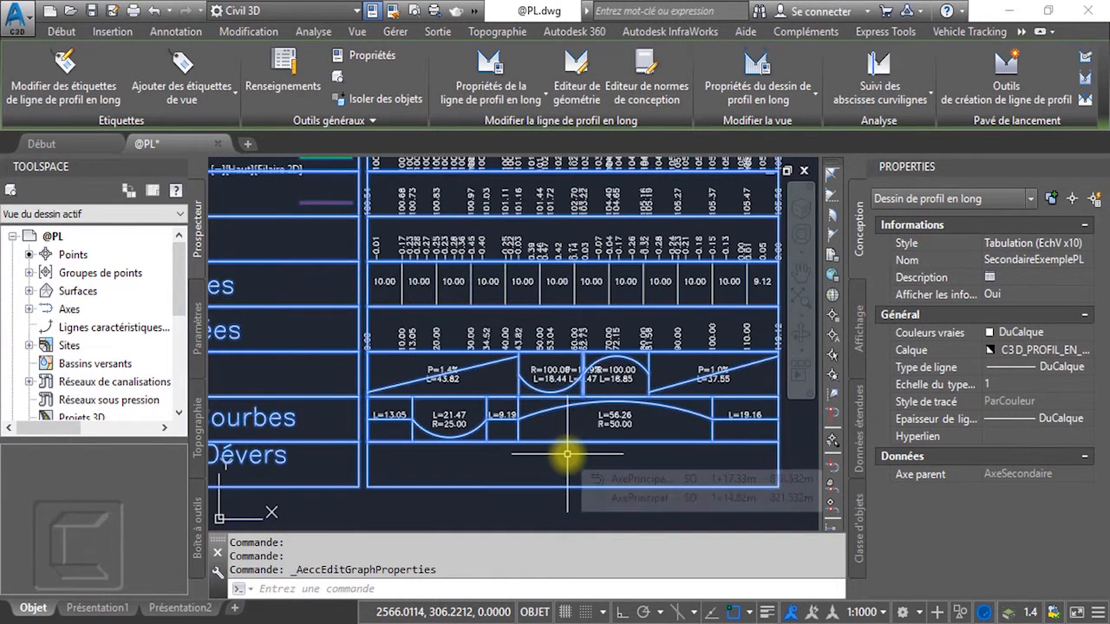
Delete the SecondaireExemplePL profile view from the drawing.
{"action": "scroll", "coordinate": [567, 452], "scroll_direction": "down", "scroll_amount": 7}
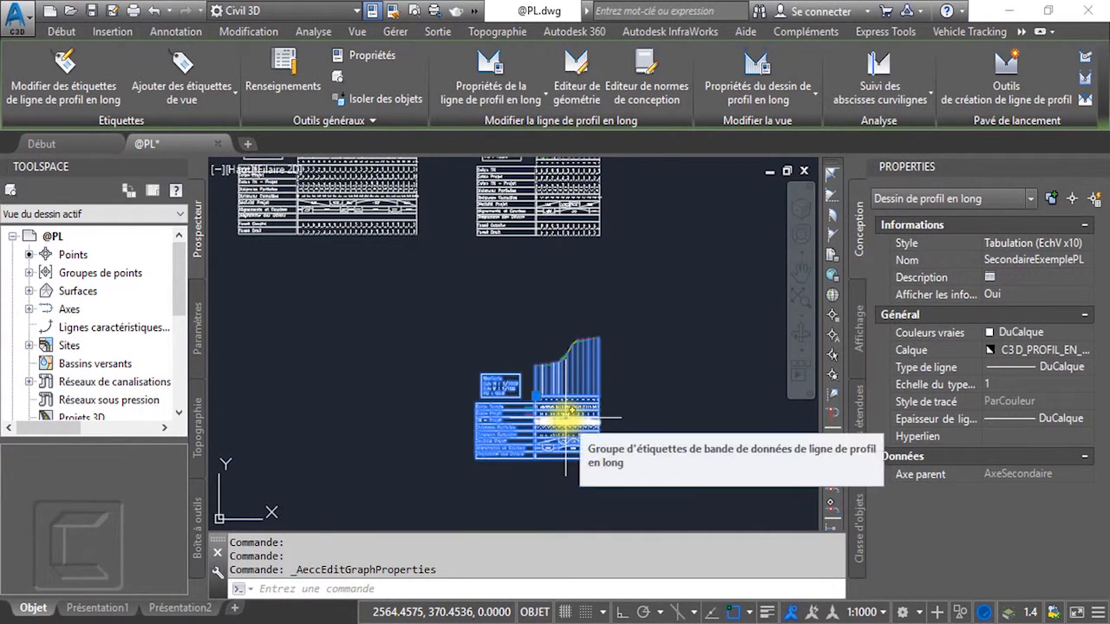
{"action": "key", "text": "Delete"}
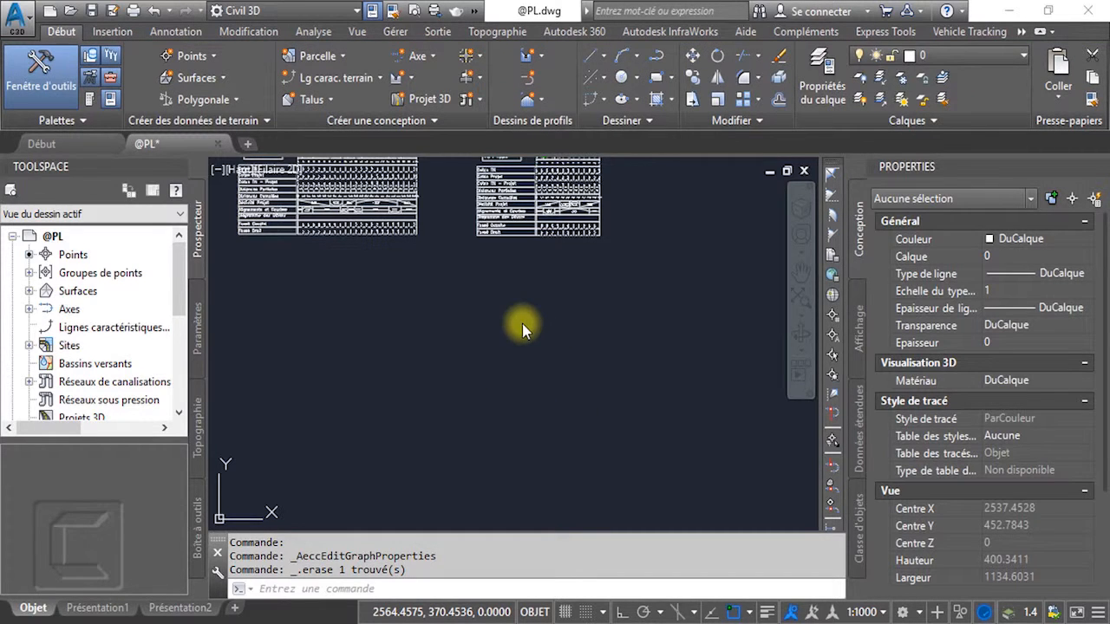
Remove the Fossé Droit and Fossé Gauche bands from the AxeSecondaire - PL - (1) profile view and check its bands against PL.png.
{"action": "scroll", "coordinate": [575, 459], "scroll_direction": "up", "scroll_amount": 5}
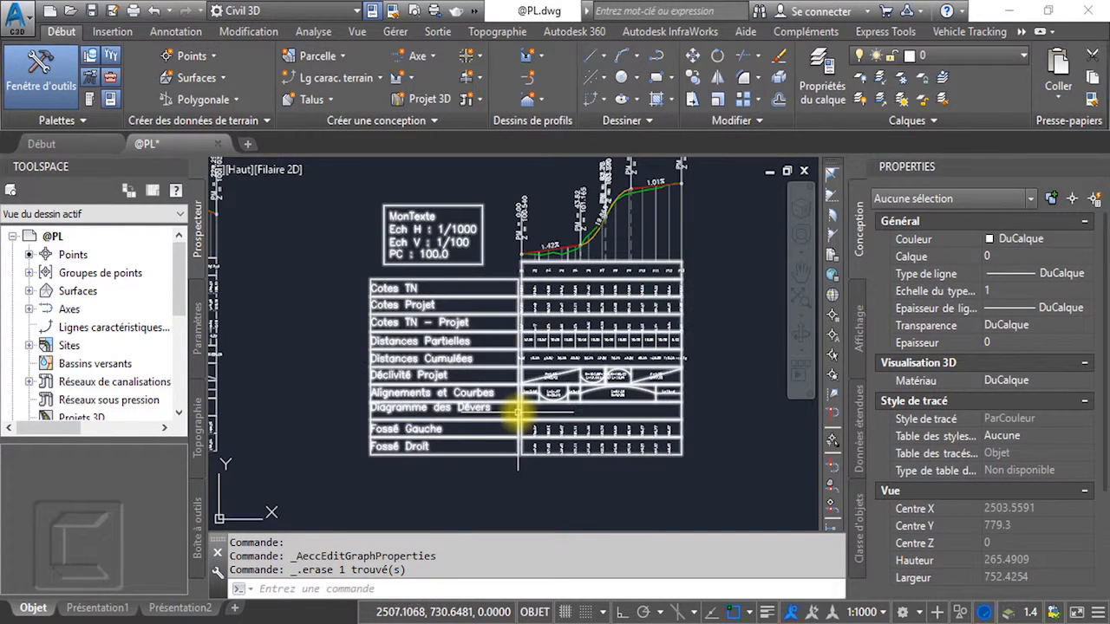
{"action": "left_click", "coordinate": [518, 413]}
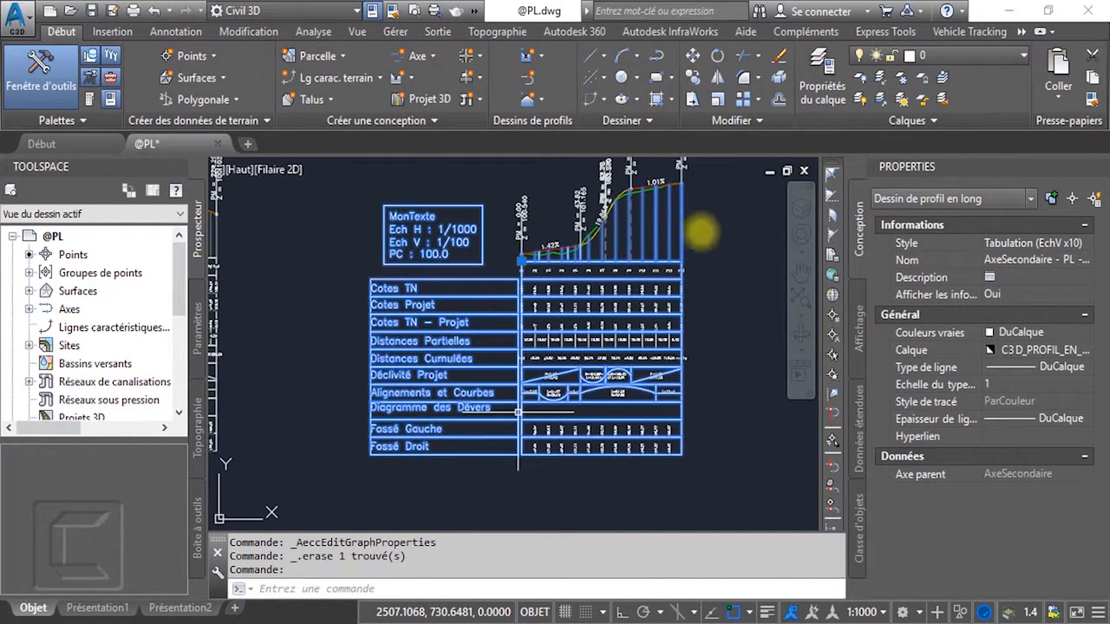
{"action": "left_click", "coordinate": [755, 67]}
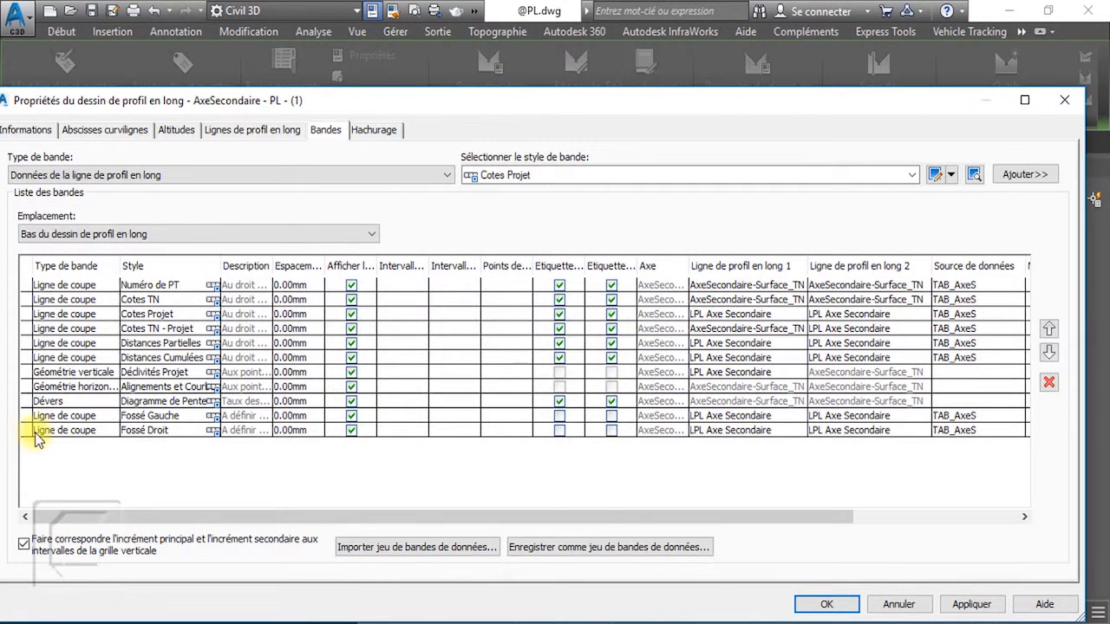
{"action": "left_click", "coordinate": [35, 431]}
{"action": "left_click", "coordinate": [1049, 382]}
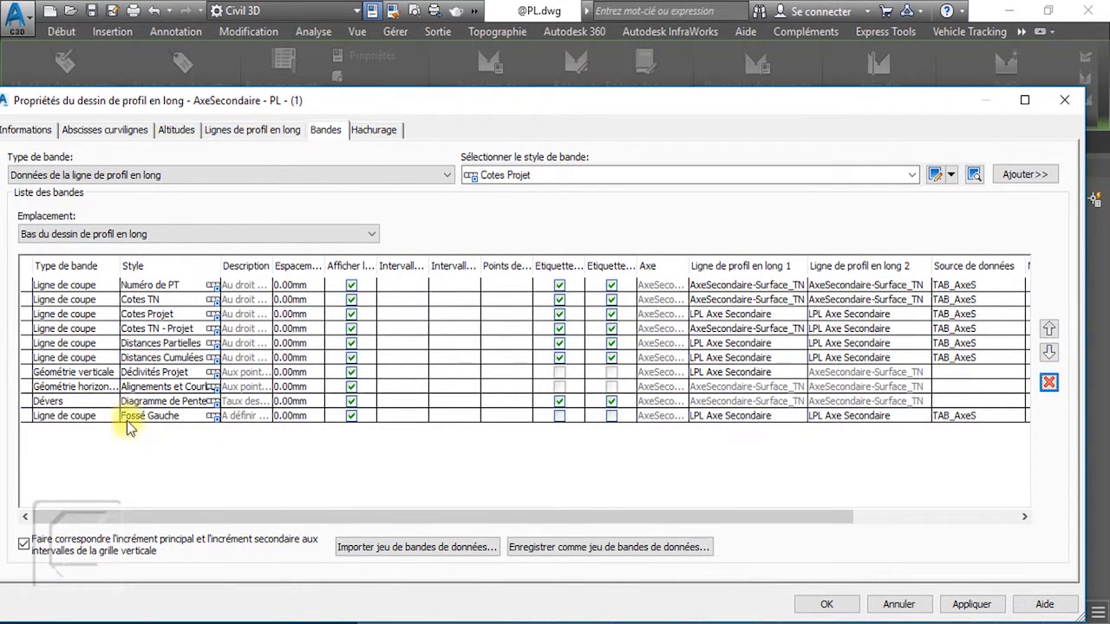
{"action": "left_click", "coordinate": [127, 421]}
{"action": "left_click", "coordinate": [1049, 382]}
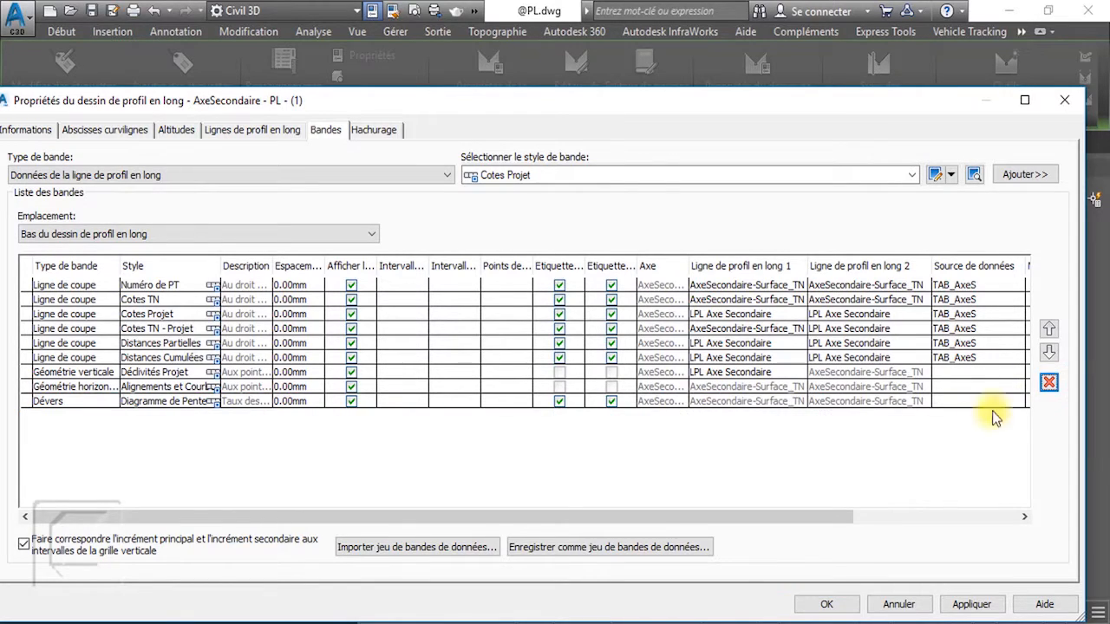
{"action": "left_click", "coordinate": [834, 602]}
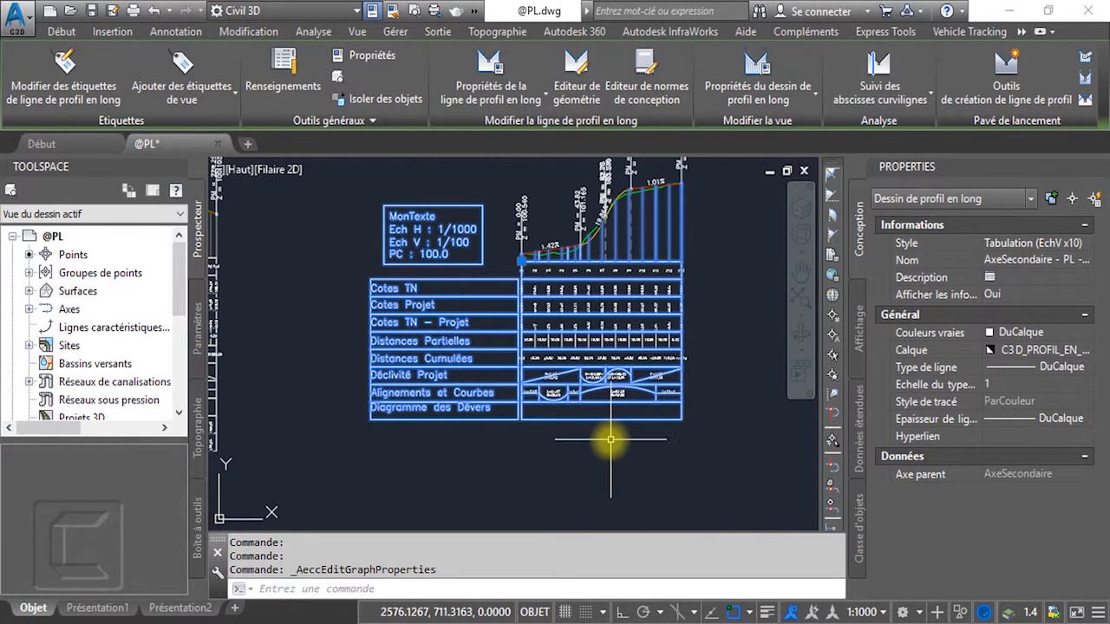
{"action": "middle_click_drag", "start_coordinate": [628, 451], "coordinate": [619, 483]}
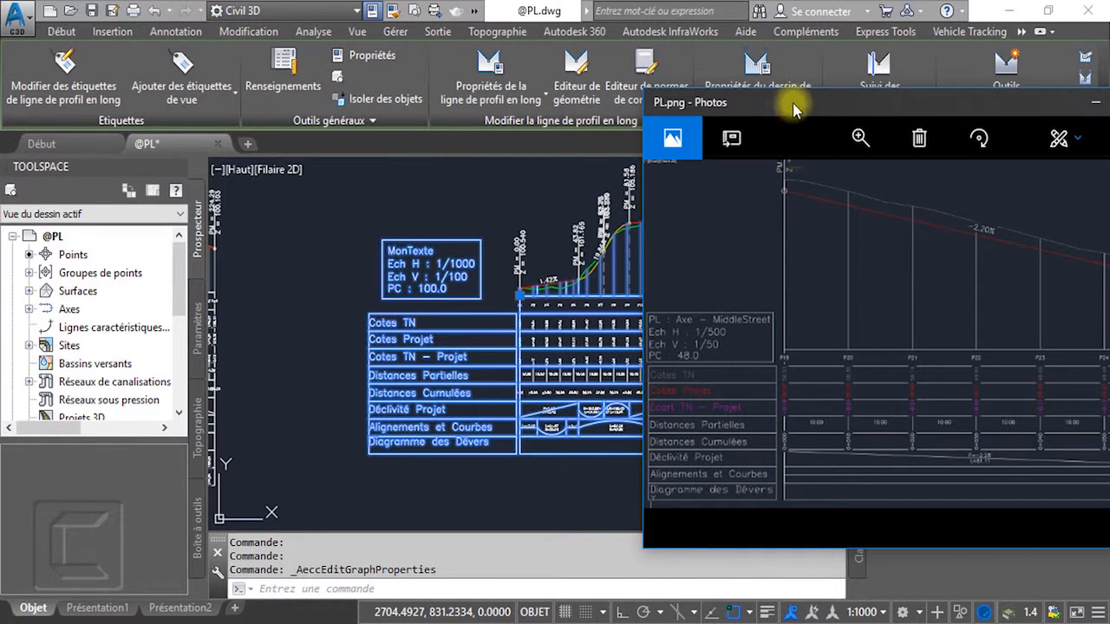
{"action": "left_click", "coordinate": [1096, 102]}
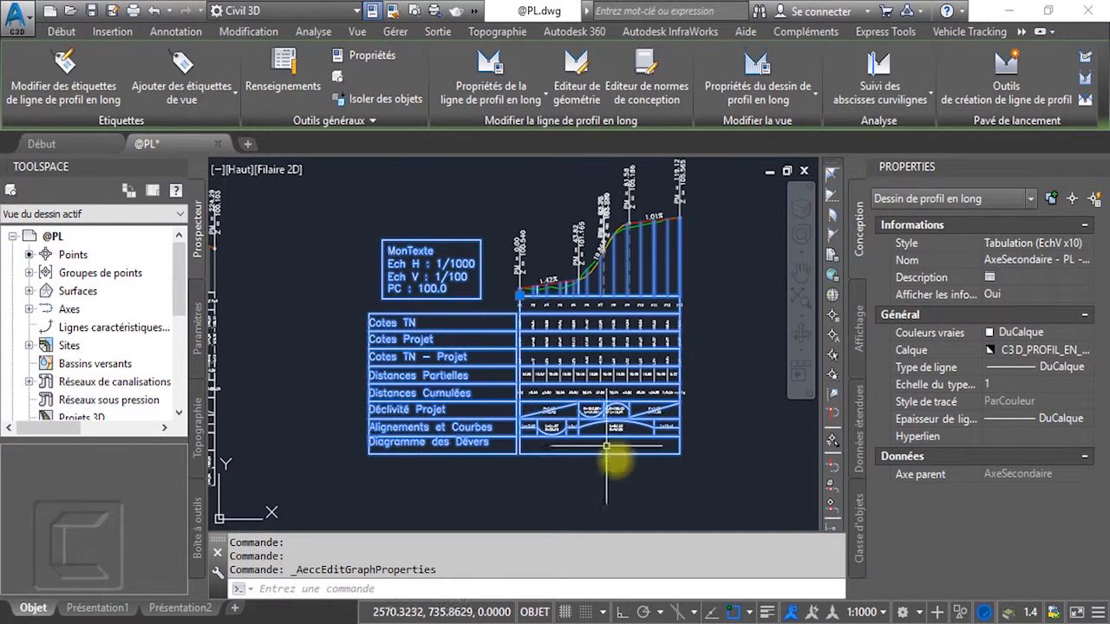
Reselect the AxeSecondaire - PL - (1) profile view and open its profile view properties.
{"action": "key", "text": "Escape"}
{"action": "left_click", "coordinate": [486, 322]}
{"action": "left_click", "coordinate": [469, 326]}
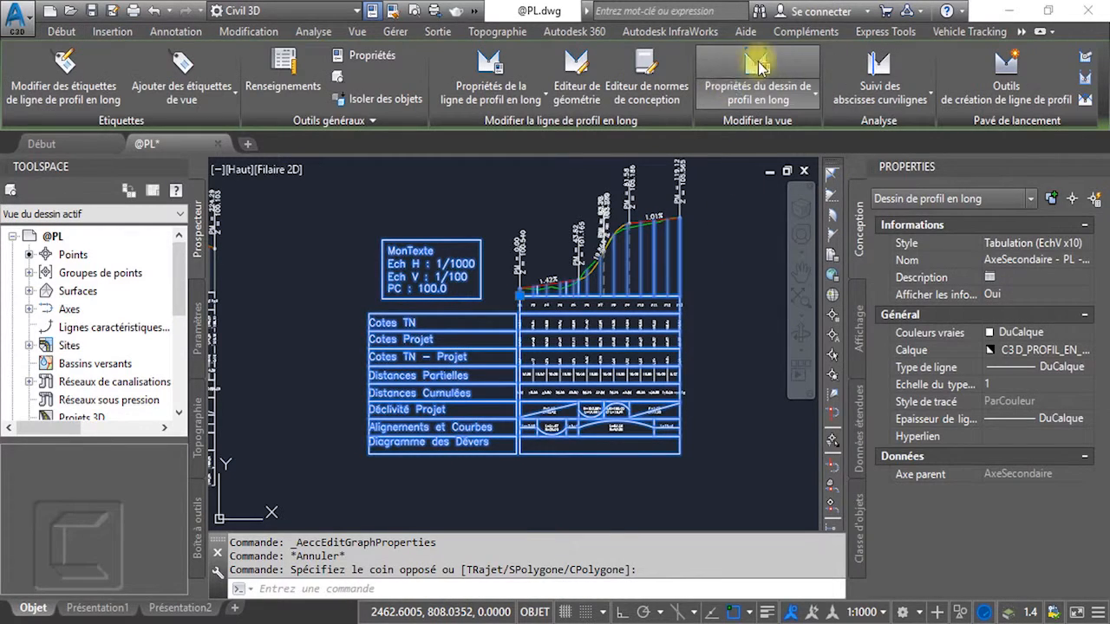
{"action": "left_click", "coordinate": [768, 69]}
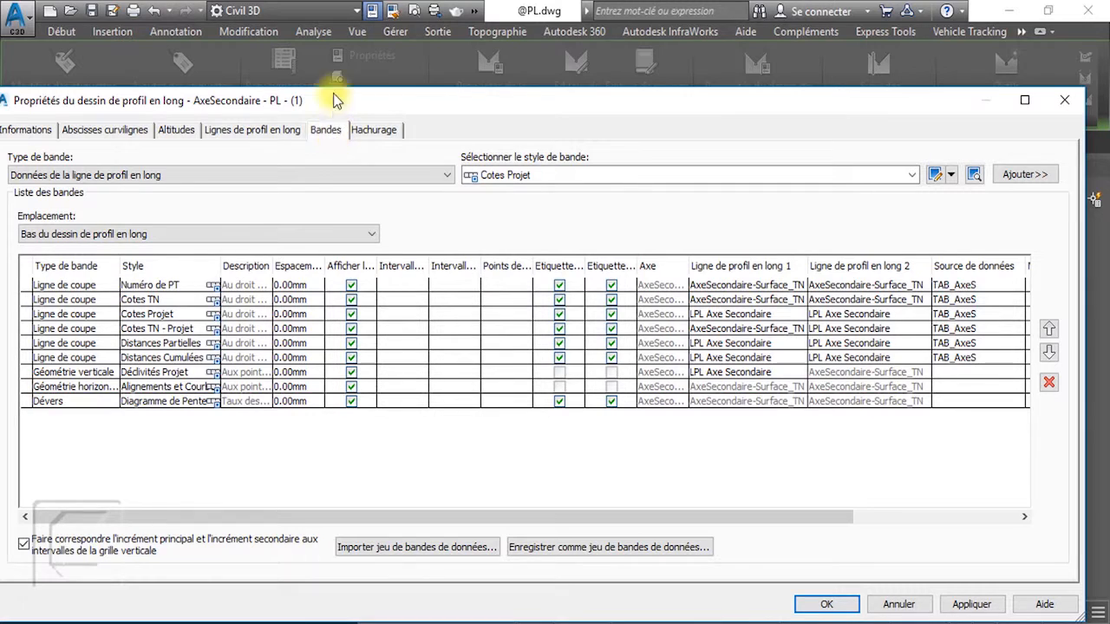
Review the band details of the Cotes TN style, then close the style and style selection dialogs.
{"action": "left_click", "coordinate": [217, 303]}
{"action": "left_click", "coordinate": [213, 300]}
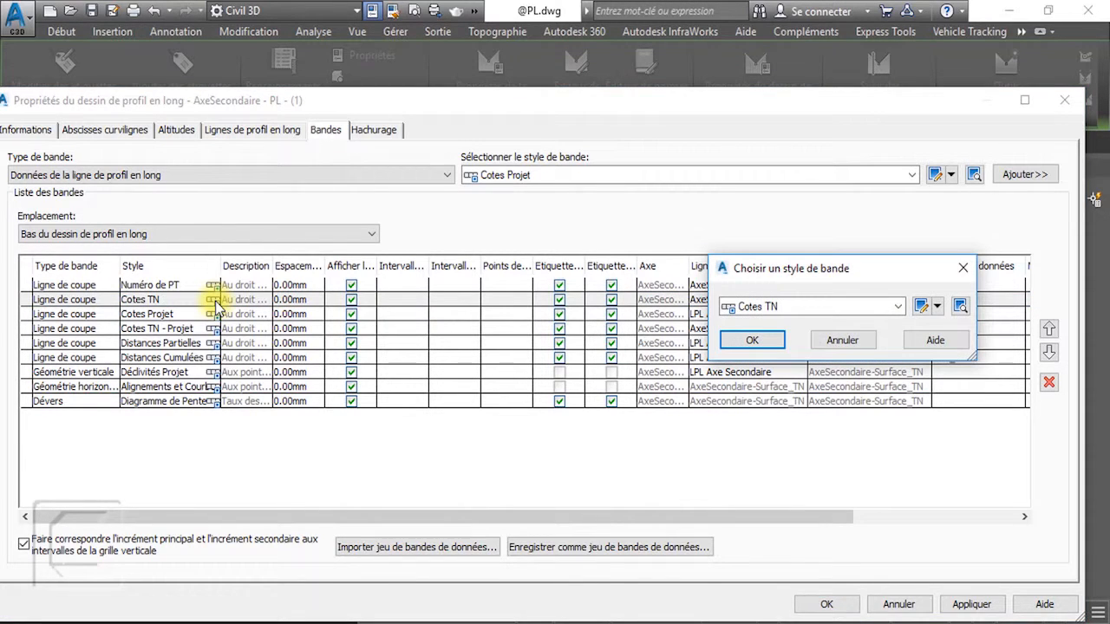
{"action": "left_click", "coordinate": [896, 307]}
{"action": "left_click", "coordinate": [893, 310]}
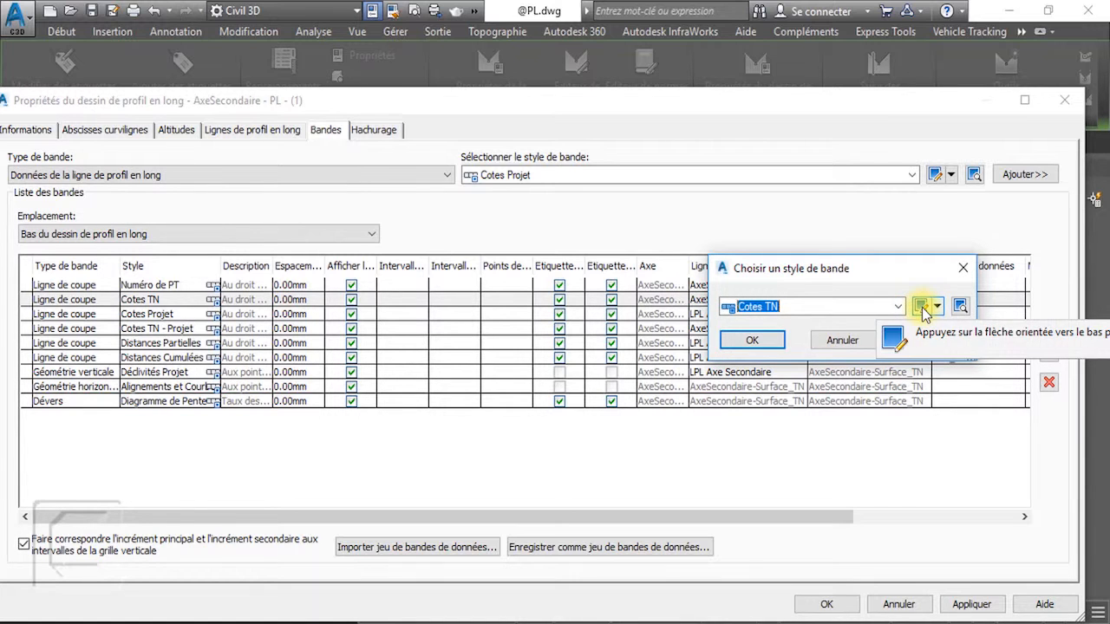
{"action": "left_click", "coordinate": [921, 307]}
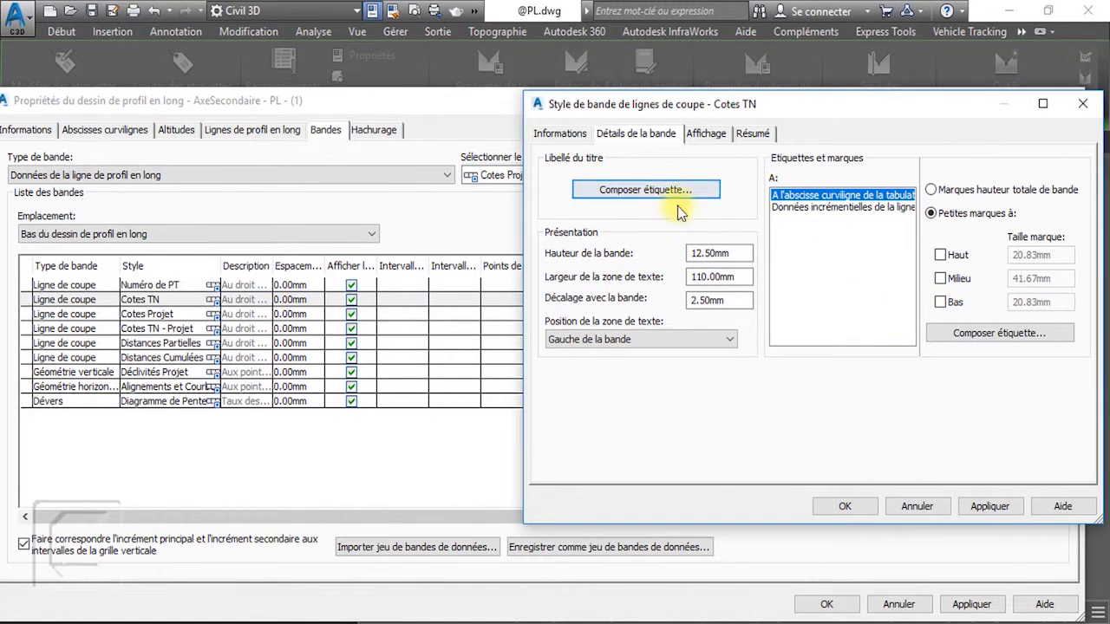
{"action": "left_click_drag", "start_coordinate": [821, 105], "coordinate": [739, 100]}
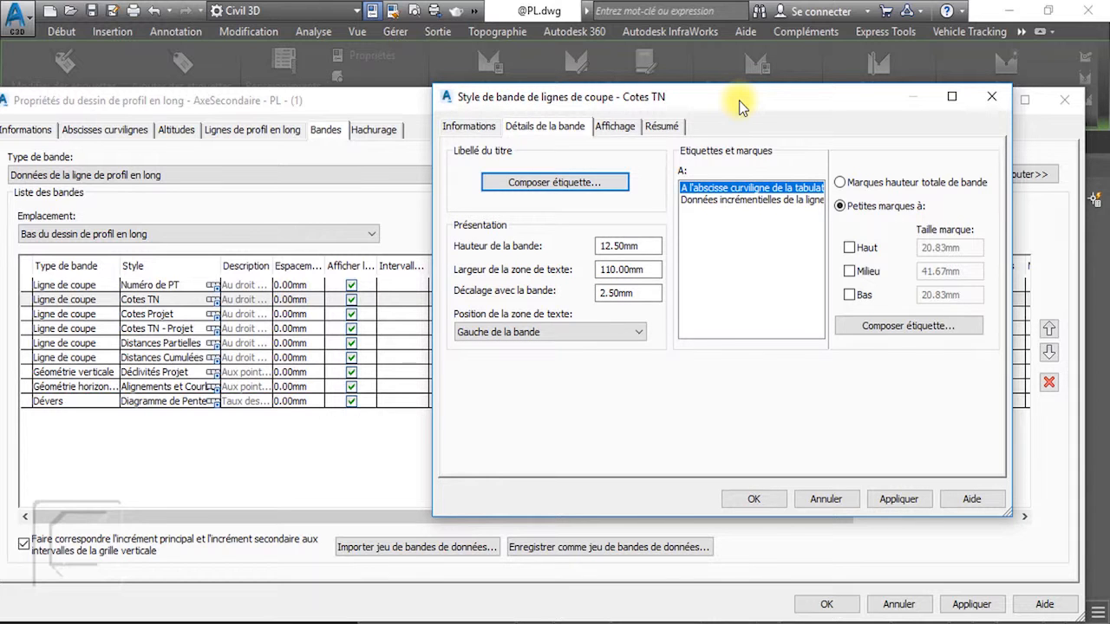
{"action": "left_click", "coordinate": [990, 97]}
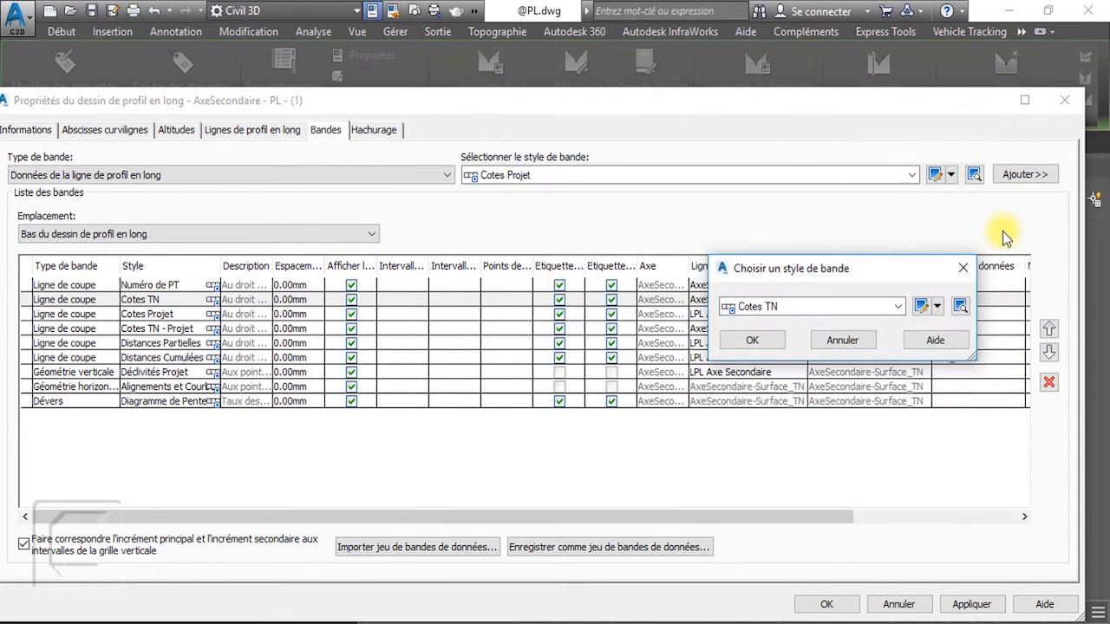
{"action": "left_click", "coordinate": [956, 271]}
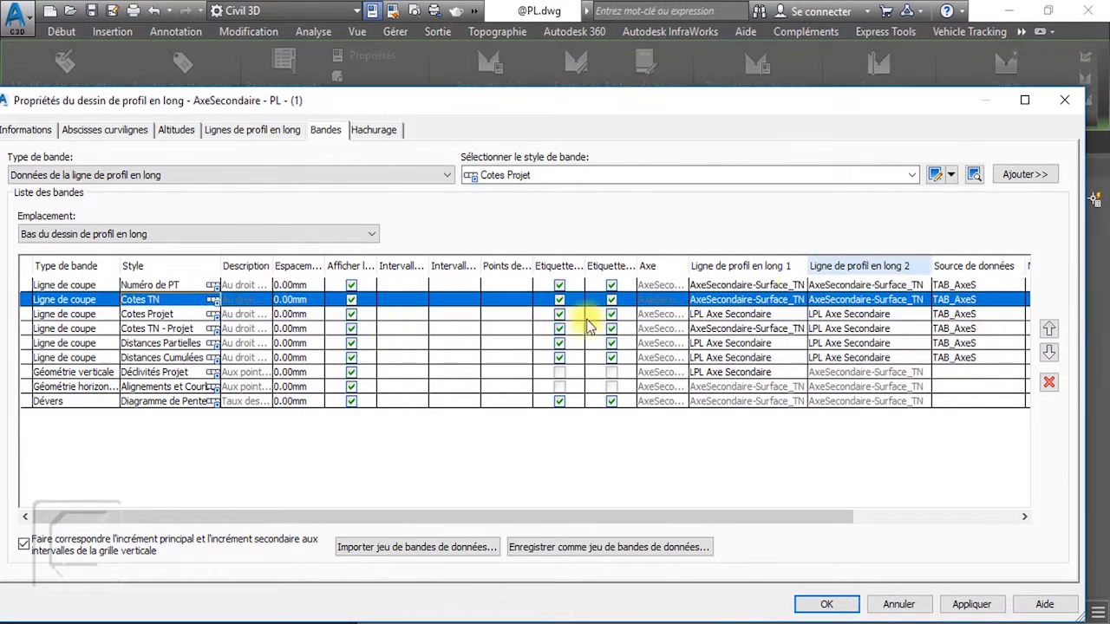
Open the Cotes TN band style for editing and open its title label for composition.
{"action": "left_click", "coordinate": [217, 302]}
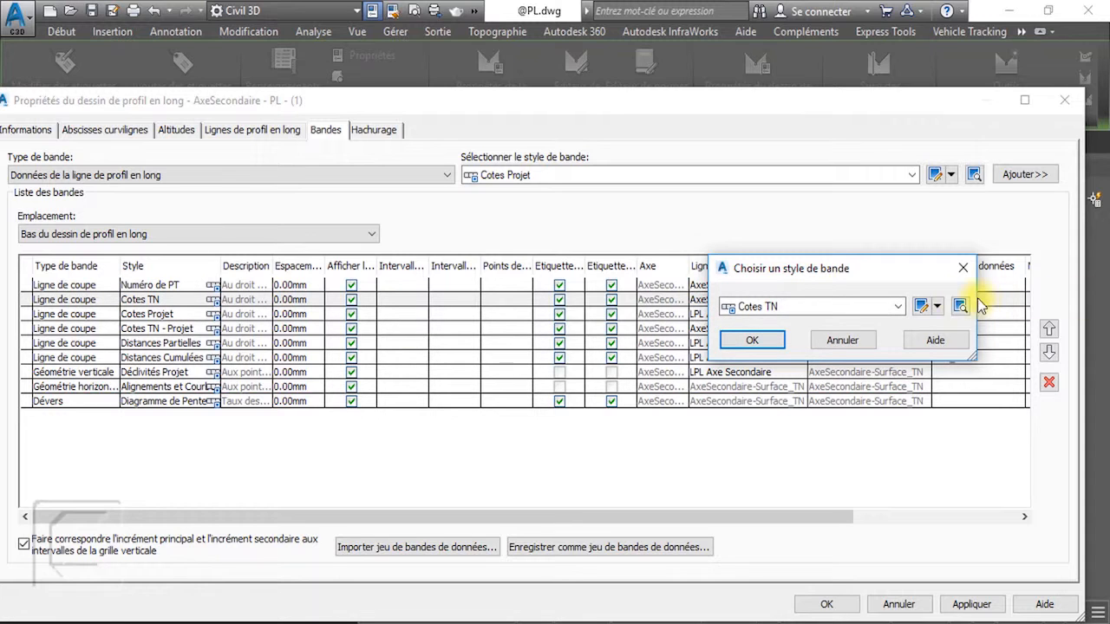
{"action": "left_click", "coordinate": [920, 304]}
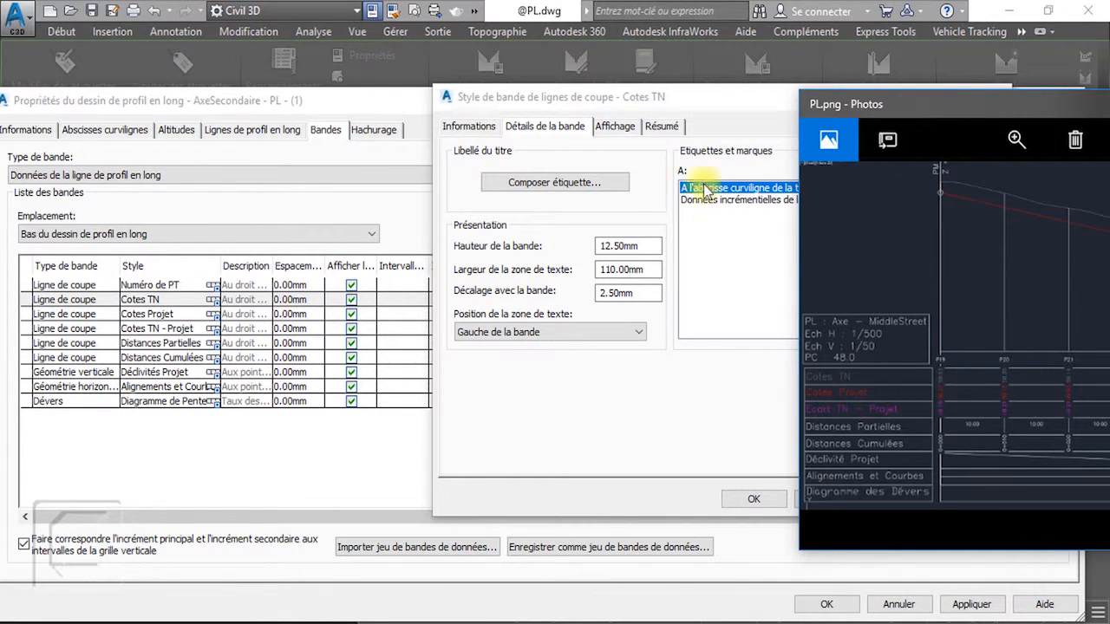
{"action": "left_click", "coordinate": [696, 119]}
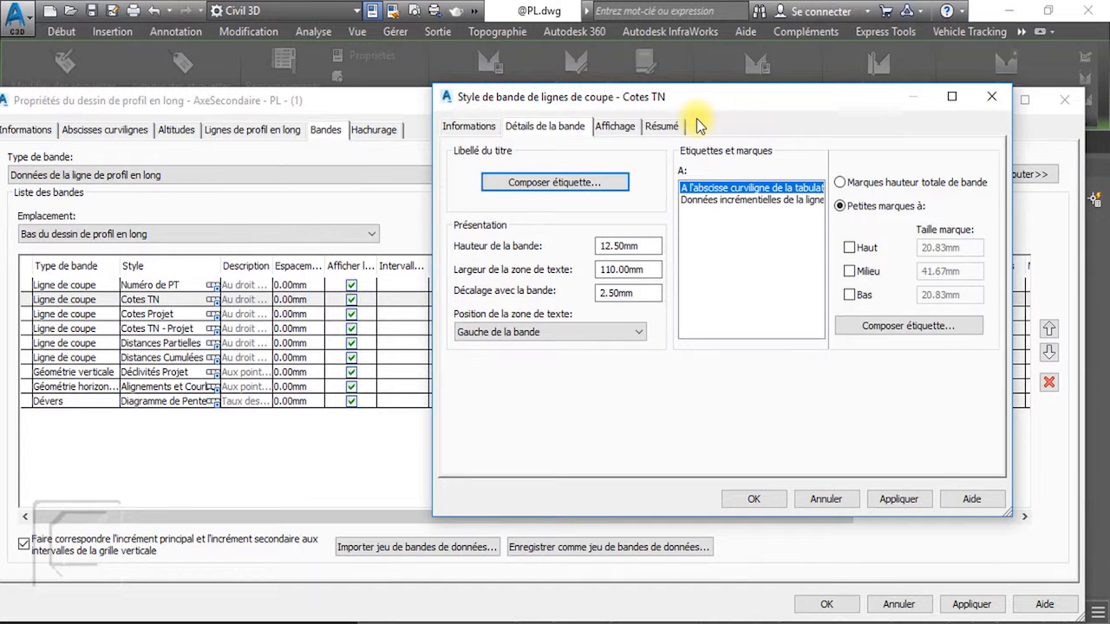
{"action": "left_click", "coordinate": [571, 184]}
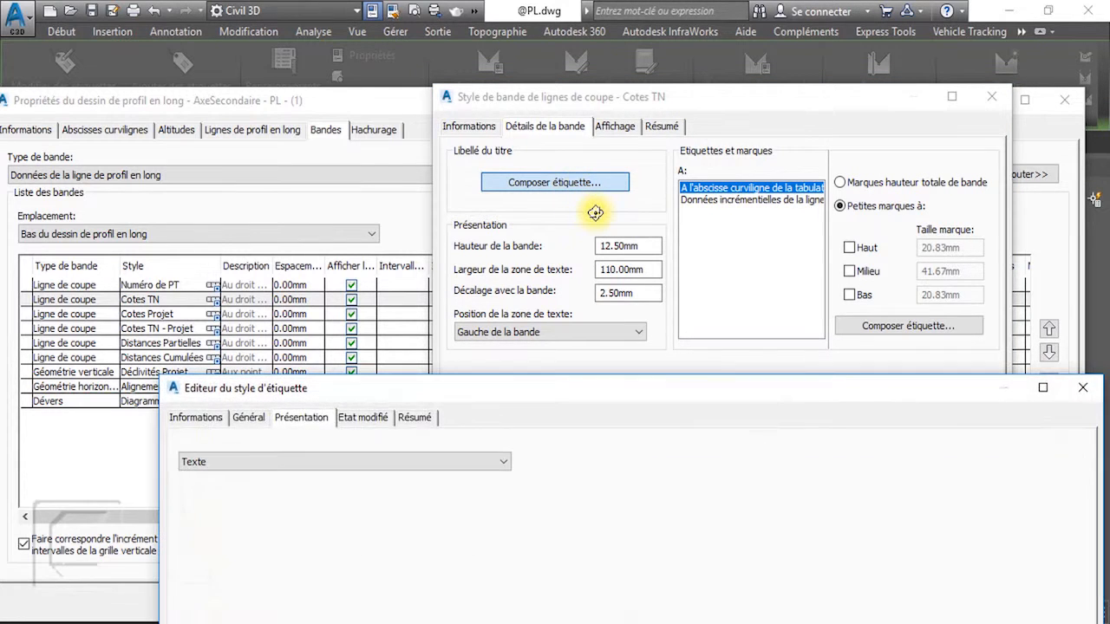
{"action": "left_click_drag", "start_coordinate": [692, 378], "coordinate": [648, 18]}
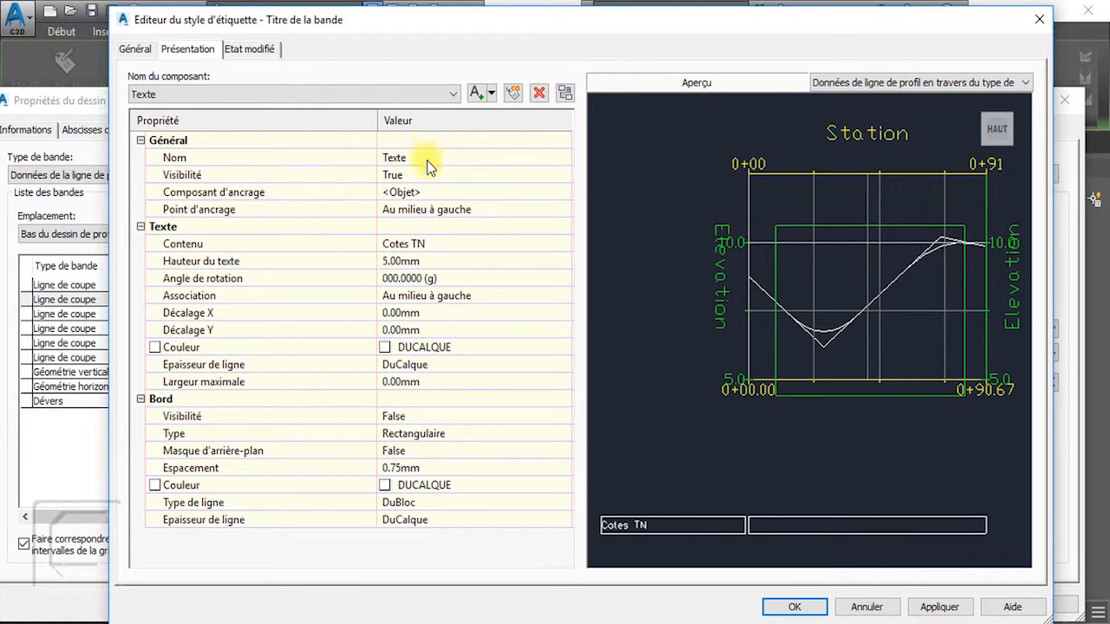
Set the text colour of the Cotes TN title label's Texte component to 8 and accept the label.
{"action": "left_click", "coordinate": [431, 96]}
{"action": "left_click", "coordinate": [431, 96]}
{"action": "left_click", "coordinate": [563, 348]}
{"action": "left_click_drag", "start_coordinate": [785, 219], "coordinate": [642, 167]}
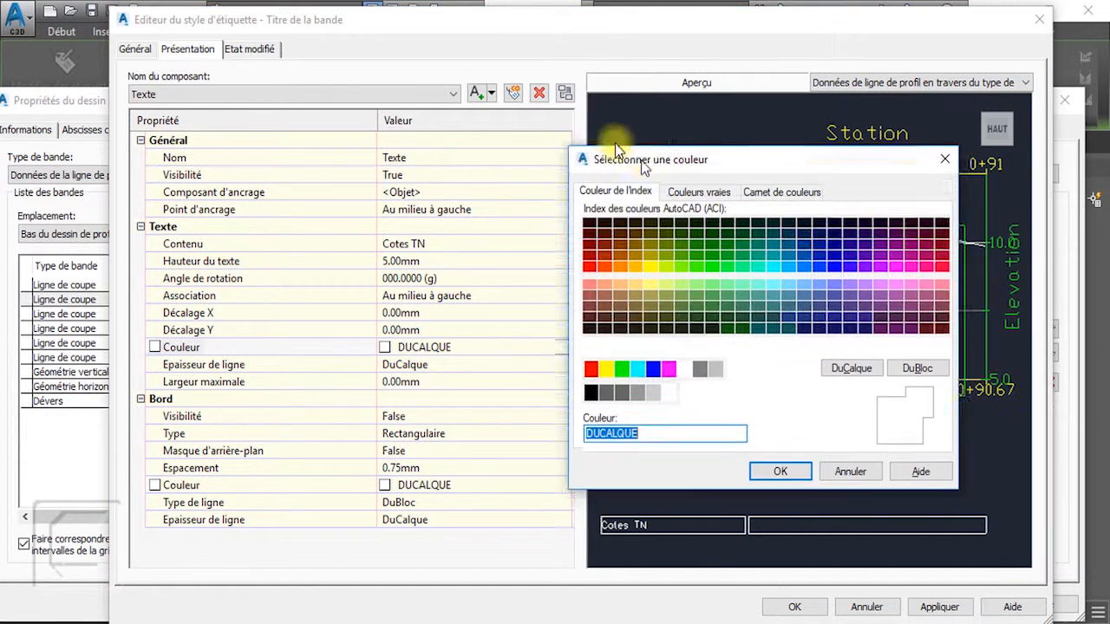
{"action": "left_click", "coordinate": [663, 351]}
{"action": "left_click", "coordinate": [742, 449]}
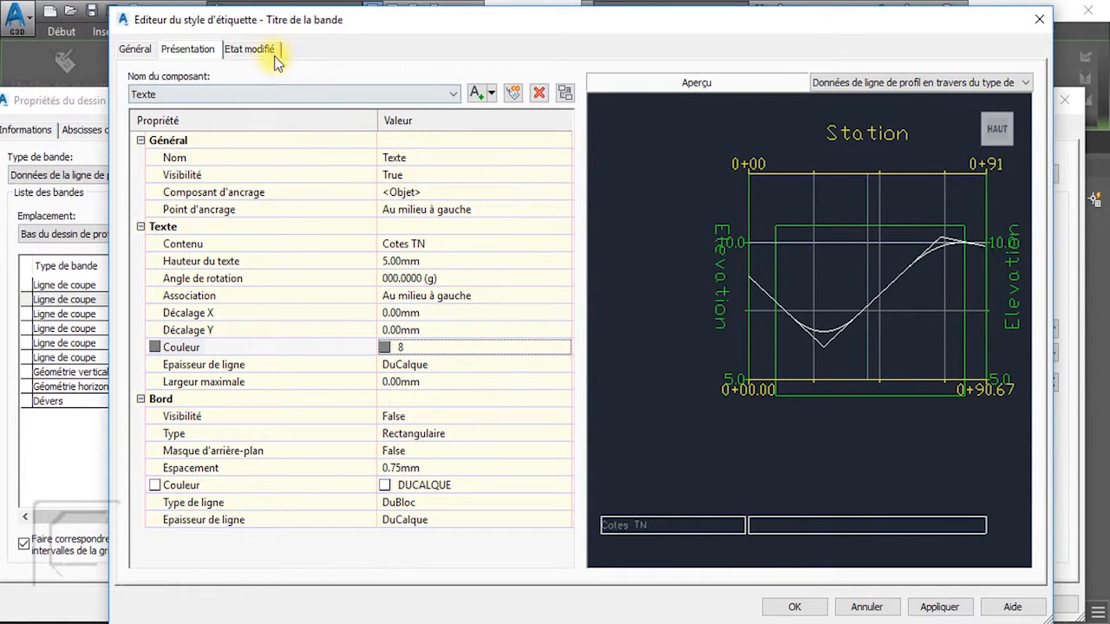
{"action": "left_click", "coordinate": [252, 50]}
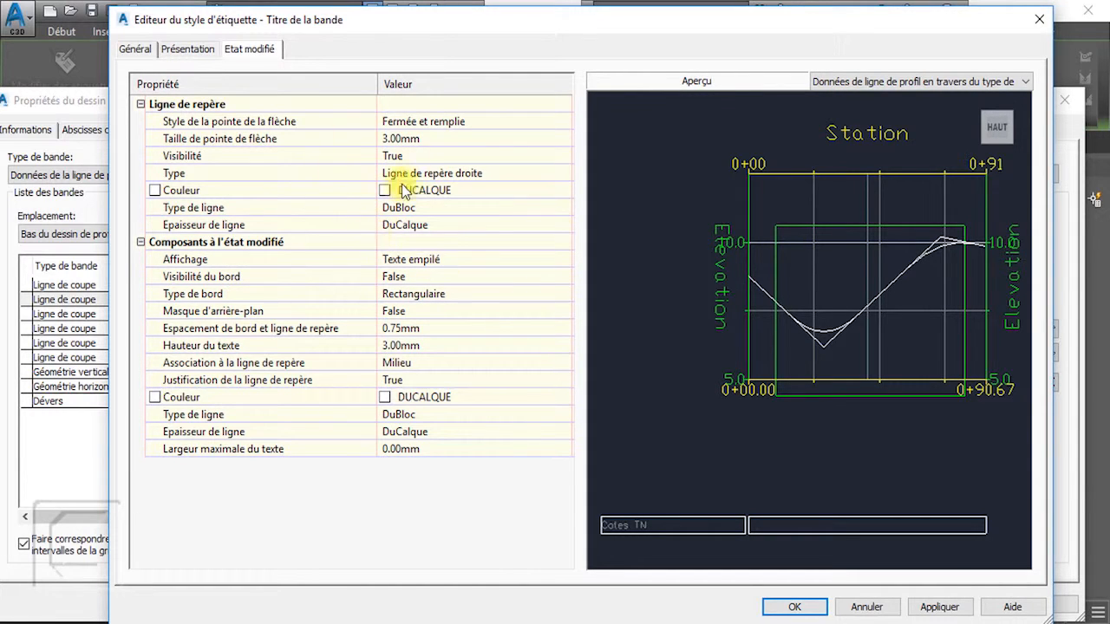
{"action": "left_click", "coordinate": [202, 47]}
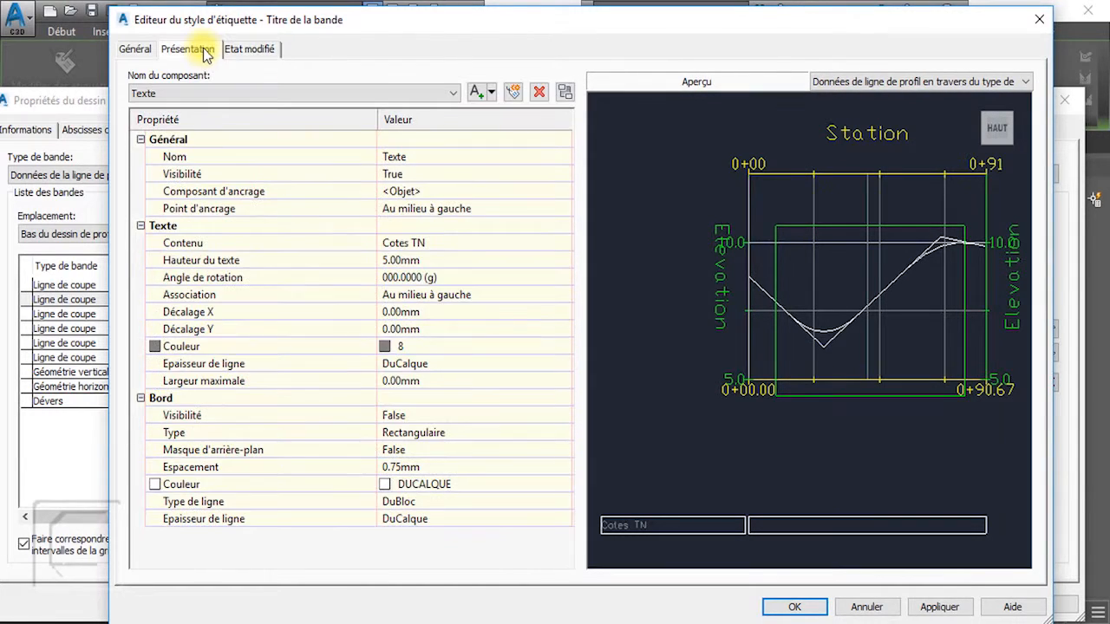
{"action": "left_click", "coordinate": [794, 607]}
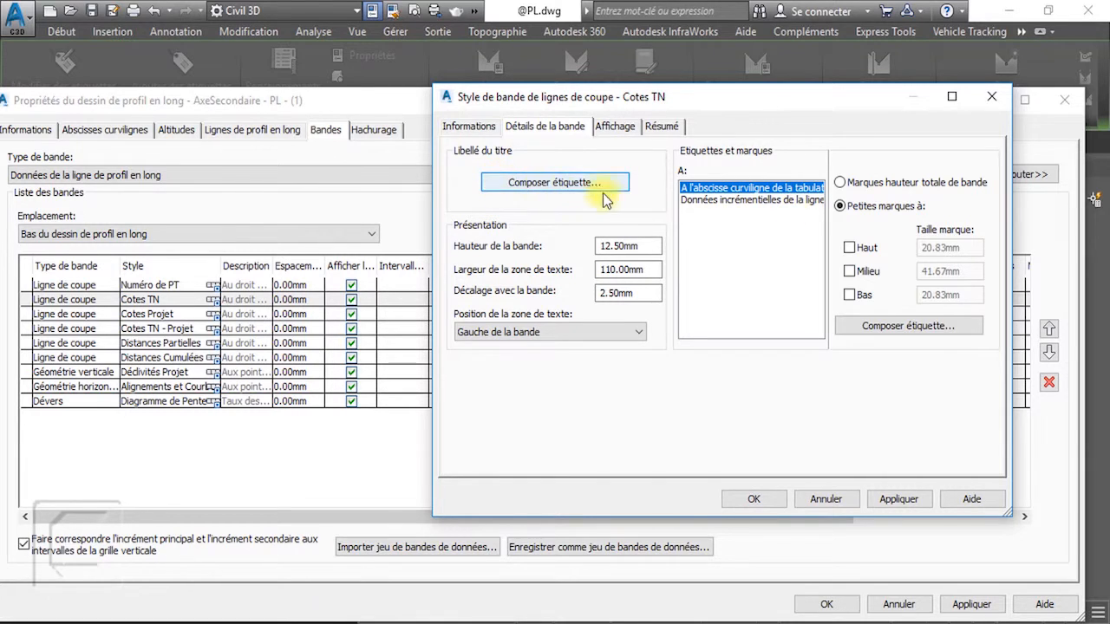
Compare the Cotes TN title label settings with the band titles in PL.png.
{"action": "key", "text": "alt+Tab"}
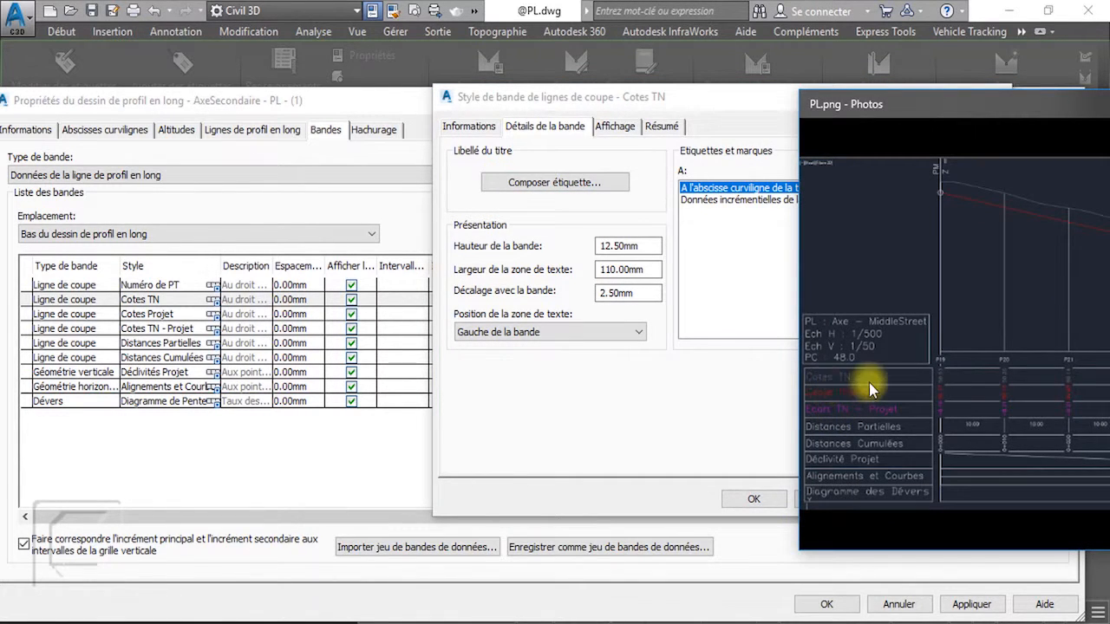
{"action": "left_click", "coordinate": [667, 413]}
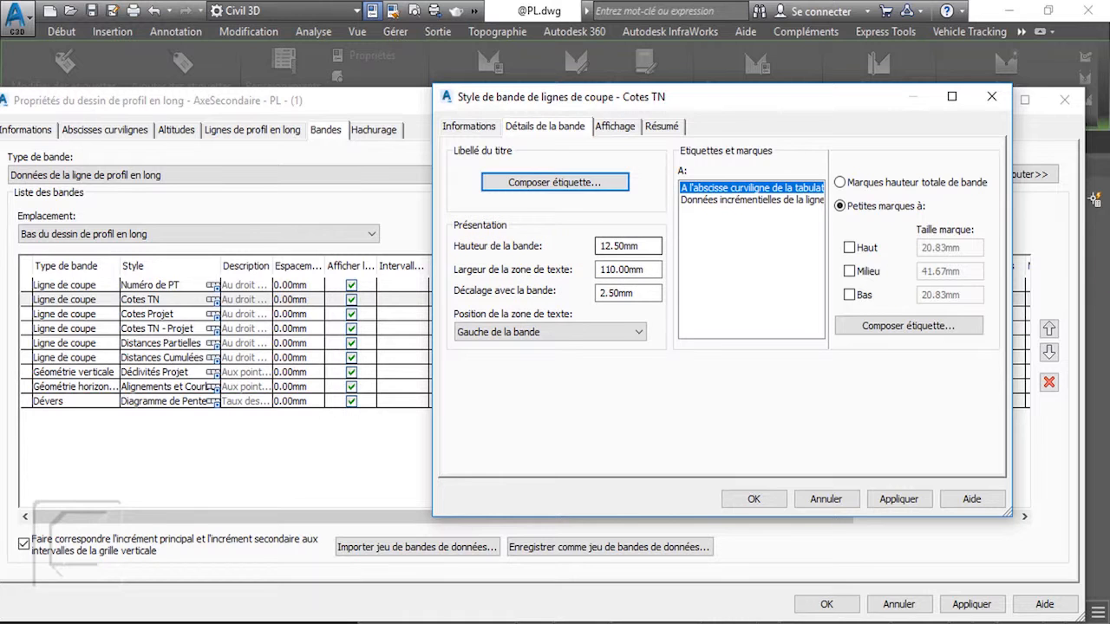
{"action": "key", "text": "alt+Tab"}
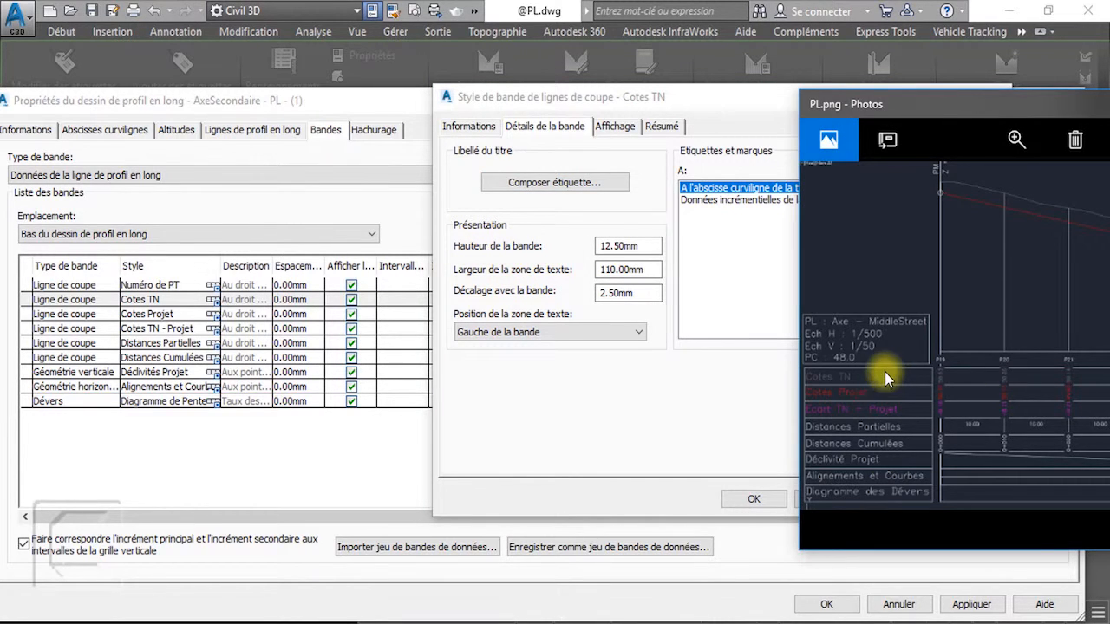
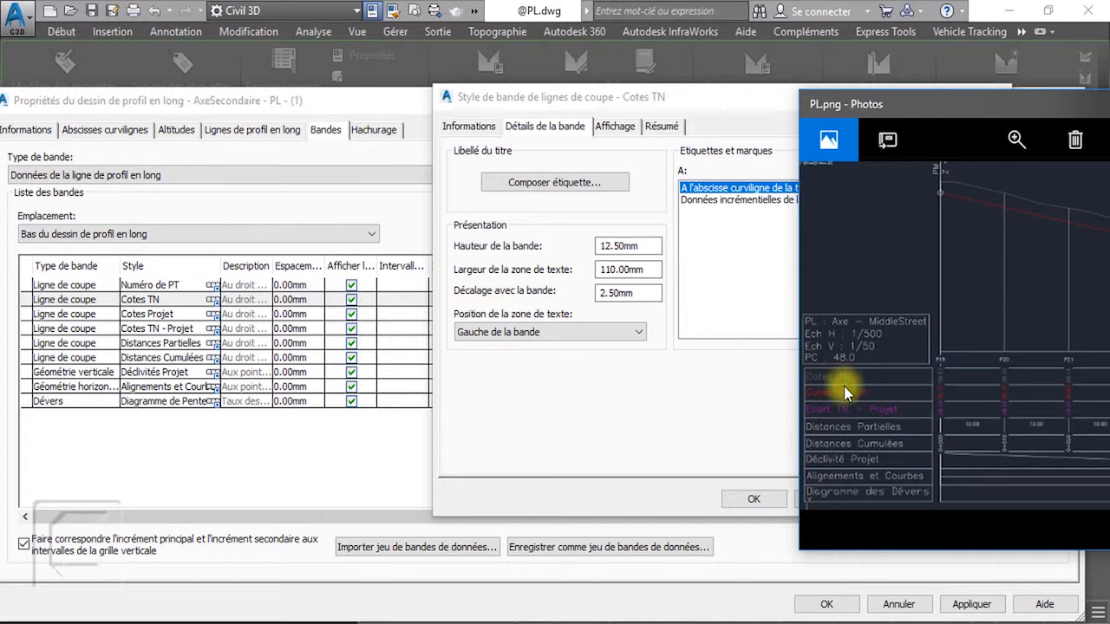
{"action": "left_click", "coordinate": [598, 185]}
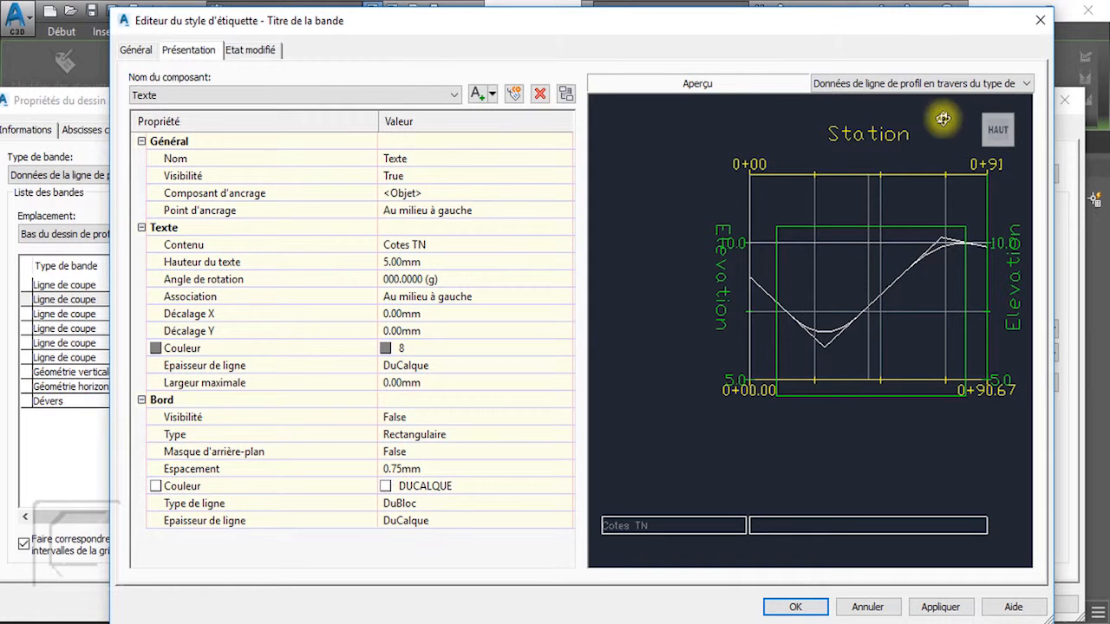
{"action": "left_click", "coordinate": [1040, 21]}
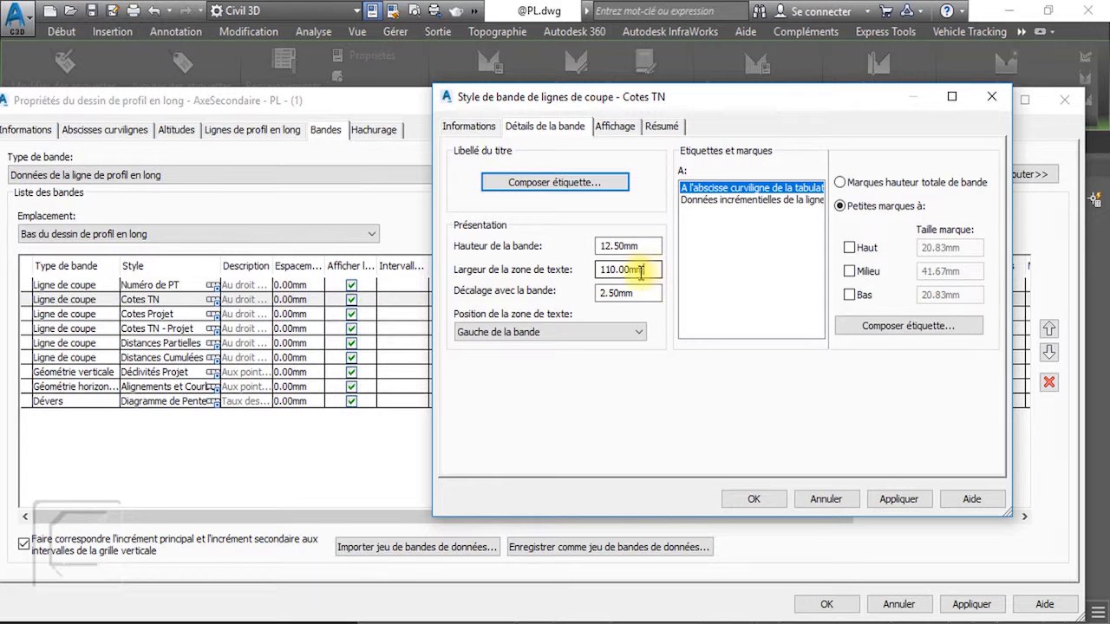
Review the Cotes TN band height, text box width and title text height, and check the band layout against PL.png.
{"action": "left_click_drag", "start_coordinate": [646, 270], "coordinate": [601, 273]}
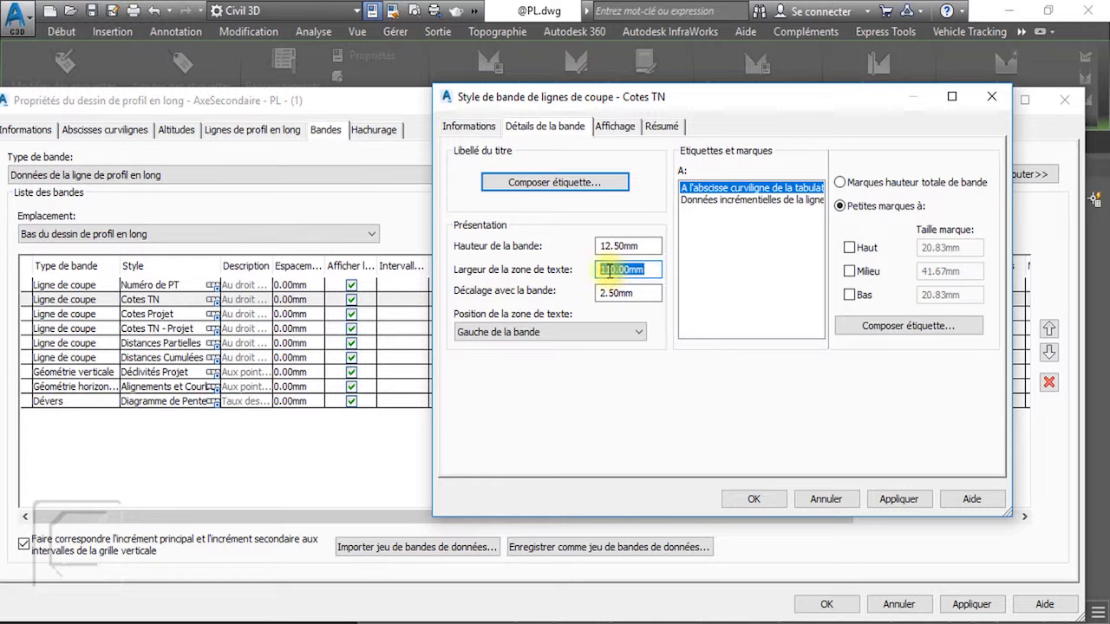
{"action": "left_click_drag", "start_coordinate": [638, 246], "coordinate": [598, 247]}
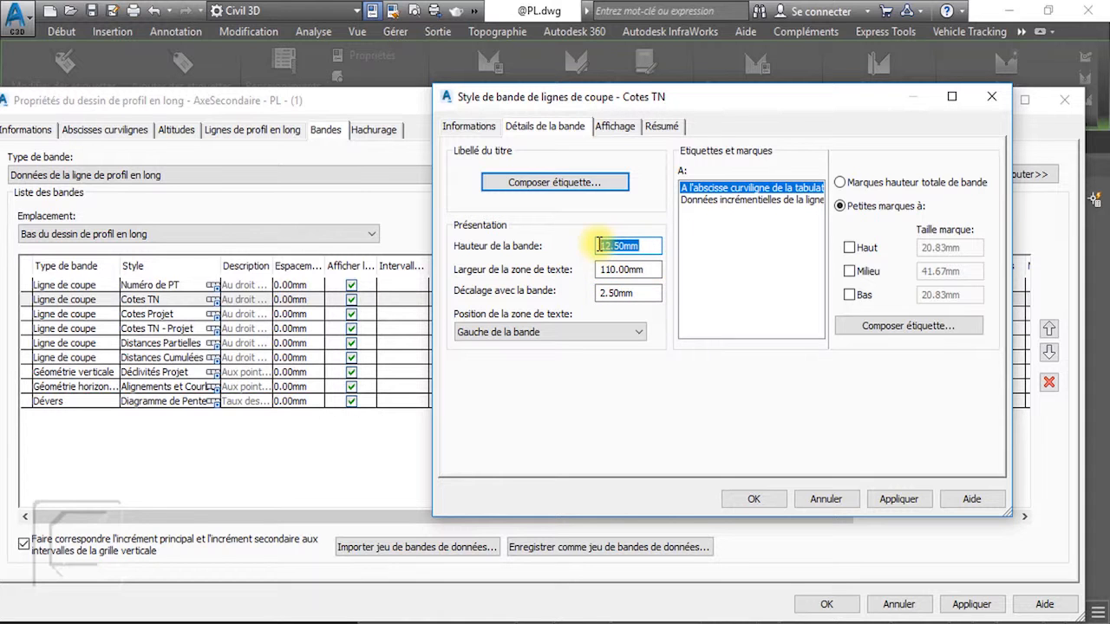
{"action": "left_click", "coordinate": [598, 183]}
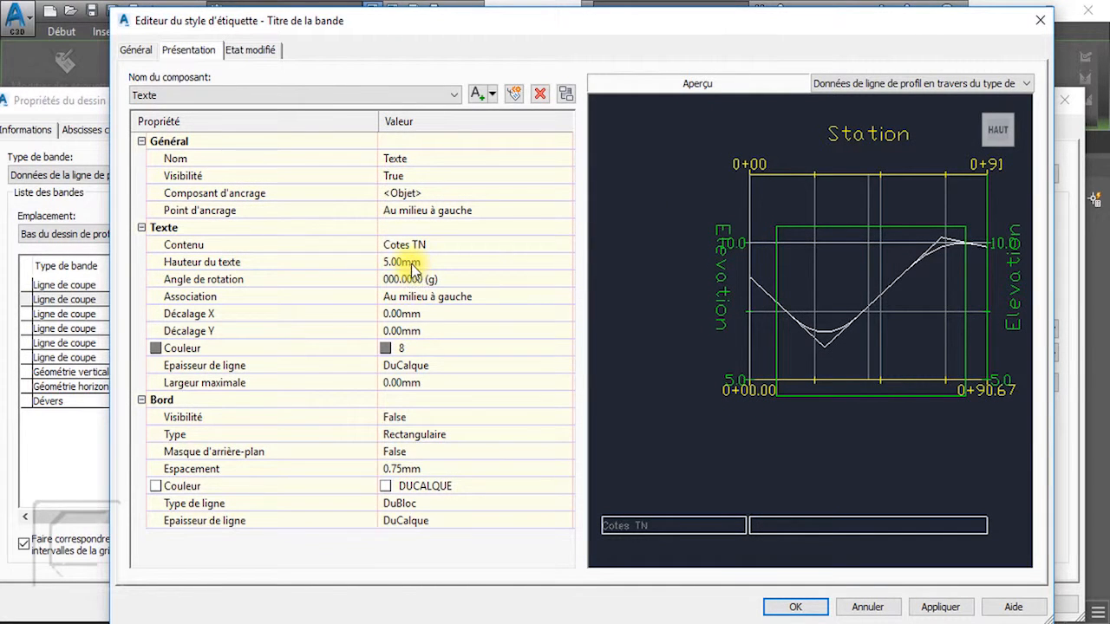
{"action": "left_click", "coordinate": [1040, 20]}
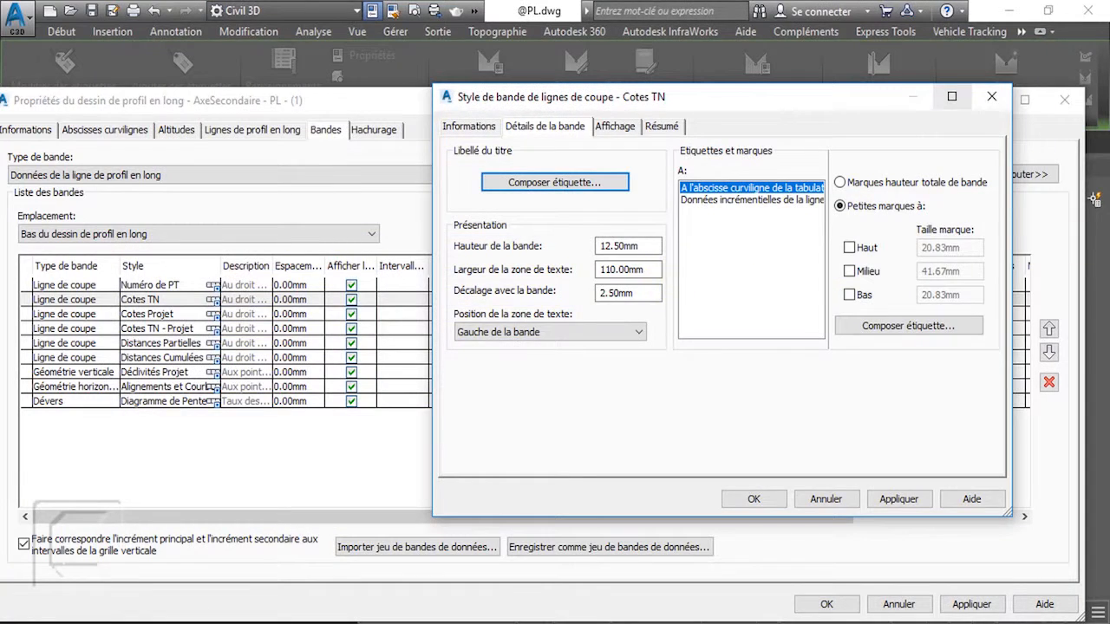
{"action": "left_click", "coordinate": [1108, 282]}
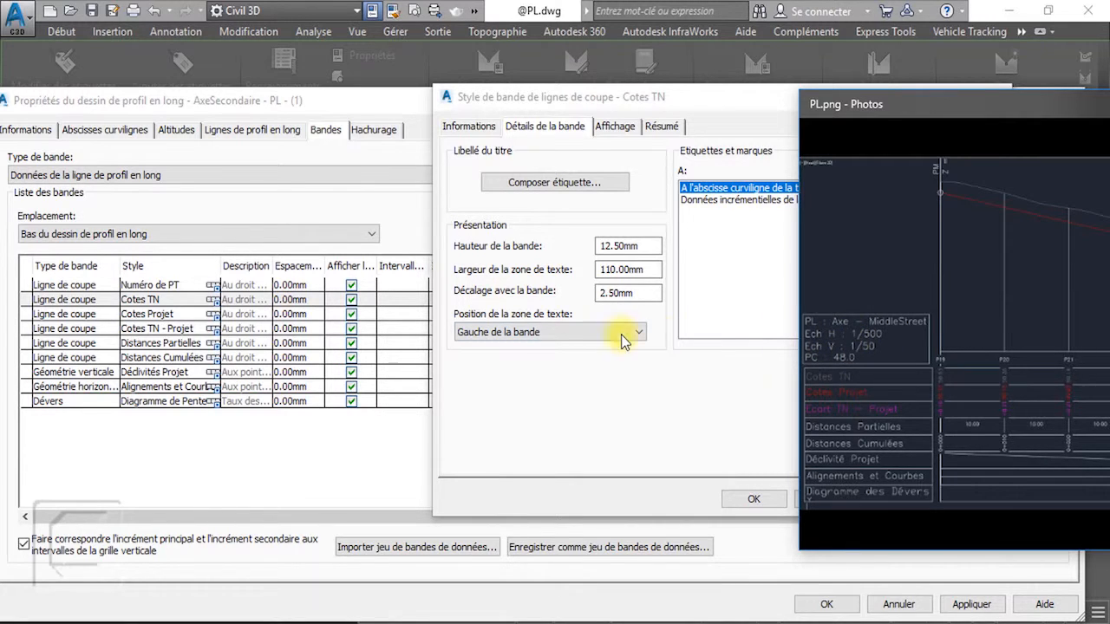
{"action": "left_click", "coordinate": [728, 355]}
{"action": "key", "text": "alt+Tab"}
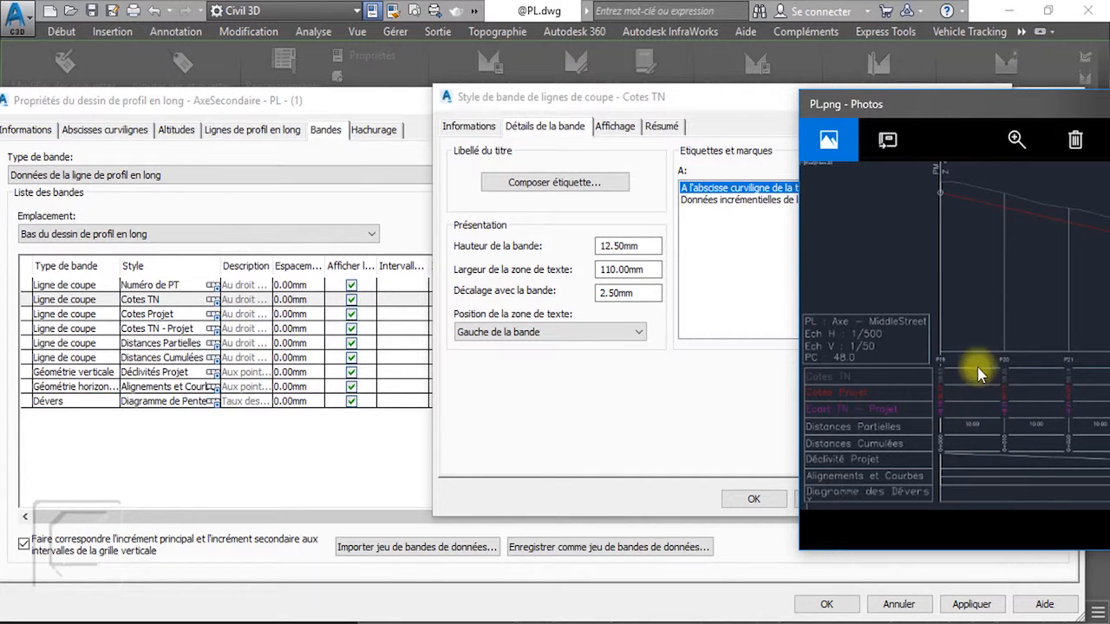
{"action": "left_click", "coordinate": [705, 213]}
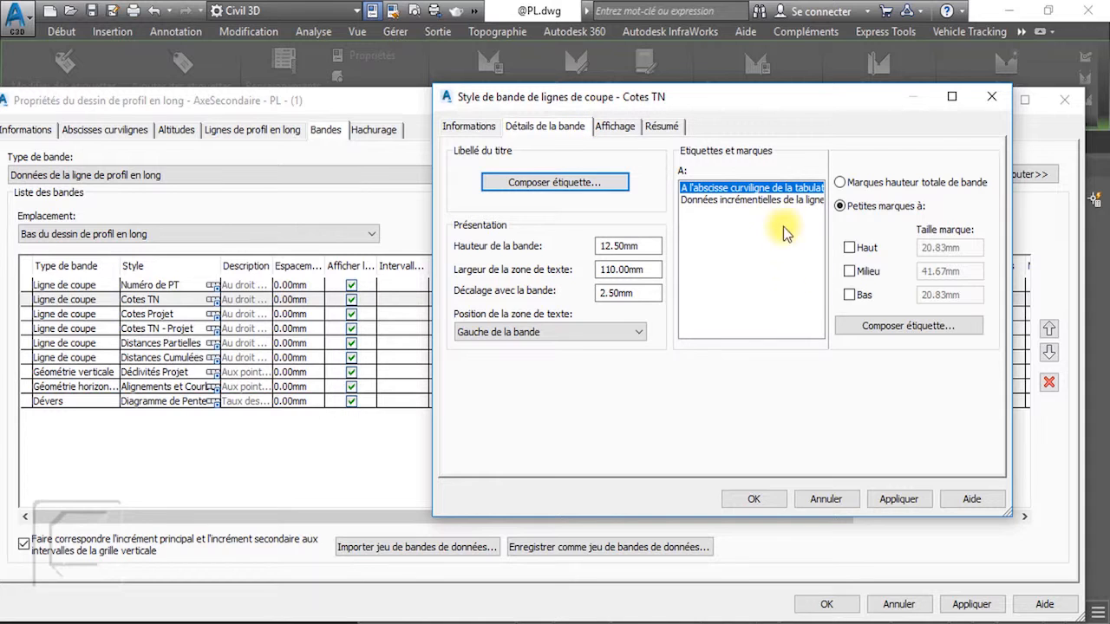
Set the Altitude TN text colour to 8 in the Cotes TN label at the tabulation station and accept the label.
{"action": "left_click", "coordinate": [919, 329]}
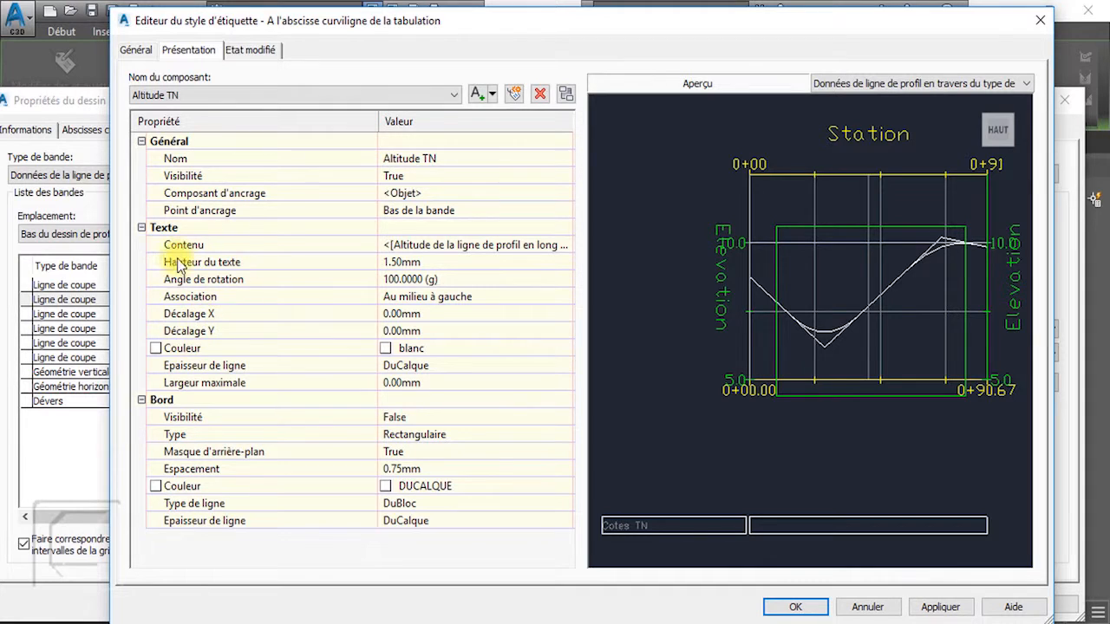
{"action": "left_click", "coordinate": [450, 350]}
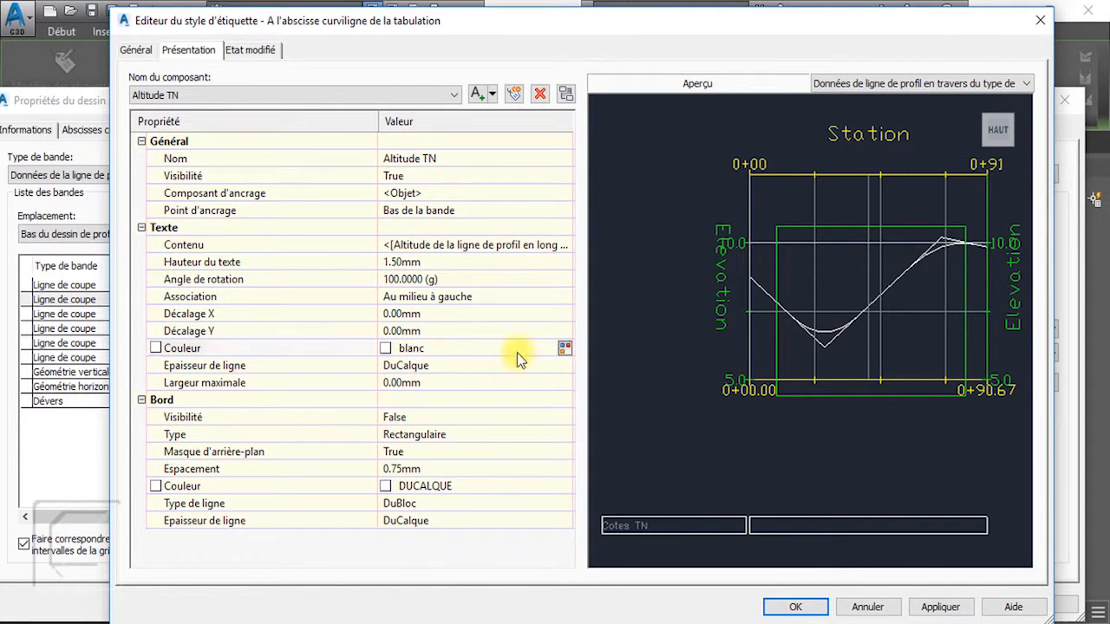
{"action": "left_click", "coordinate": [564, 347]}
{"action": "left_click", "coordinate": [667, 346]}
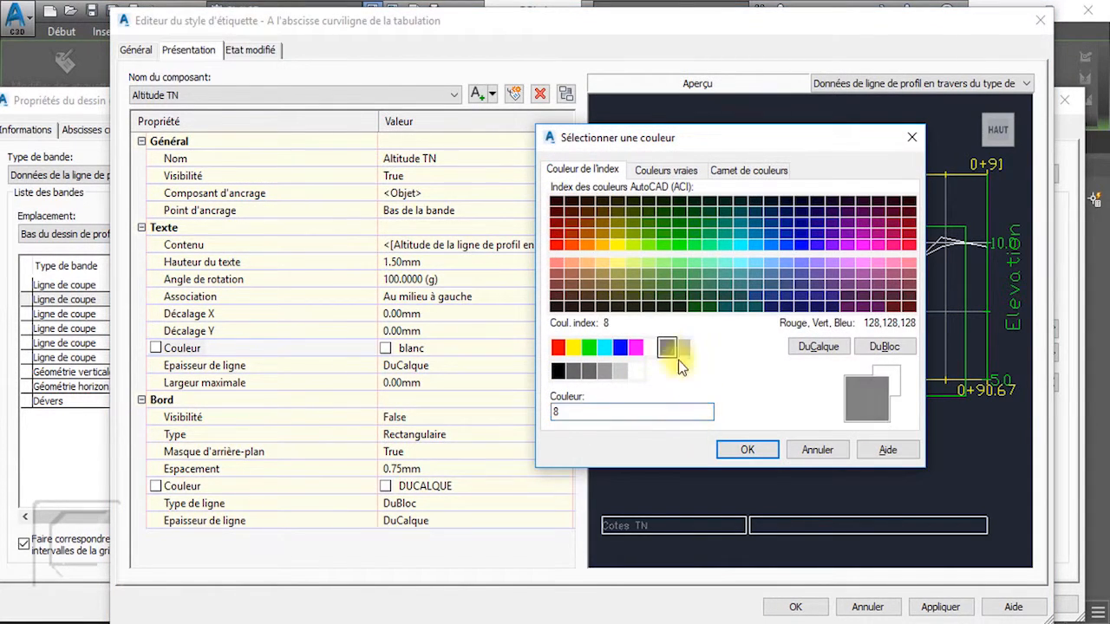
{"action": "left_click", "coordinate": [741, 449]}
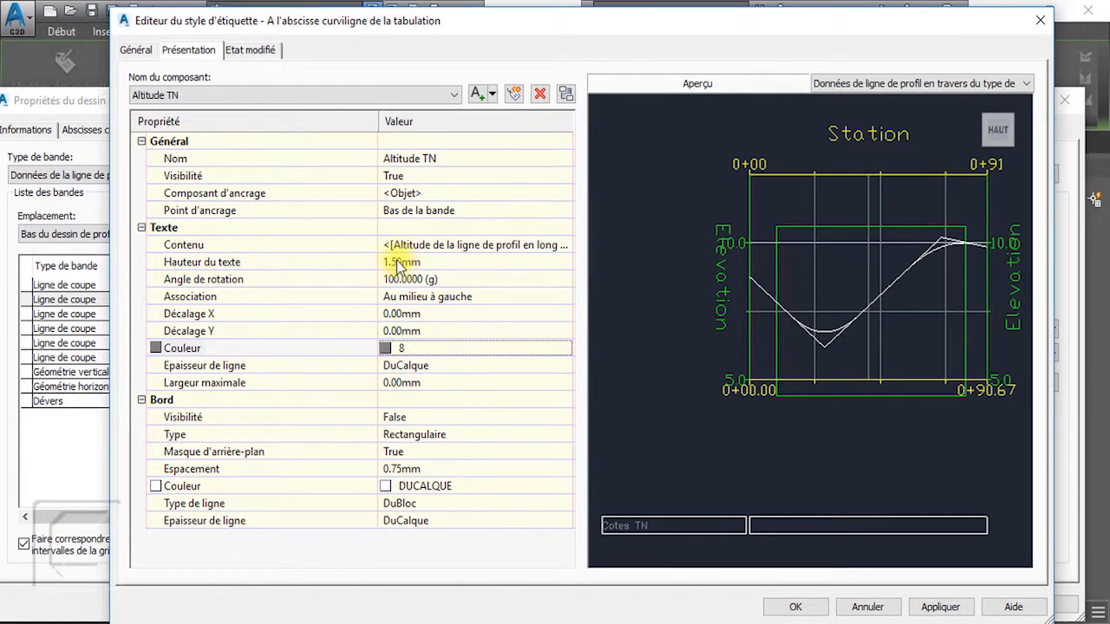
{"action": "left_click", "coordinate": [808, 606]}
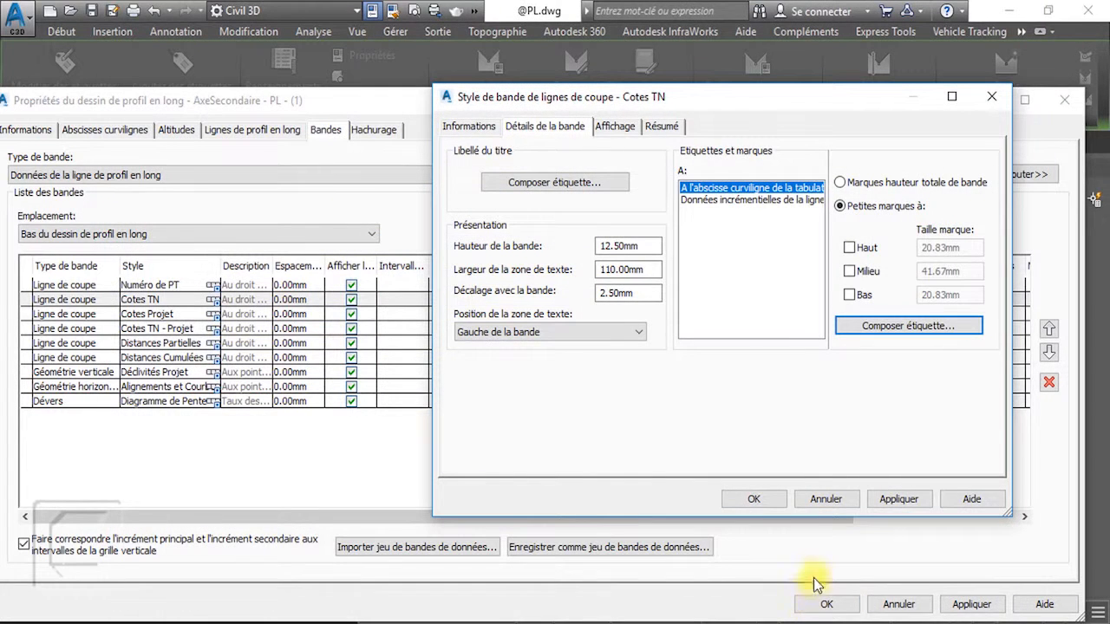
Accept the Cotes TN style and profile view properties, and inspect the band in the drawing.
{"action": "left_click", "coordinate": [754, 561]}
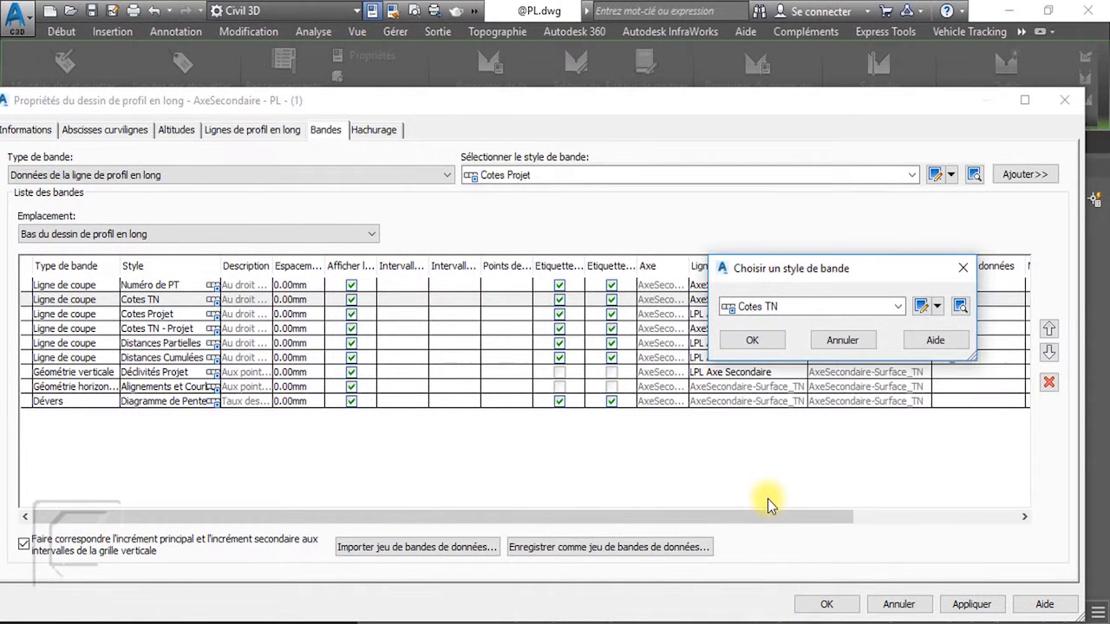
{"action": "left_click", "coordinate": [754, 342]}
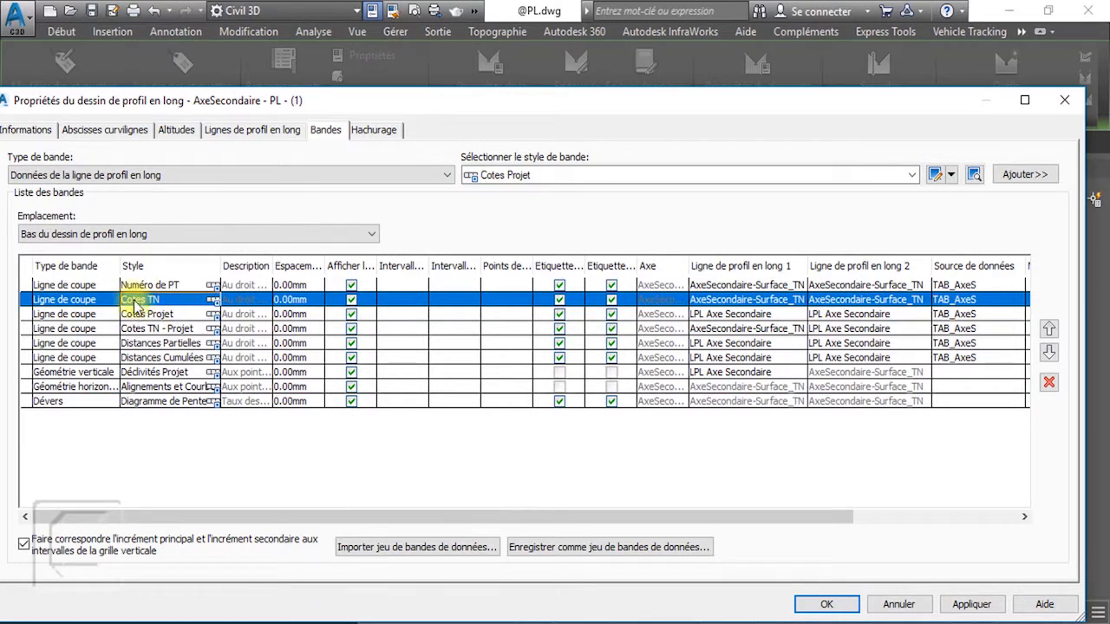
{"action": "left_click", "coordinate": [826, 606]}
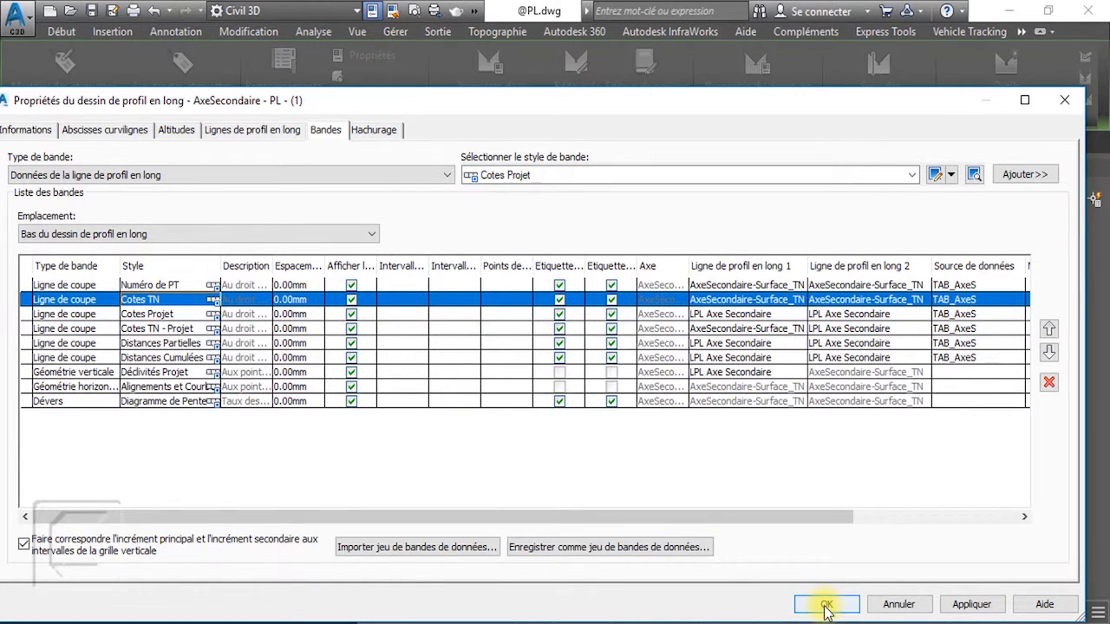
{"action": "left_click", "coordinate": [624, 345]}
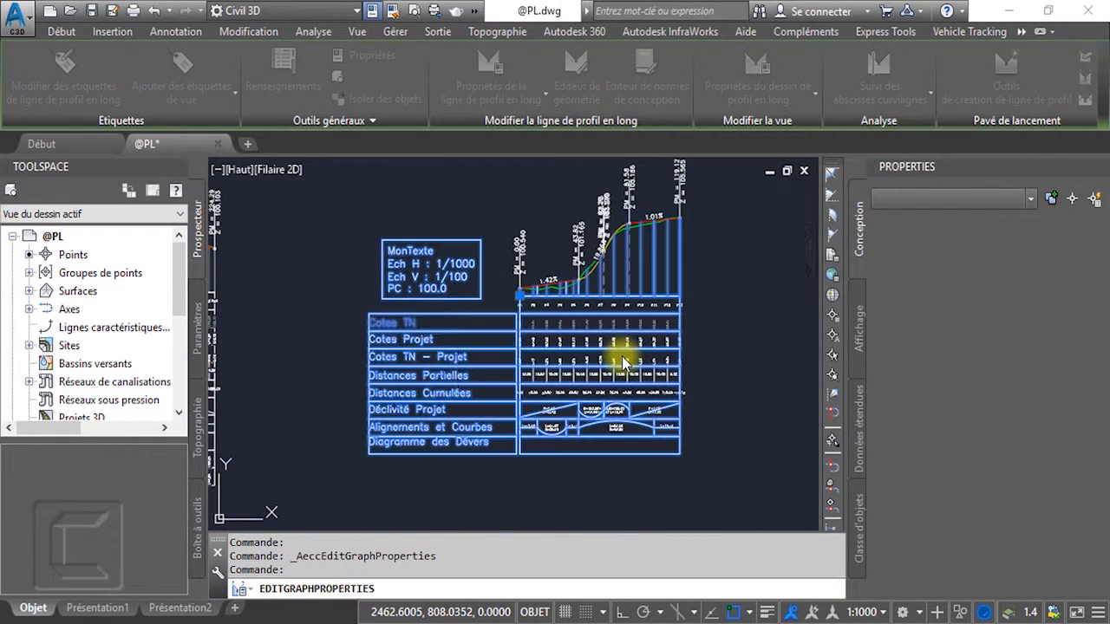
{"action": "scroll", "coordinate": [520, 294], "scroll_direction": "up", "scroll_amount": 2}
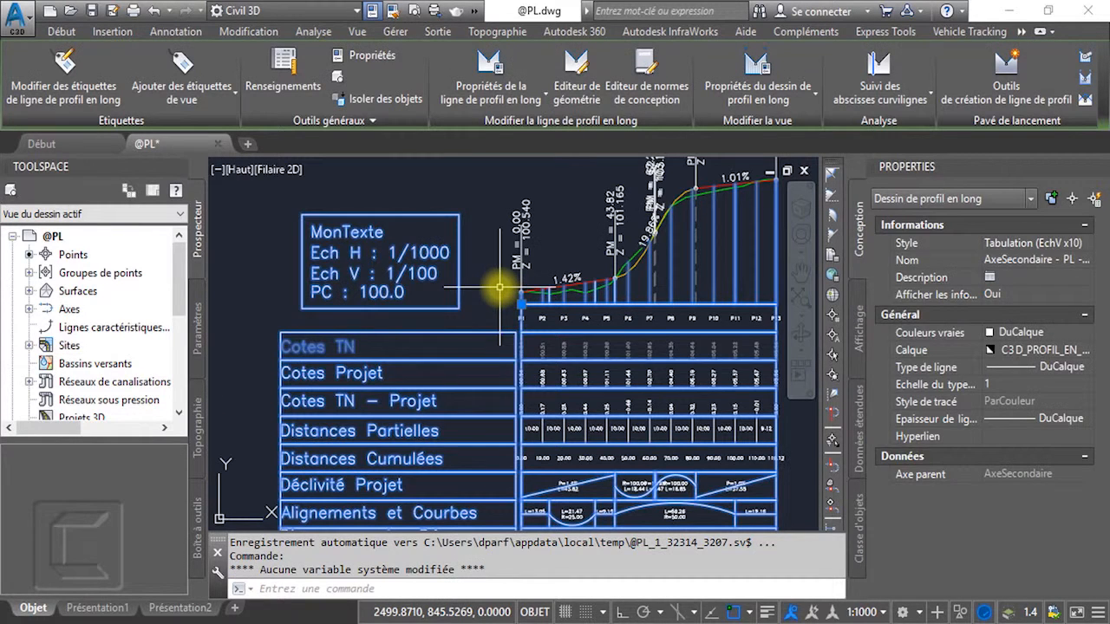
{"action": "key", "text": "Escape"}
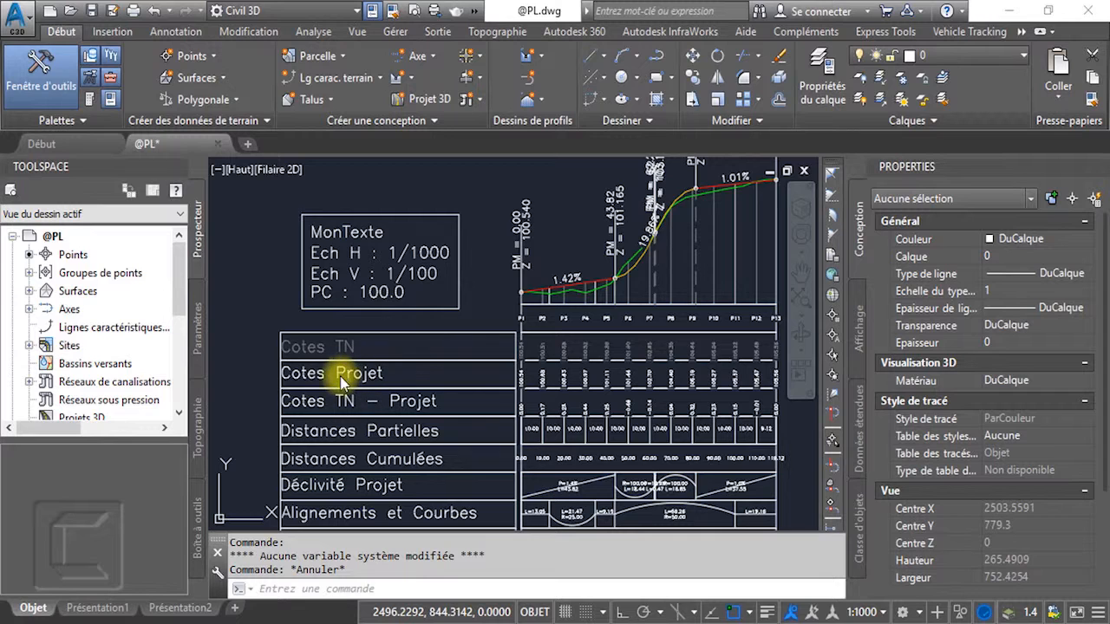
In the profile view's Cotes Projet band style, set the title label text to red with a height of 2 mm.
{"action": "left_click", "coordinate": [486, 358]}
{"action": "left_click", "coordinate": [482, 367]}
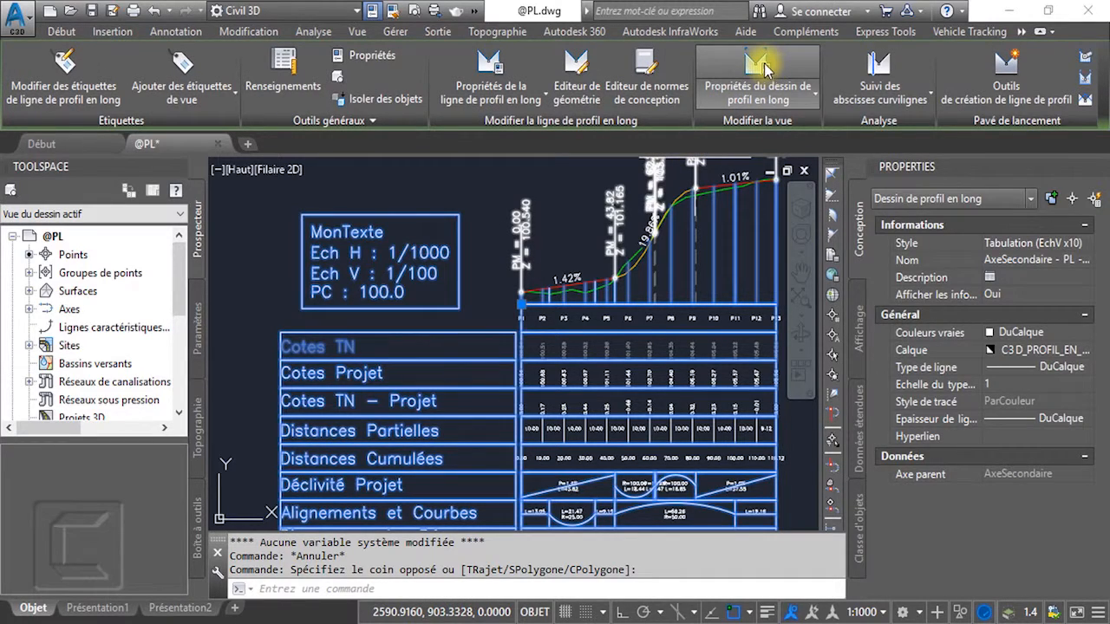
{"action": "left_click", "coordinate": [768, 70]}
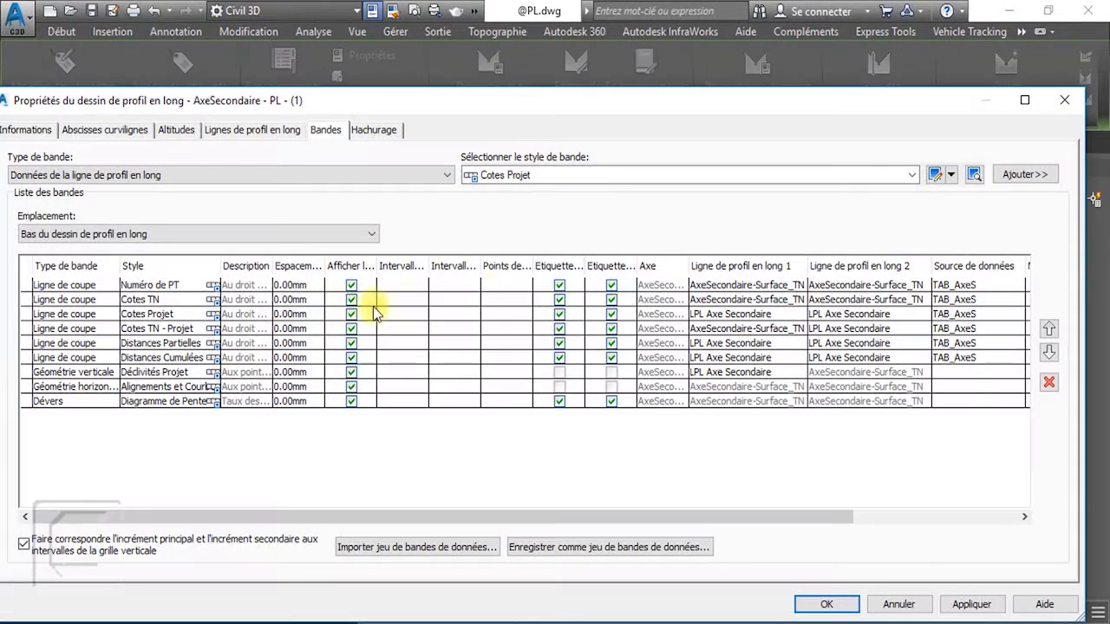
{"action": "left_click", "coordinate": [213, 313]}
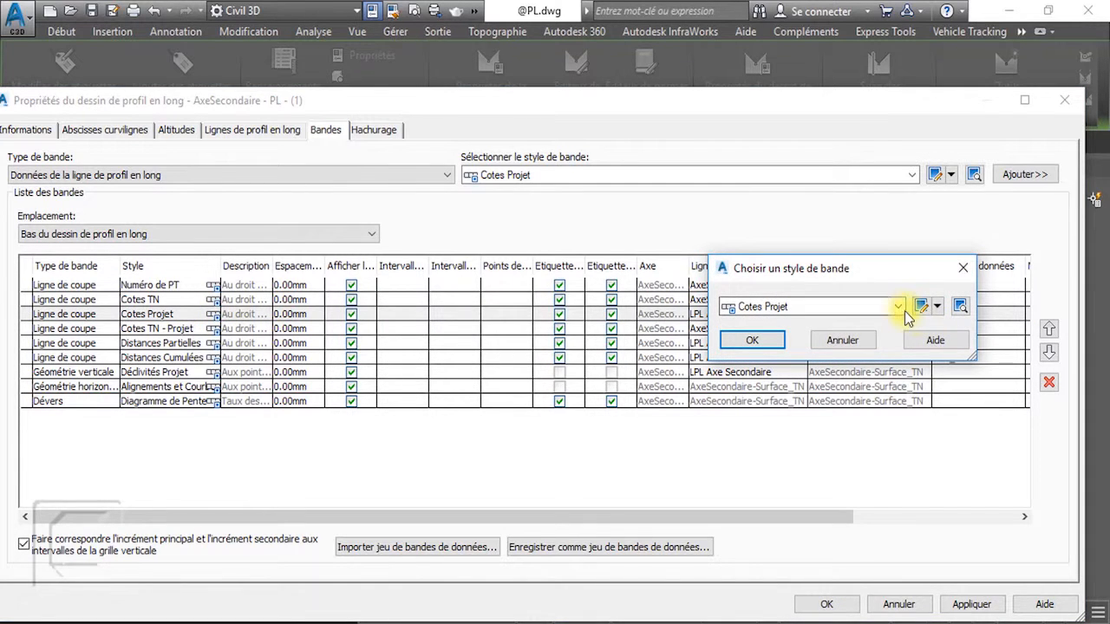
{"action": "left_click", "coordinate": [919, 306]}
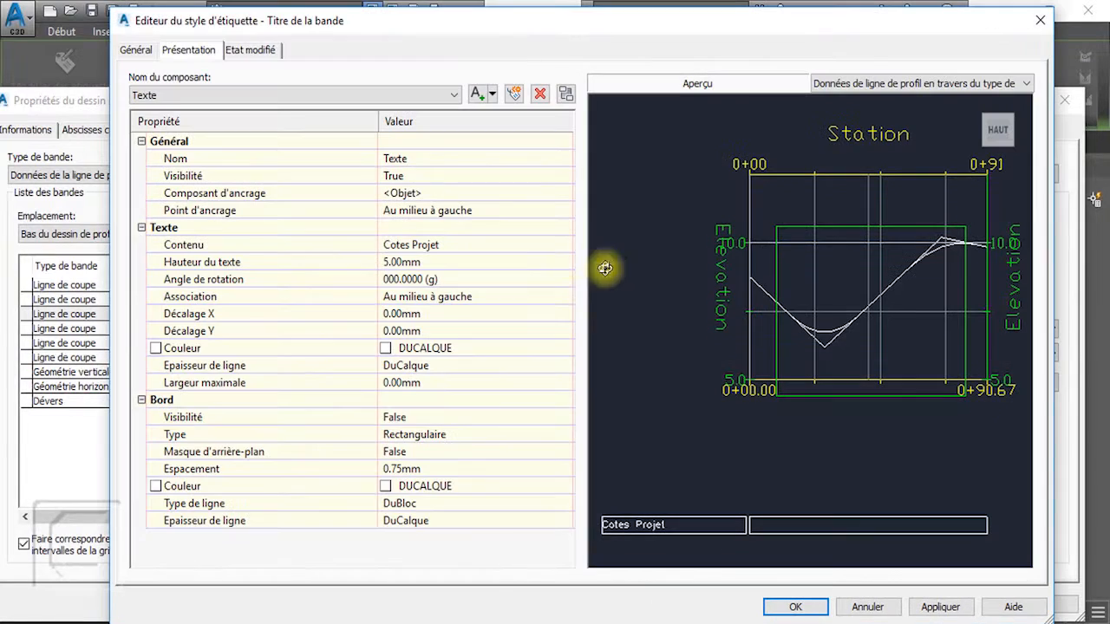
{"action": "left_click", "coordinate": [548, 343]}
{"action": "left_click", "coordinate": [564, 347]}
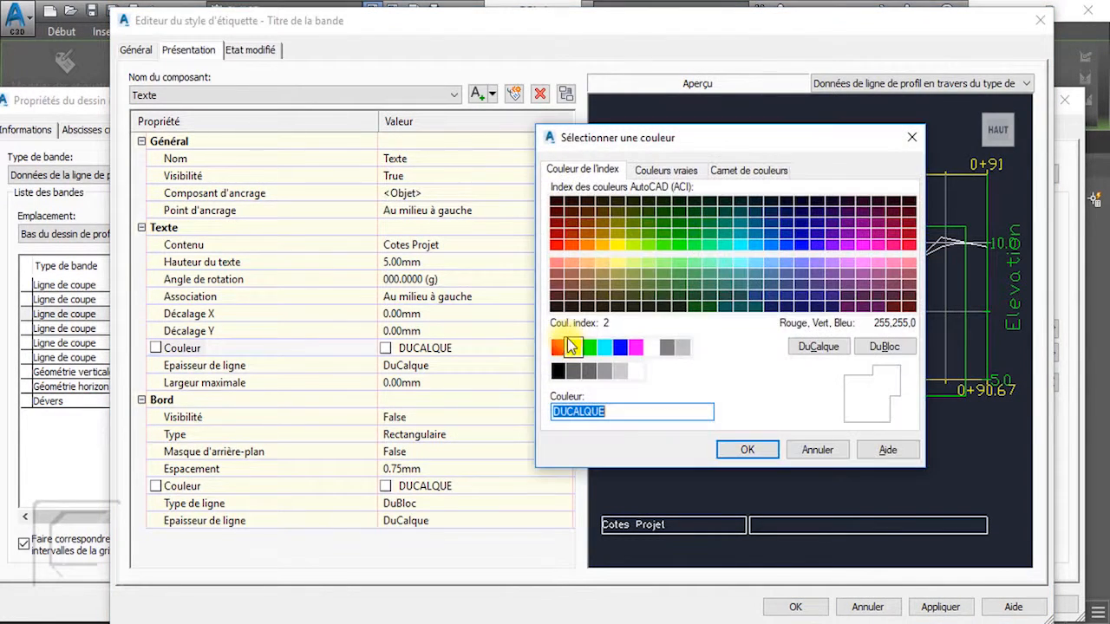
{"action": "left_click", "coordinate": [558, 344]}
{"action": "left_click", "coordinate": [735, 449]}
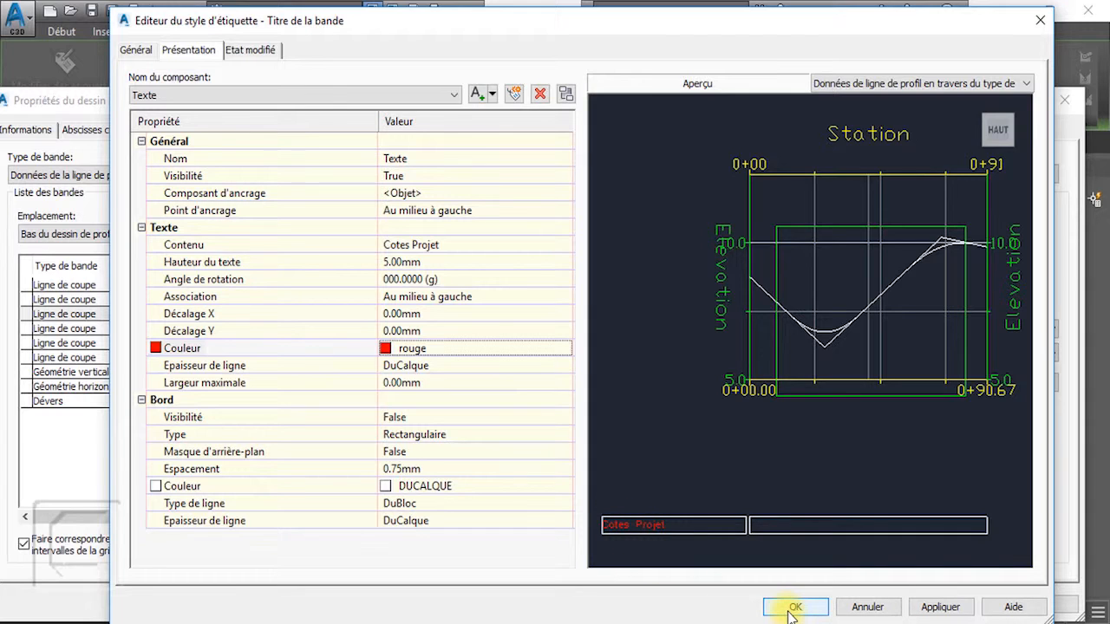
{"action": "left_click", "coordinate": [431, 262]}
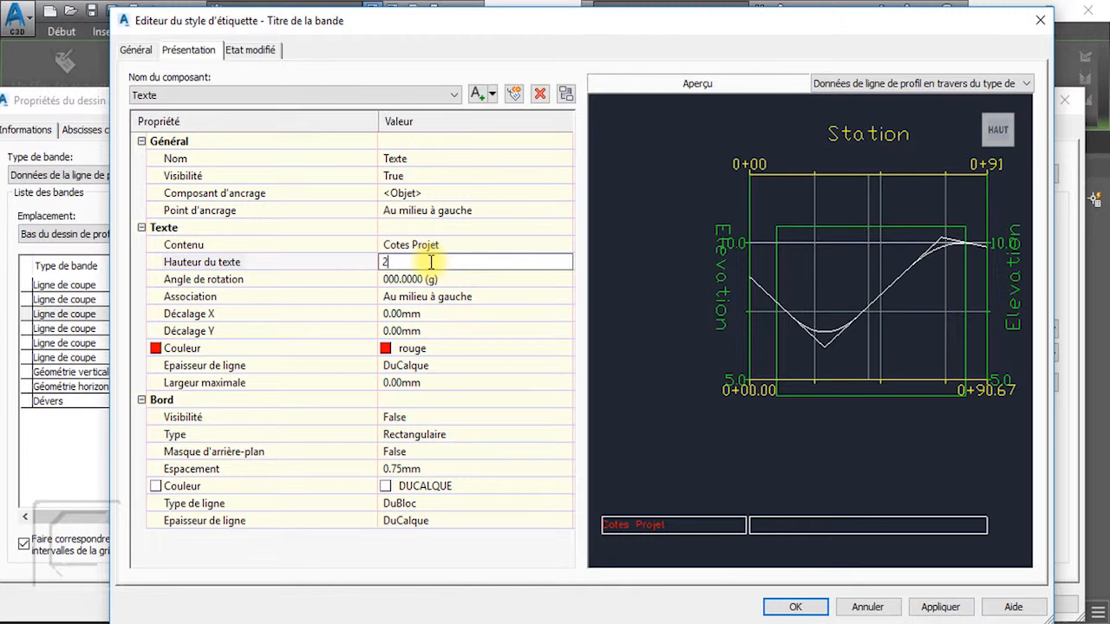
{"action": "left_click", "coordinate": [795, 607]}
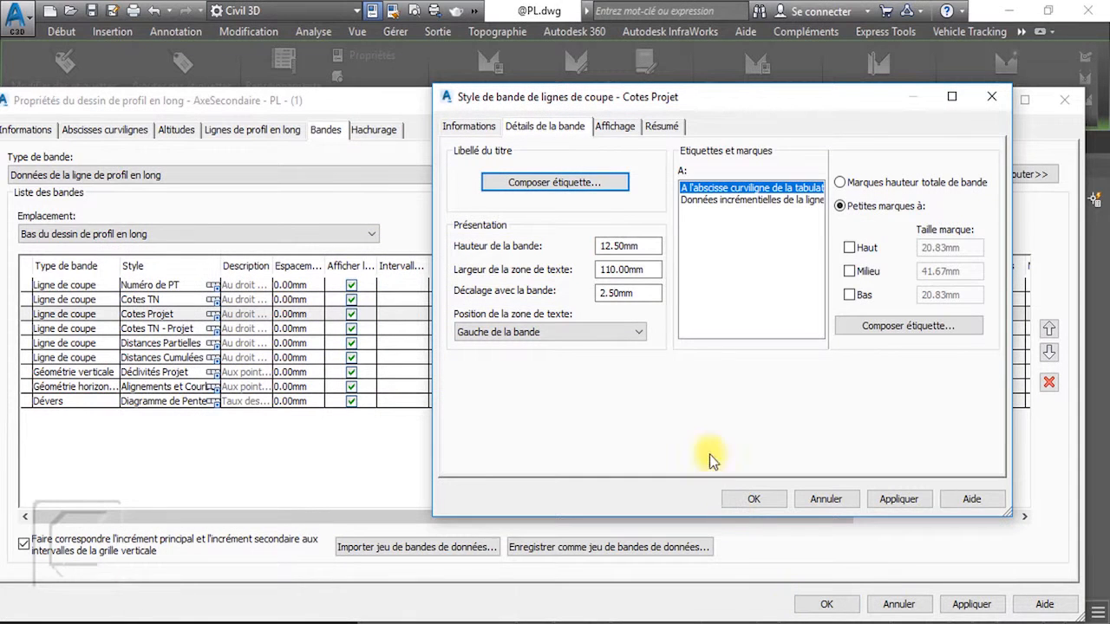
Set the Cotes Projet band height to 5 mm and its text box width to 40 mm, accepting the style and profile view properties.
{"action": "left_click", "coordinate": [604, 246]}
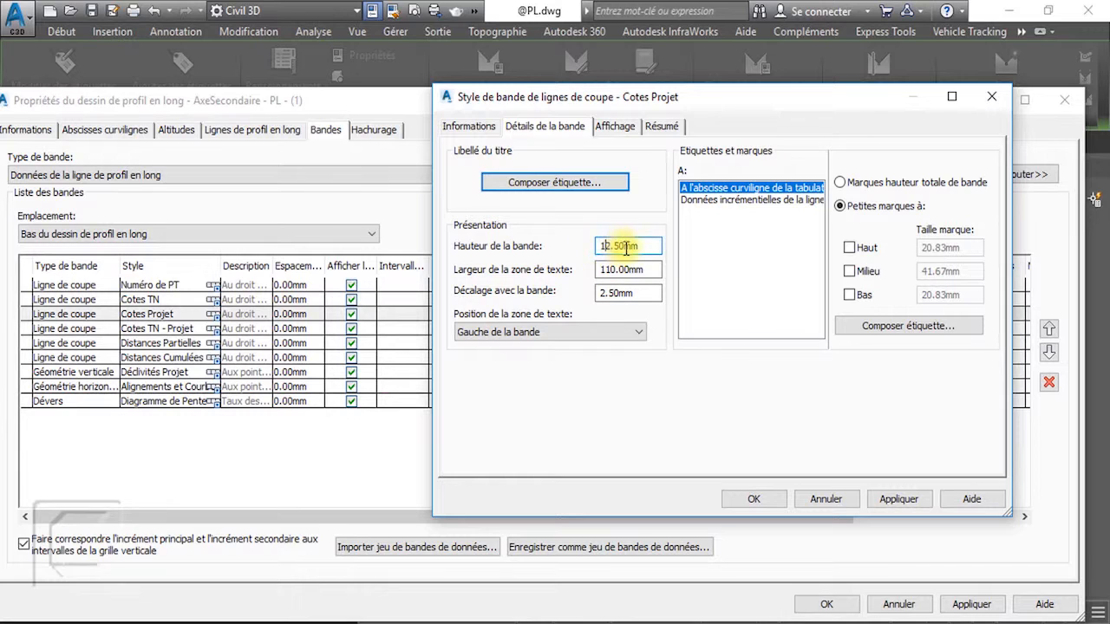
{"action": "left_click_drag", "start_coordinate": [652, 248], "coordinate": [588, 248]}
{"action": "type", "text": "5"}
{"action": "left_click_drag", "start_coordinate": [651, 270], "coordinate": [588, 271]}
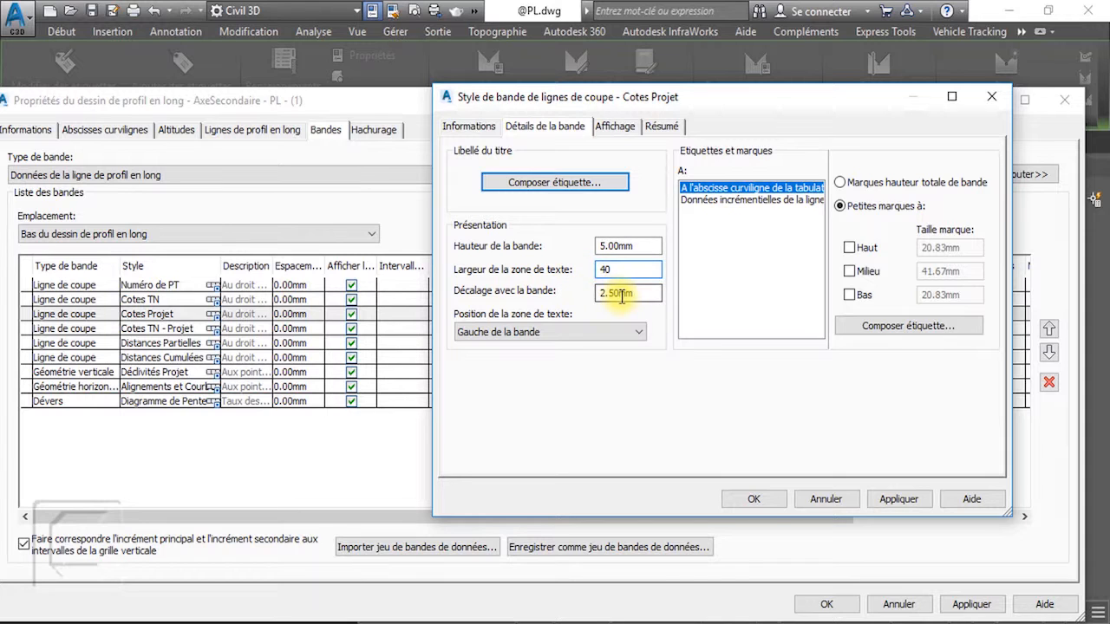
{"action": "left_click", "coordinate": [751, 500]}
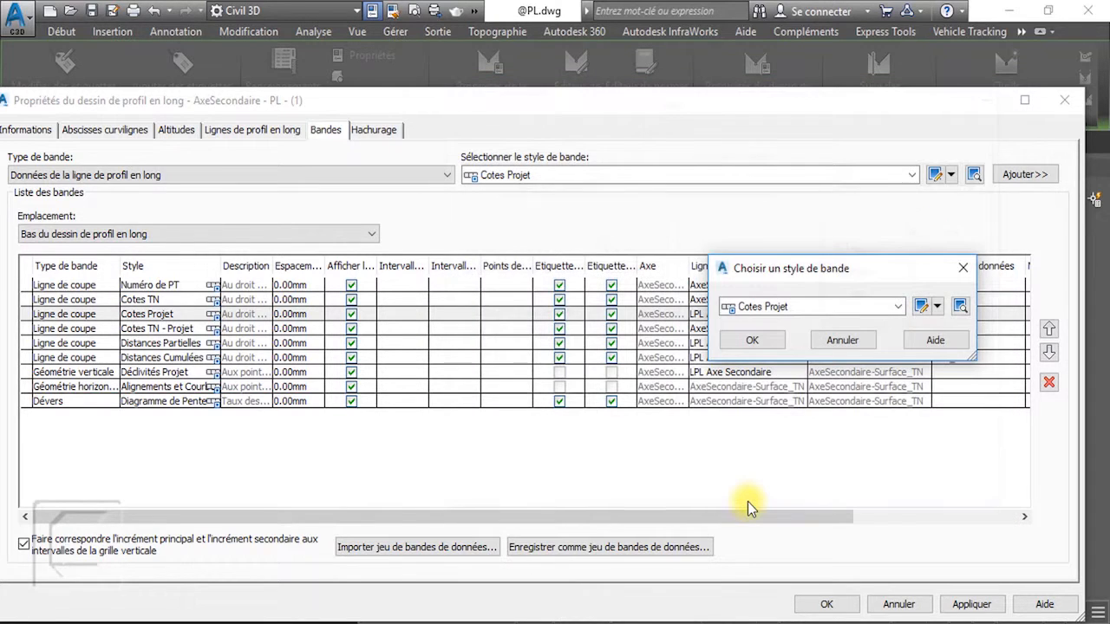
{"action": "left_click", "coordinate": [753, 340]}
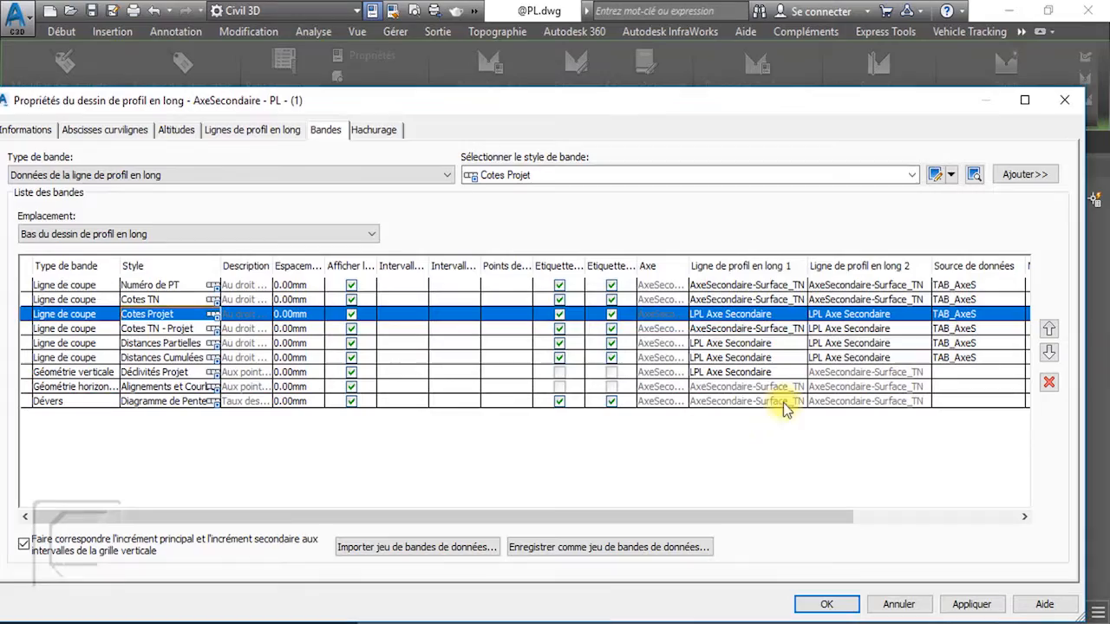
{"action": "left_click", "coordinate": [834, 602]}
Deselect the profile view and examine the resized Cotes Projet band and how its elevation labels fit.
{"action": "left_click", "coordinate": [552, 451]}
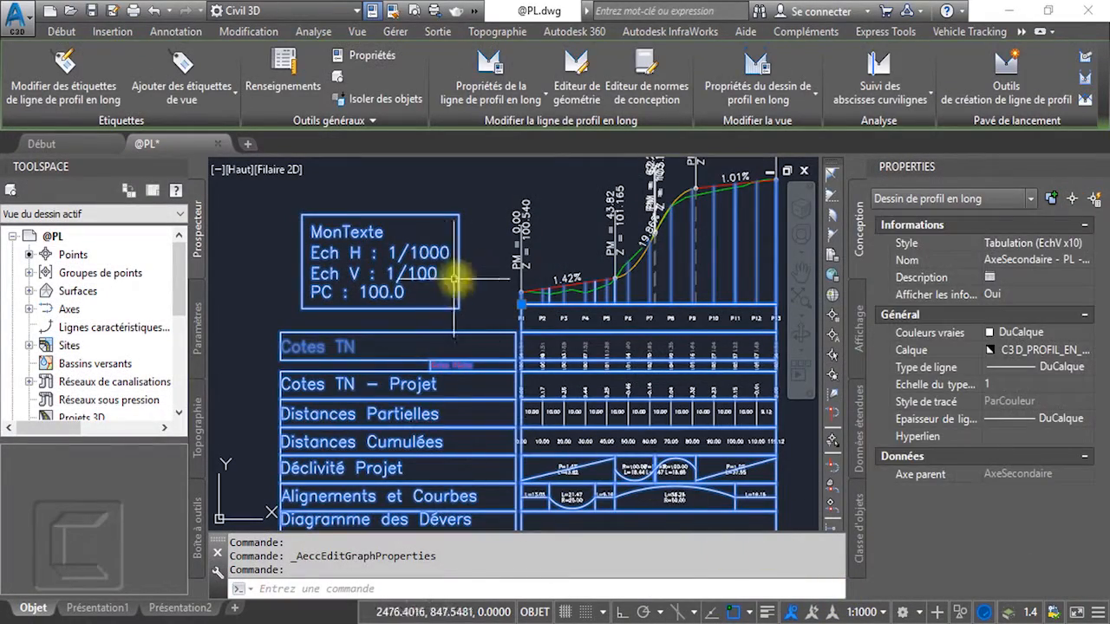
{"action": "key", "text": "Escape"}
{"action": "scroll", "coordinate": [460, 371], "scroll_direction": "up", "scroll_amount": 3}
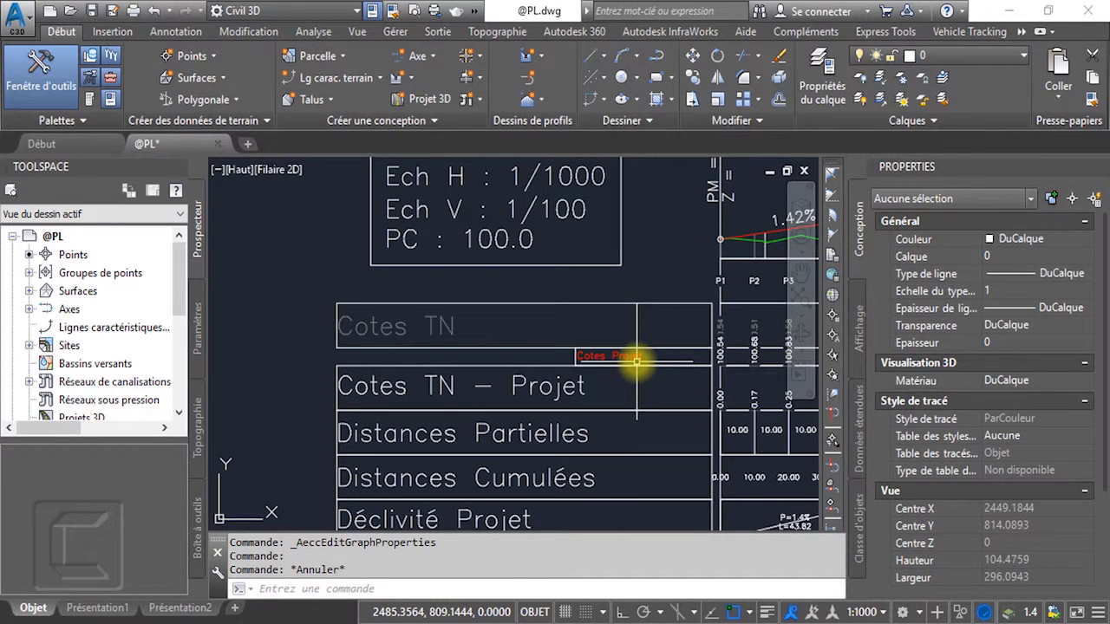
{"action": "middle_click_drag", "start_coordinate": [632, 362], "coordinate": [509, 360]}
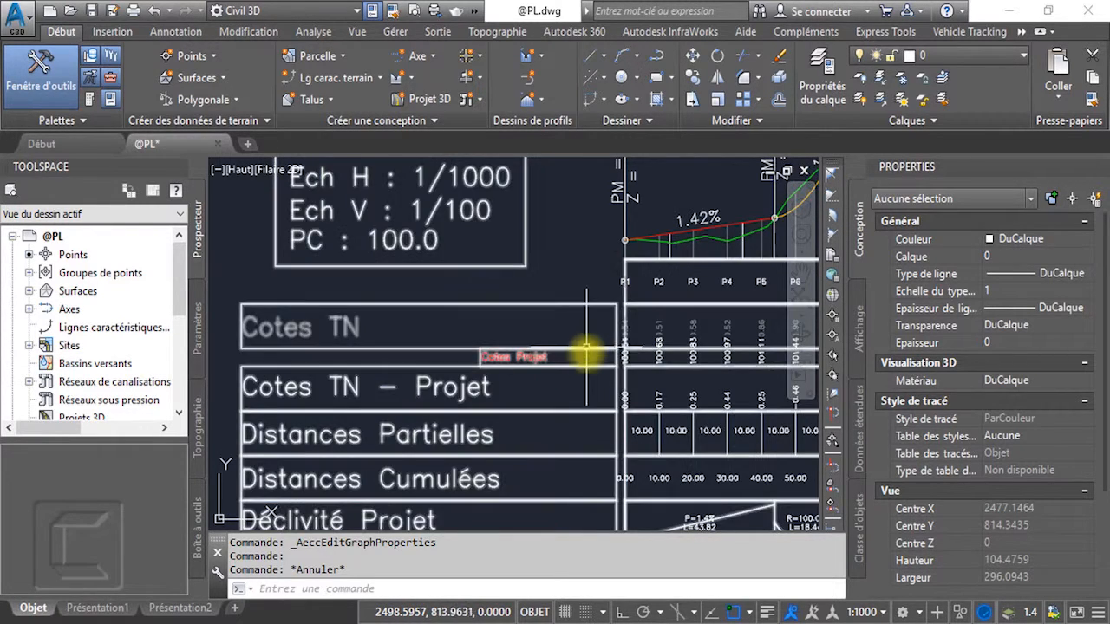
{"action": "scroll", "coordinate": [586, 364], "scroll_direction": "up", "scroll_amount": 2}
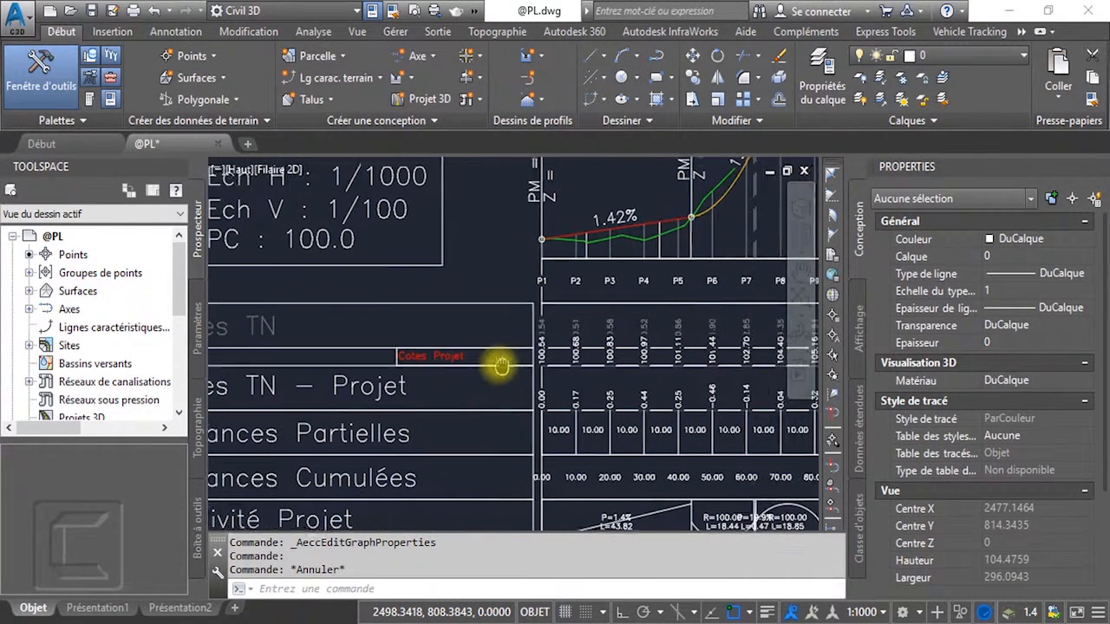
{"action": "scroll", "coordinate": [593, 358], "scroll_direction": "up", "scroll_amount": 2}
{"action": "scroll", "coordinate": [590, 361], "scroll_direction": "up", "scroll_amount": 2}
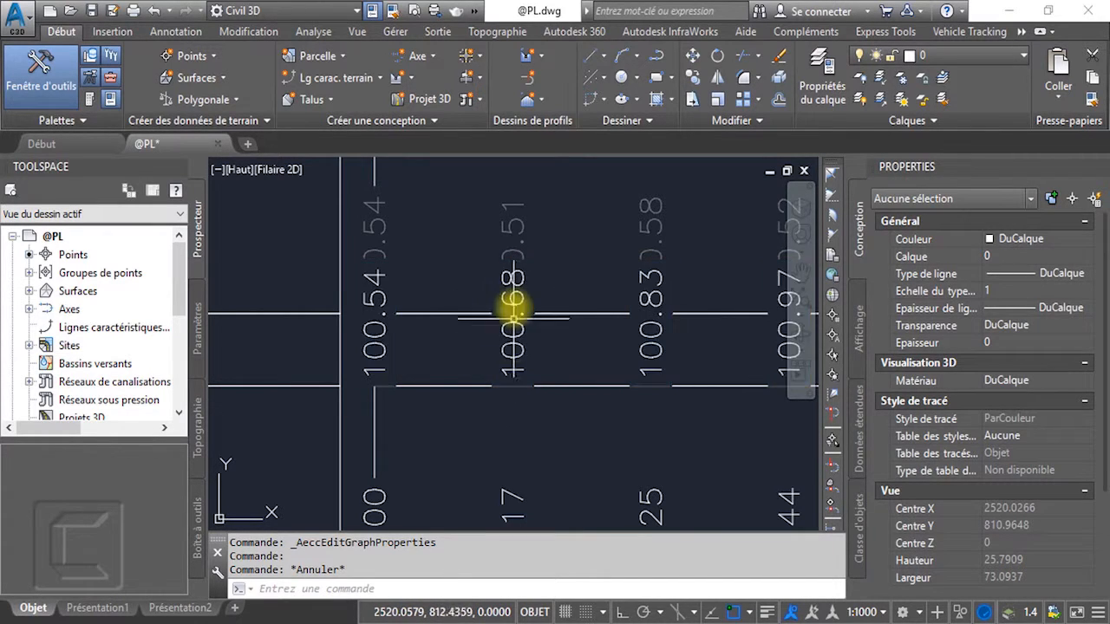
{"action": "scroll", "coordinate": [513, 308], "scroll_direction": "down", "scroll_amount": 2}
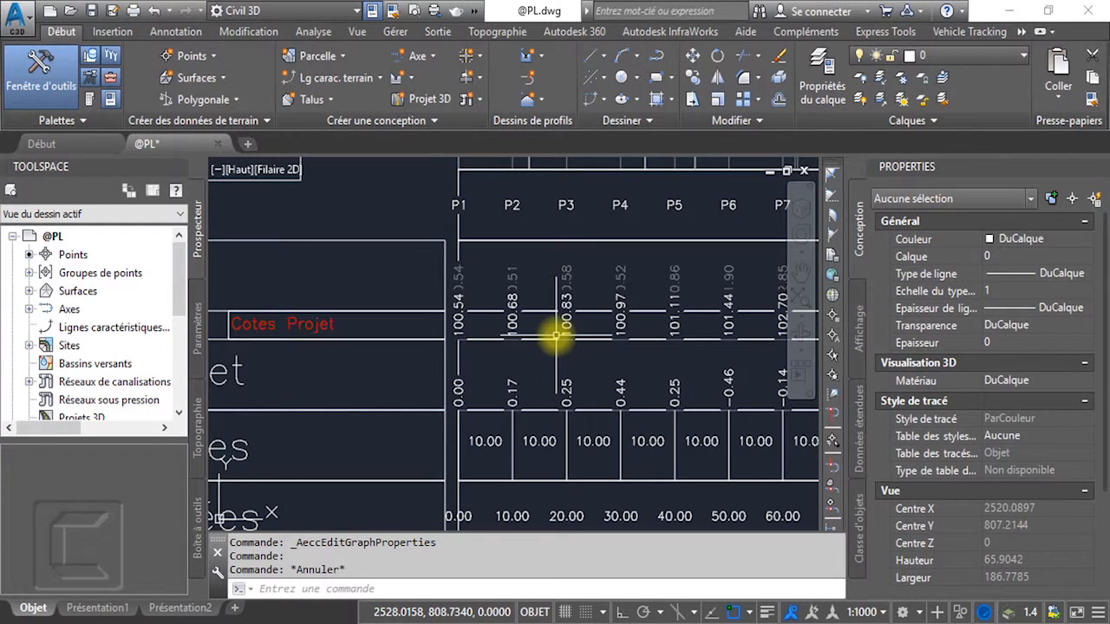
Set the Altitude PR text height to 1 mm in the Cotes Projet label at the tabulation station.
{"action": "left_click", "coordinate": [552, 335]}
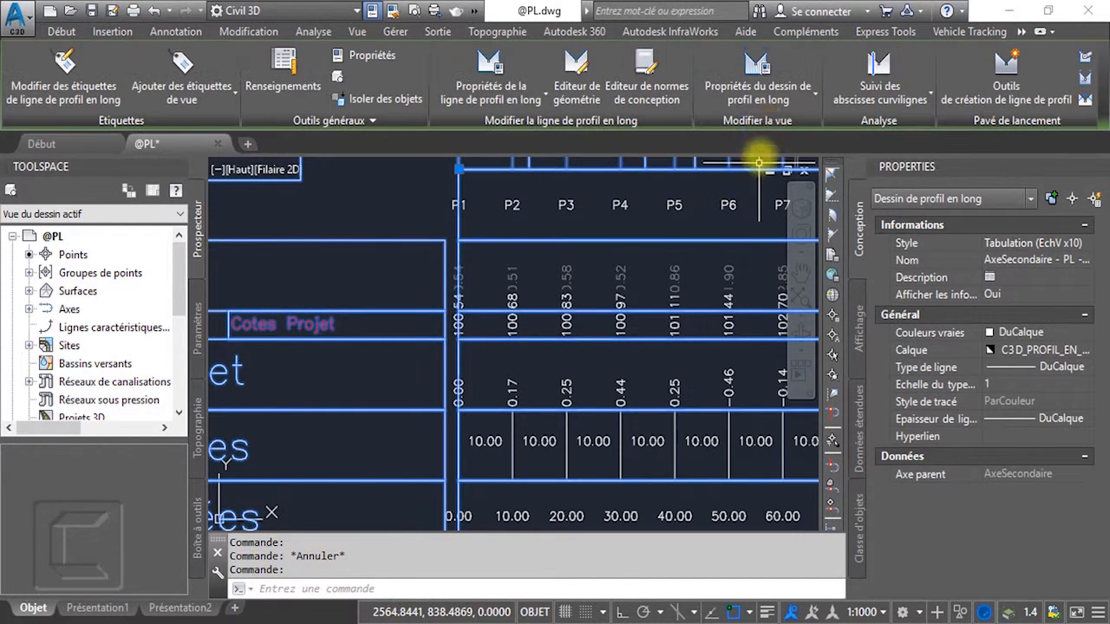
{"action": "left_click", "coordinate": [728, 78]}
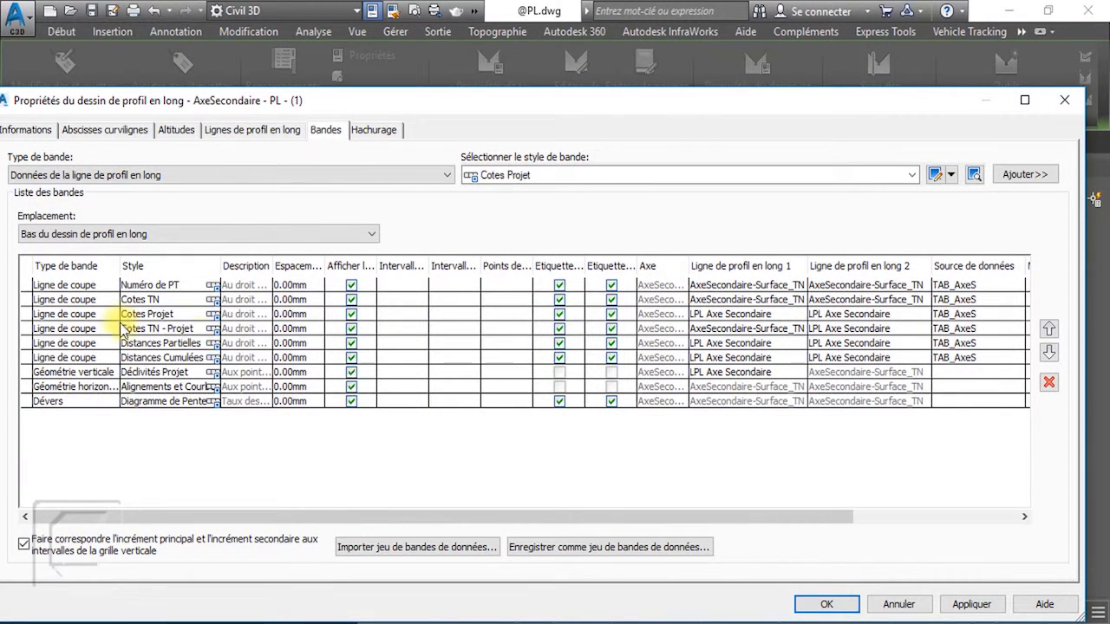
{"action": "left_click", "coordinate": [213, 314]}
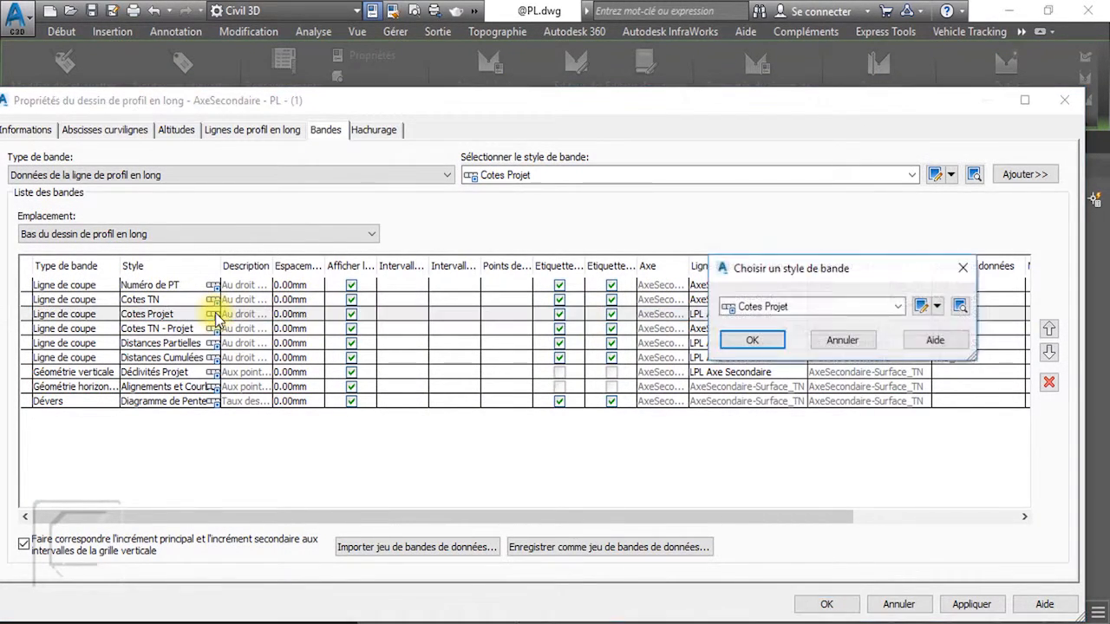
{"action": "left_click", "coordinate": [920, 307]}
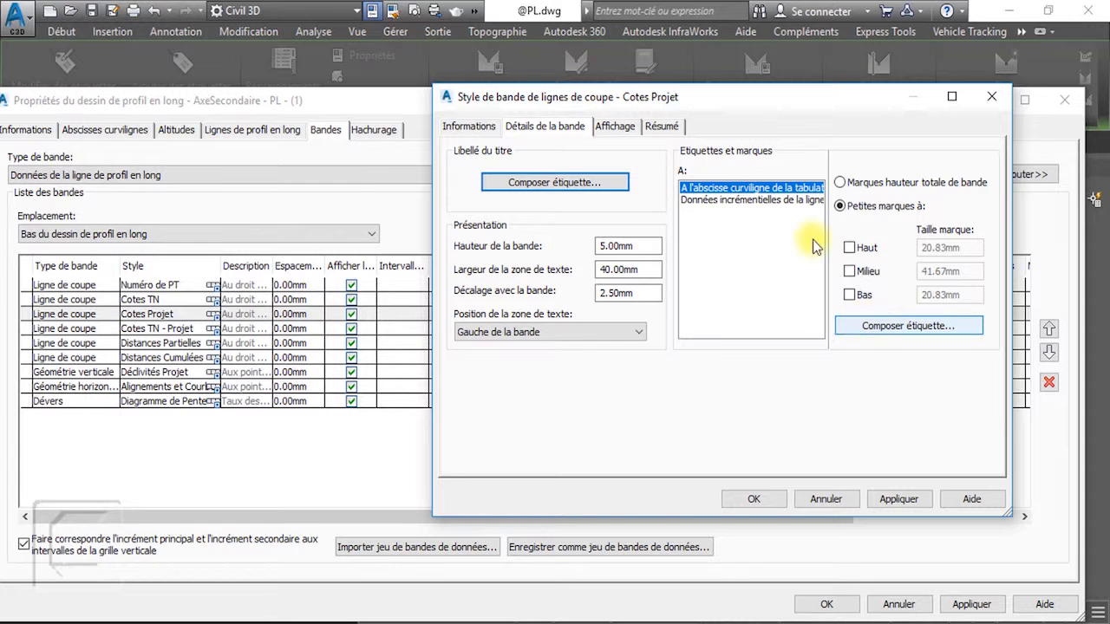
{"action": "left_click", "coordinate": [897, 336]}
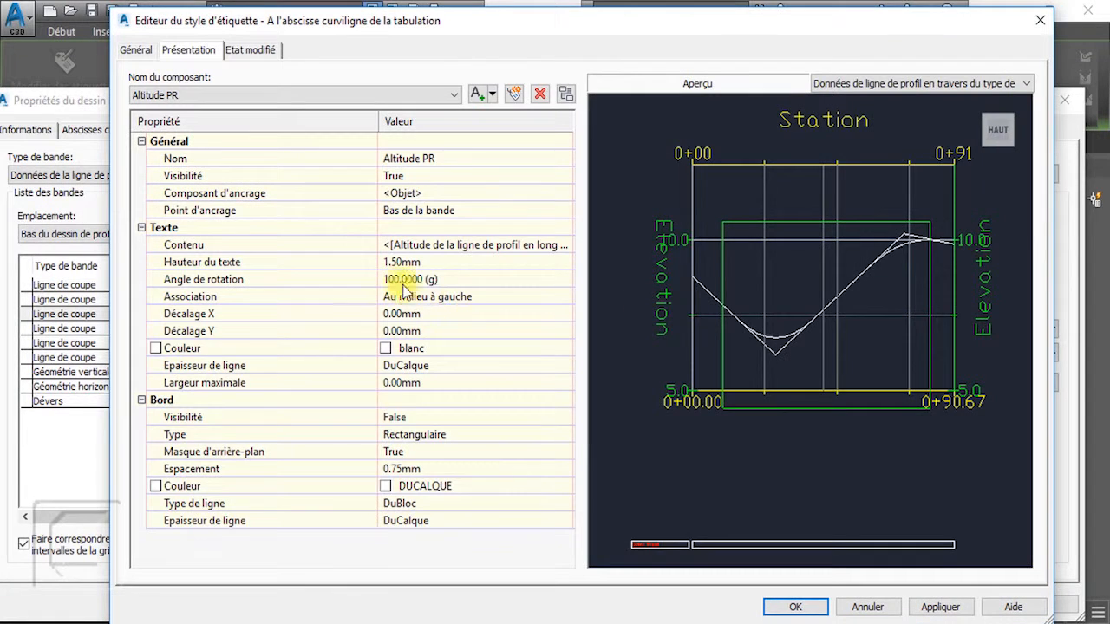
{"action": "left_click", "coordinate": [444, 265]}
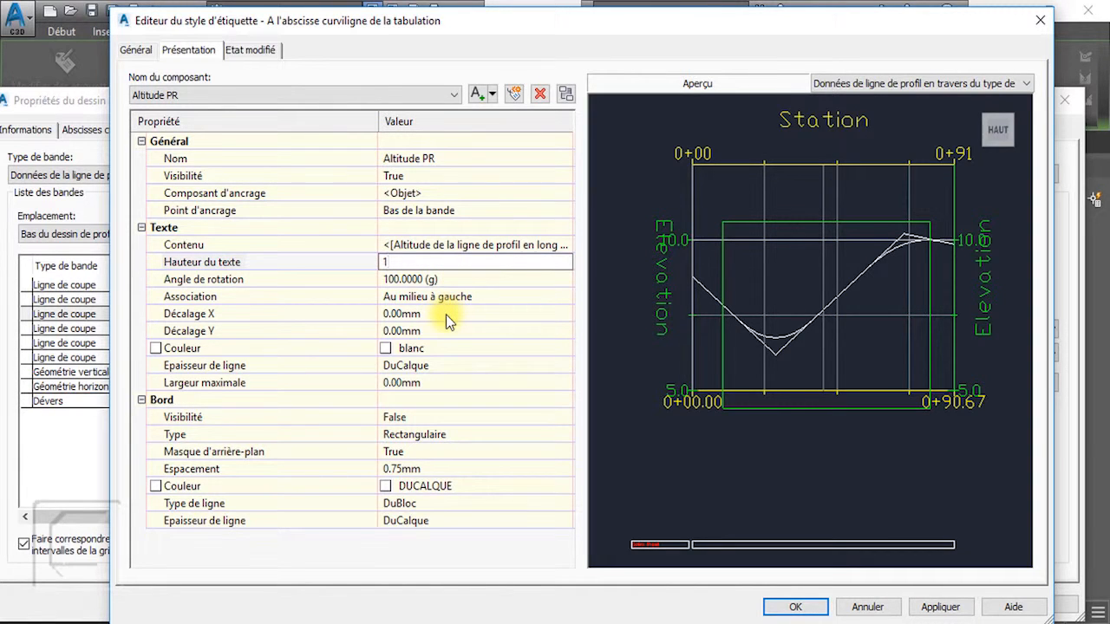
Set the Altitude PR text colour to red and accept the label, band style and profile view properties.
{"action": "left_click", "coordinate": [470, 347]}
{"action": "left_click", "coordinate": [564, 348]}
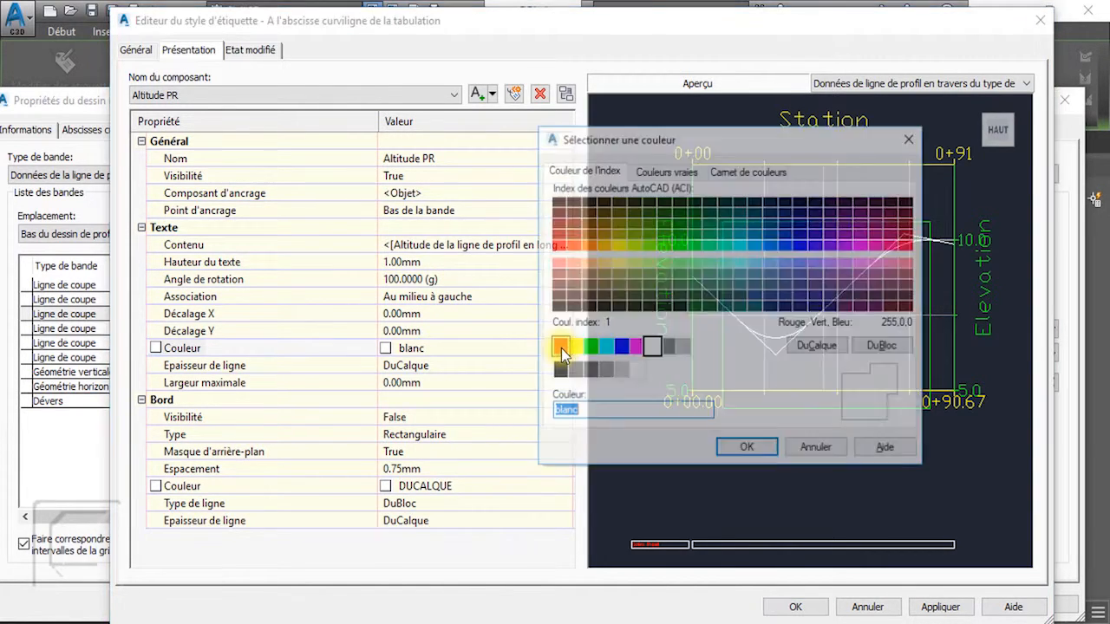
{"action": "left_click", "coordinate": [558, 347]}
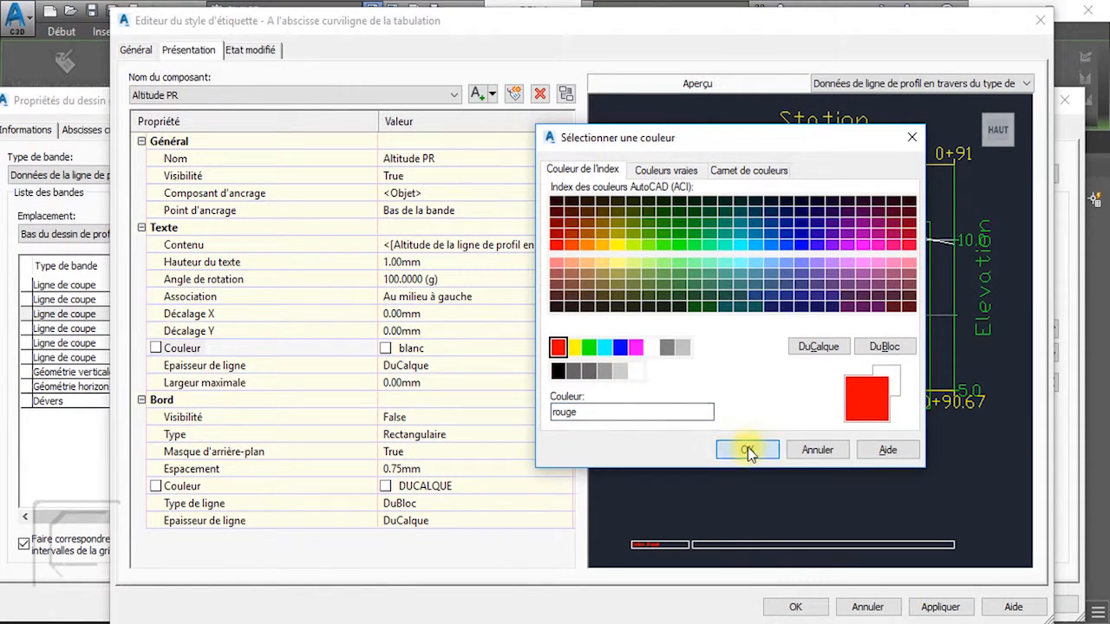
{"action": "left_click", "coordinate": [747, 450]}
{"action": "left_click", "coordinate": [794, 606]}
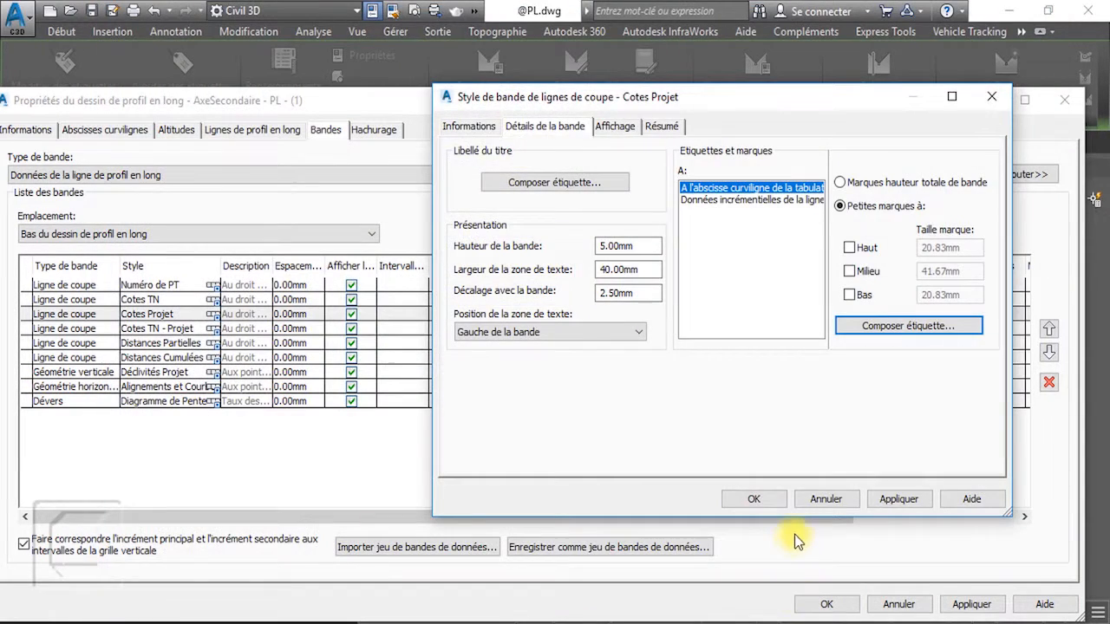
{"action": "left_click", "coordinate": [762, 499]}
{"action": "left_click", "coordinate": [750, 340]}
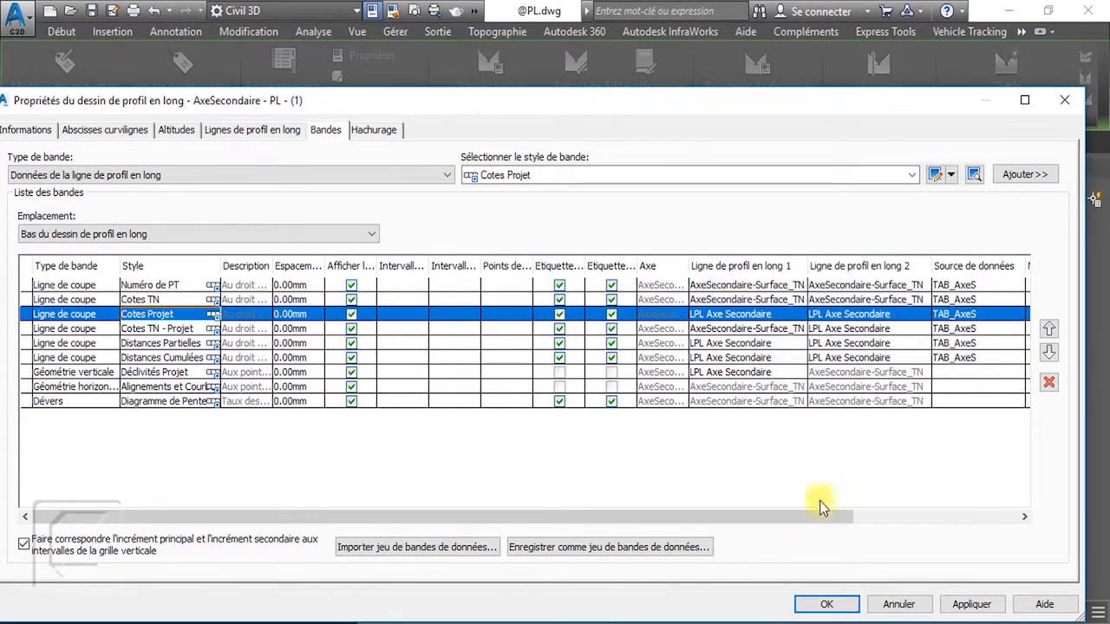
{"action": "left_click", "coordinate": [824, 606]}
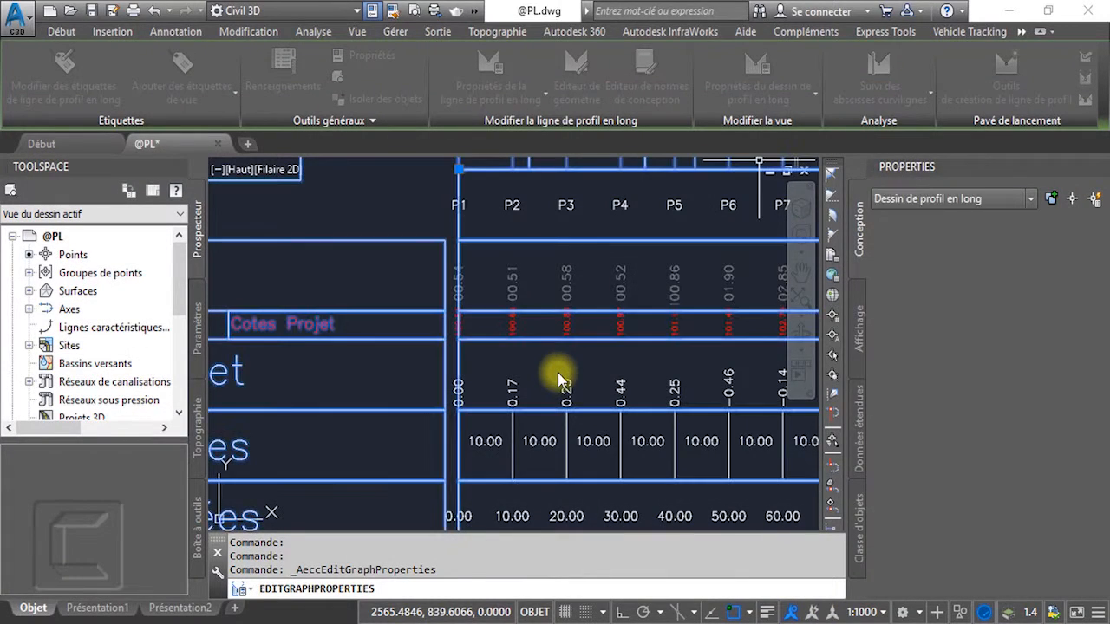
Check the Altitude TN text settings in the Cotes TN band's tabulation-station label, closing the label and band style without saving.
{"action": "scroll", "coordinate": [537, 328], "scroll_direction": "up", "scroll_amount": 4}
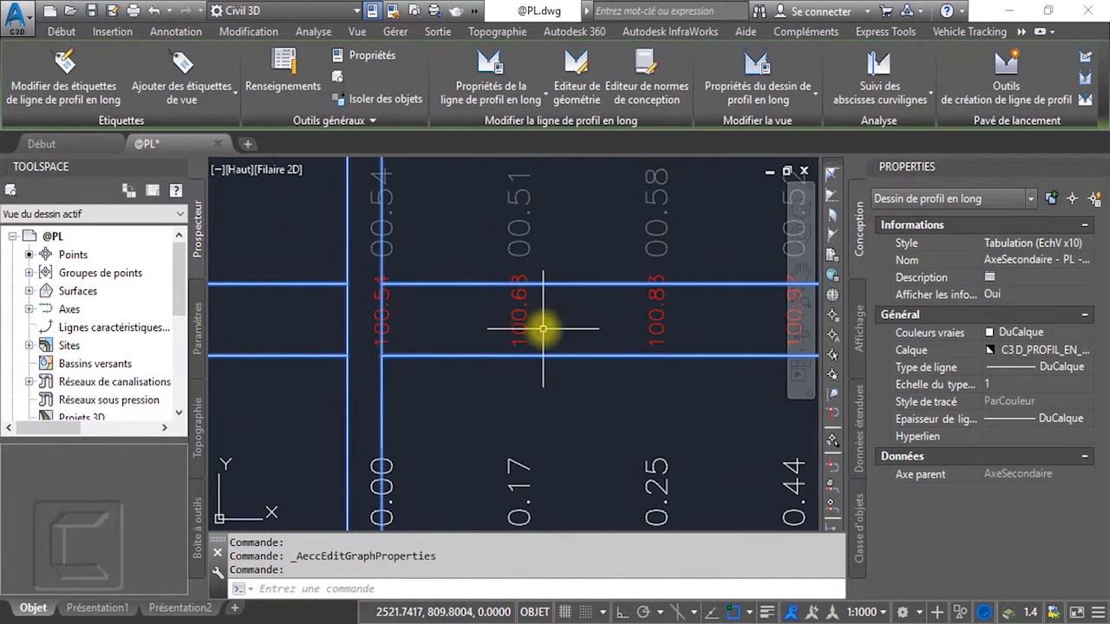
{"action": "scroll", "coordinate": [539, 342], "scroll_direction": "down", "scroll_amount": 5}
{"action": "scroll", "coordinate": [540, 345], "scroll_direction": "up", "scroll_amount": 4}
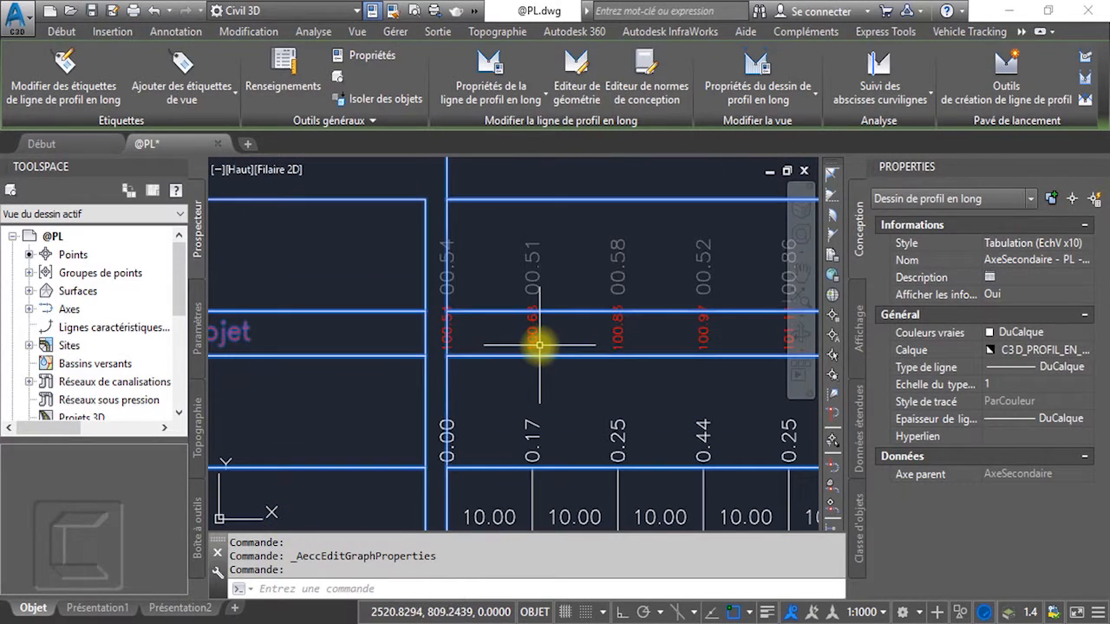
{"action": "left_click", "coordinate": [757, 78]}
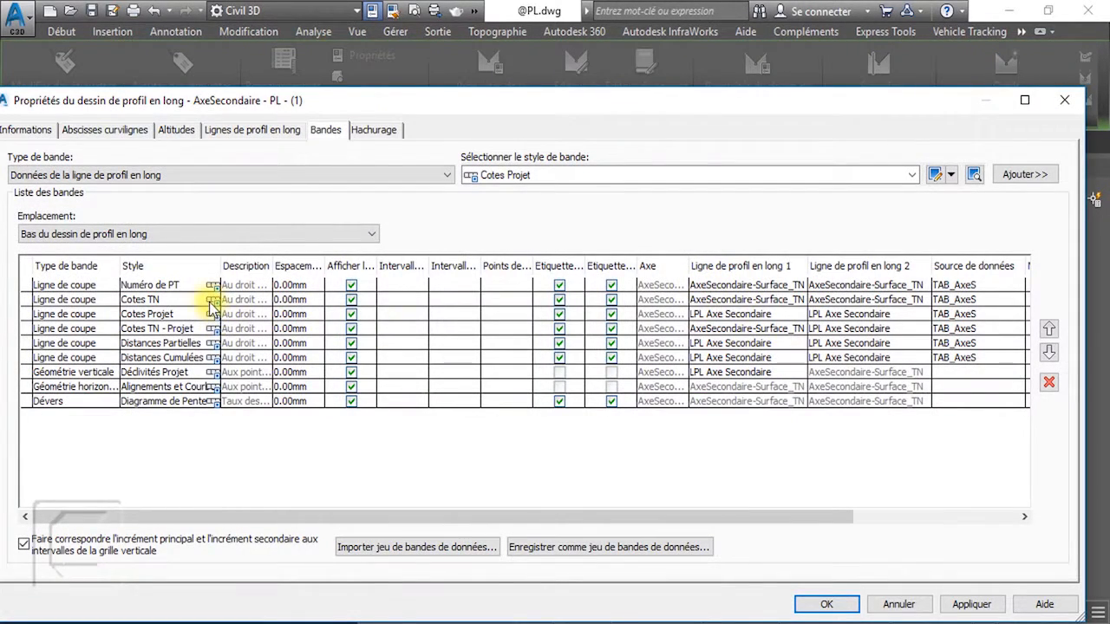
{"action": "left_click", "coordinate": [211, 299]}
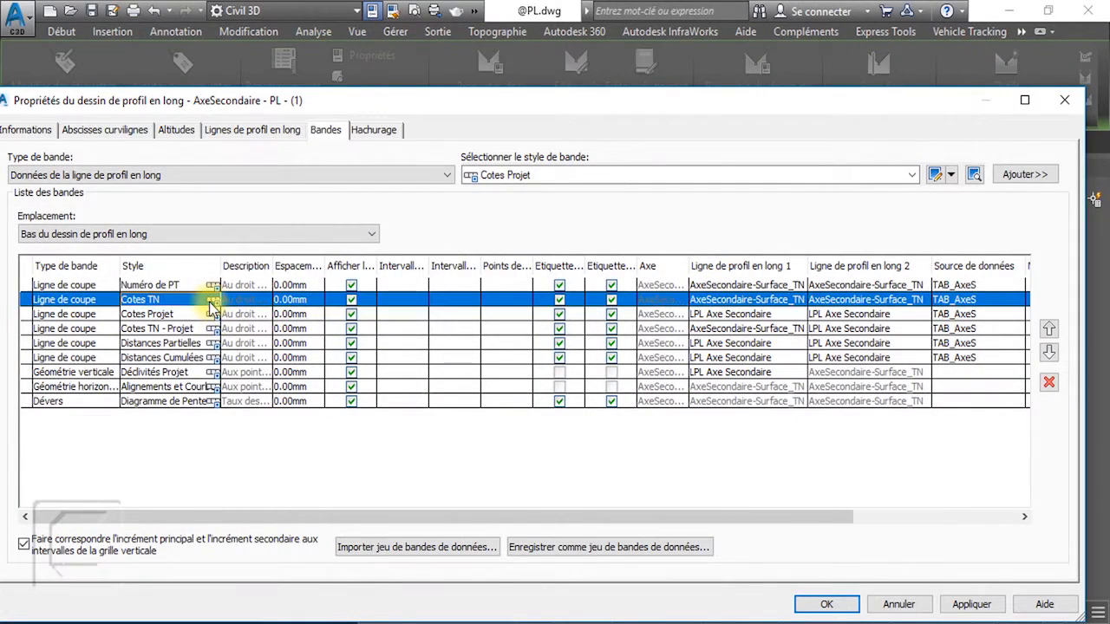
{"action": "left_click", "coordinate": [920, 307]}
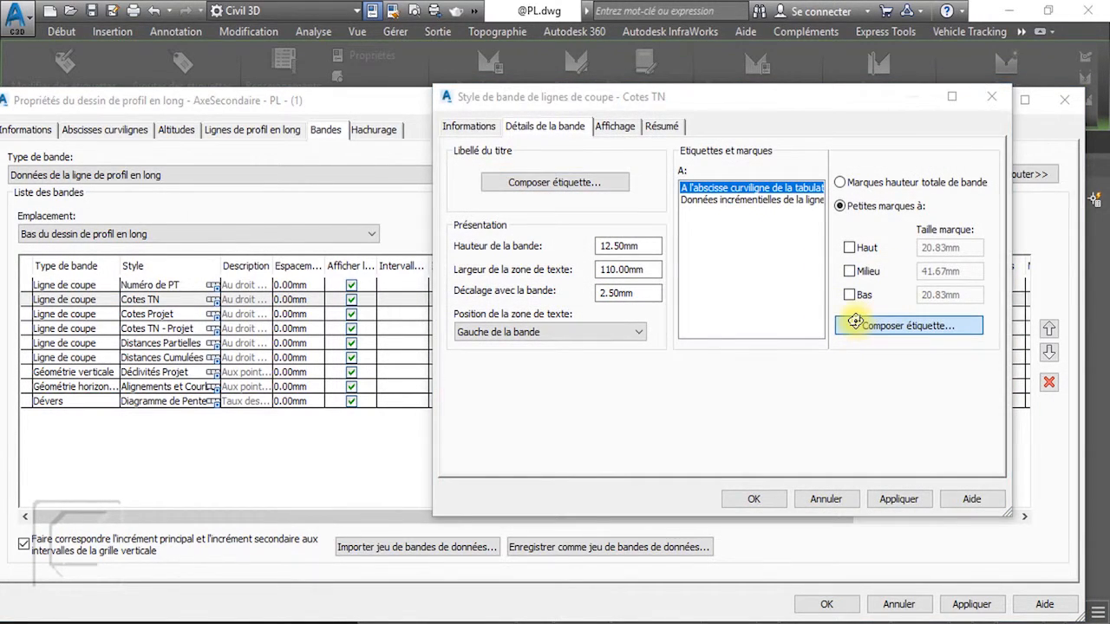
{"action": "left_click", "coordinate": [855, 323]}
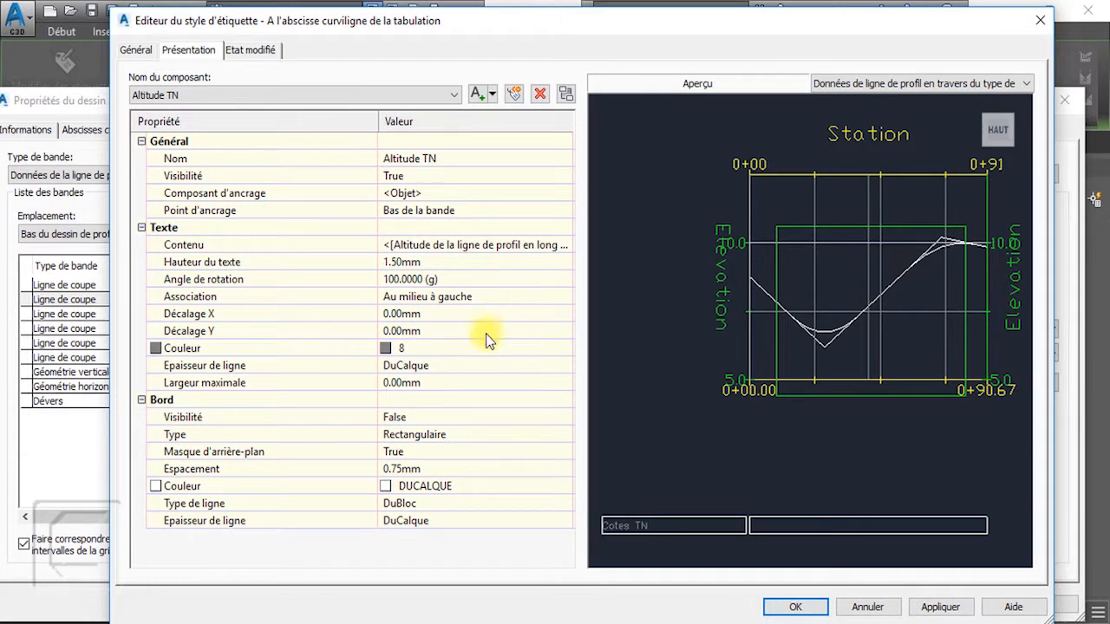
{"action": "left_click", "coordinate": [1043, 30]}
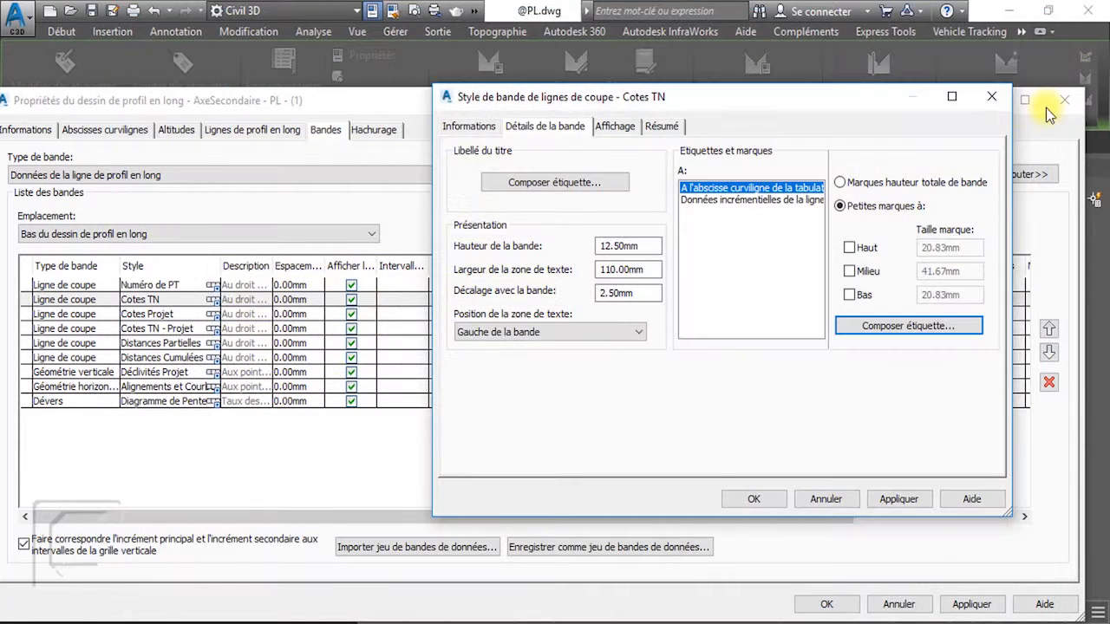
{"action": "left_click", "coordinate": [985, 94]}
{"action": "left_click", "coordinate": [963, 268]}
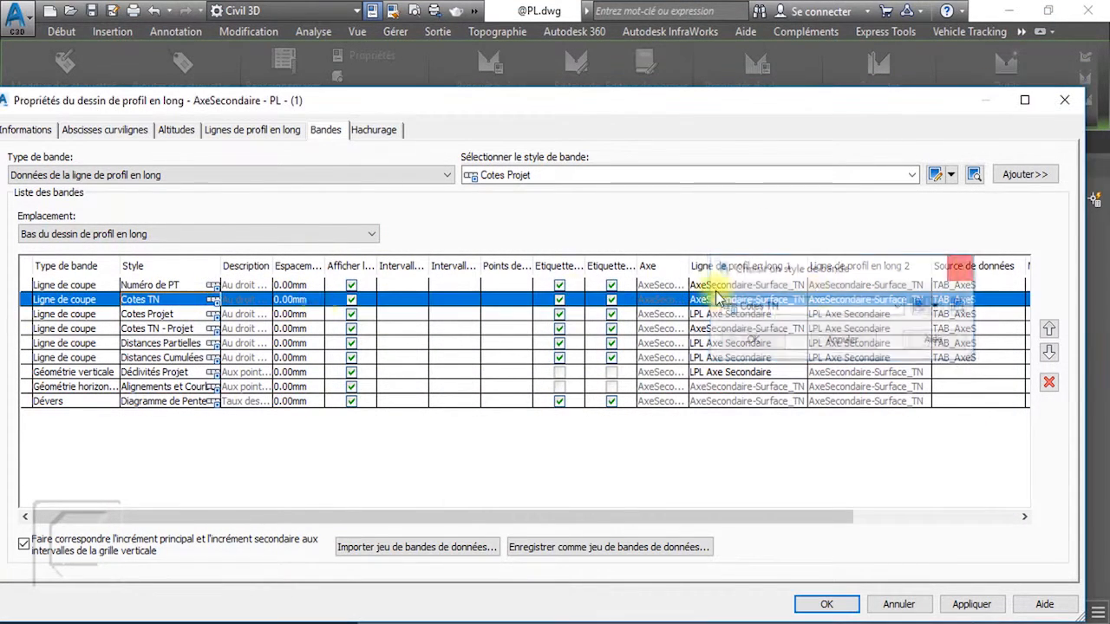
Set the Altitude PR text height to 0.75 mm in the Cotes Projet tabulation-station label and accept the label and band style.
{"action": "left_click", "coordinate": [212, 312]}
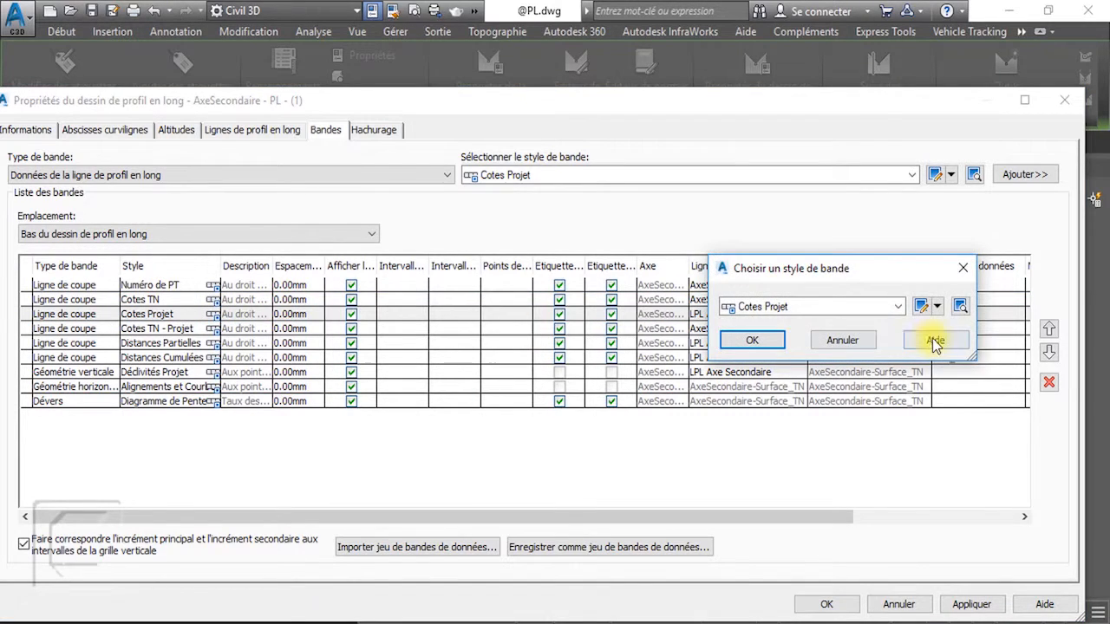
{"action": "left_click", "coordinate": [923, 309]}
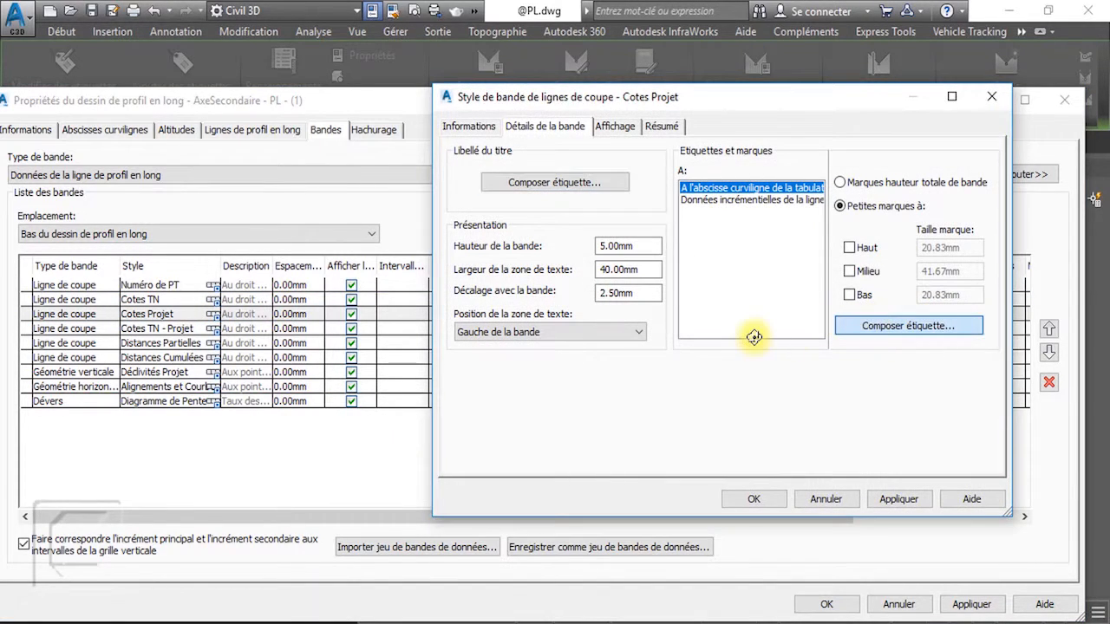
{"action": "double_click", "coordinate": [744, 188]}
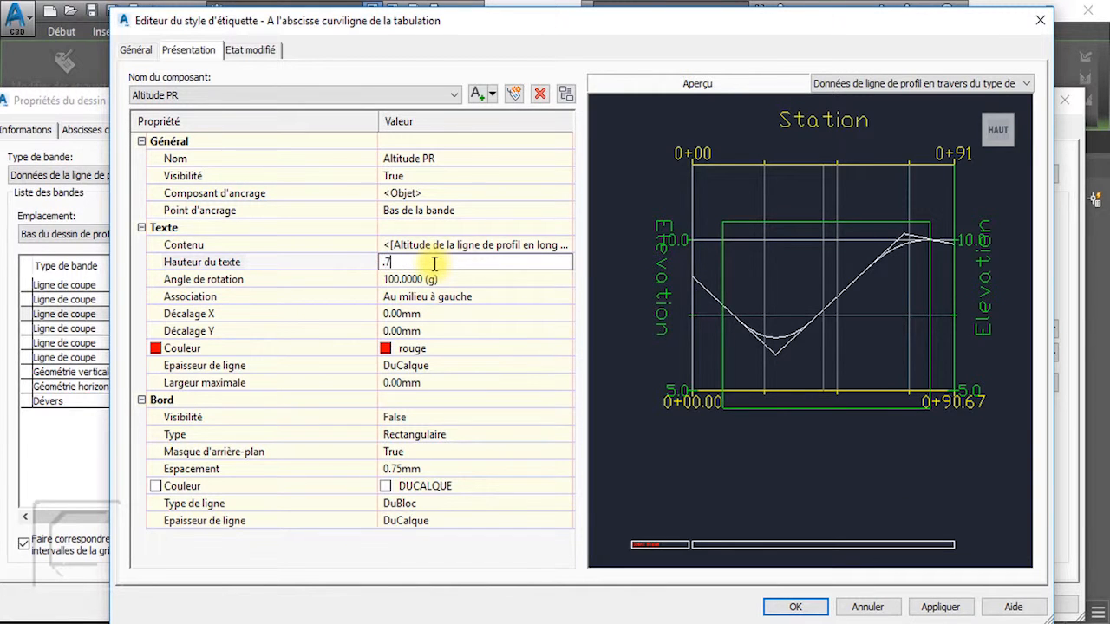
{"action": "left_click", "coordinate": [791, 605]}
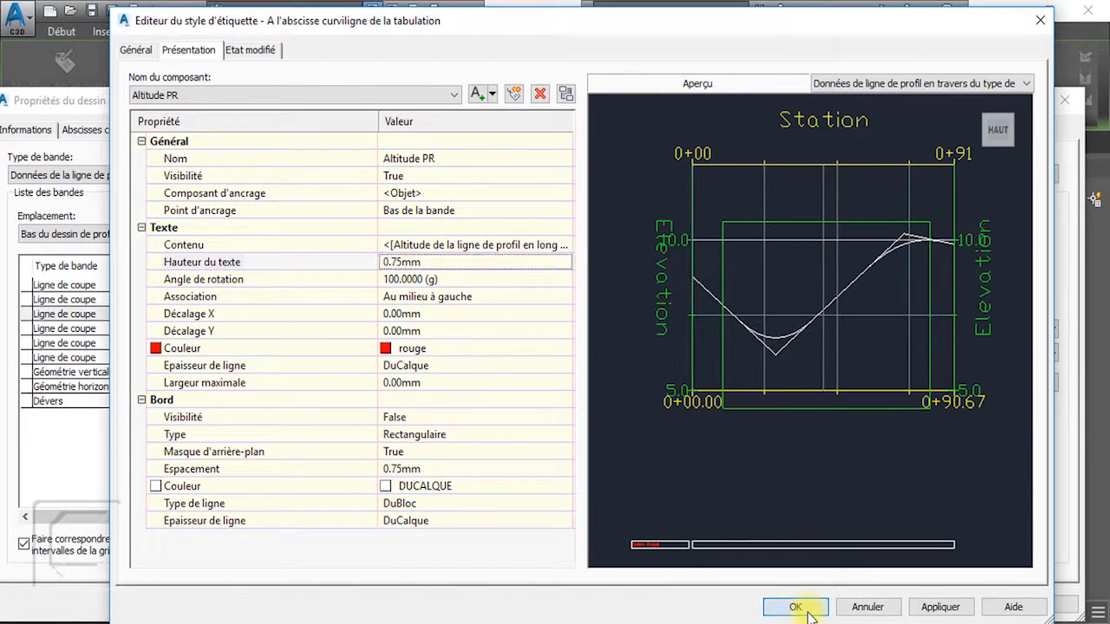
{"action": "left_click", "coordinate": [765, 501]}
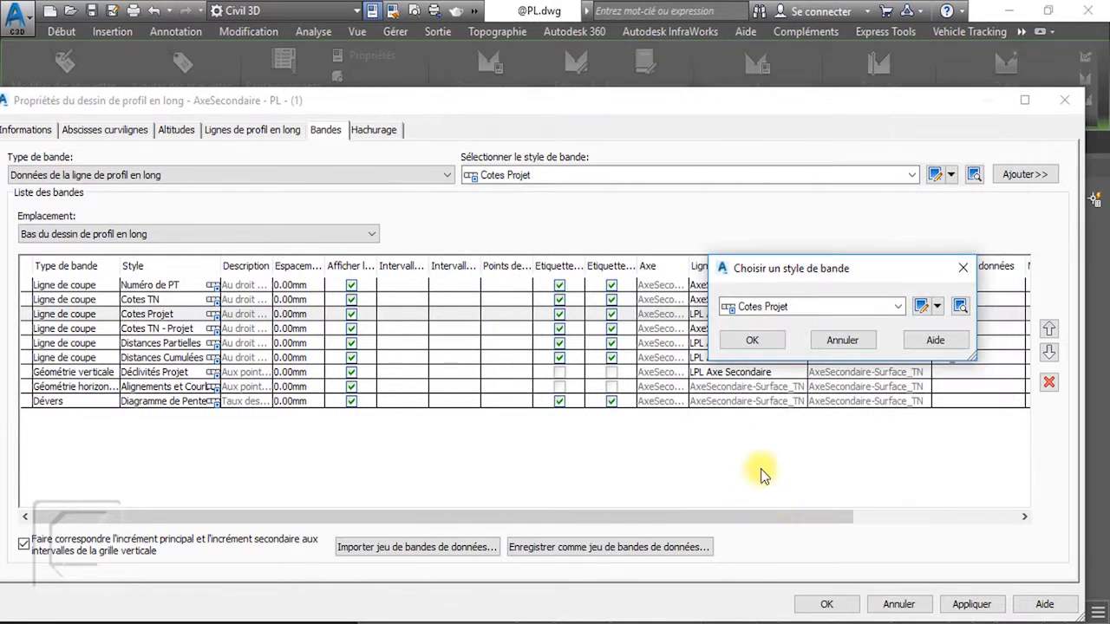
{"action": "left_click", "coordinate": [750, 344]}
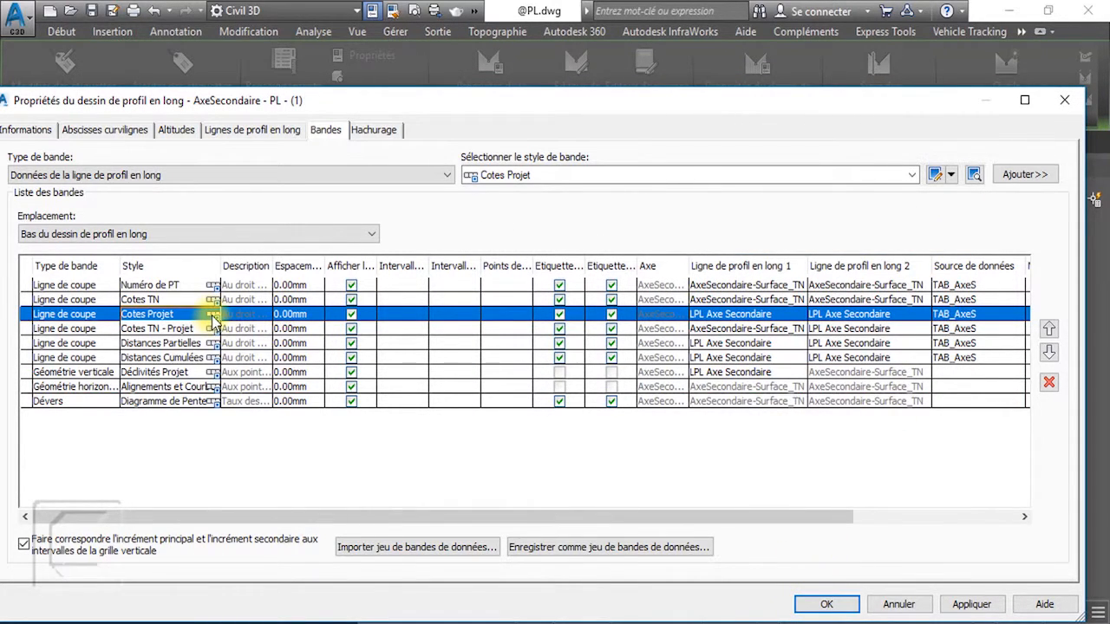
Review the Cotes Projet band height, then accept the band style and the profile view properties.
{"action": "left_click", "coordinate": [213, 317]}
{"action": "left_click", "coordinate": [913, 310]}
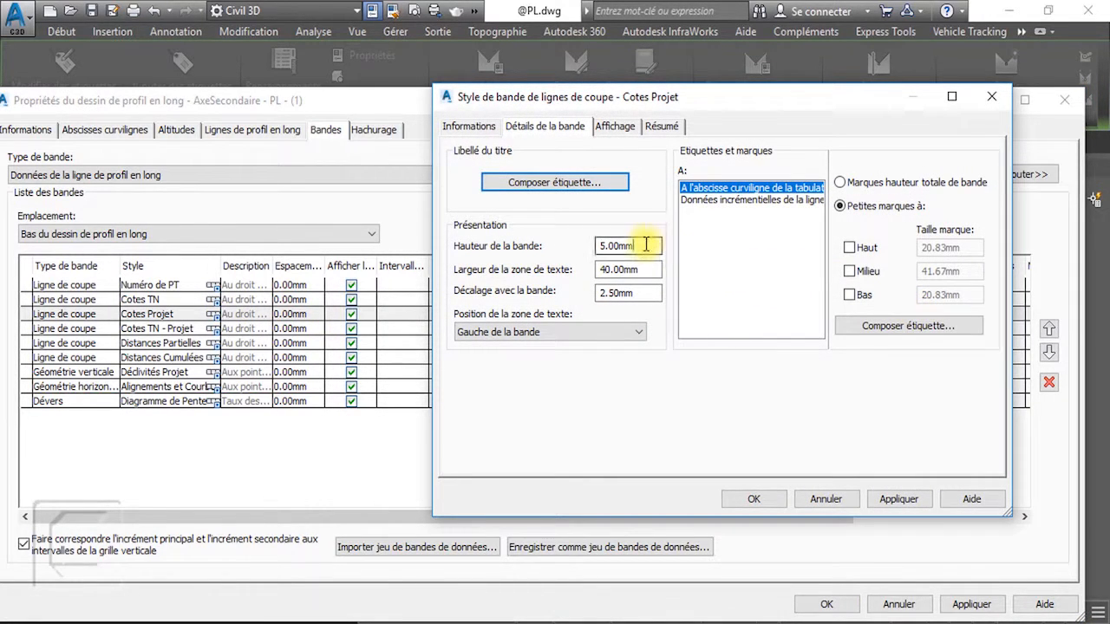
{"action": "left_click_drag", "start_coordinate": [646, 246], "coordinate": [613, 252]}
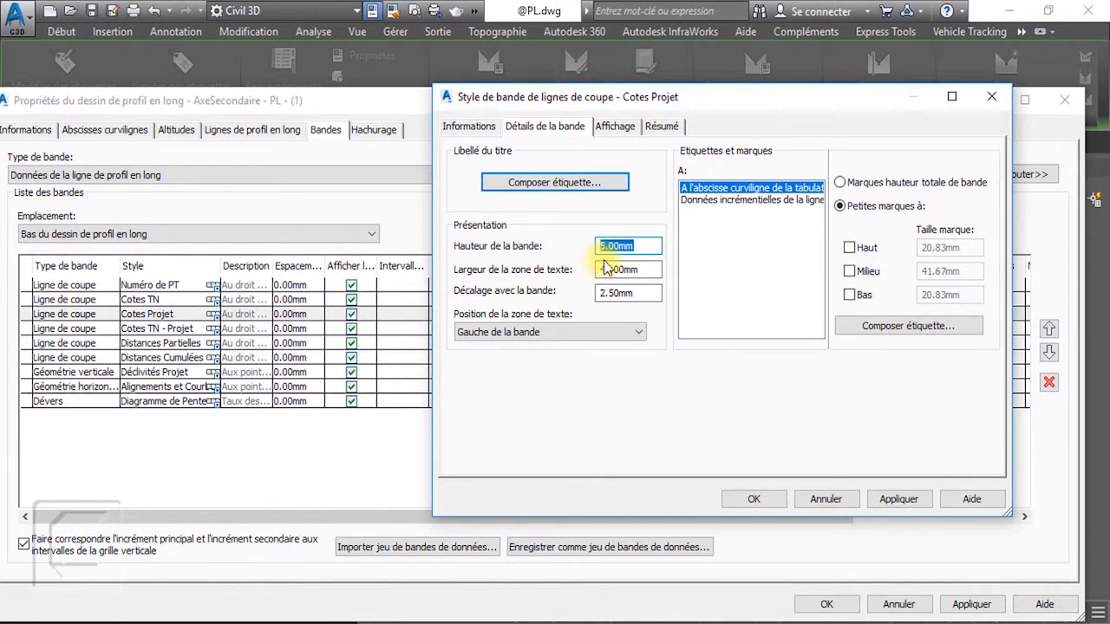
{"action": "left_click", "coordinate": [753, 498]}
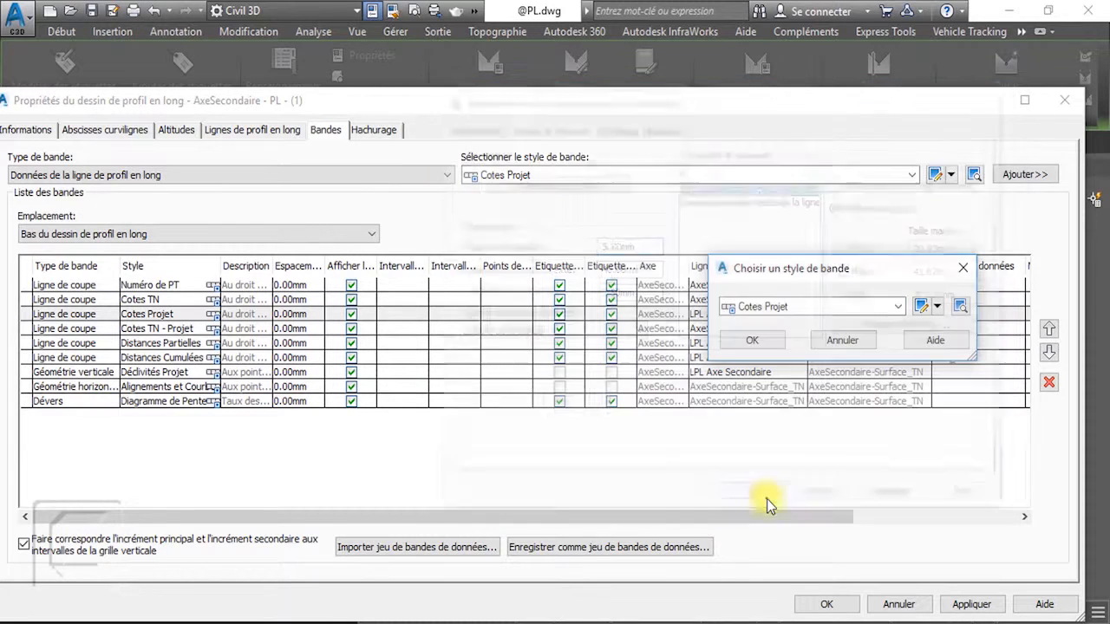
{"action": "left_click", "coordinate": [762, 347]}
{"action": "left_click", "coordinate": [828, 604]}
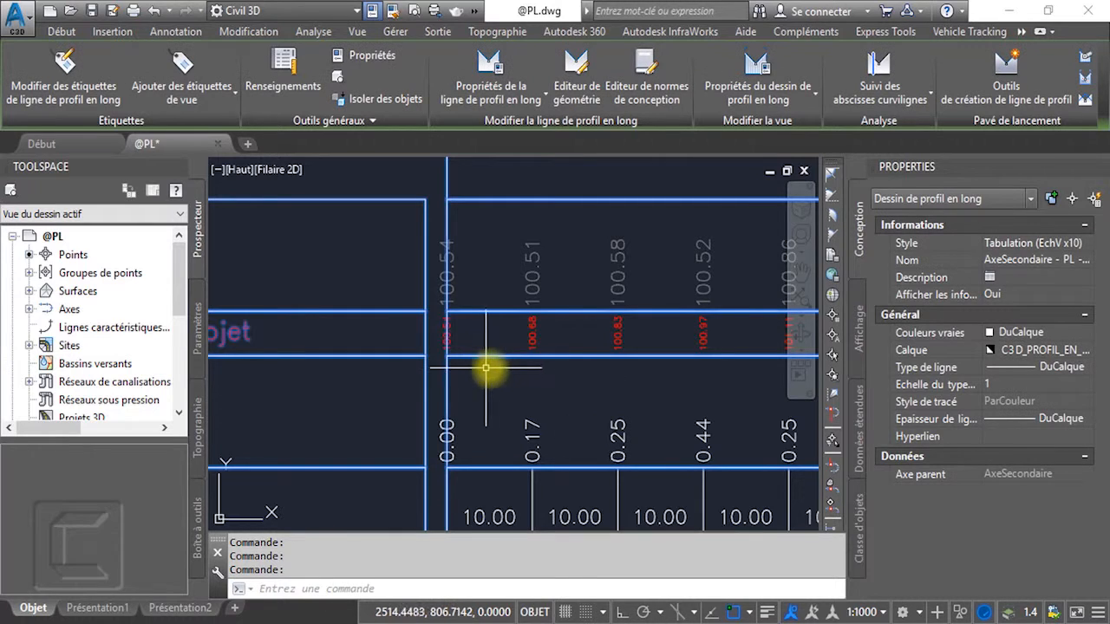
Examine the Cotes Projet labels and the other bands below the profile, and deselect the profile view.
{"action": "scroll", "coordinate": [497, 367], "scroll_direction": "down", "scroll_amount": 2}
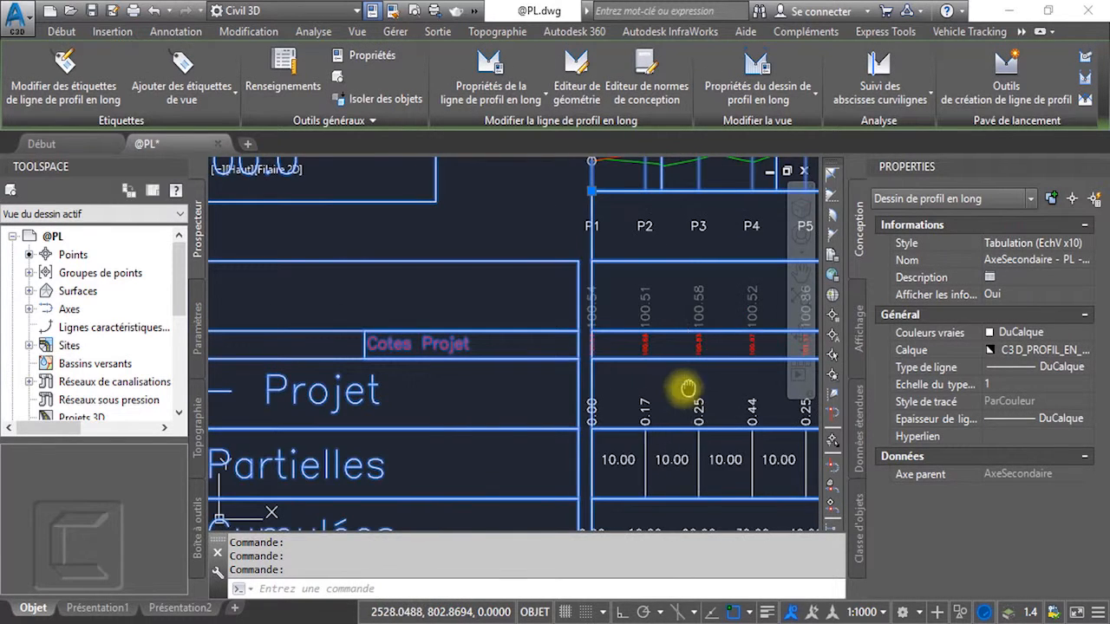
{"action": "scroll", "coordinate": [529, 394], "scroll_direction": "down", "scroll_amount": 6}
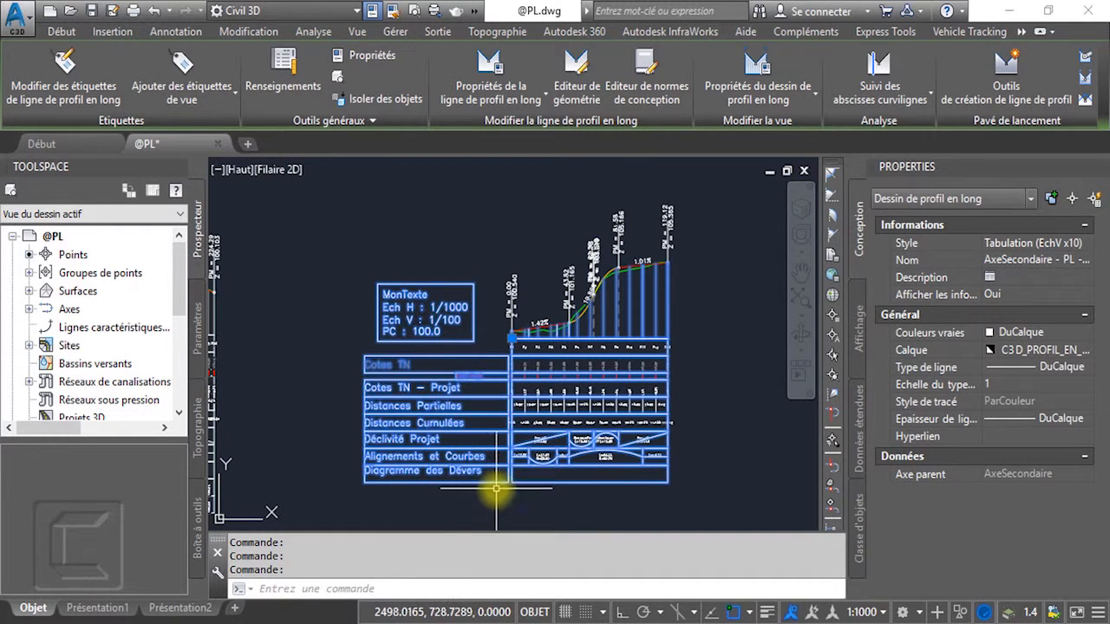
{"action": "scroll", "coordinate": [495, 489], "scroll_direction": "up", "scroll_amount": 4}
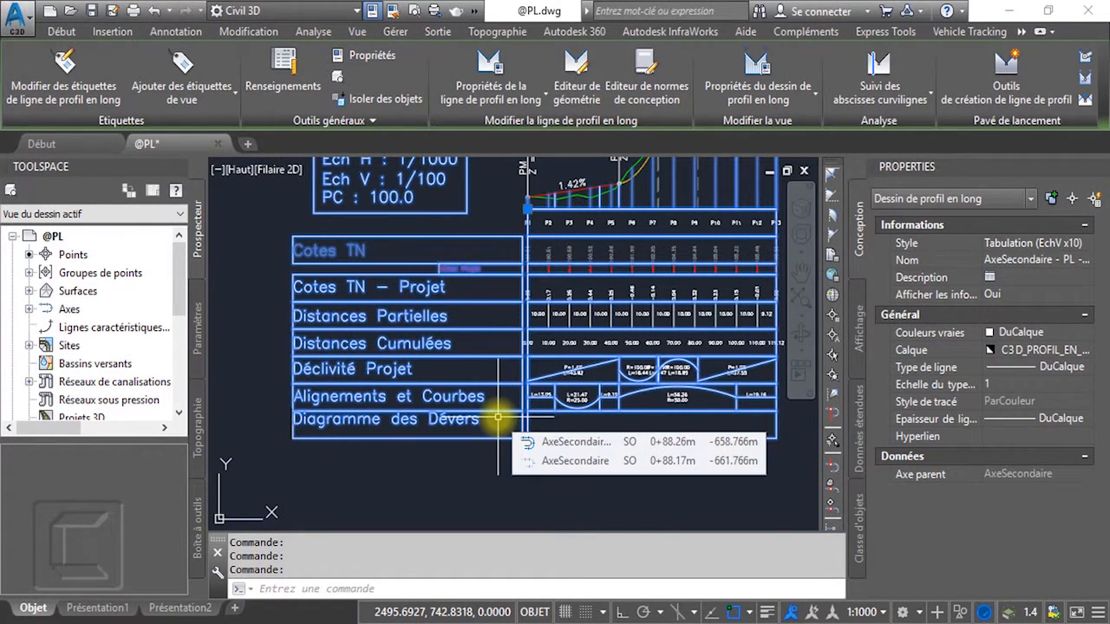
{"action": "key", "text": "Escape"}
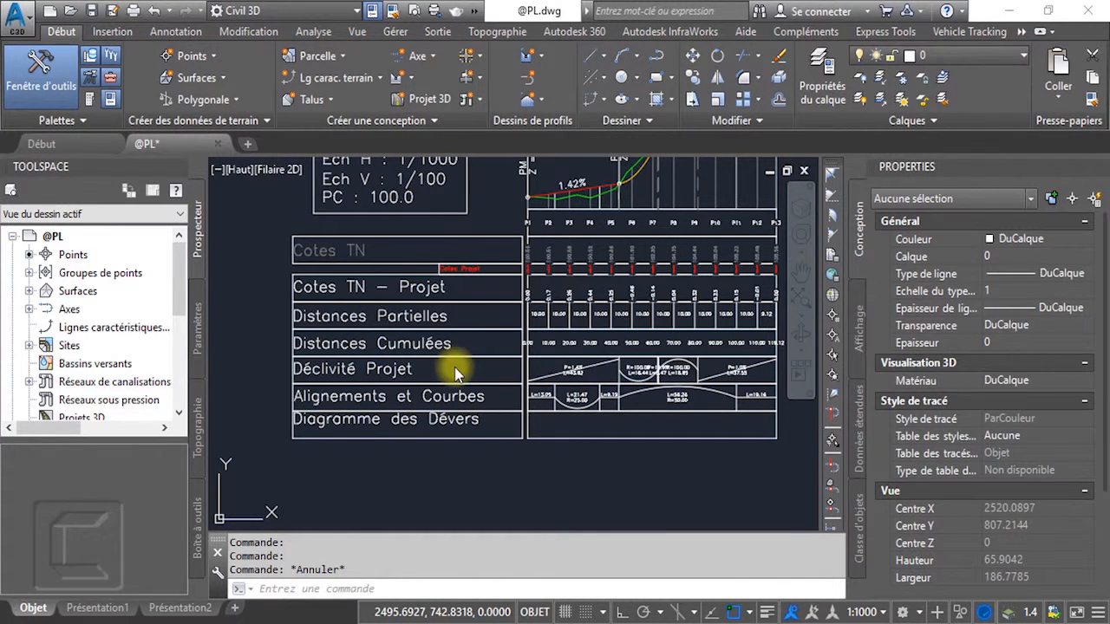
Reopen the profile view's band properties and review the label types in the Alignements et Courbes band style, closing it without saving.
{"action": "left_click", "coordinate": [524, 392]}
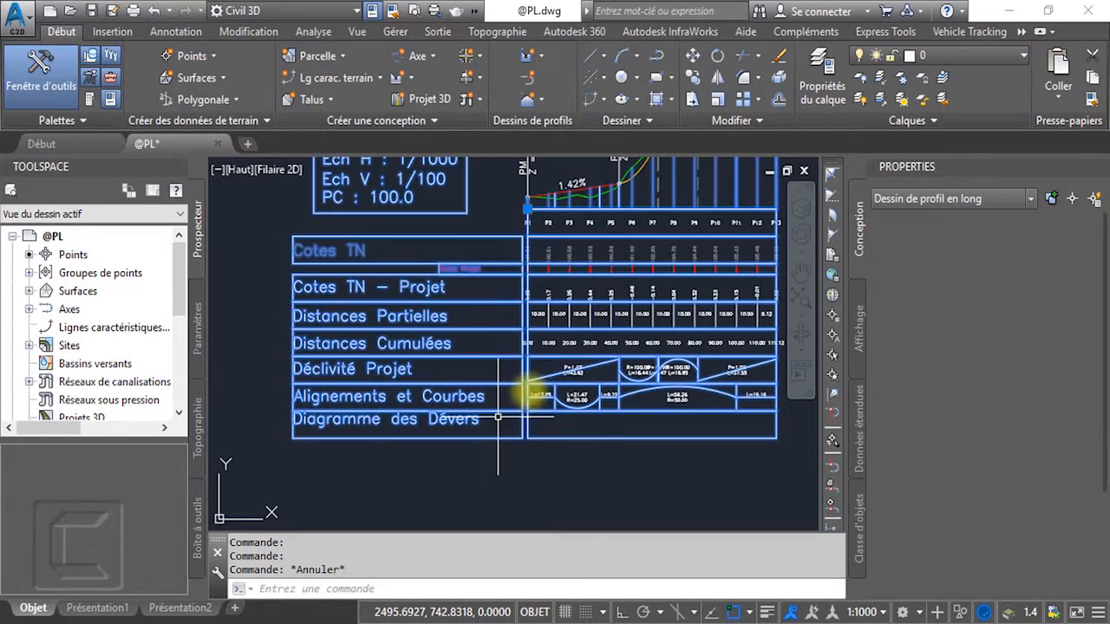
{"action": "left_click", "coordinate": [754, 77]}
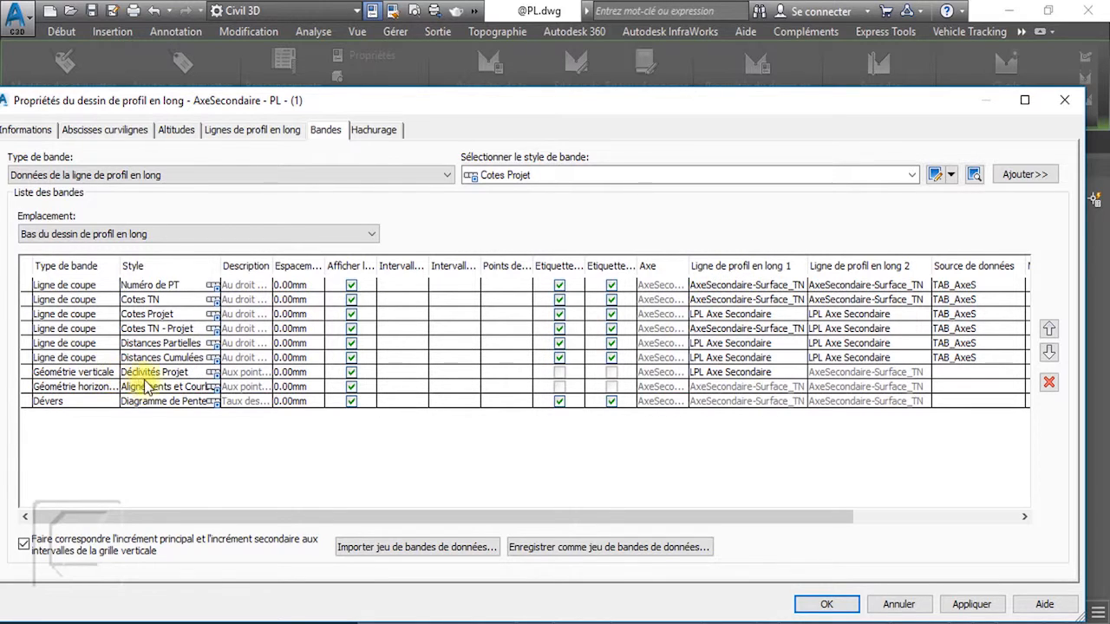
{"action": "left_click", "coordinate": [213, 386]}
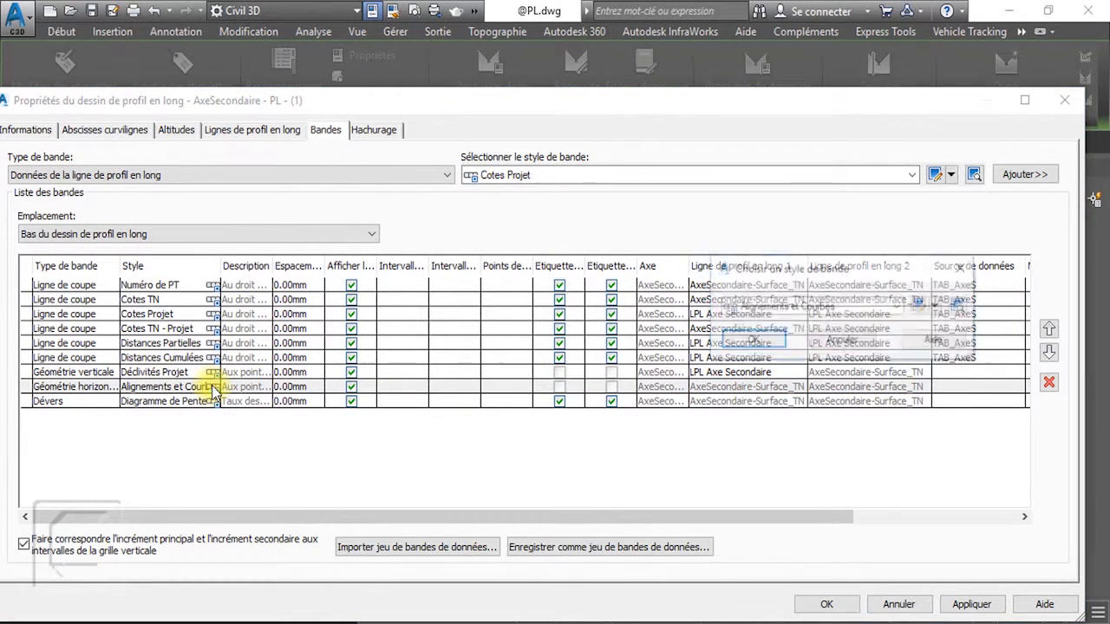
{"action": "left_click", "coordinate": [916, 306]}
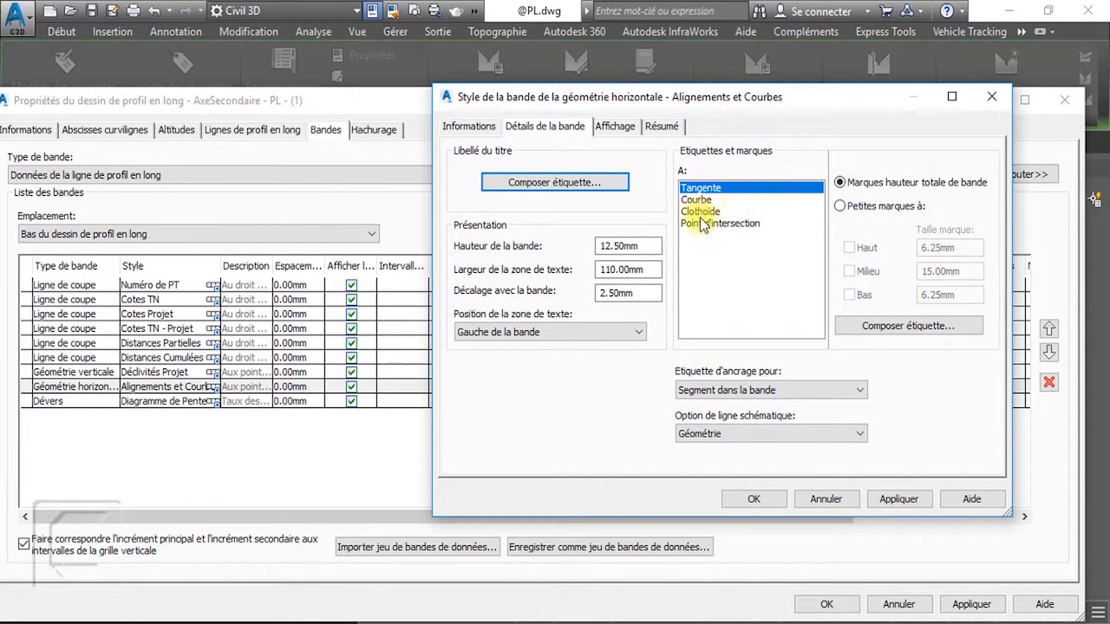
{"action": "left_click", "coordinate": [991, 96]}
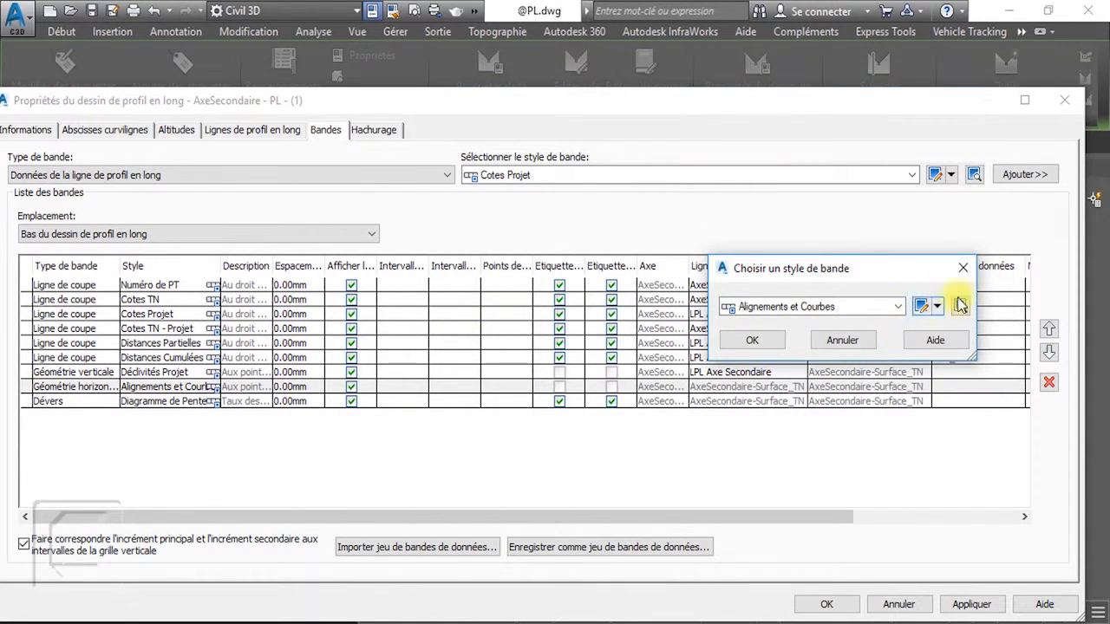
{"action": "left_click", "coordinate": [962, 268]}
Inspect the Tangente ascendante and Tangente descendante label compositions in the Déclivités Projet band style.
{"action": "left_click", "coordinate": [217, 372]}
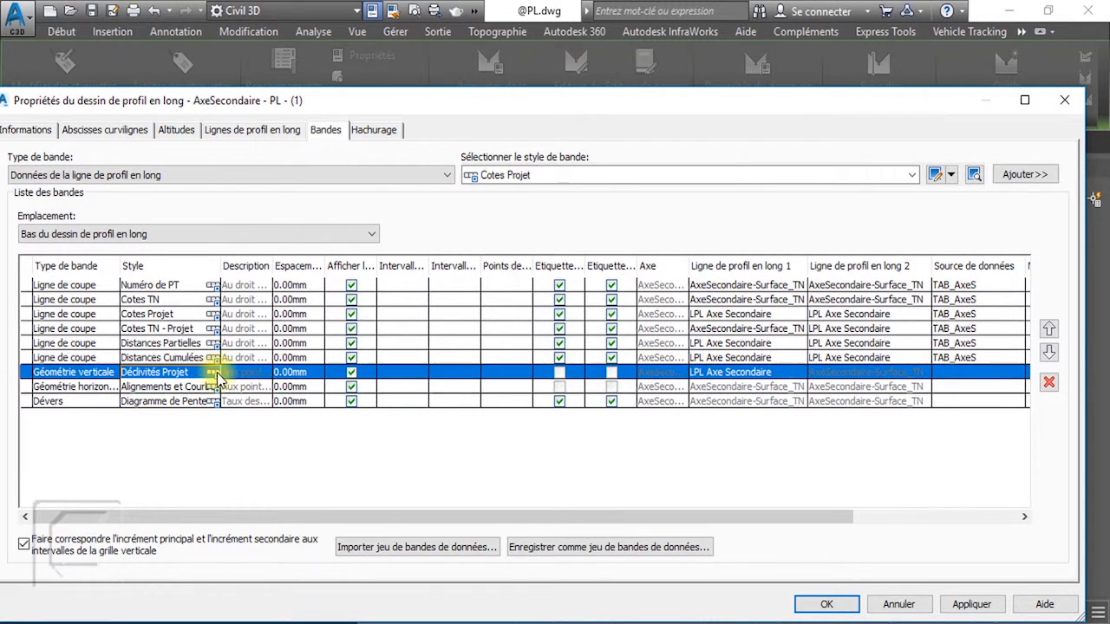
{"action": "left_click", "coordinate": [217, 371]}
{"action": "left_click", "coordinate": [920, 307]}
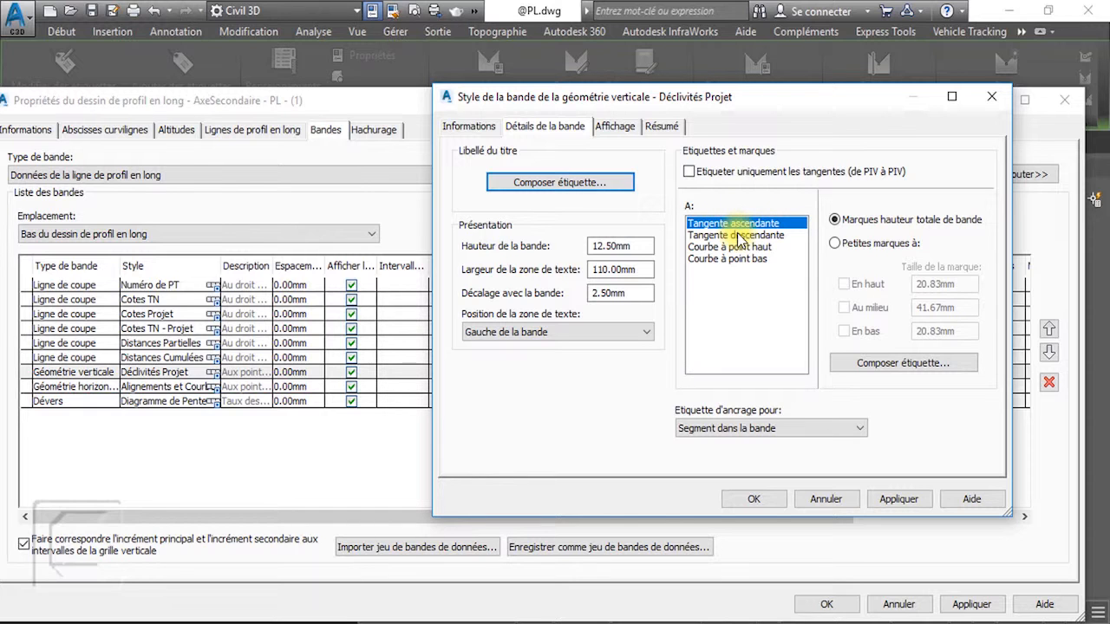
{"action": "left_click", "coordinate": [886, 366]}
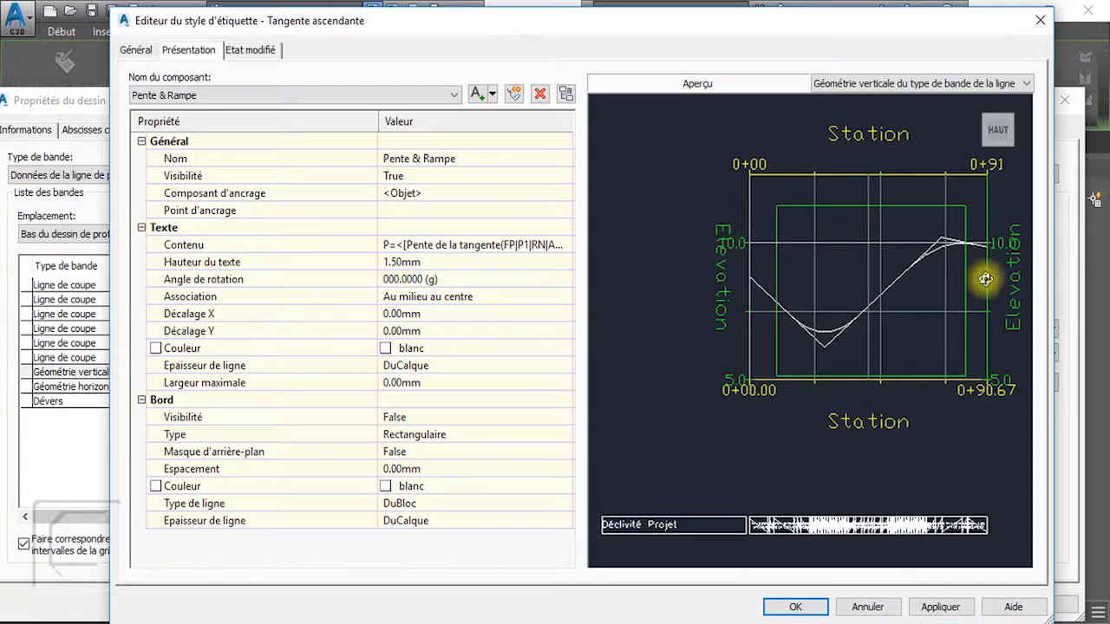
{"action": "left_click", "coordinate": [1039, 19]}
{"action": "left_click", "coordinate": [763, 235]}
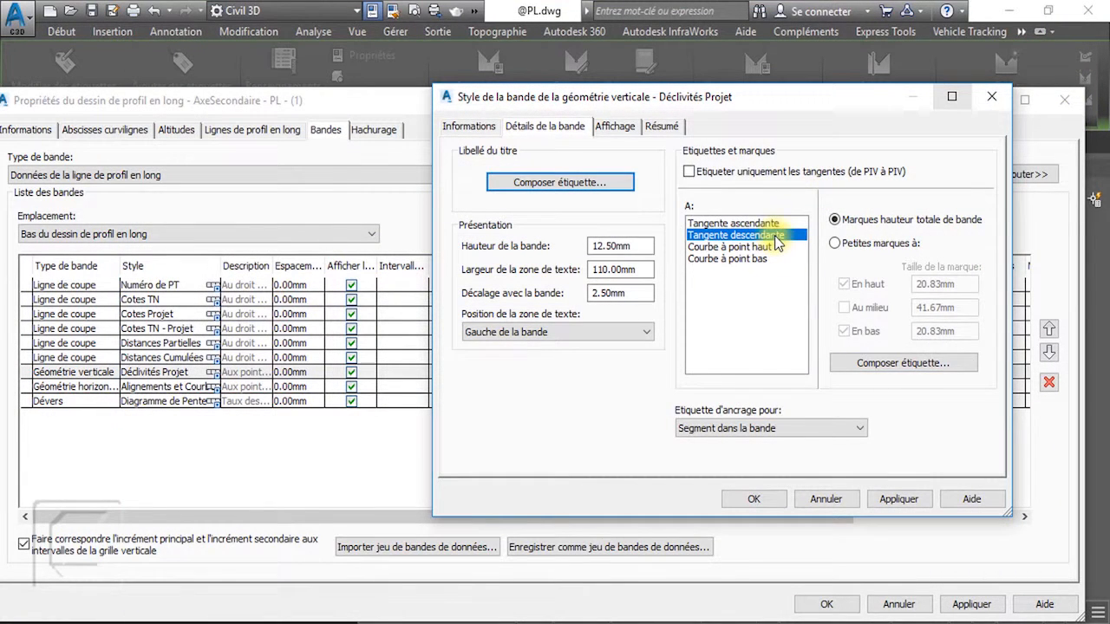
{"action": "left_click", "coordinate": [901, 369]}
{"action": "left_click", "coordinate": [906, 358]}
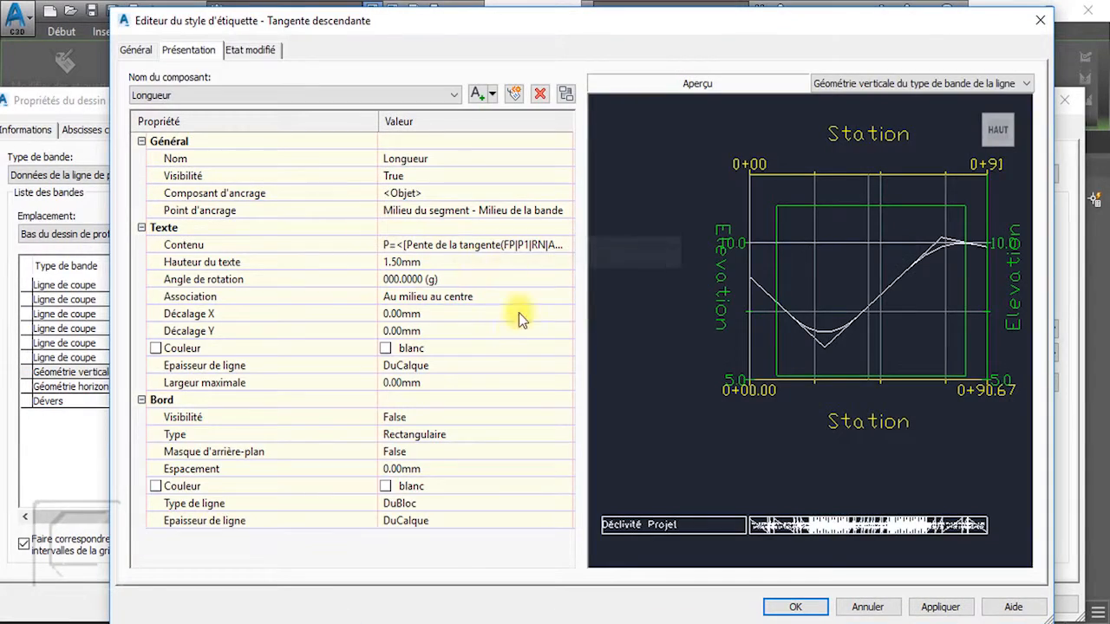
{"action": "left_click", "coordinate": [1040, 20]}
Look through the Courbe à point haut and Courbe à point bas entries, then close the Déclivités Projet band style without saving.
{"action": "left_click", "coordinate": [732, 247]}
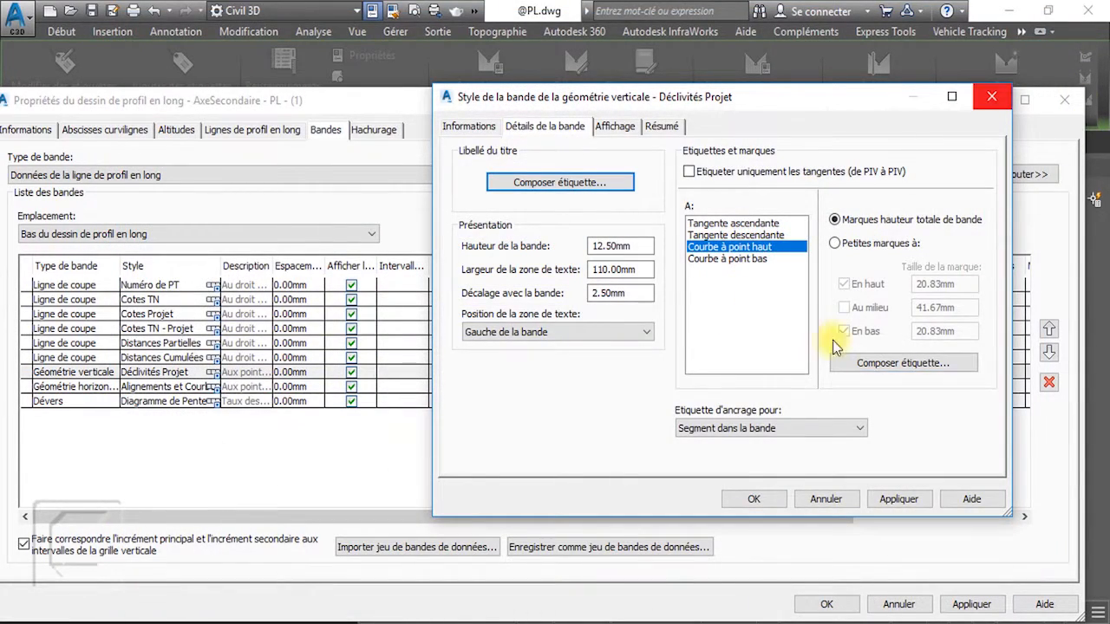
{"action": "left_click", "coordinate": [737, 258]}
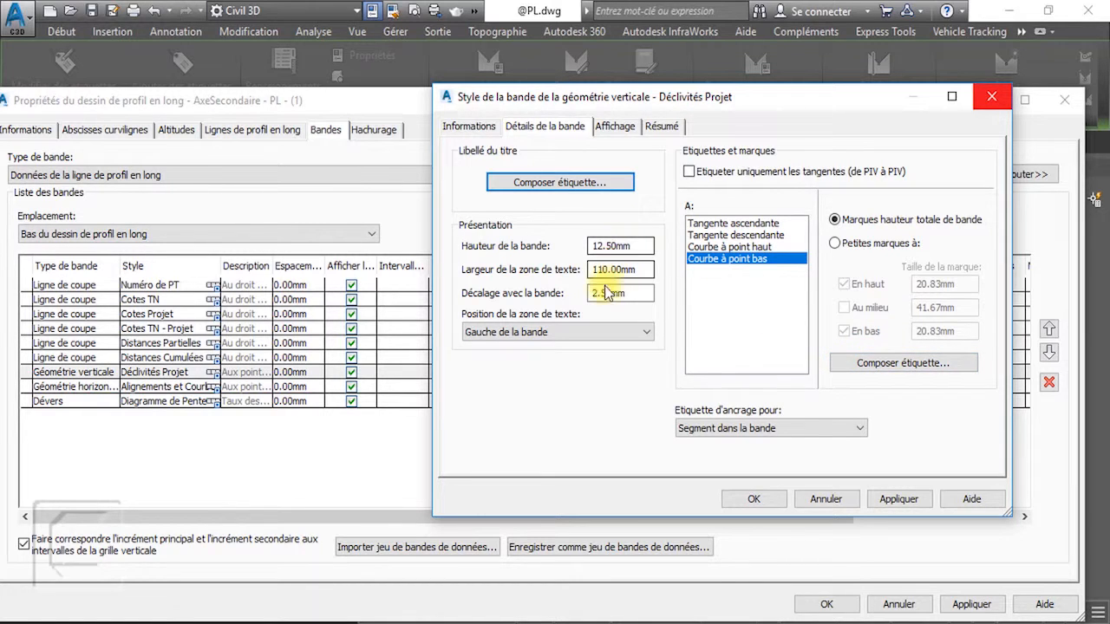
{"action": "left_click", "coordinate": [991, 96]}
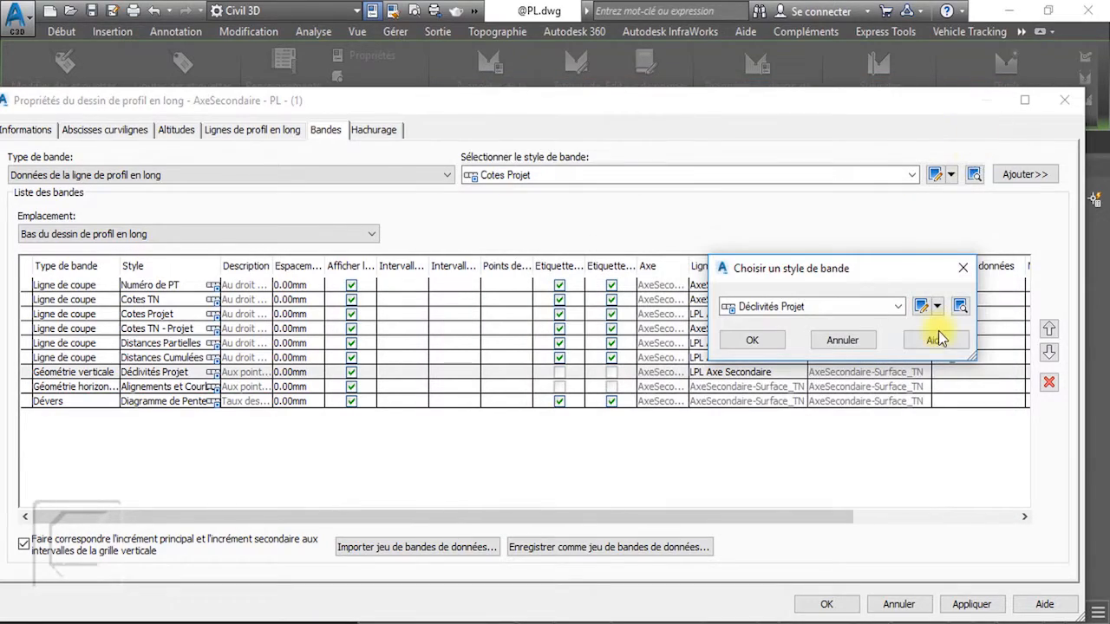
Compare the profile view's bands with the PL.png reference and recheck its band list, leaving the band styles and properties unsaved.
{"action": "left_click", "coordinate": [843, 339]}
{"action": "left_click", "coordinate": [1064, 100]}
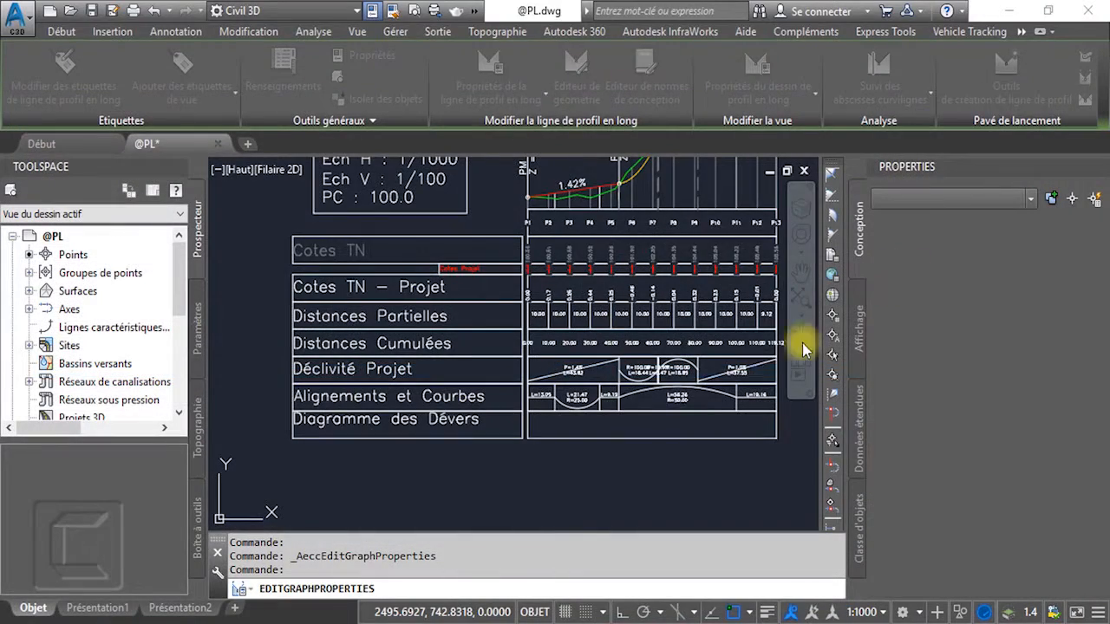
{"action": "left_click", "coordinate": [686, 399]}
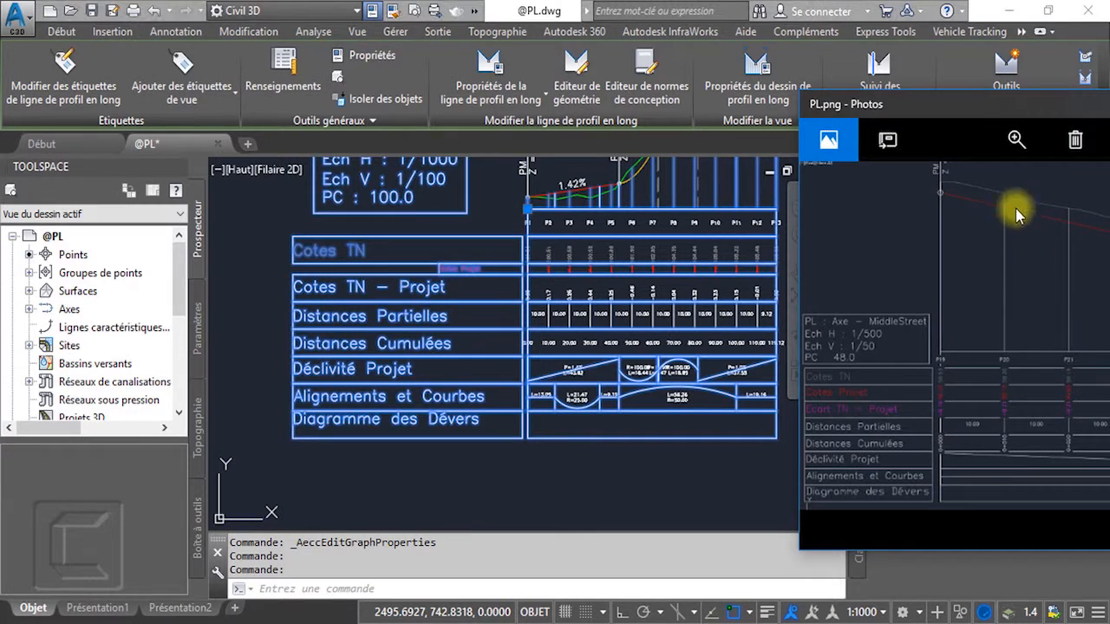
{"action": "left_click_drag", "start_coordinate": [1019, 93], "coordinate": [638, 105]}
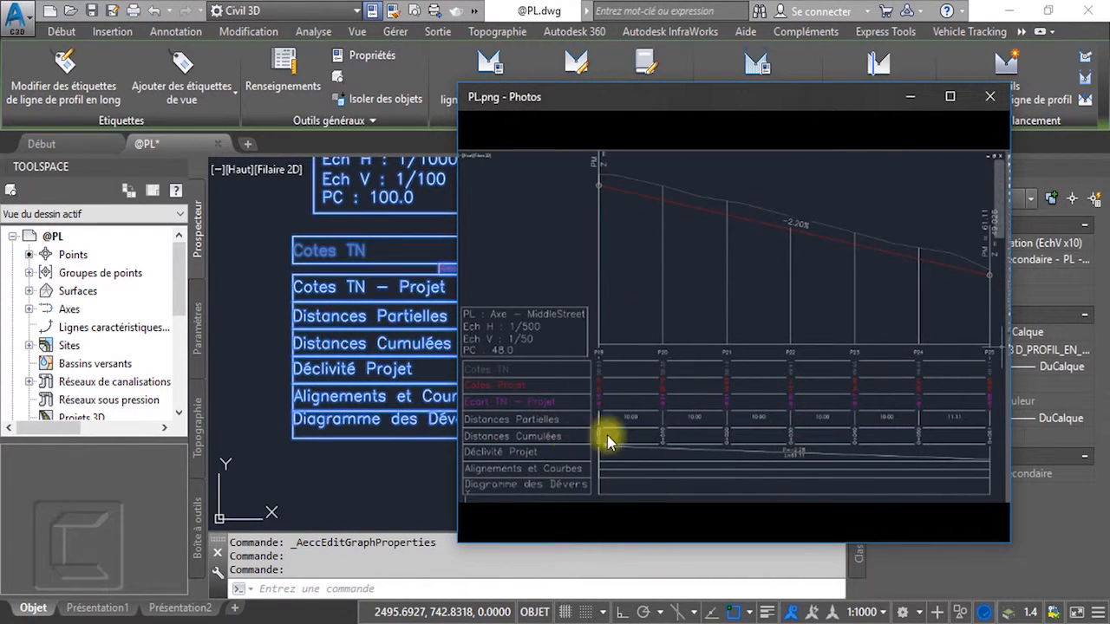
{"action": "left_click", "coordinate": [989, 101]}
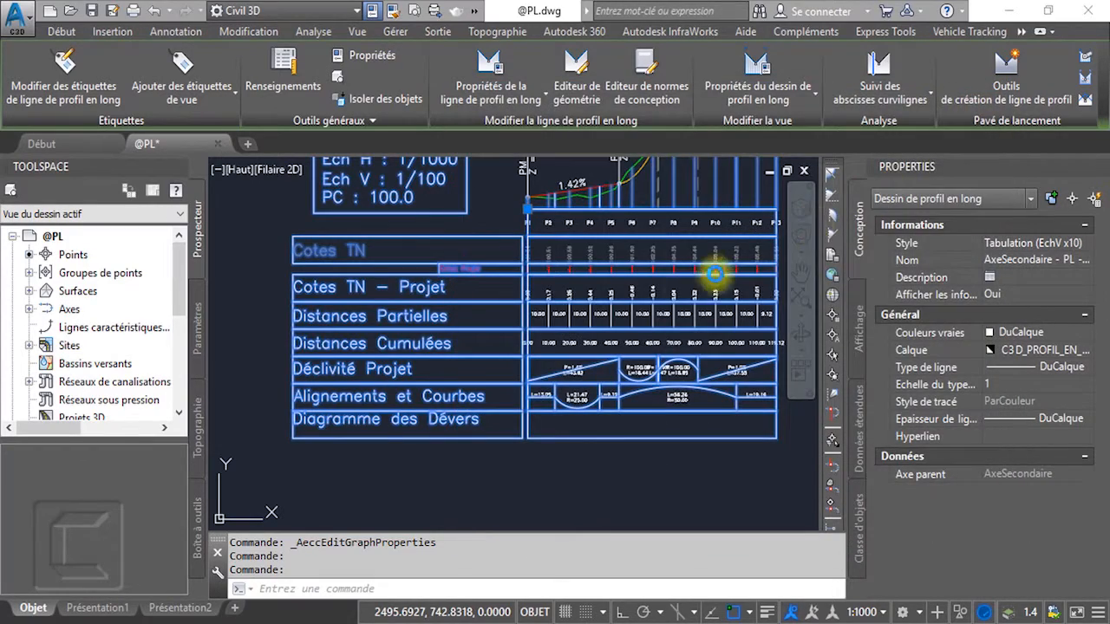
{"action": "left_click", "coordinate": [761, 74]}
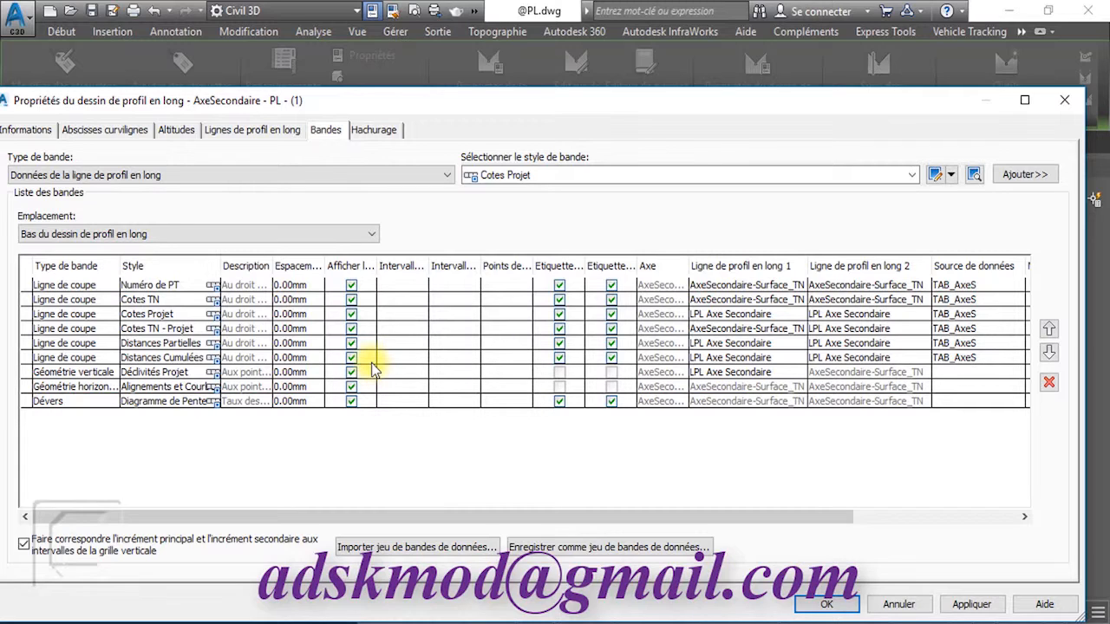
{"action": "left_click", "coordinate": [1054, 106]}
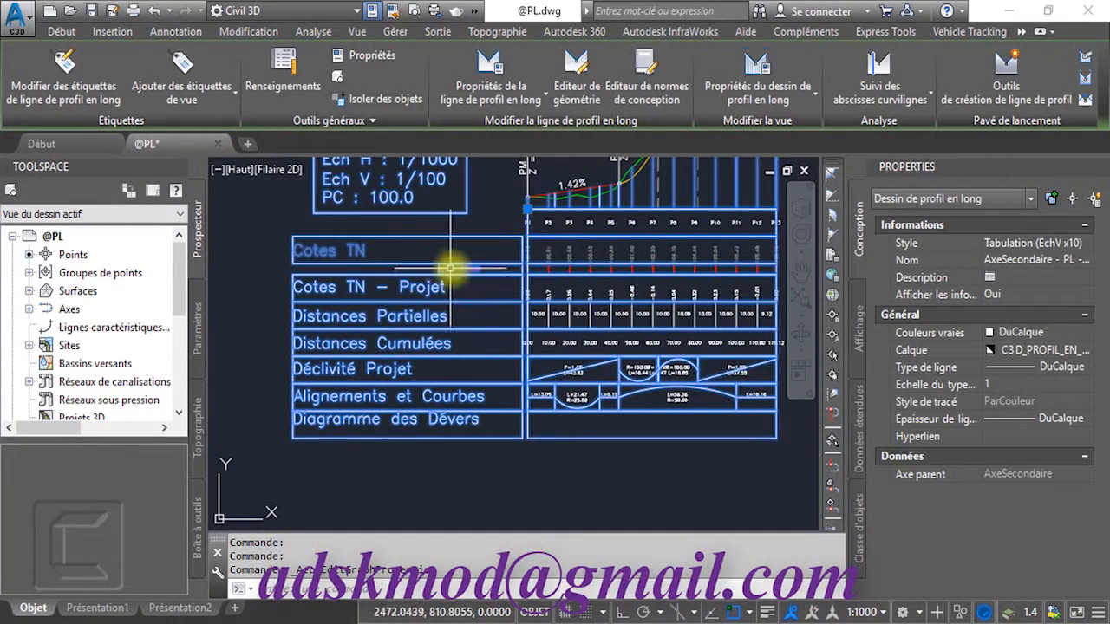
Undo the recent edits back to the state before the Cotes Projet band was resized and recoloured.
{"action": "left_click", "coordinate": [150, 11]}
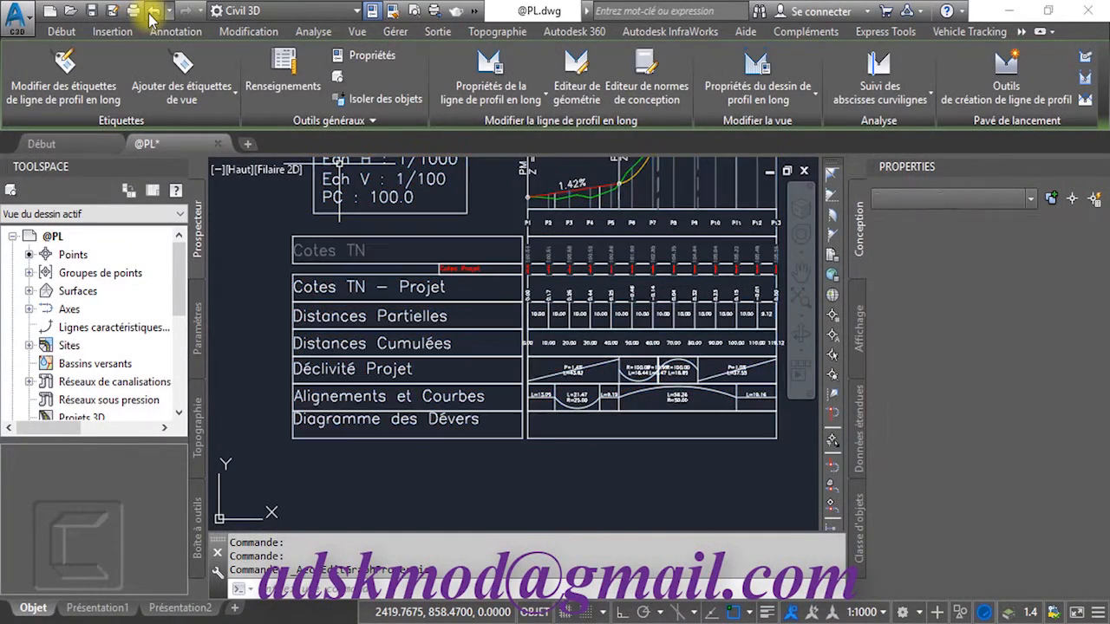
{"action": "left_click", "coordinate": [151, 11]}
{"action": "left_click", "coordinate": [151, 11]}
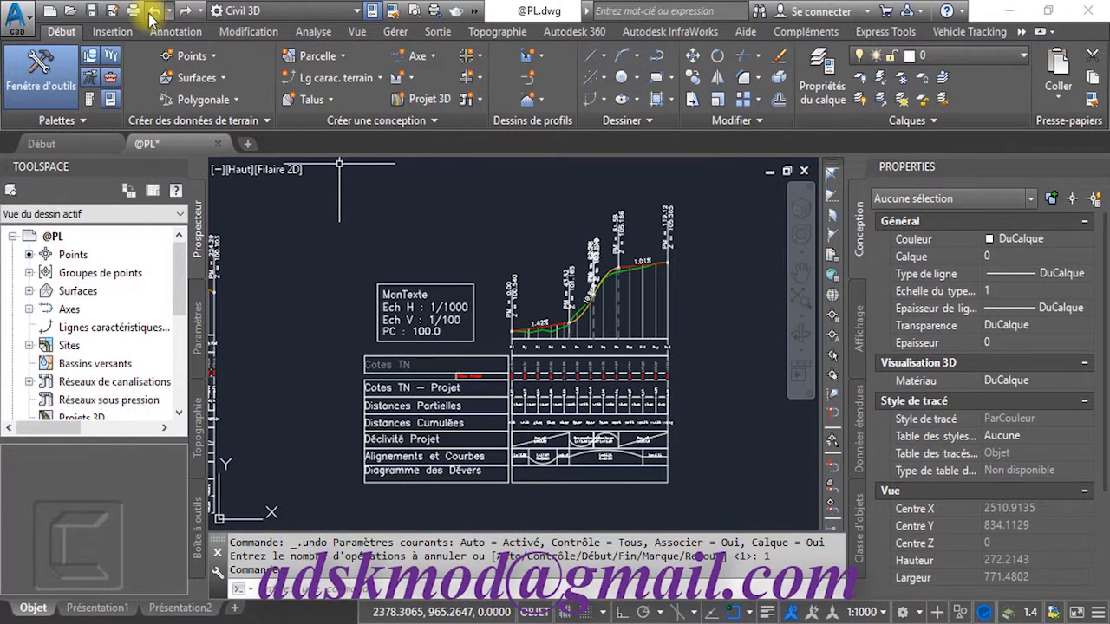
{"action": "left_click", "coordinate": [151, 11]}
{"action": "left_click", "coordinate": [151, 12]}
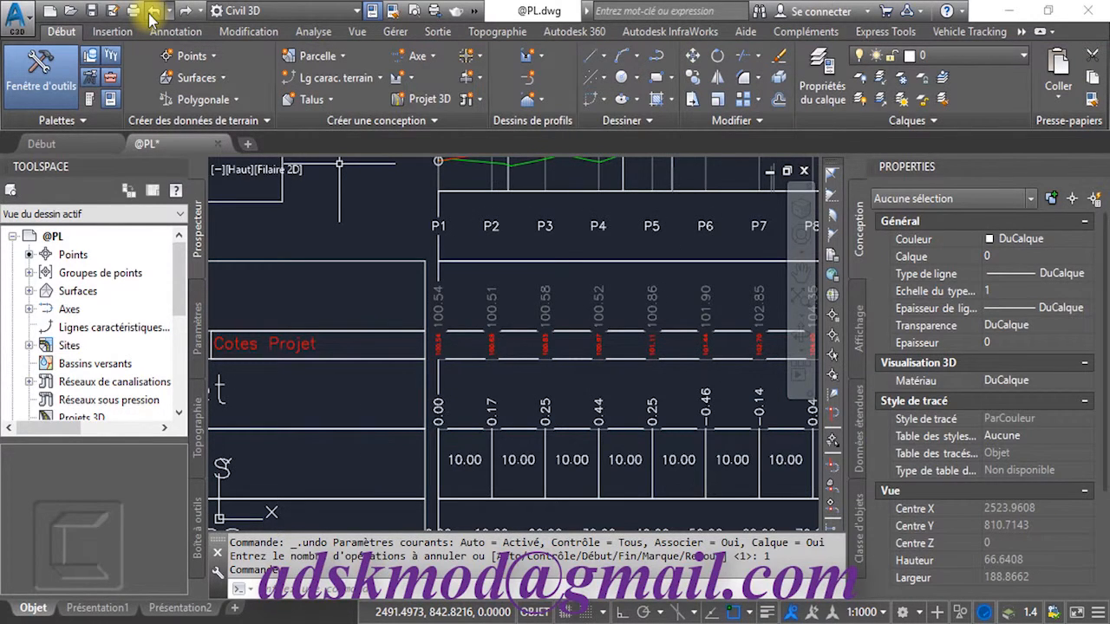
{"action": "left_click", "coordinate": [151, 11]}
{"action": "left_click", "coordinate": [151, 11]}
{"action": "left_click", "coordinate": [150, 11]}
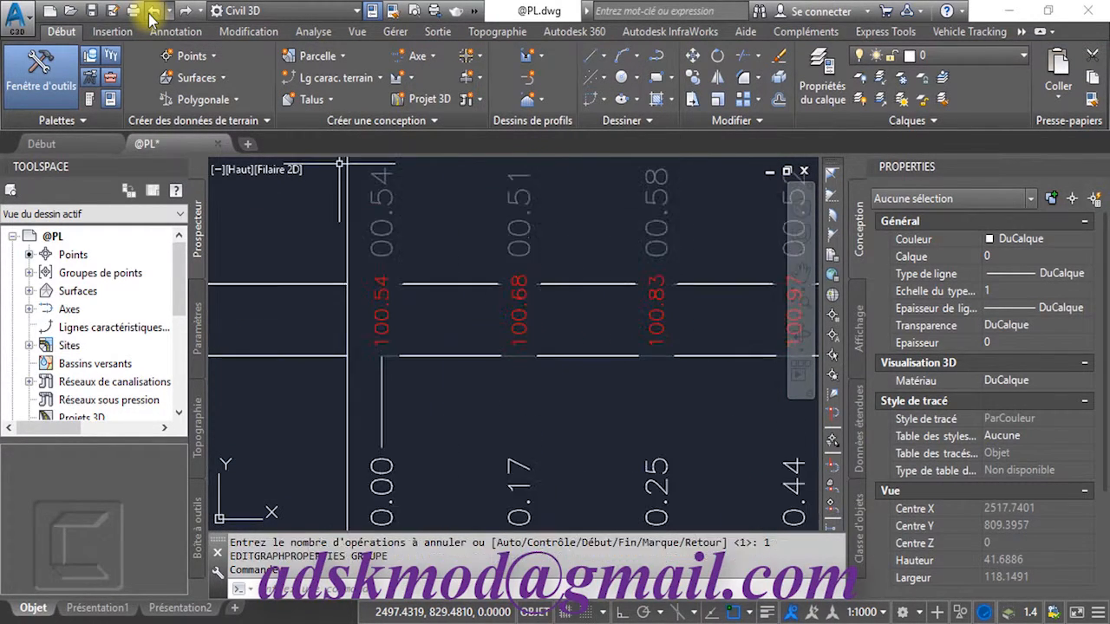
{"action": "left_click", "coordinate": [151, 12]}
{"action": "left_click", "coordinate": [151, 12]}
{"action": "left_click", "coordinate": [151, 12]}
{"action": "left_click", "coordinate": [151, 12]}
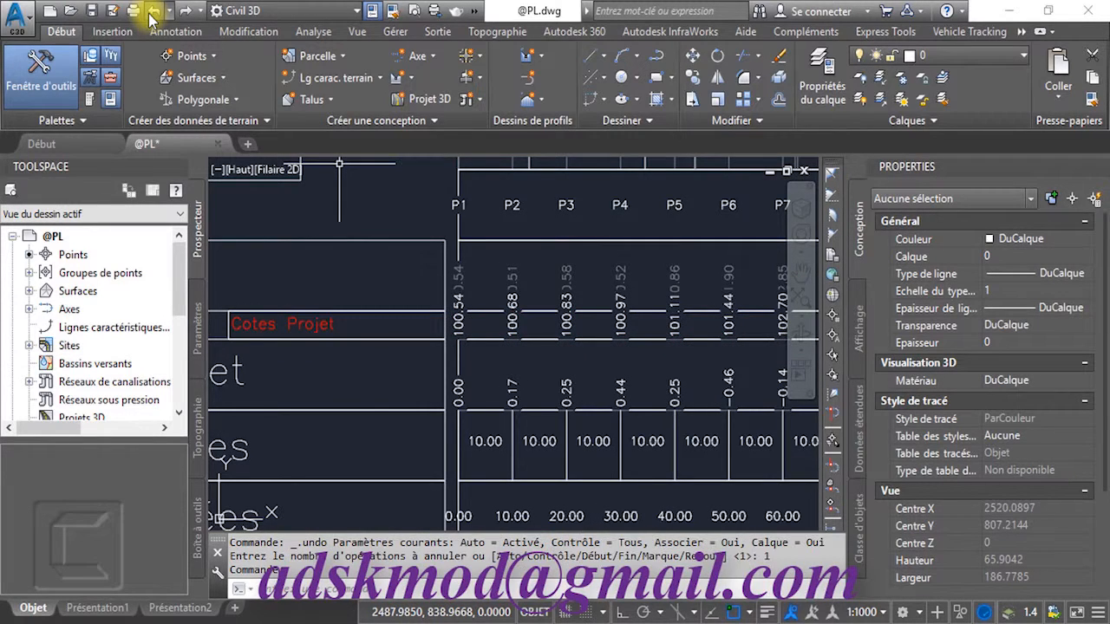
{"action": "left_click", "coordinate": [151, 12]}
{"action": "left_click", "coordinate": [151, 13]}
{"action": "left_click", "coordinate": [151, 12]}
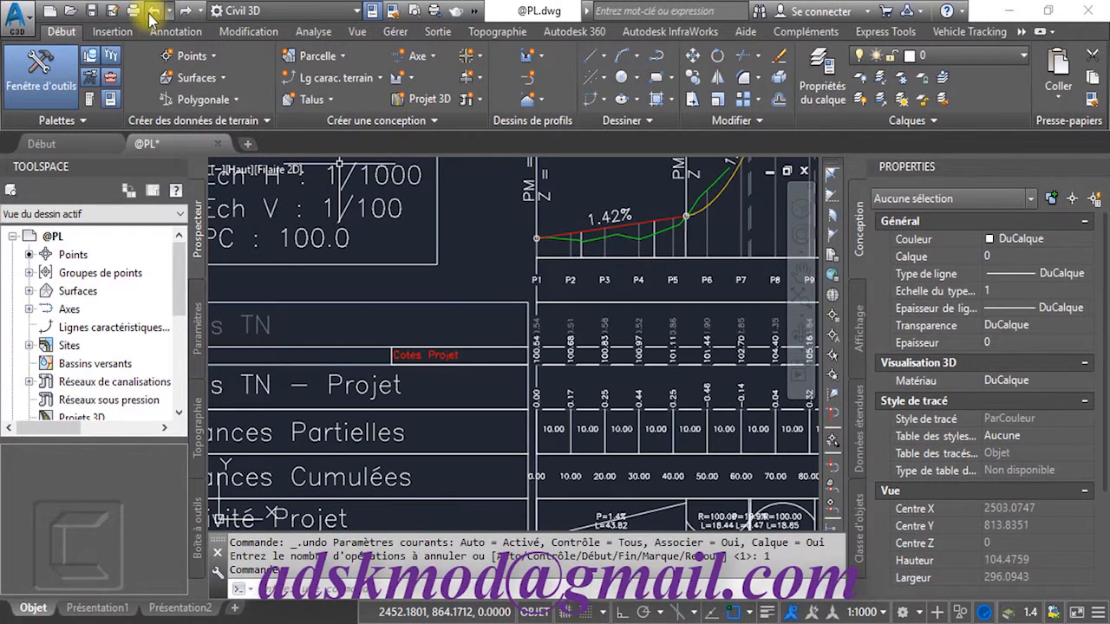
{"action": "left_click", "coordinate": [151, 12]}
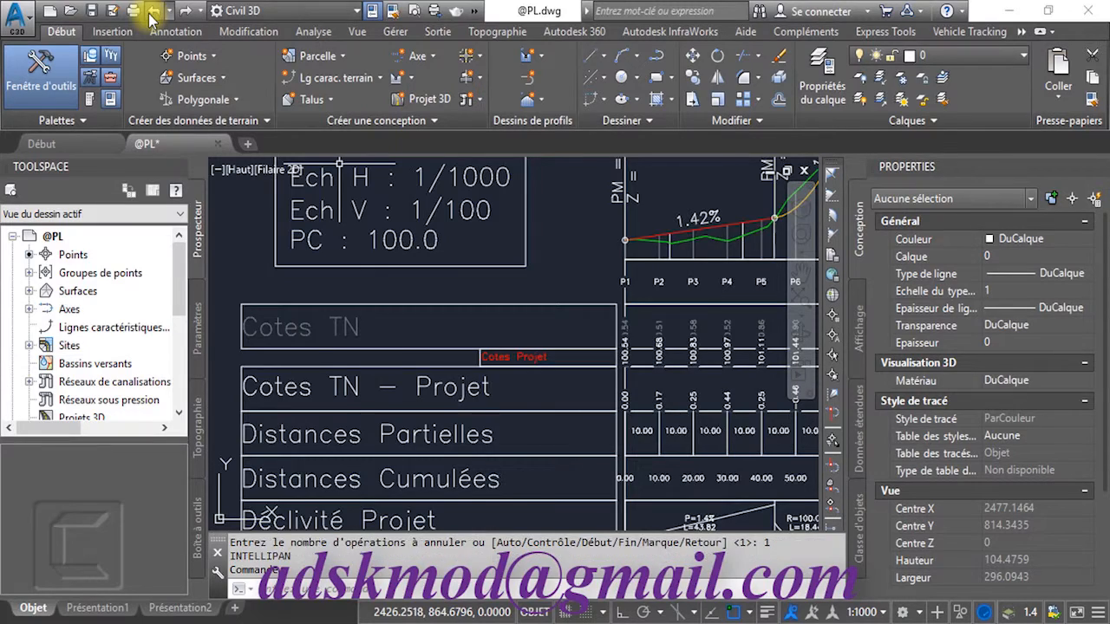
{"action": "left_click", "coordinate": [151, 12]}
{"action": "left_click", "coordinate": [151, 12]}
{"action": "left_click", "coordinate": [151, 12]}
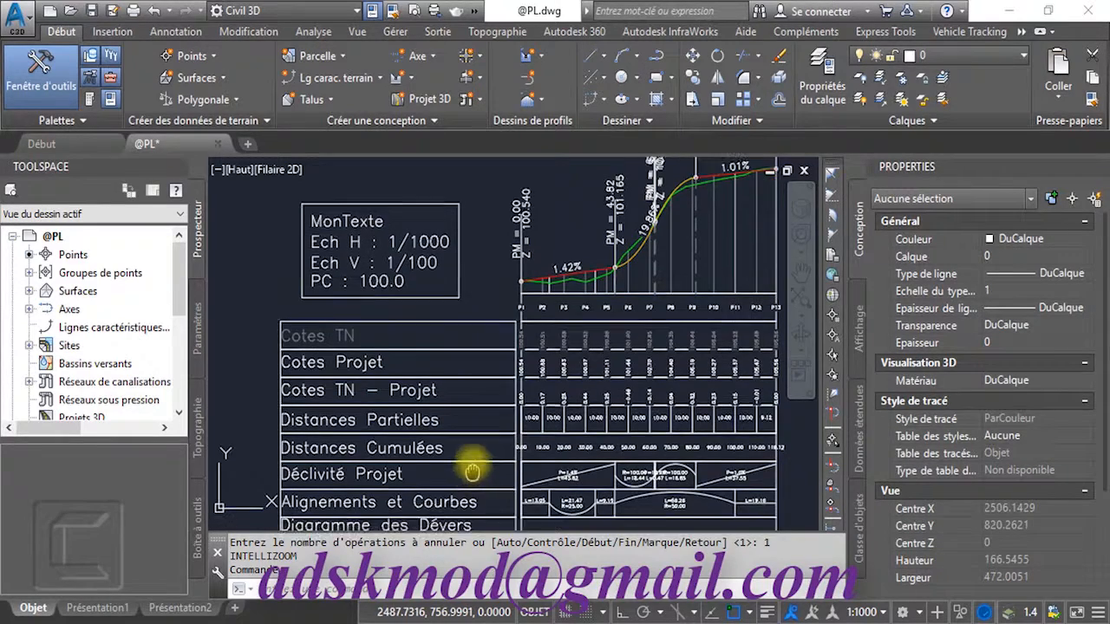
Examine the profile, title block and bands, then select the profile view and check its band list without changes.
{"action": "middle_click_drag", "start_coordinate": [471, 475], "coordinate": [472, 425]}
{"action": "middle_click_drag", "start_coordinate": [647, 435], "coordinate": [538, 524]}
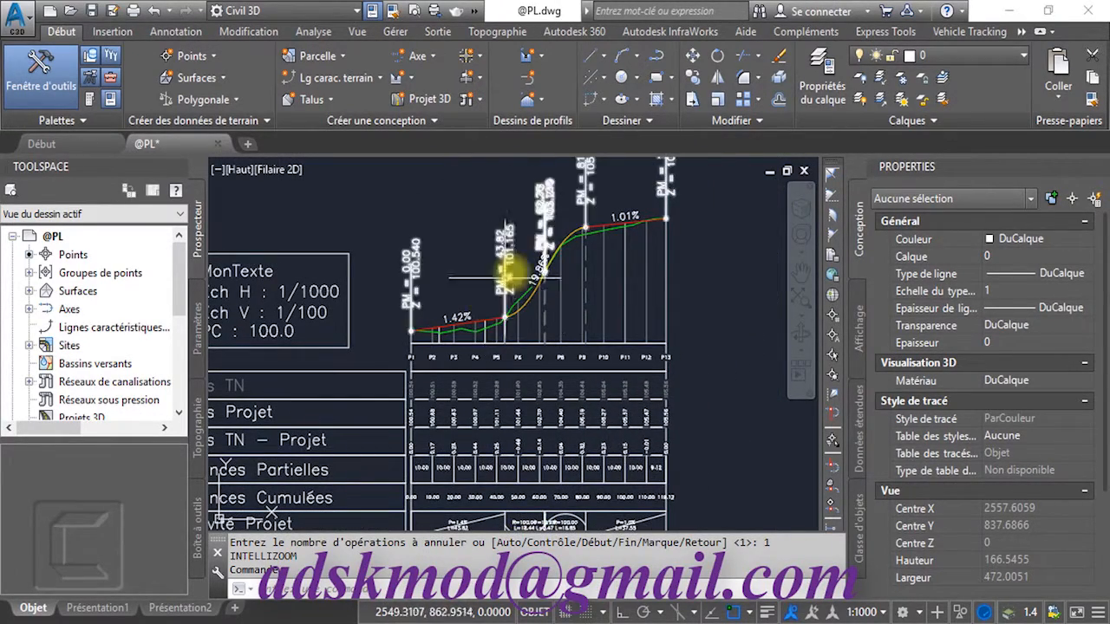
{"action": "middle_click_drag", "start_coordinate": [585, 218], "coordinate": [583, 284]}
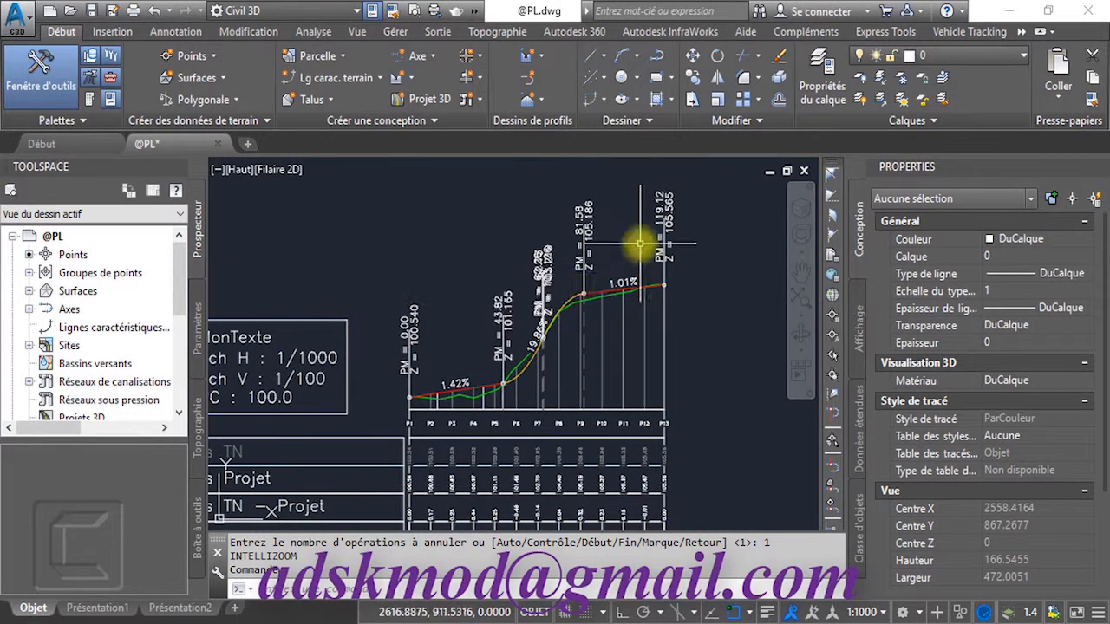
{"action": "middle_click_drag", "start_coordinate": [413, 400], "coordinate": [520, 297]}
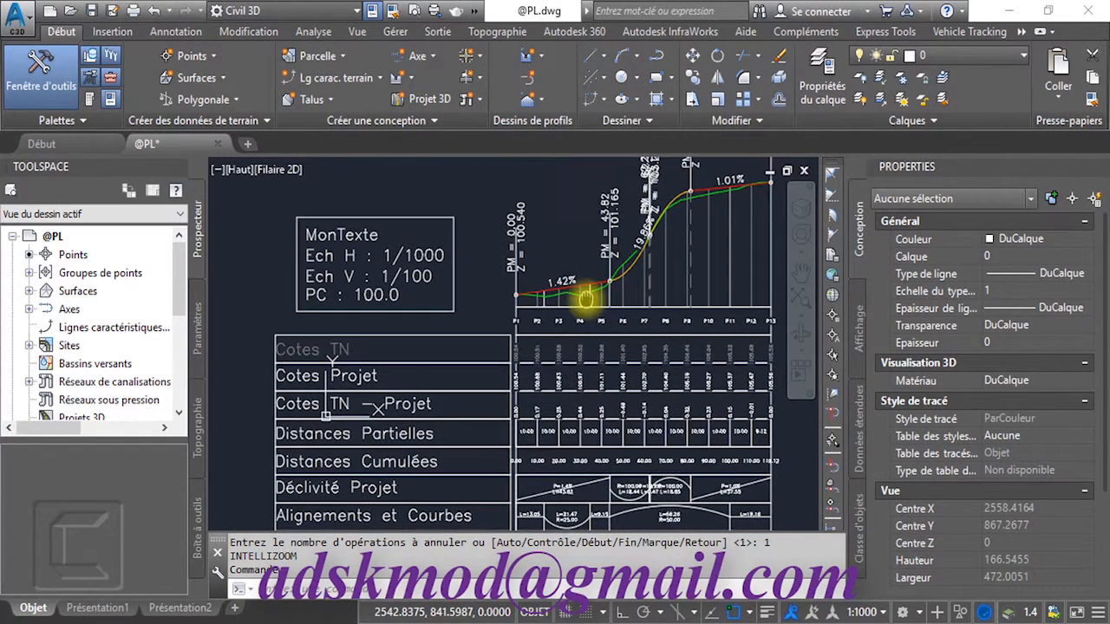
{"action": "left_click", "coordinate": [444, 310]}
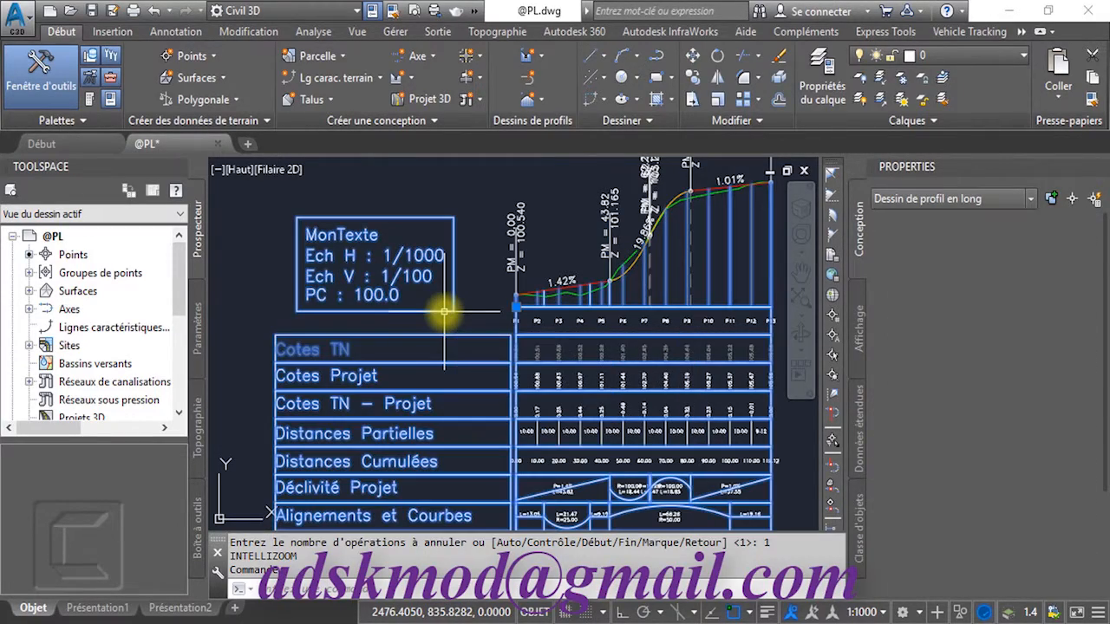
{"action": "left_click", "coordinate": [752, 76]}
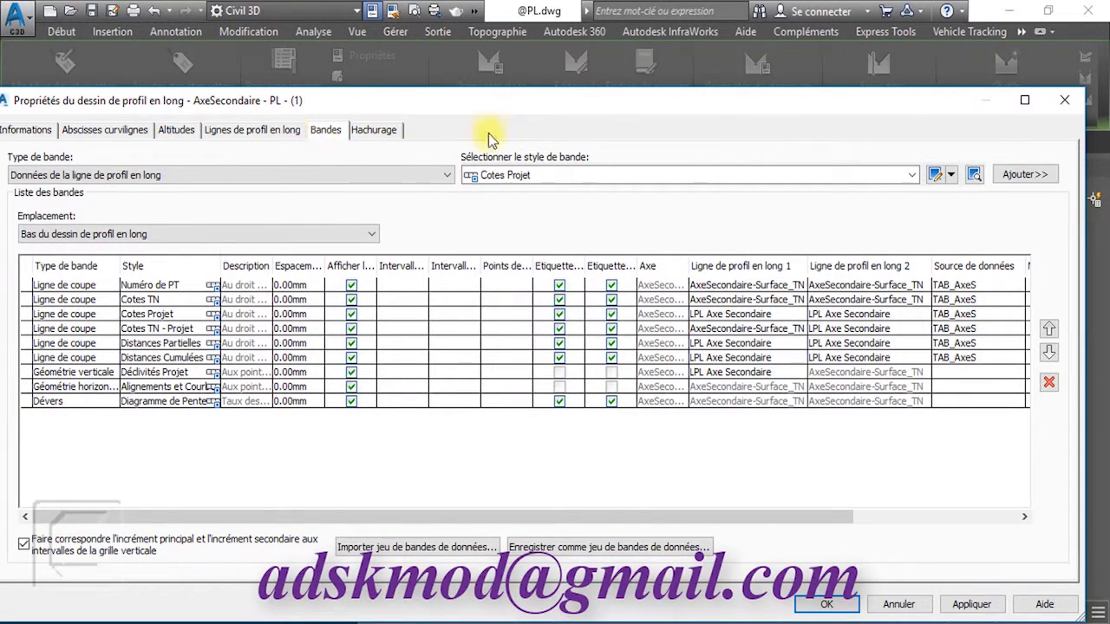
{"action": "key", "text": "Return"}
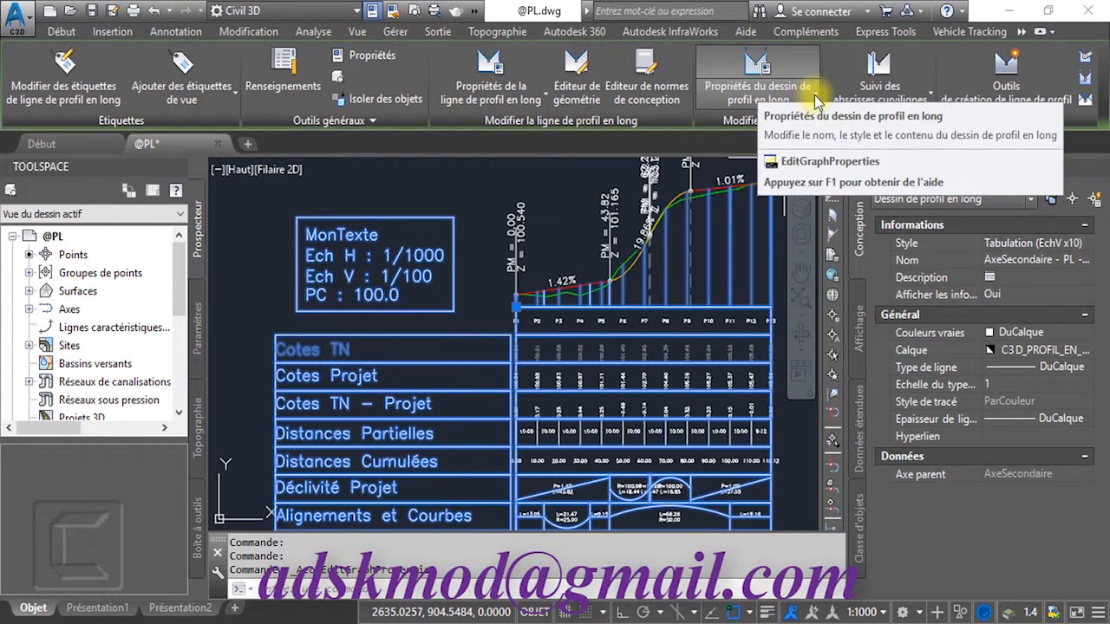
Try to set the title text colour to Rouge in the Tabulation (EchV x10) profile view style and apply it.
{"action": "left_click", "coordinate": [815, 98]}
{"action": "left_click", "coordinate": [793, 172]}
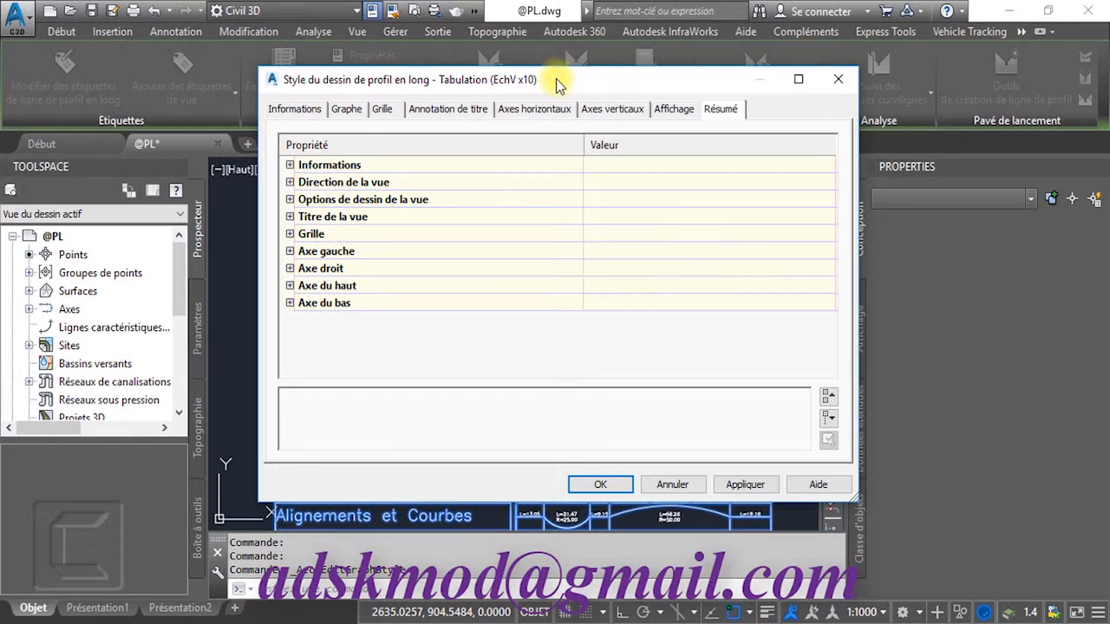
{"action": "left_click_drag", "start_coordinate": [557, 84], "coordinate": [772, 62]}
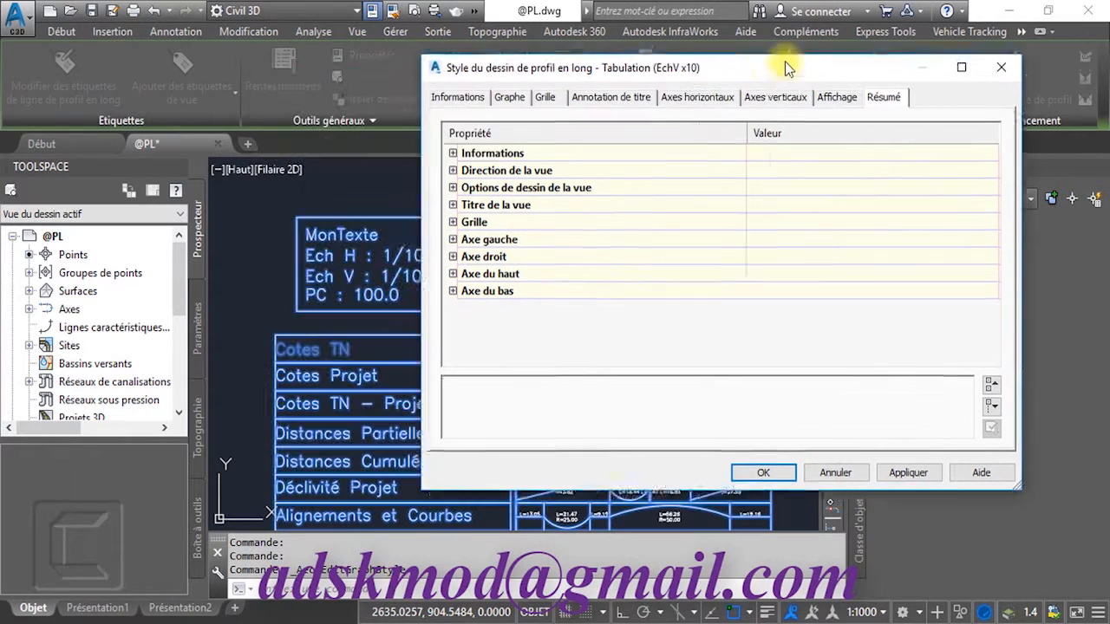
{"action": "left_click", "coordinate": [659, 85]}
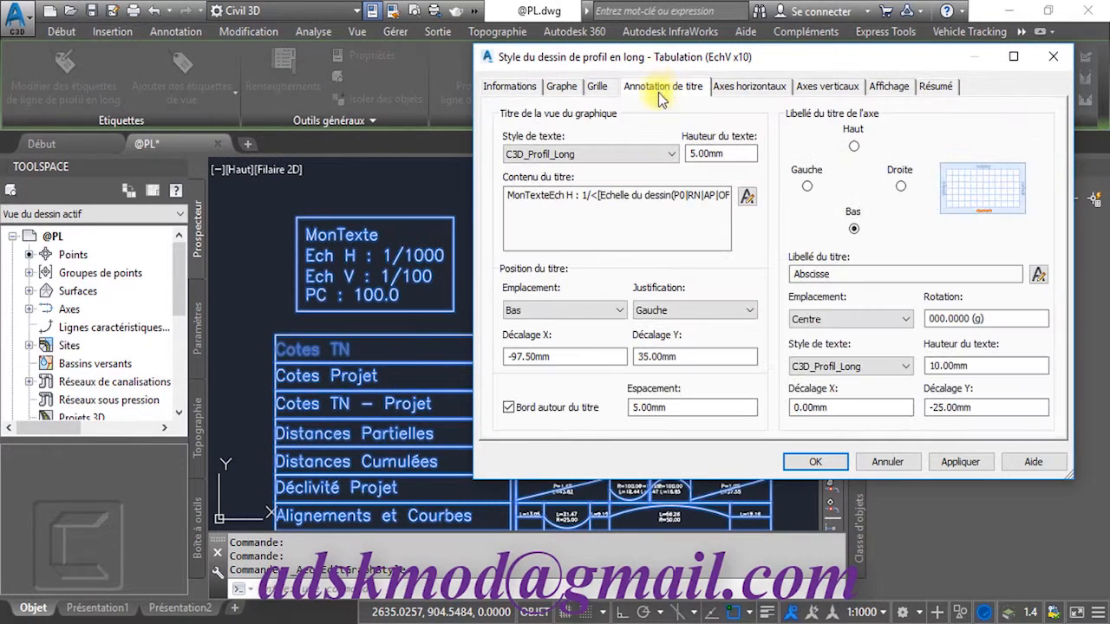
{"action": "left_click", "coordinate": [743, 197]}
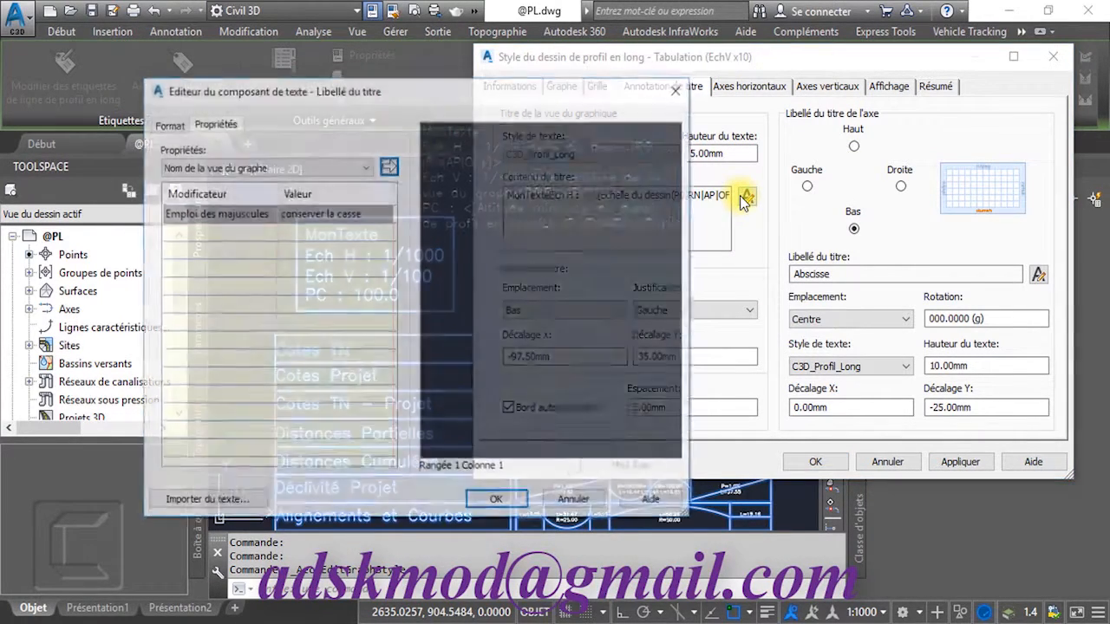
{"action": "left_click", "coordinate": [178, 125]}
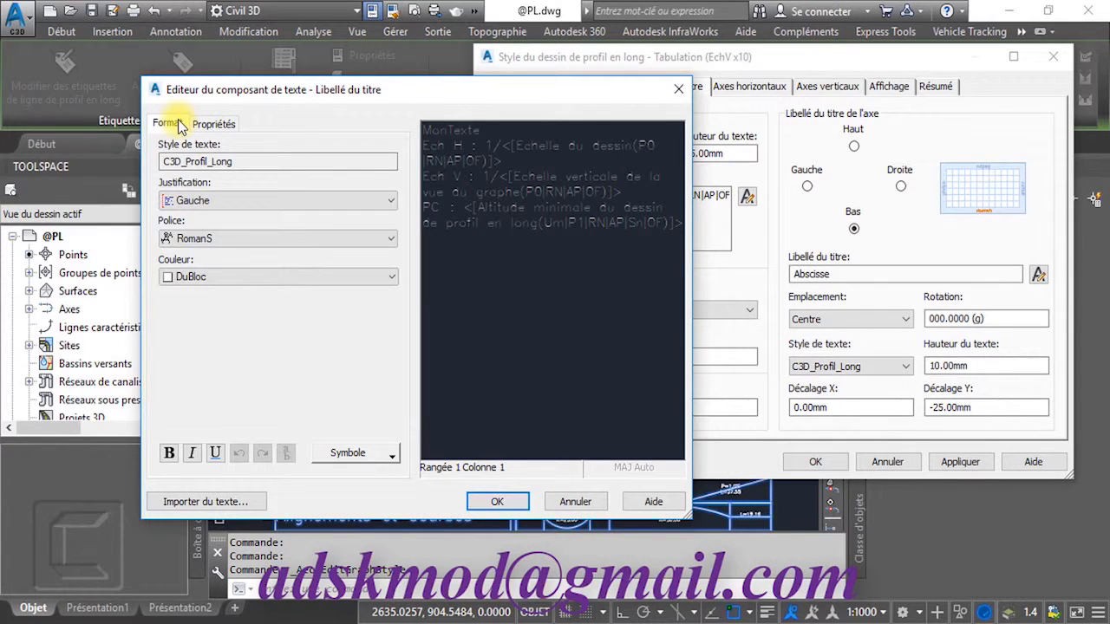
{"action": "left_click", "coordinate": [290, 276]}
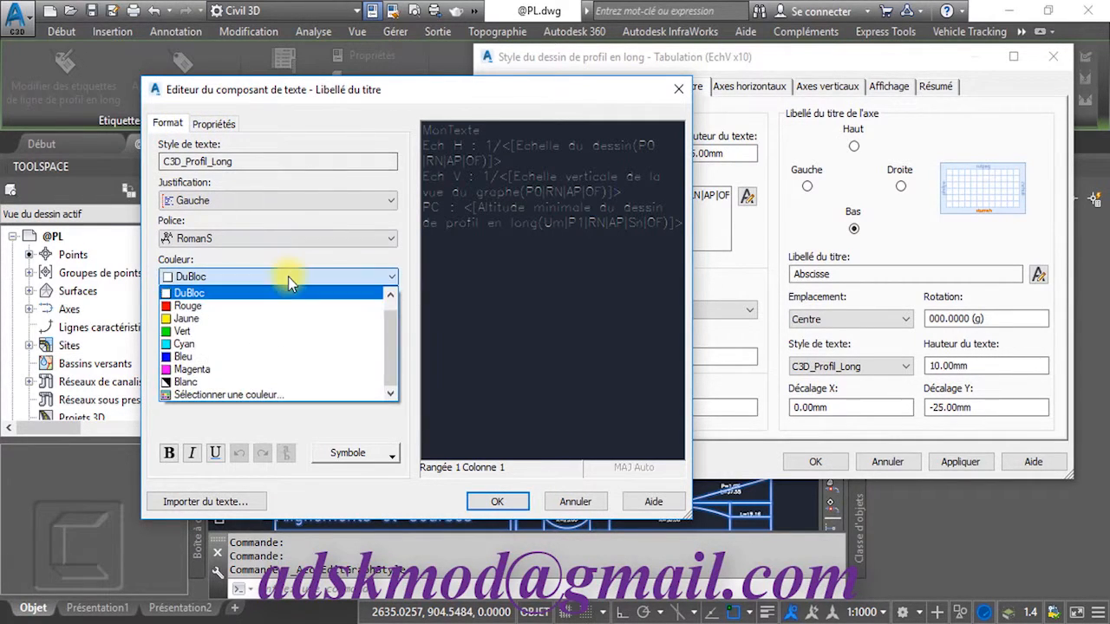
{"action": "left_click", "coordinate": [185, 306]}
{"action": "left_click", "coordinate": [491, 503]}
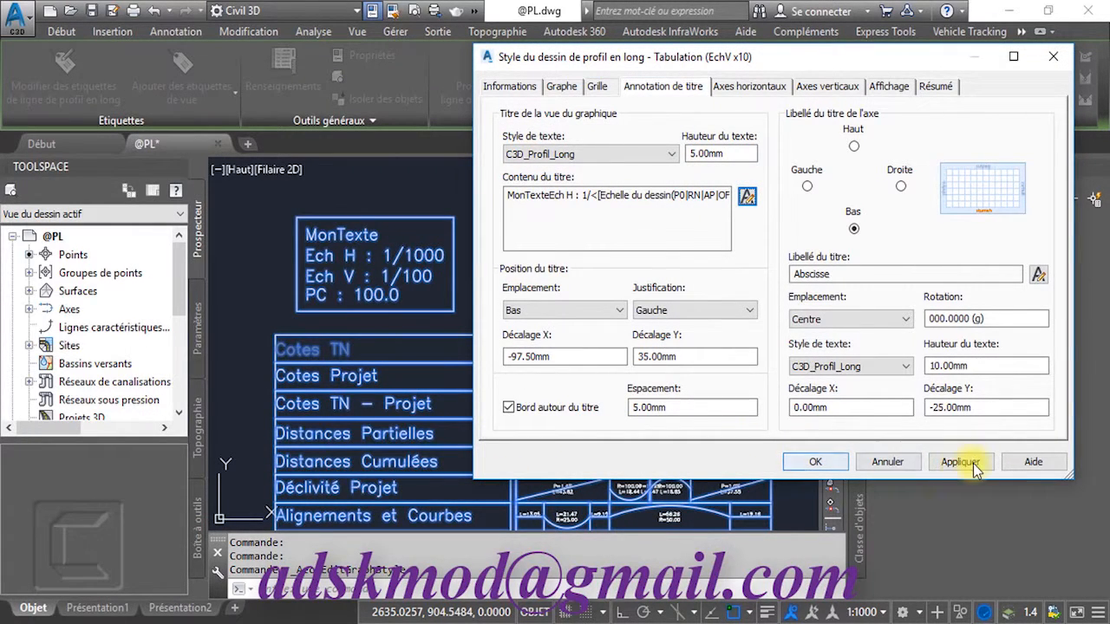
{"action": "left_click", "coordinate": [960, 462]}
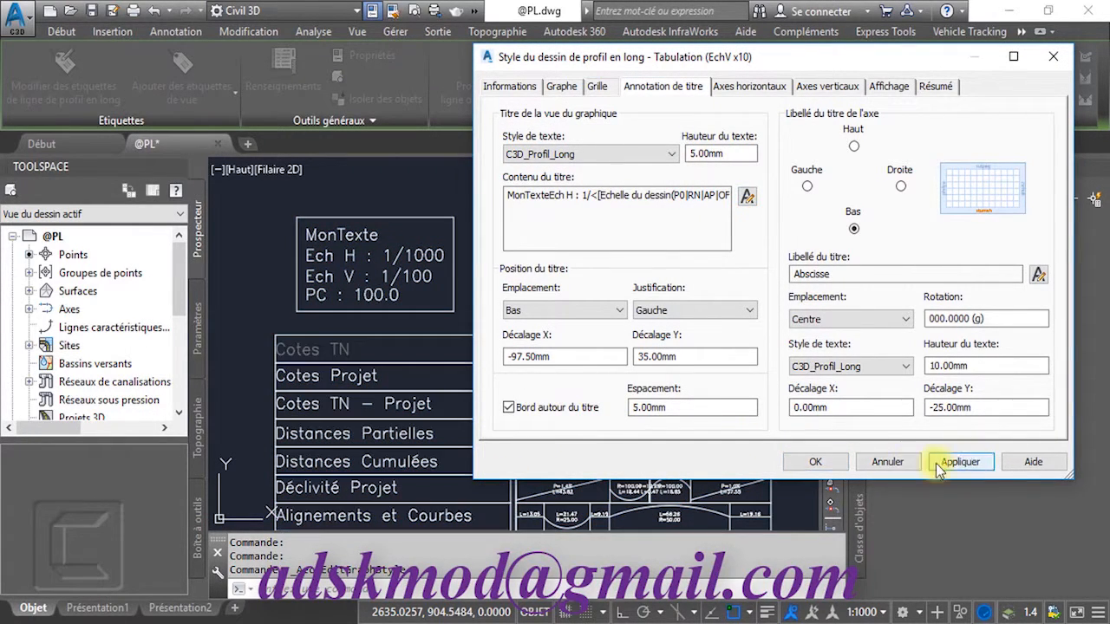
{"action": "left_click", "coordinate": [806, 462]}
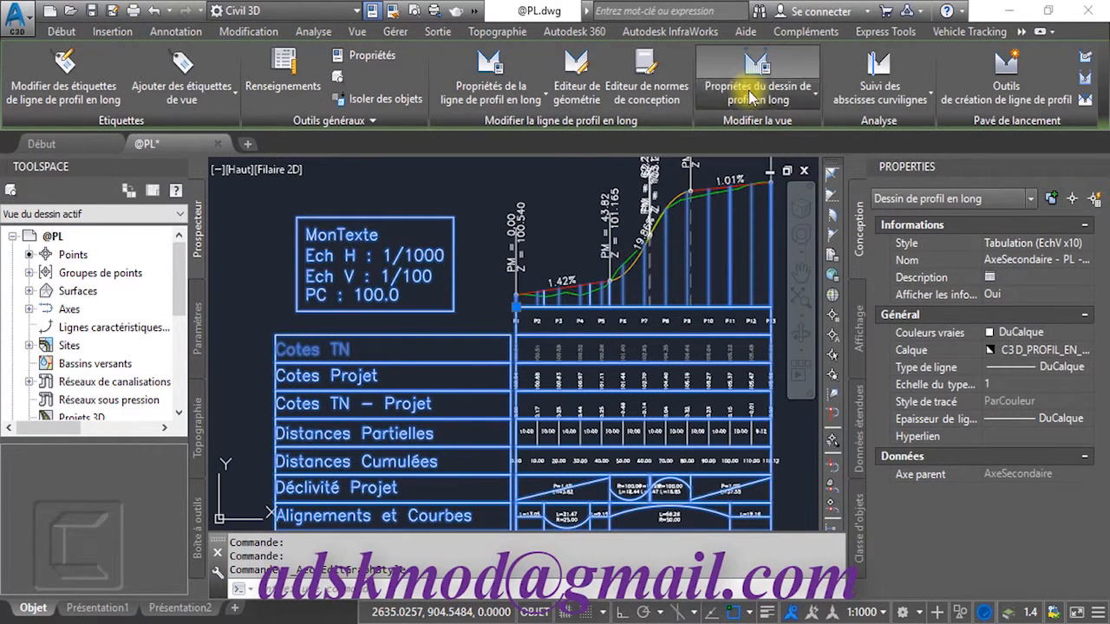
Set the colour of the entire title text to Rouge in the Tabulation (EchV x10) profile view style.
{"action": "left_click", "coordinate": [757, 92]}
{"action": "left_click", "coordinate": [750, 161]}
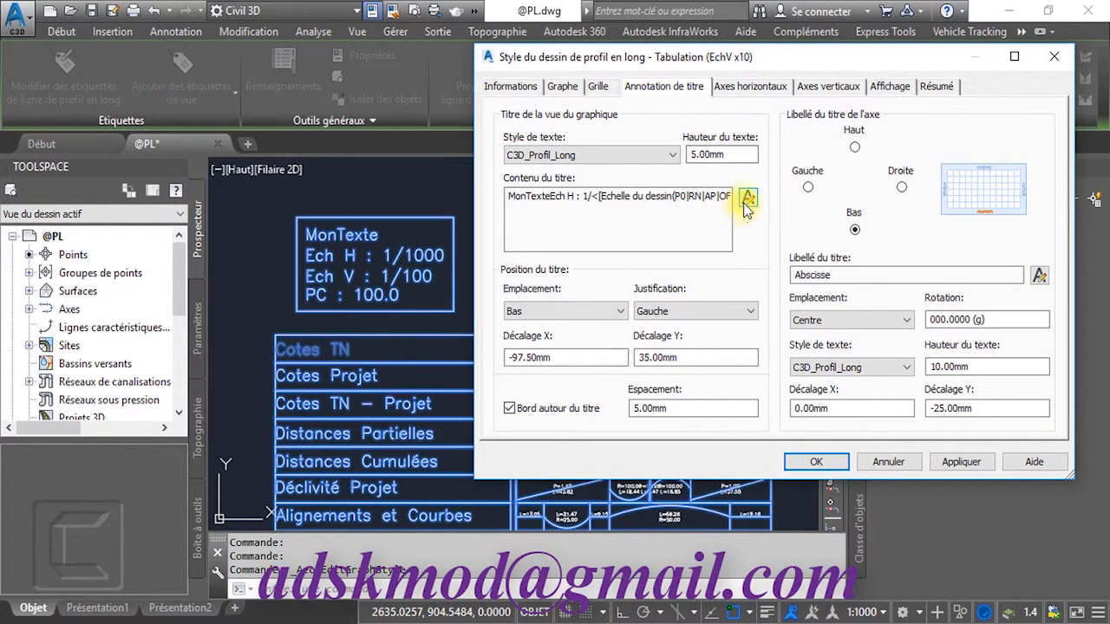
{"action": "left_click", "coordinate": [746, 200]}
{"action": "left_click", "coordinate": [172, 123]}
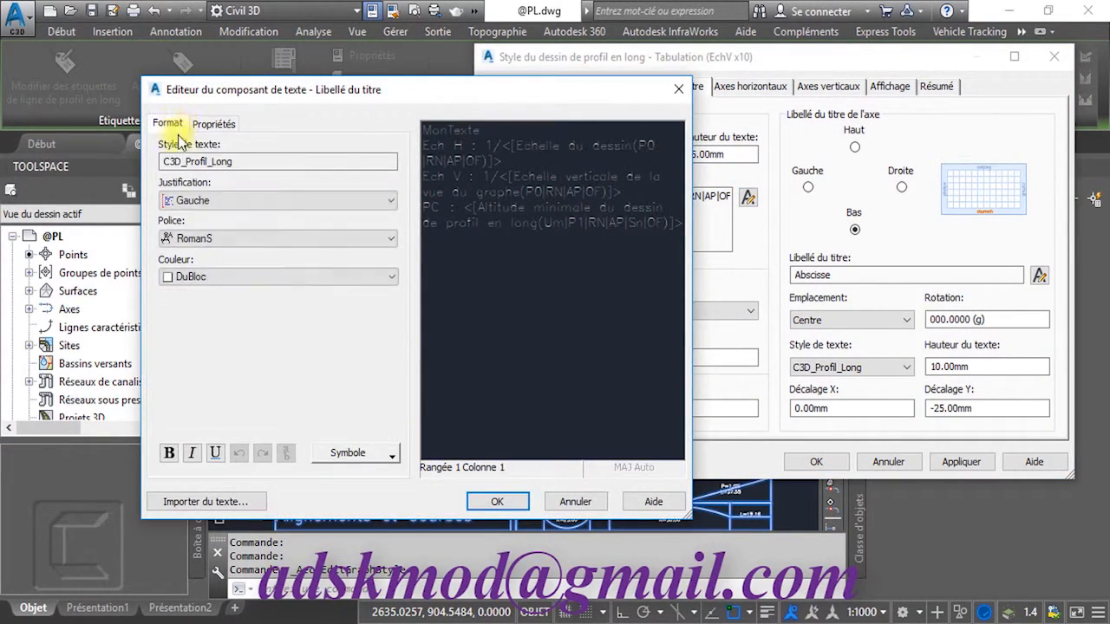
{"action": "left_click", "coordinate": [208, 272]}
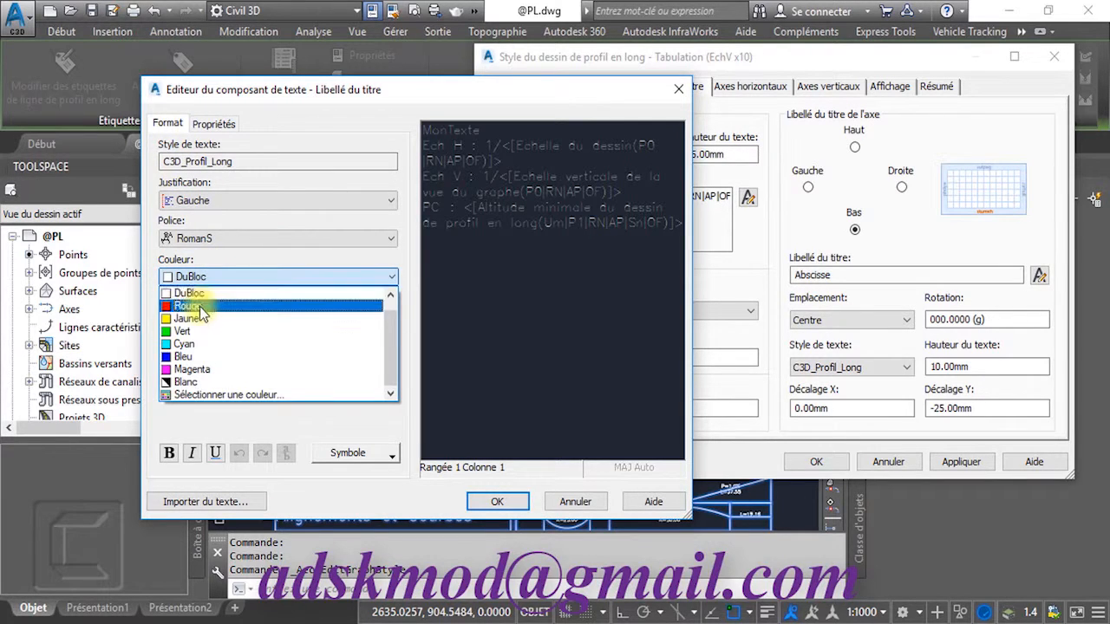
{"action": "left_click", "coordinate": [200, 307]}
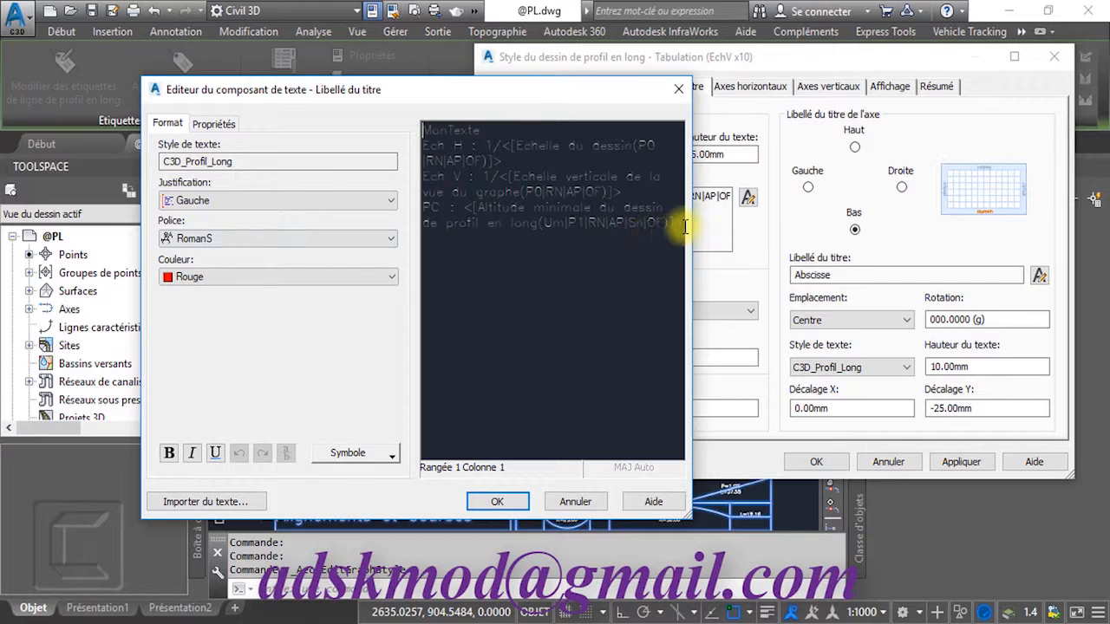
{"action": "left_click_drag", "start_coordinate": [681, 222], "coordinate": [422, 130]}
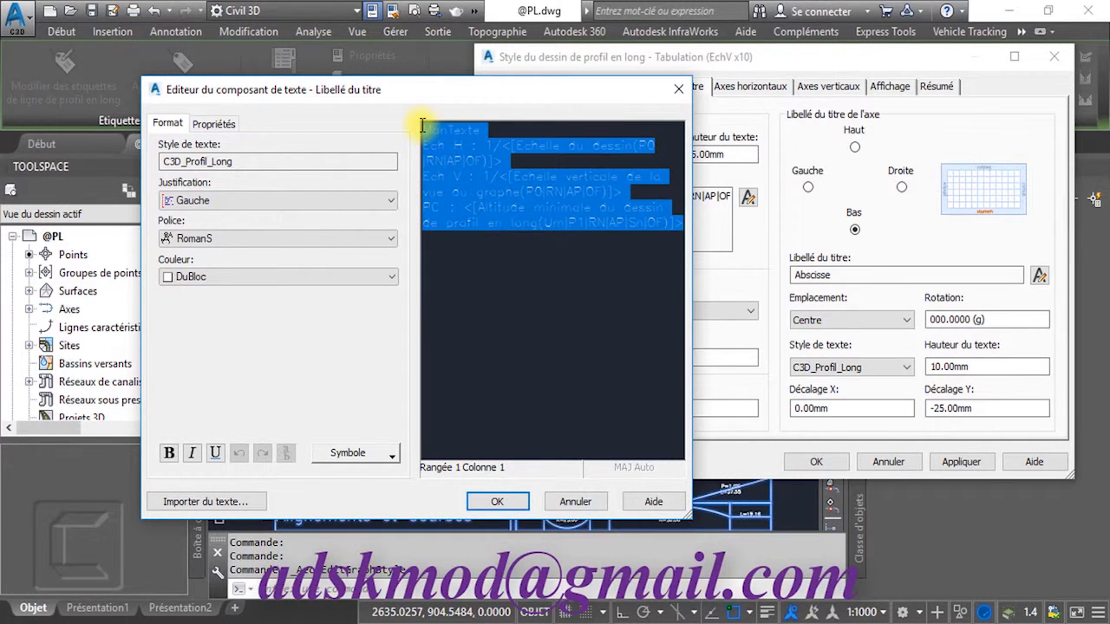
{"action": "left_click", "coordinate": [304, 272]}
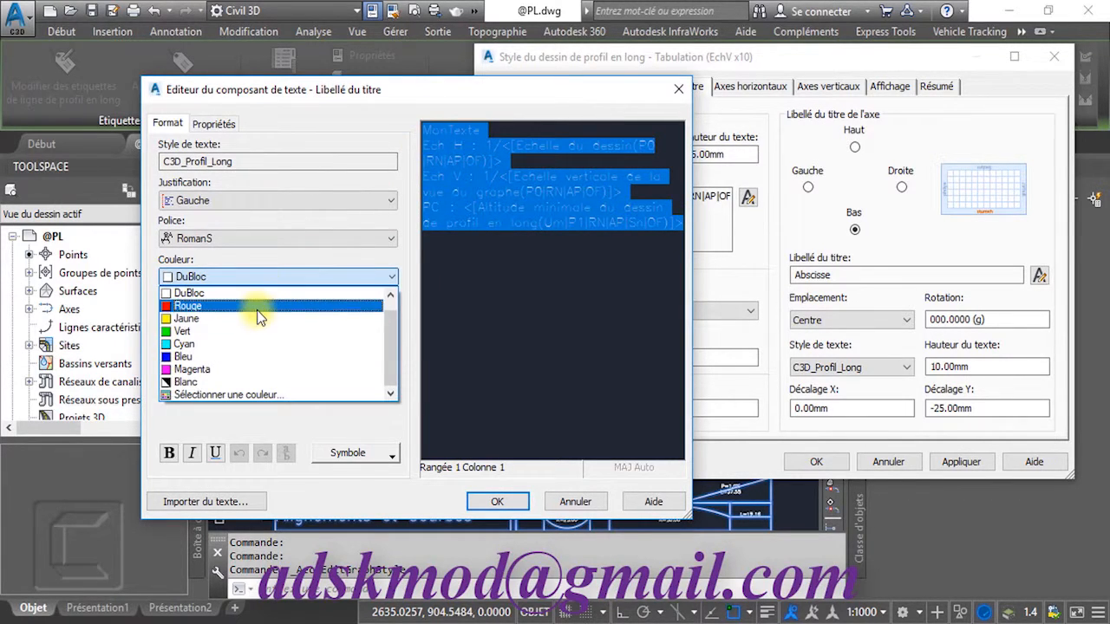
{"action": "left_click", "coordinate": [257, 307]}
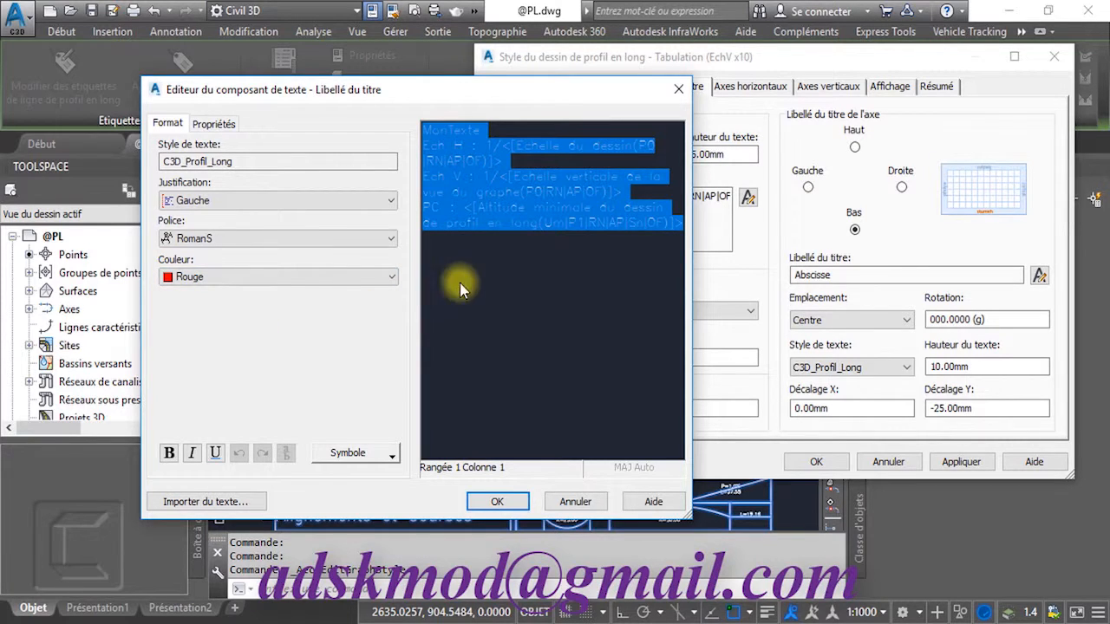
{"action": "left_click", "coordinate": [542, 227]}
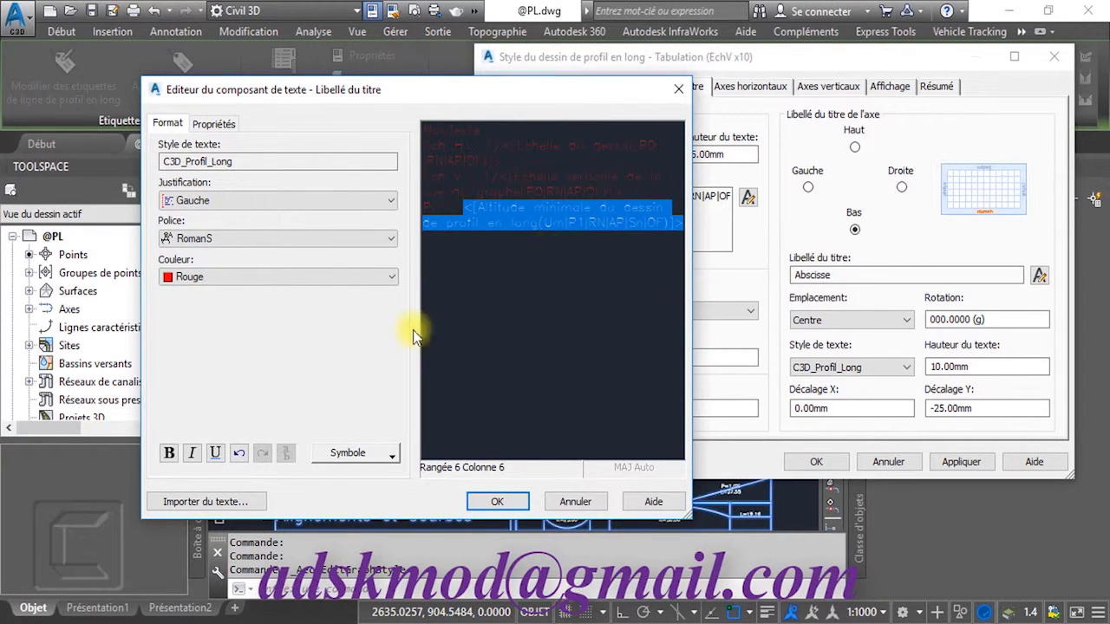
{"action": "left_click", "coordinate": [214, 124]}
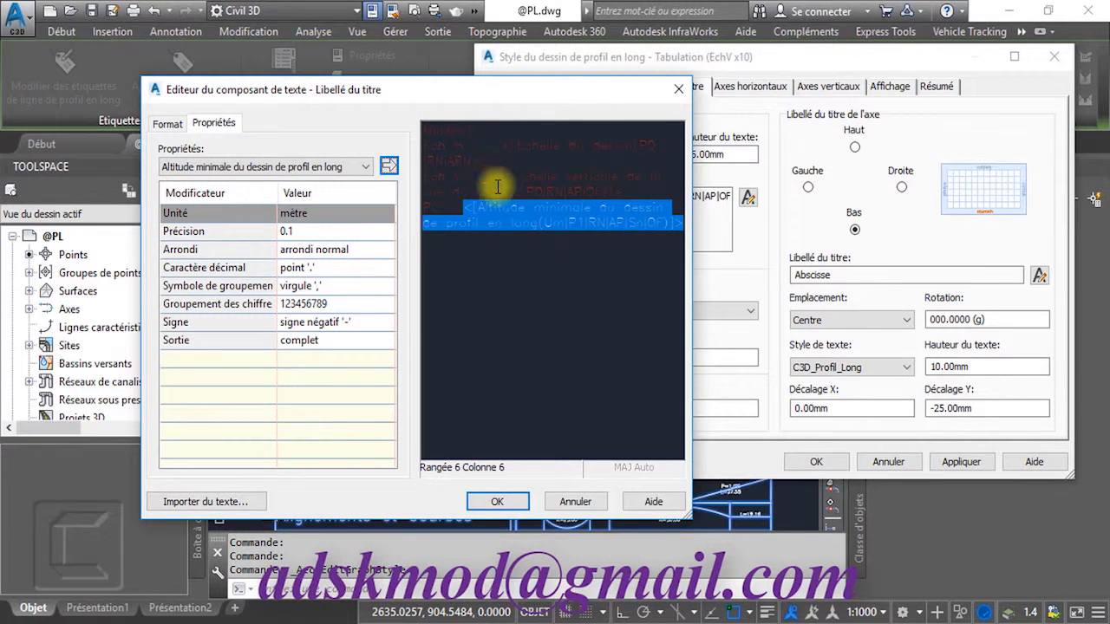
{"action": "left_click", "coordinate": [496, 501]}
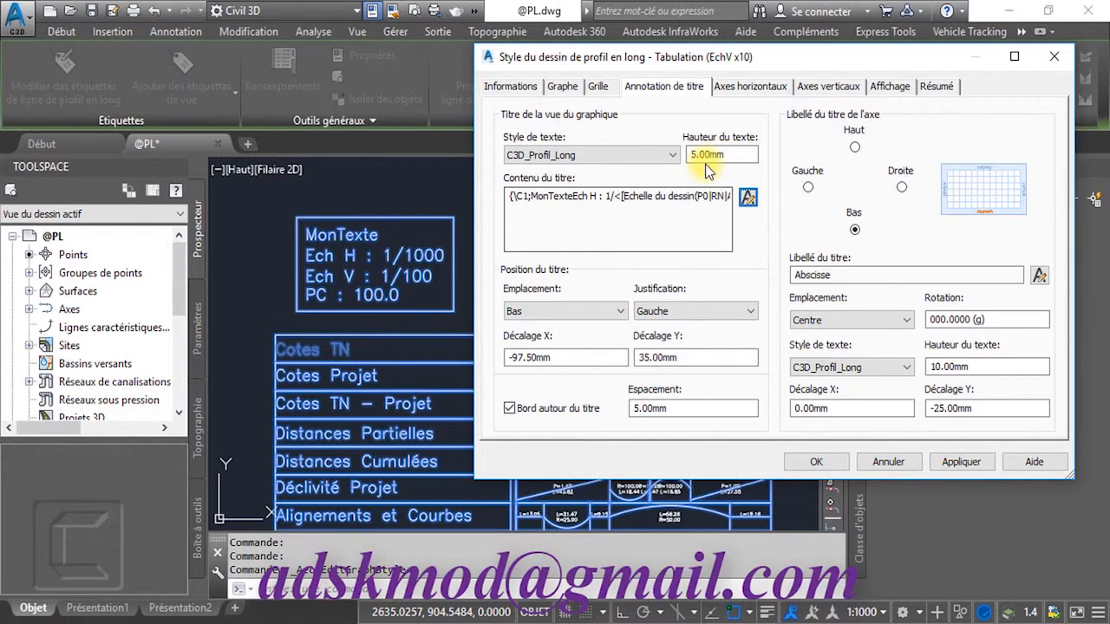
Set the title's text height to 3 mm and its border spacing to 2 mm, and accept the style changes.
{"action": "left_click_drag", "start_coordinate": [732, 156], "coordinate": [691, 154]}
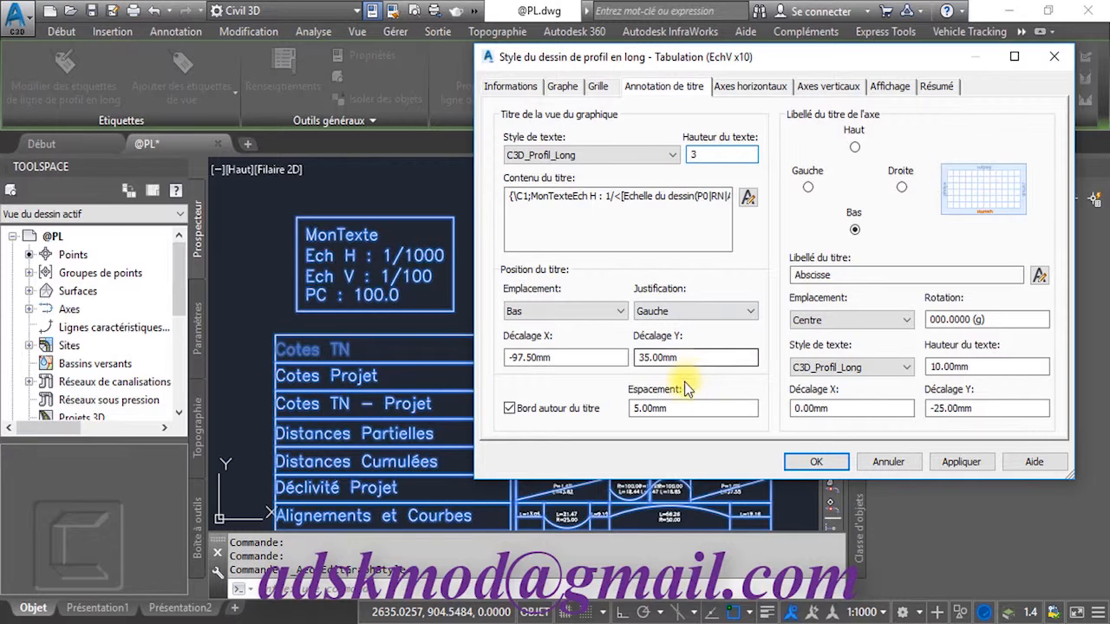
{"action": "left_click_drag", "start_coordinate": [675, 408], "coordinate": [610, 407]}
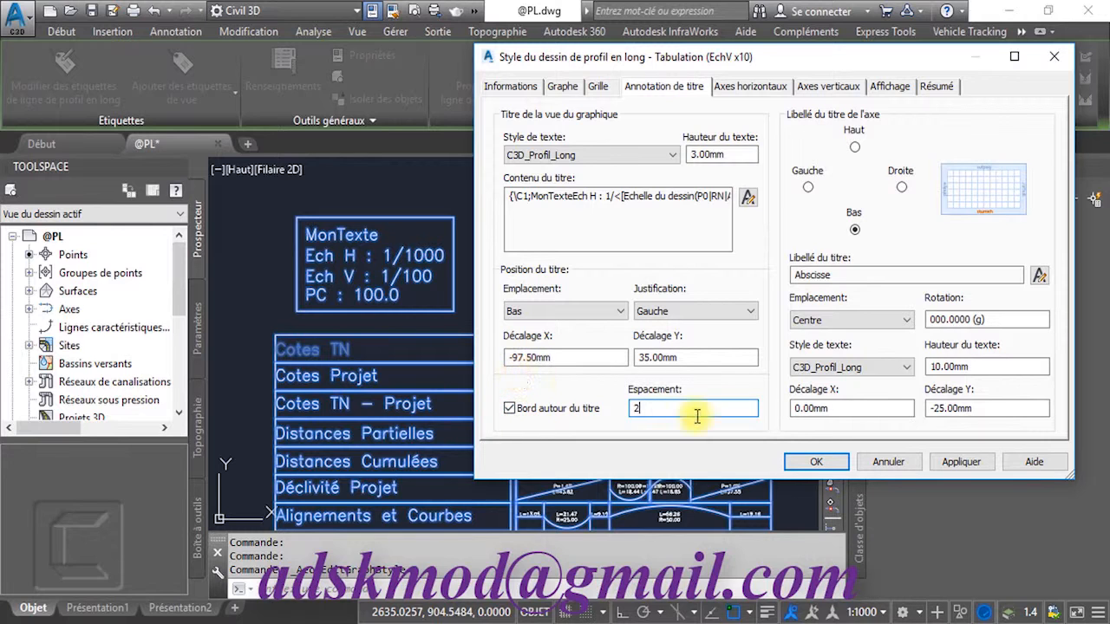
{"action": "left_click", "coordinate": [813, 460]}
{"action": "left_click", "coordinate": [599, 391]}
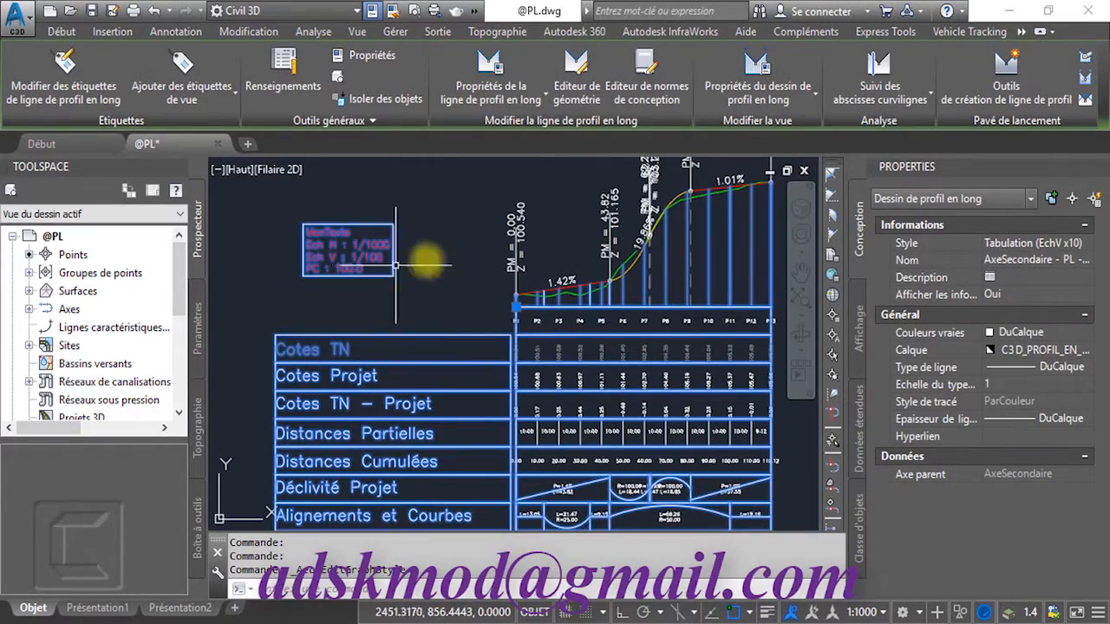
Reopen the profile view style, set the title's Y offset to 15 mm and apply it.
{"action": "left_click", "coordinate": [772, 69]}
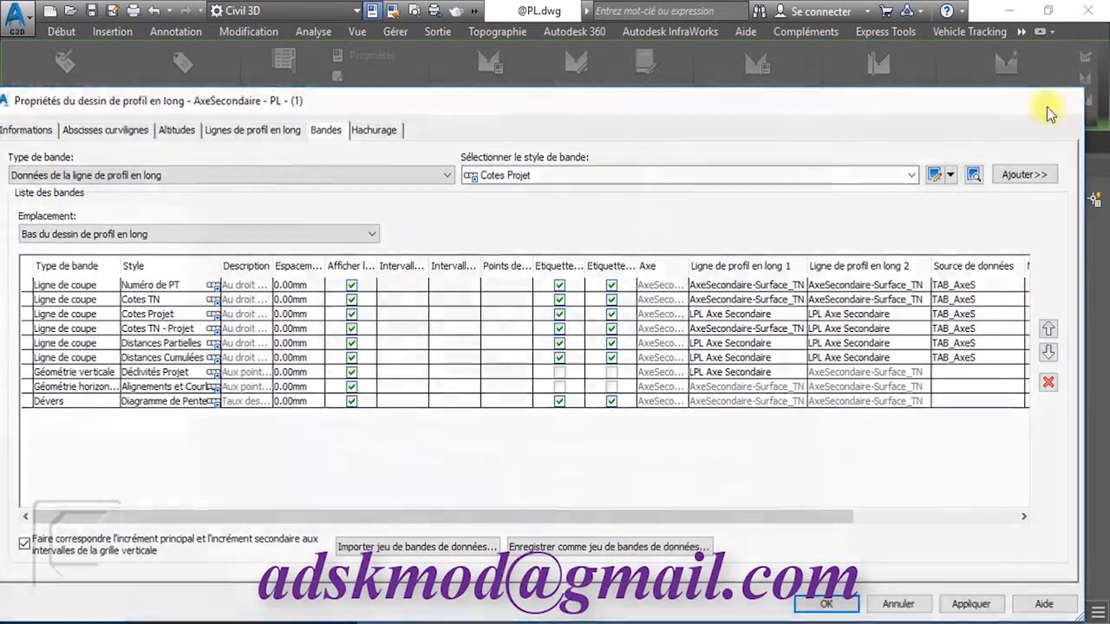
{"action": "left_click", "coordinate": [1049, 103]}
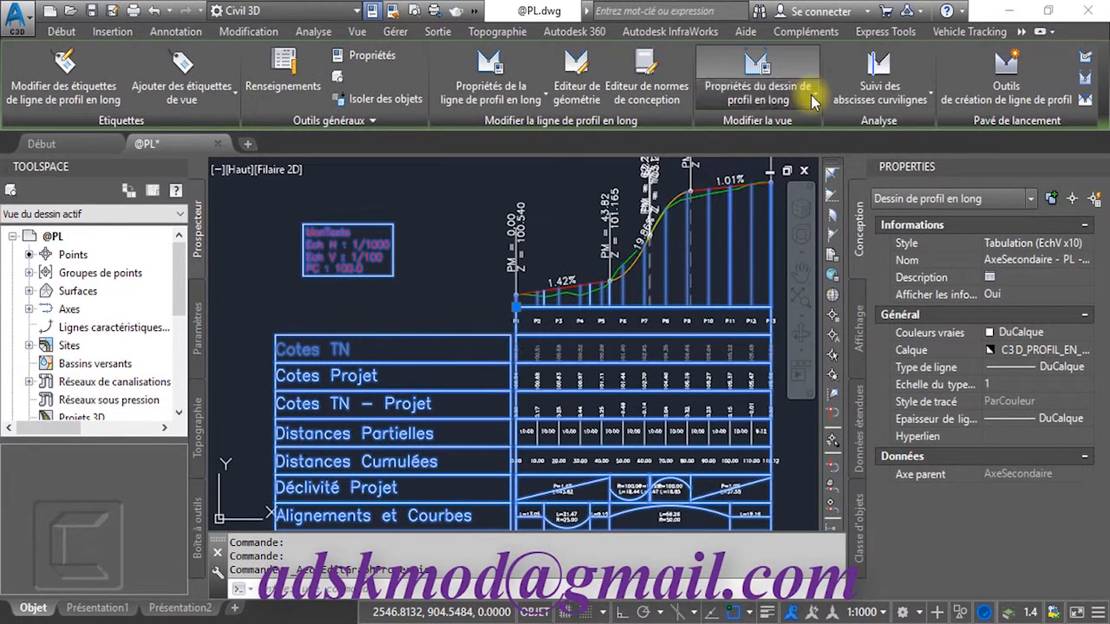
{"action": "left_click", "coordinate": [815, 93]}
{"action": "left_click", "coordinate": [791, 178]}
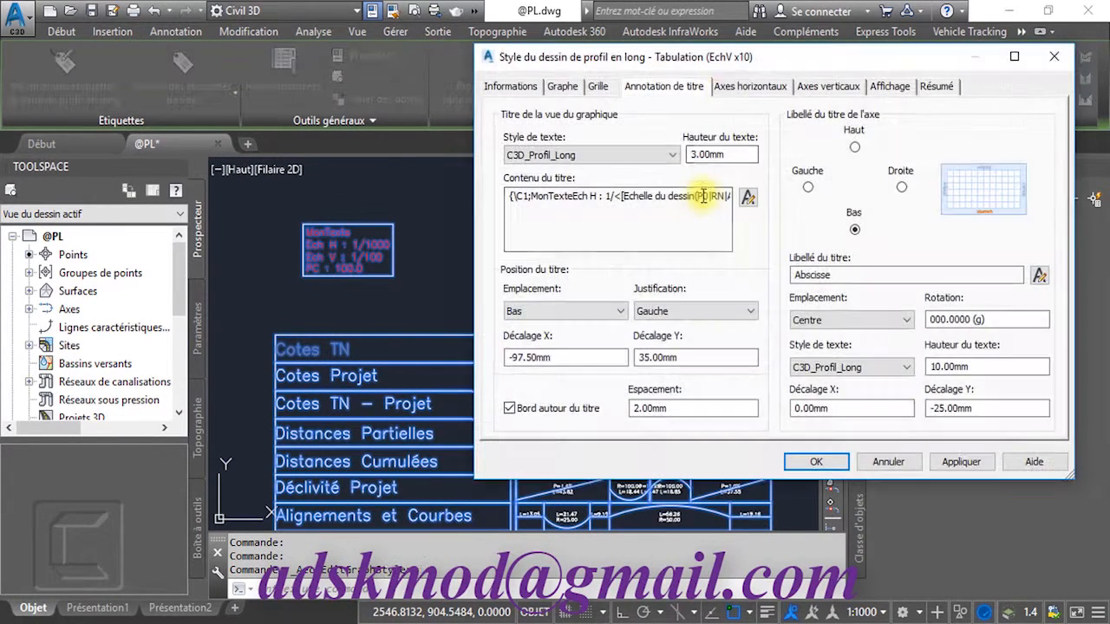
{"action": "left_click", "coordinate": [652, 358]}
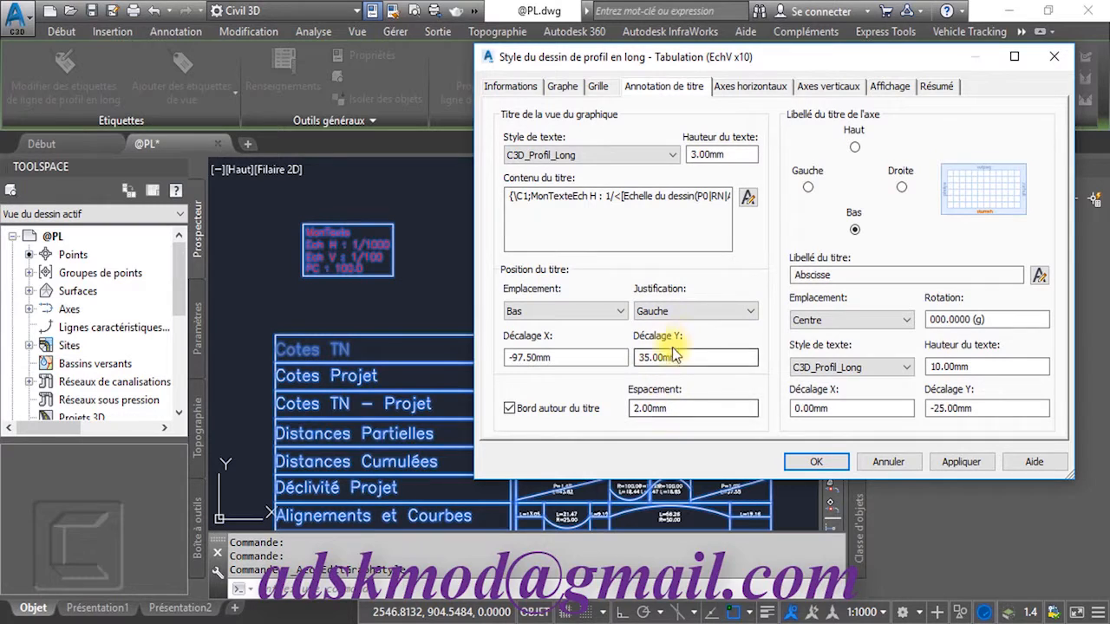
{"action": "left_click_drag", "start_coordinate": [685, 358], "coordinate": [635, 359]}
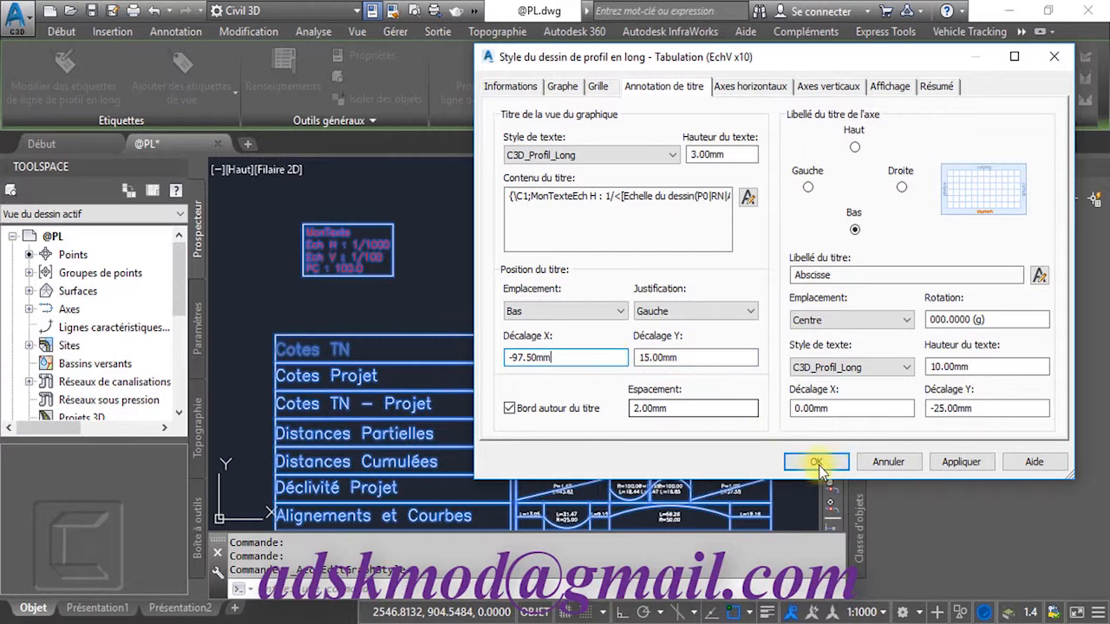
{"action": "left_click", "coordinate": [945, 461]}
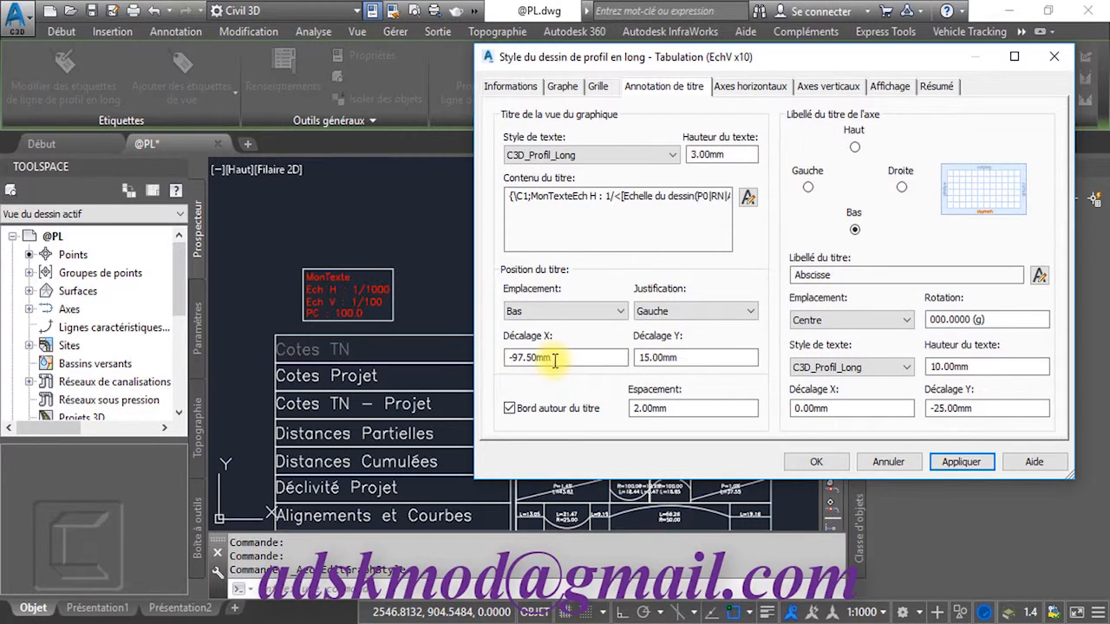
Try title X offsets of -105, -120 and -115 mm in the profile view style, applying each one.
{"action": "left_click_drag", "start_coordinate": [555, 361], "coordinate": [525, 364]}
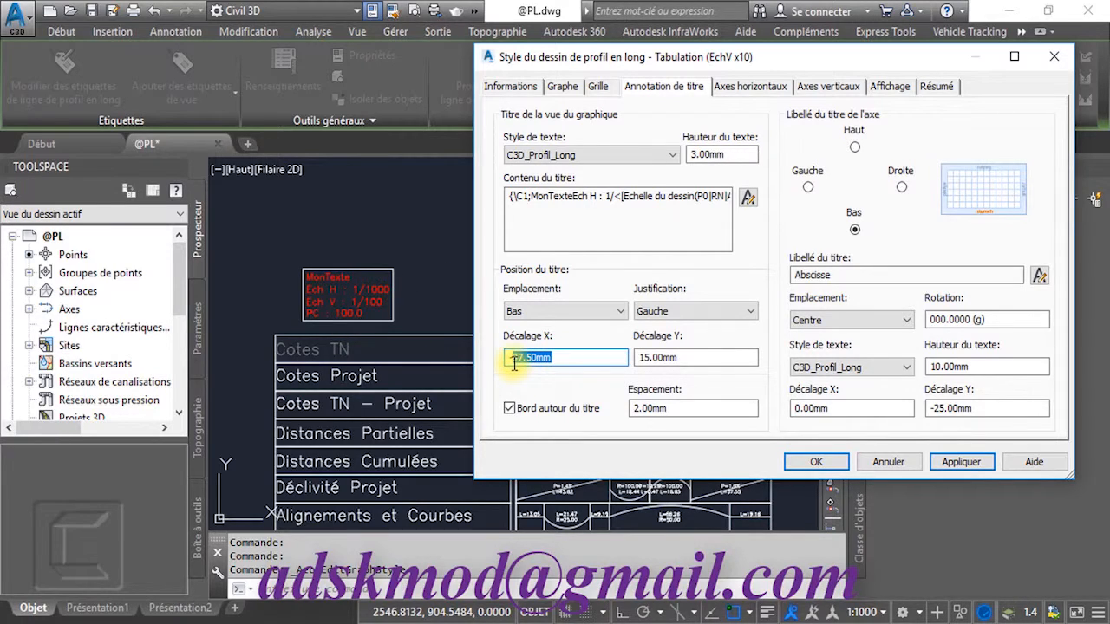
{"action": "type", "text": "-105"}
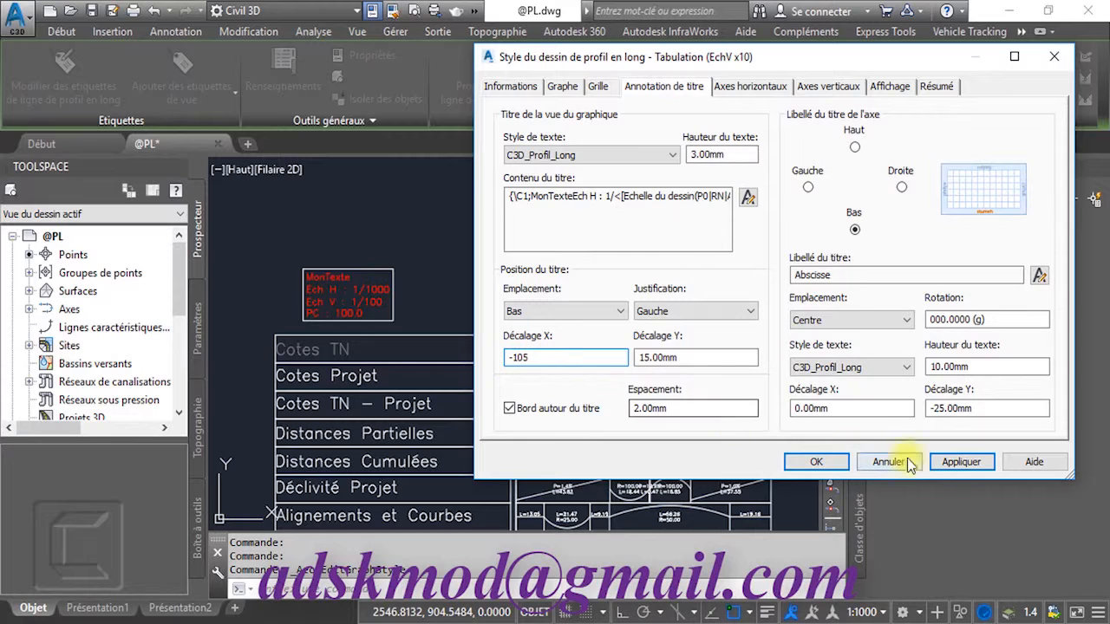
{"action": "left_click", "coordinate": [960, 462]}
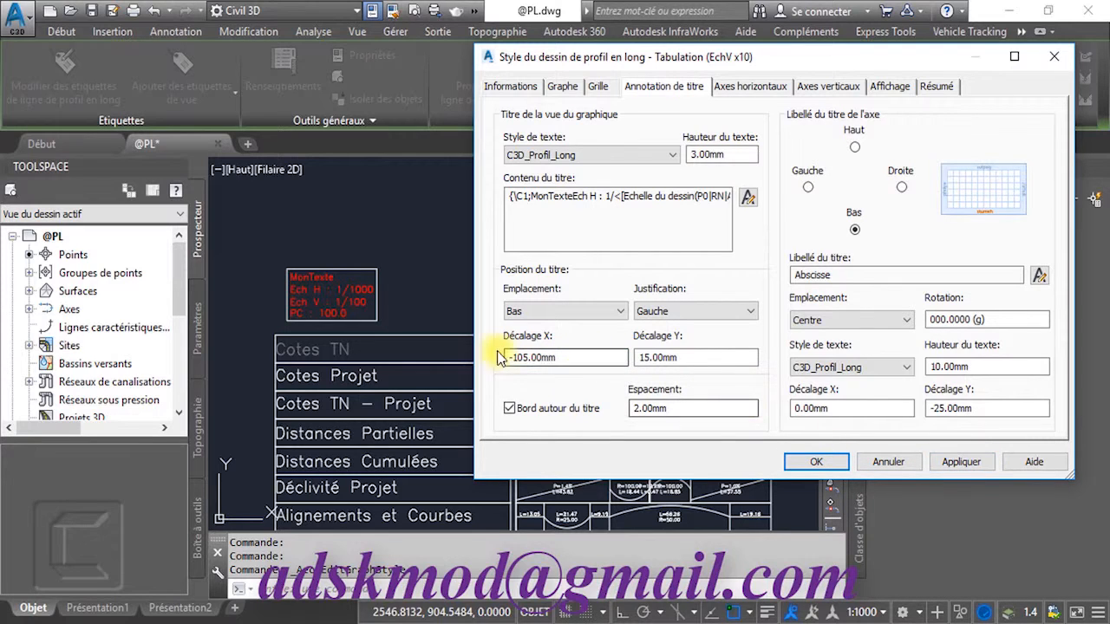
{"action": "left_click", "coordinate": [566, 360]}
{"action": "left_click_drag", "start_coordinate": [565, 362], "coordinate": [518, 369]}
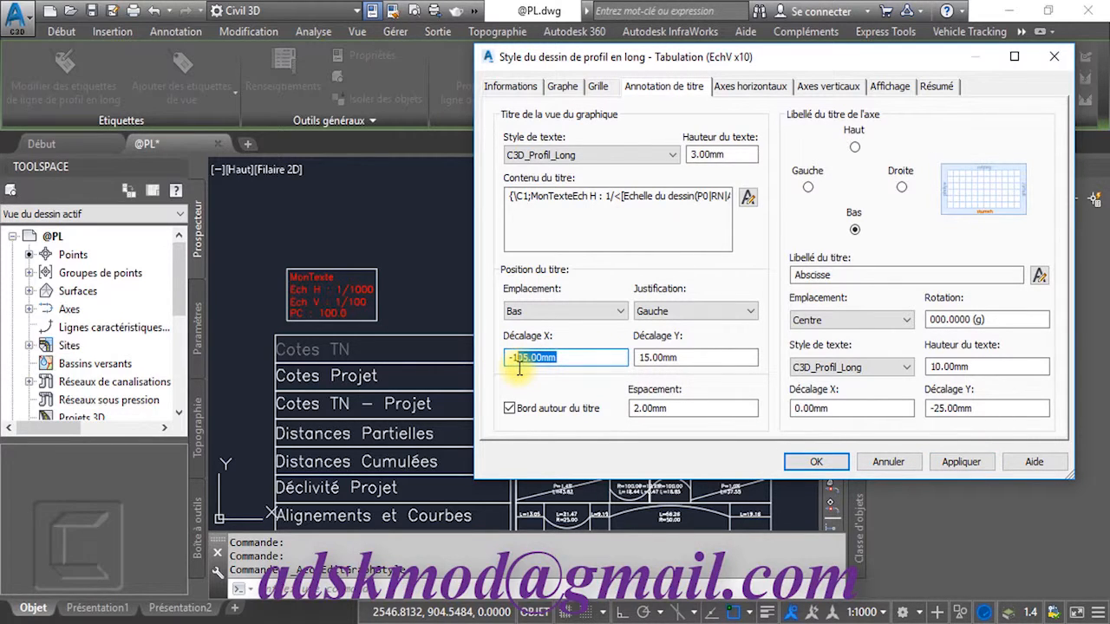
{"action": "type", "text": "120"}
{"action": "left_click", "coordinate": [960, 462]}
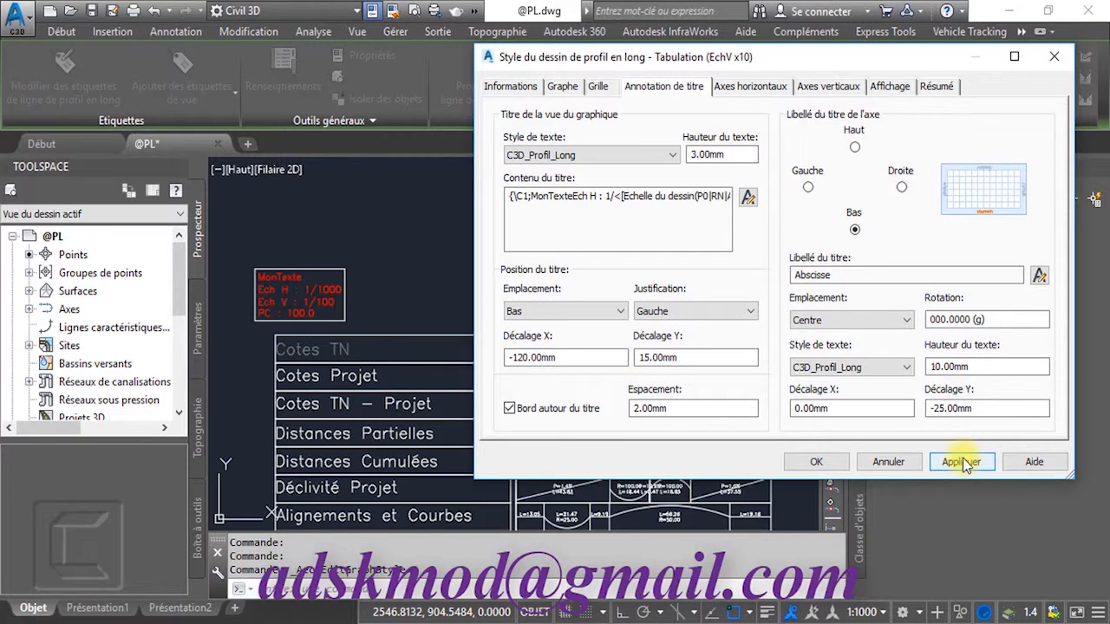
{"action": "left_click_drag", "start_coordinate": [539, 355], "coordinate": [520, 366]}
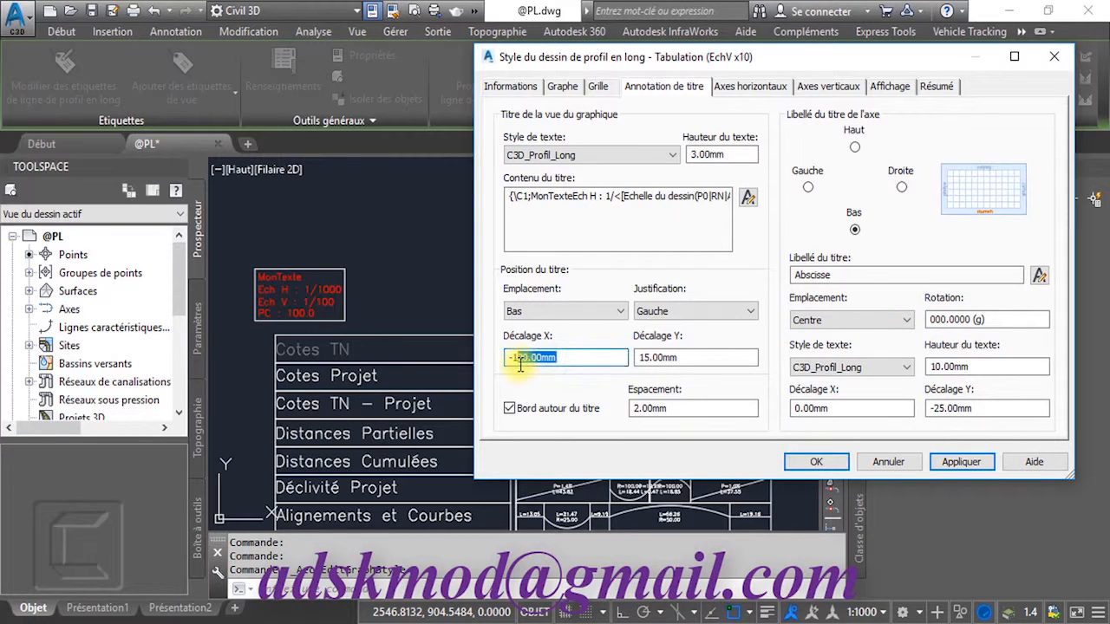
{"action": "type", "text": "4"}
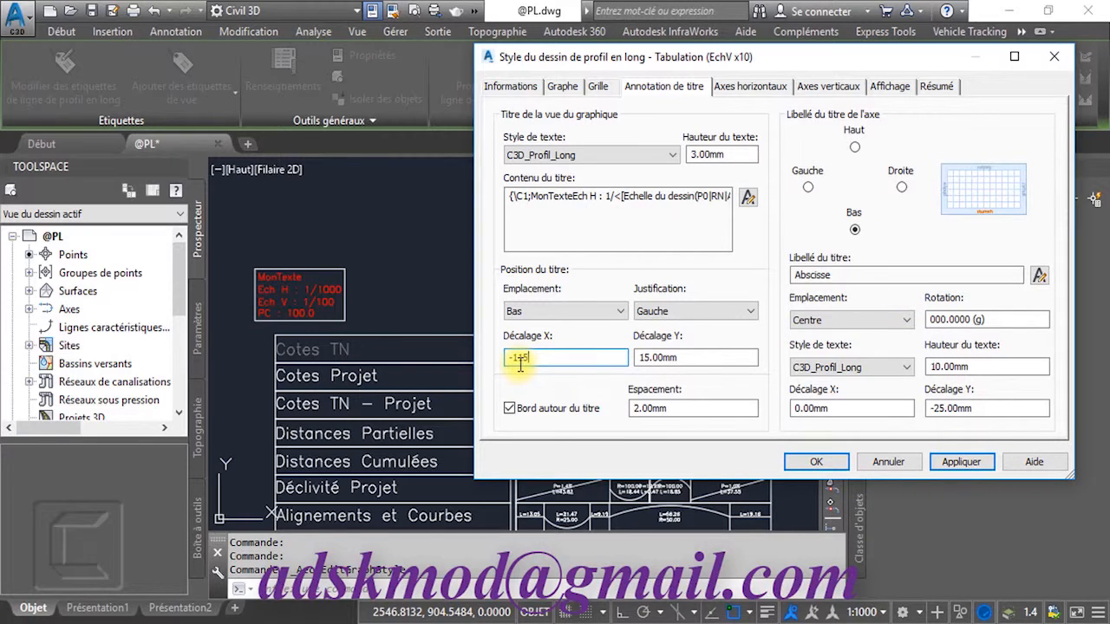
{"action": "left_click", "coordinate": [964, 462]}
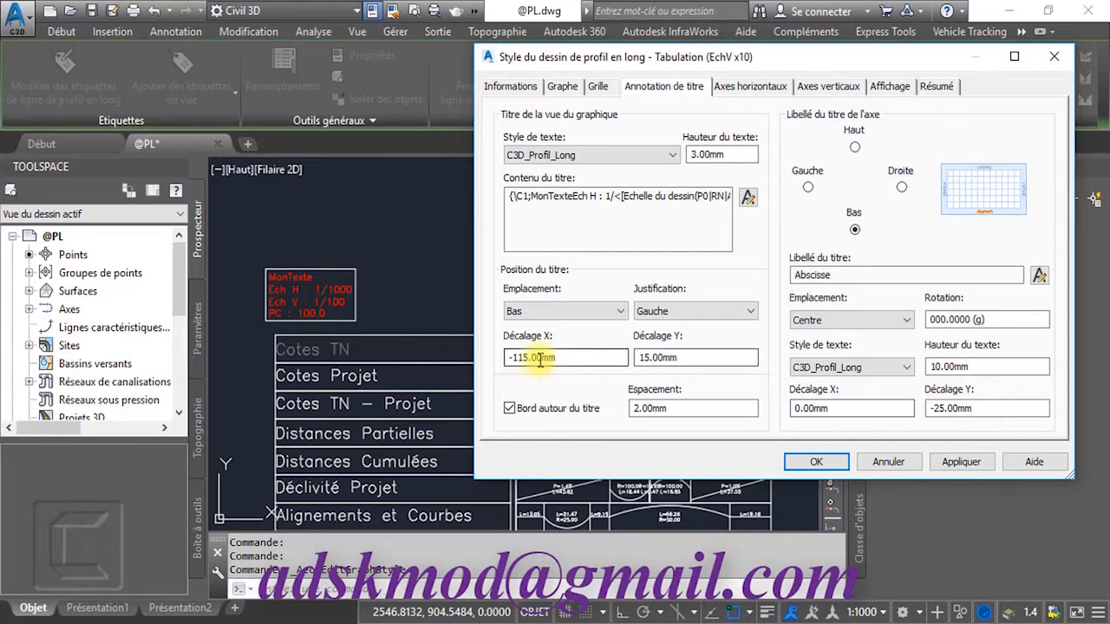
Set the title's X offset to -110 mm, apply it and accept the profile view style.
{"action": "left_click_drag", "start_coordinate": [559, 360], "coordinate": [529, 368]}
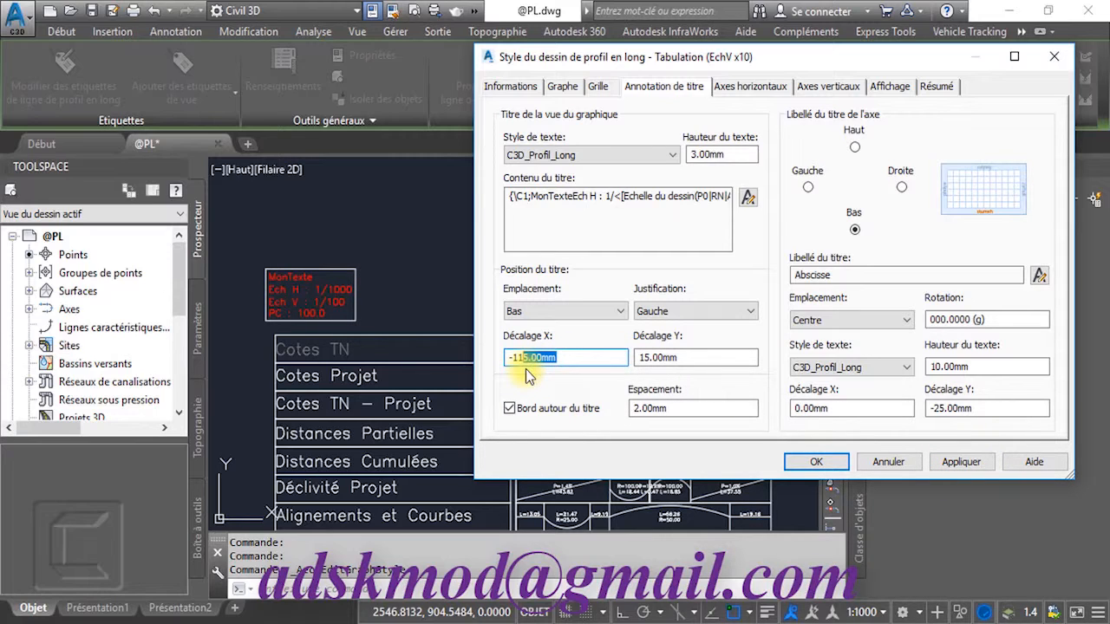
{"action": "type", "text": "0"}
{"action": "left_click", "coordinate": [961, 462]}
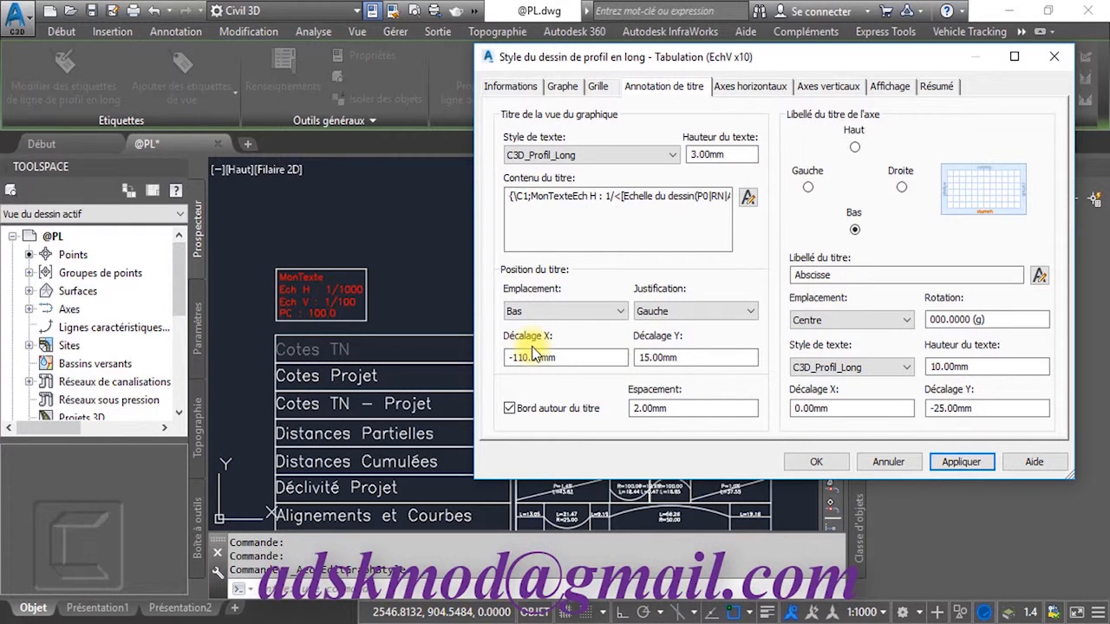
{"action": "left_click", "coordinate": [796, 461]}
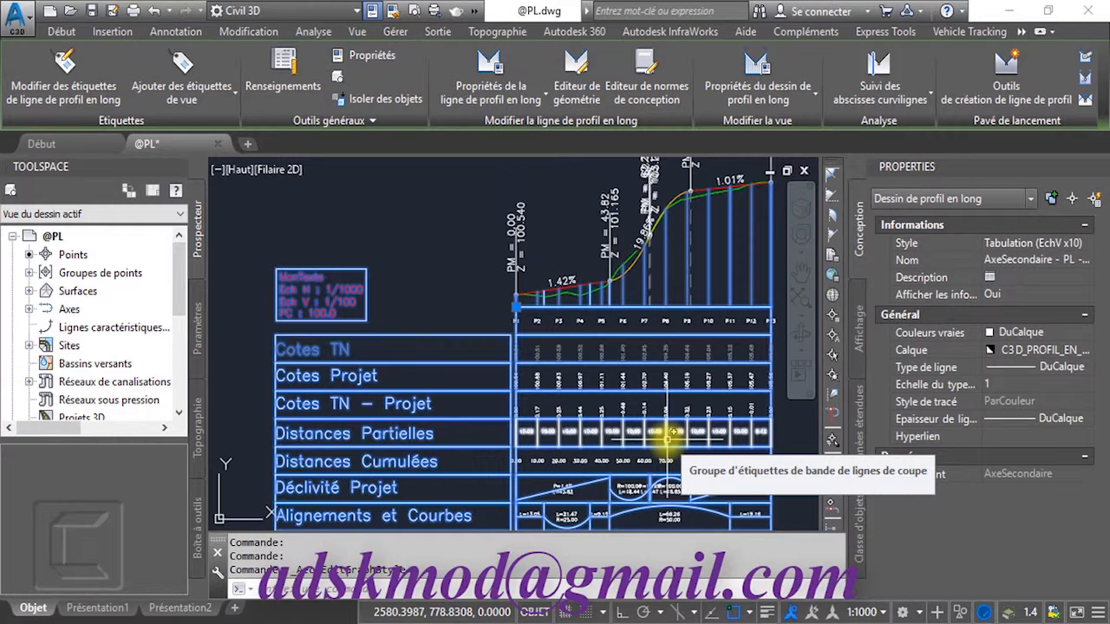
{"action": "mouse_move", "coordinate": [731, 416]}
{"action": "middle_mouse_down"}
{"action": "mouse_move", "coordinate": [725, 395]}
{"action": "mouse_move", "coordinate": [674, 439]}
{"action": "middle_mouse_up"}
{"action": "scroll", "coordinate": [725, 395], "scroll_direction": "down", "scroll_amount": 1}
{"action": "scroll", "coordinate": [716, 422], "scroll_direction": "down", "scroll_amount": 2}
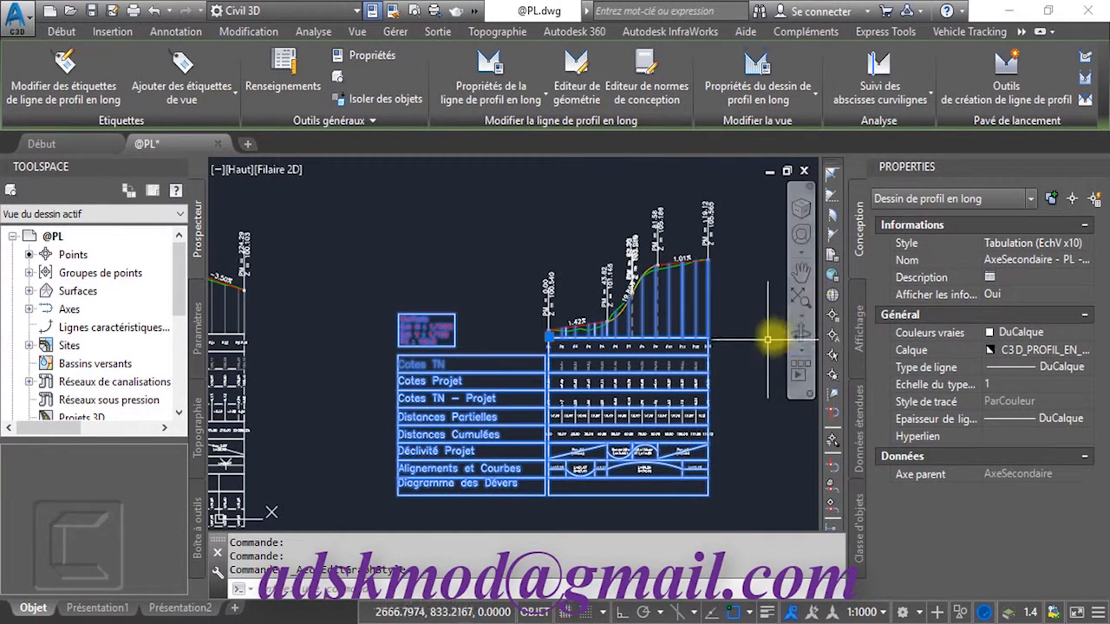